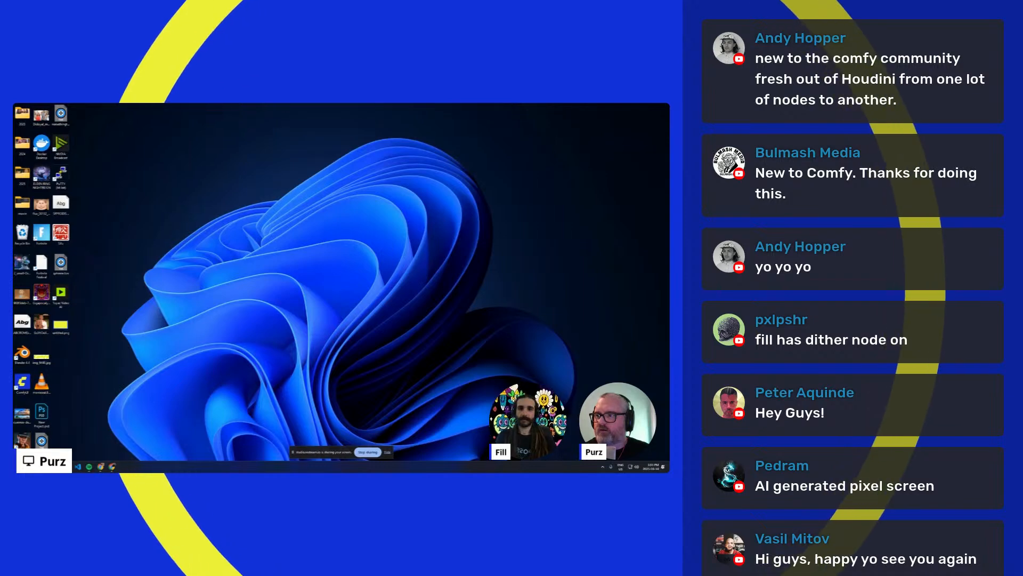
- Switch to Discord's art_sharing channel and play the black-and-white video of the woman and robot full screen
double_click(288, 221)
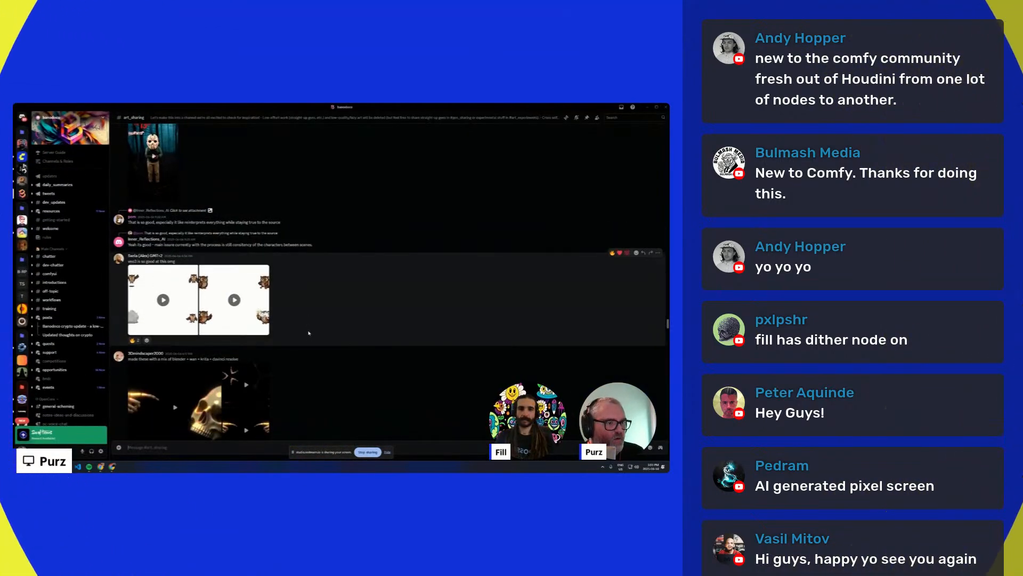
scroll(309, 333, "up", 10)
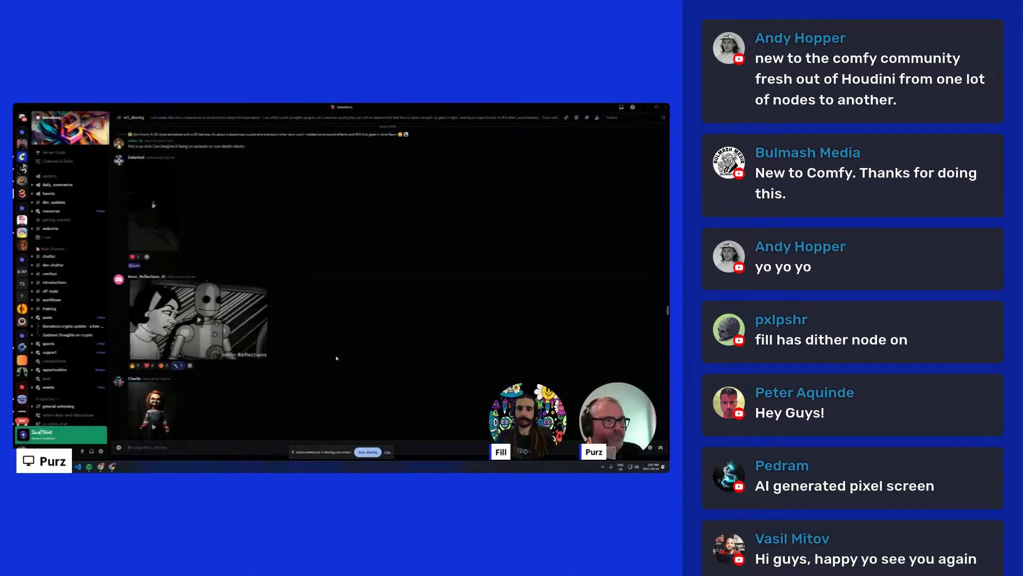
scroll(336, 357, "up", 3)
scroll(324, 349, "up", 6)
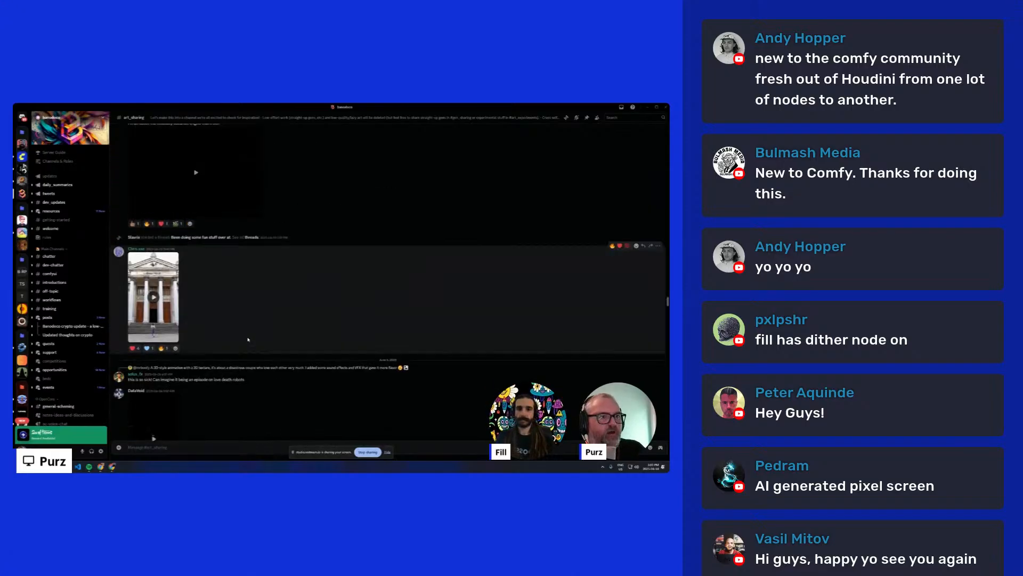
scroll(224, 332, "down", 9)
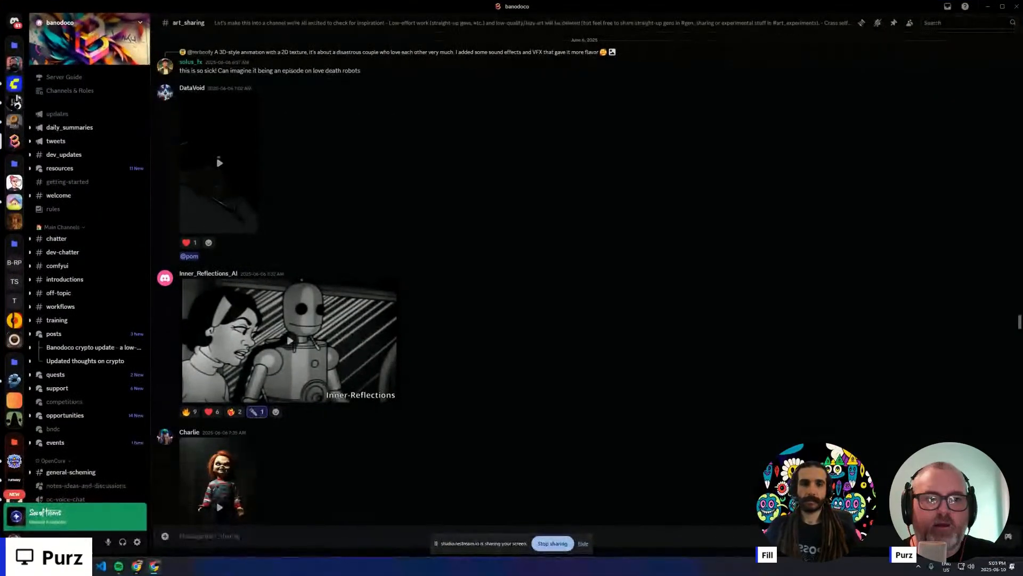
left_click(291, 342)
left_click(389, 397)
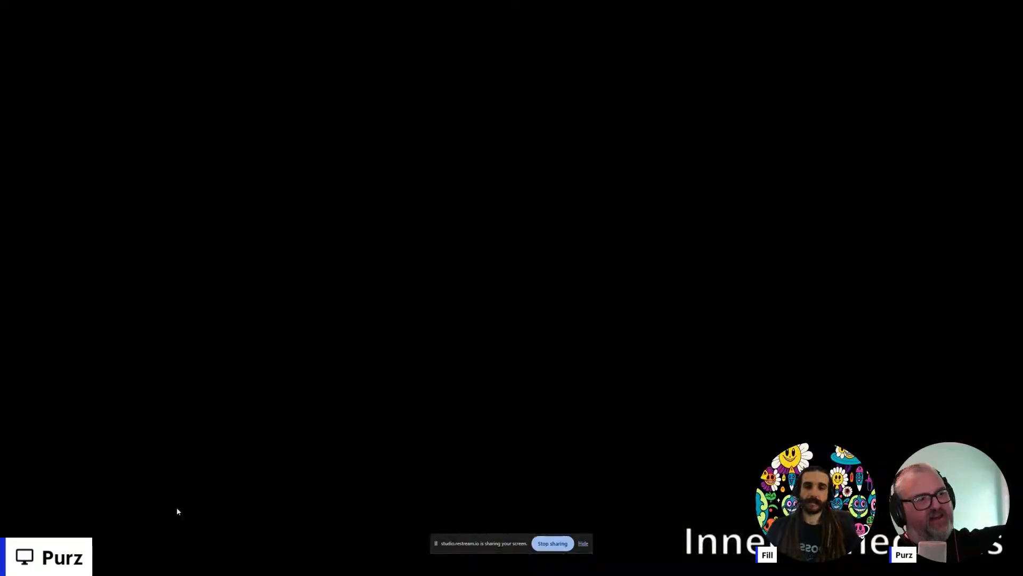
key("Escape")
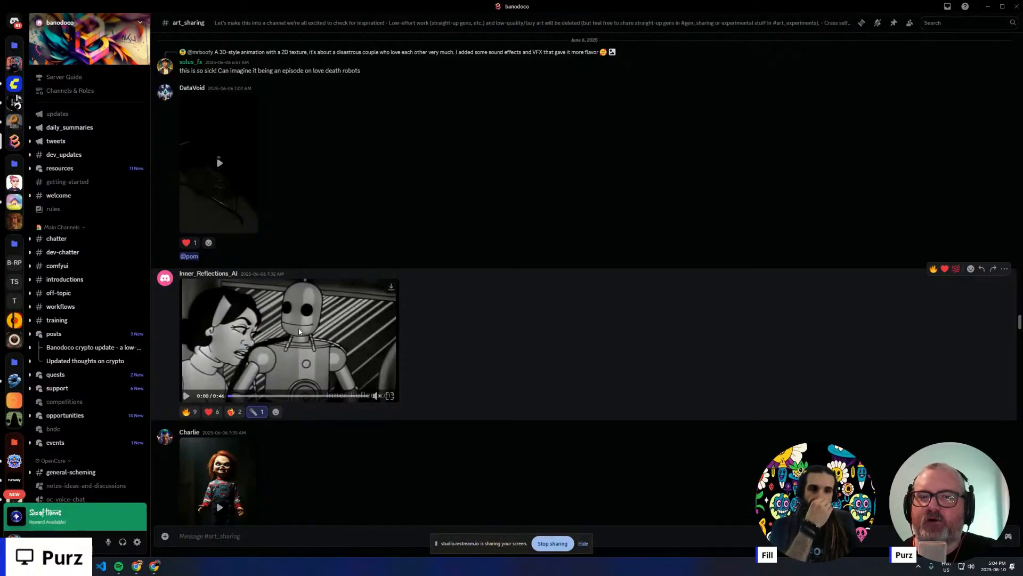
- Check the profile of the red-haired doll video's poster and watch that video full screen
scroll(305, 331, "down", 1)
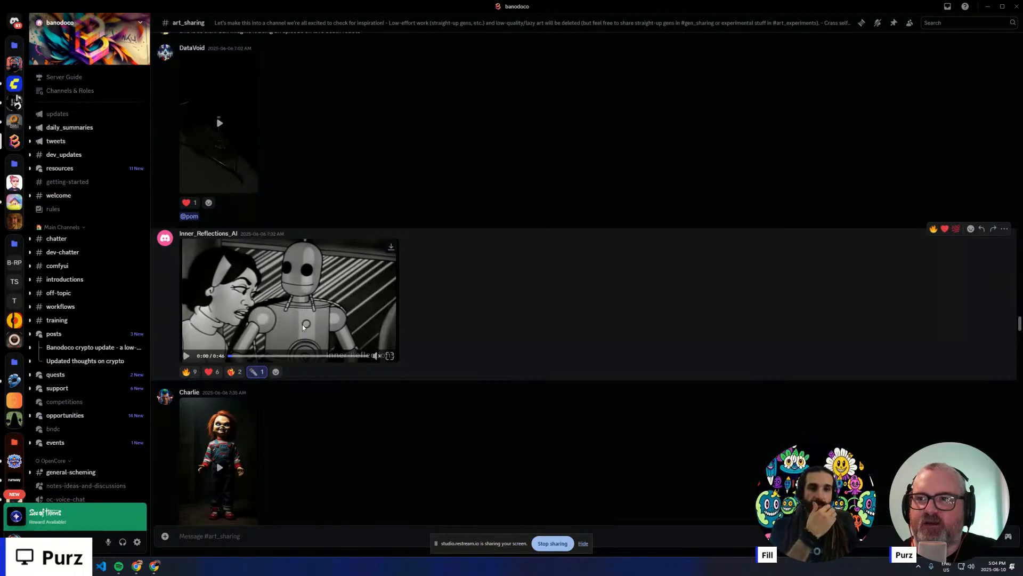
scroll(303, 327, "down", 1)
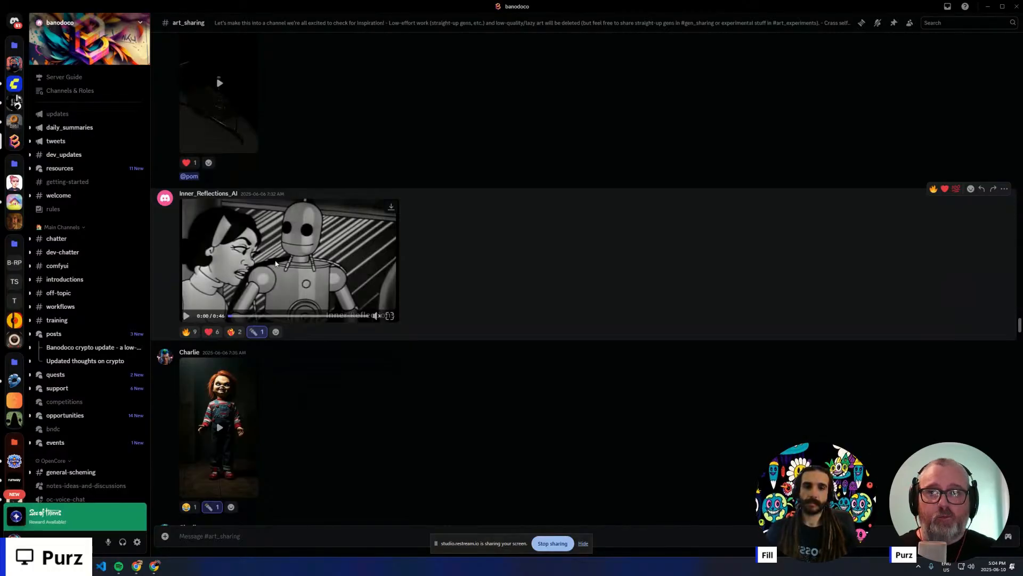
scroll(251, 260, "down", 4)
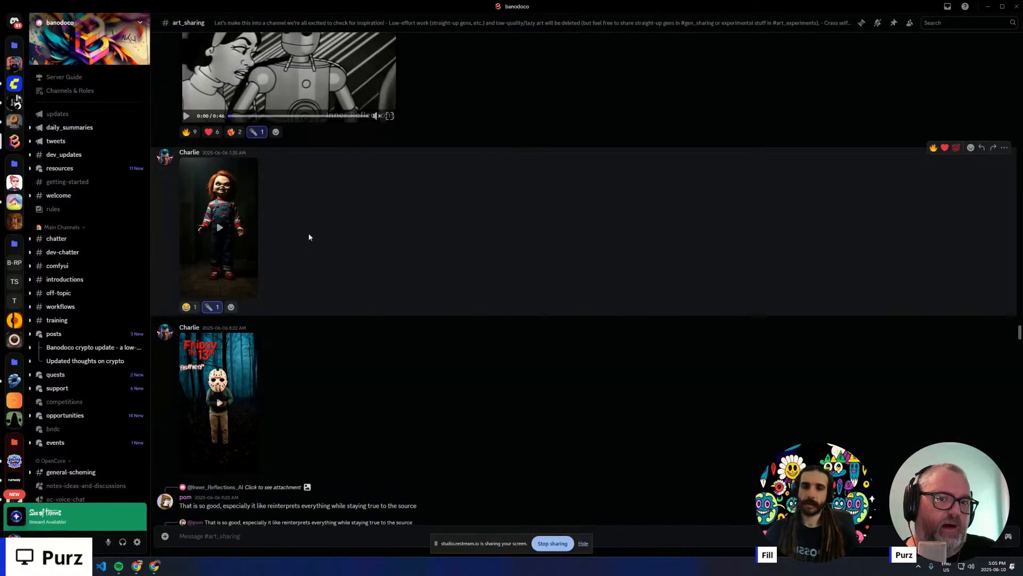
scroll(295, 231, "up", 2)
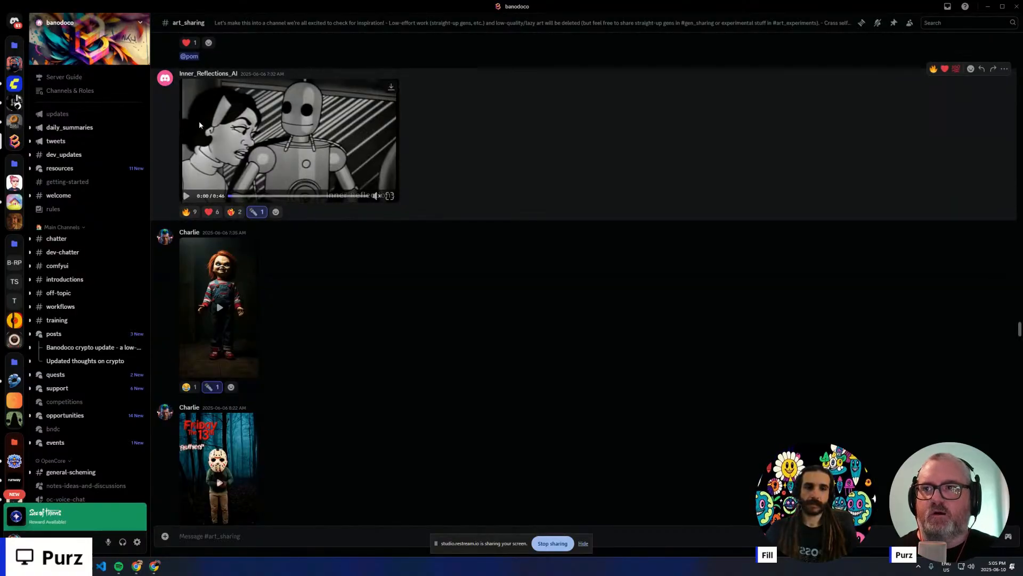
left_click(191, 232)
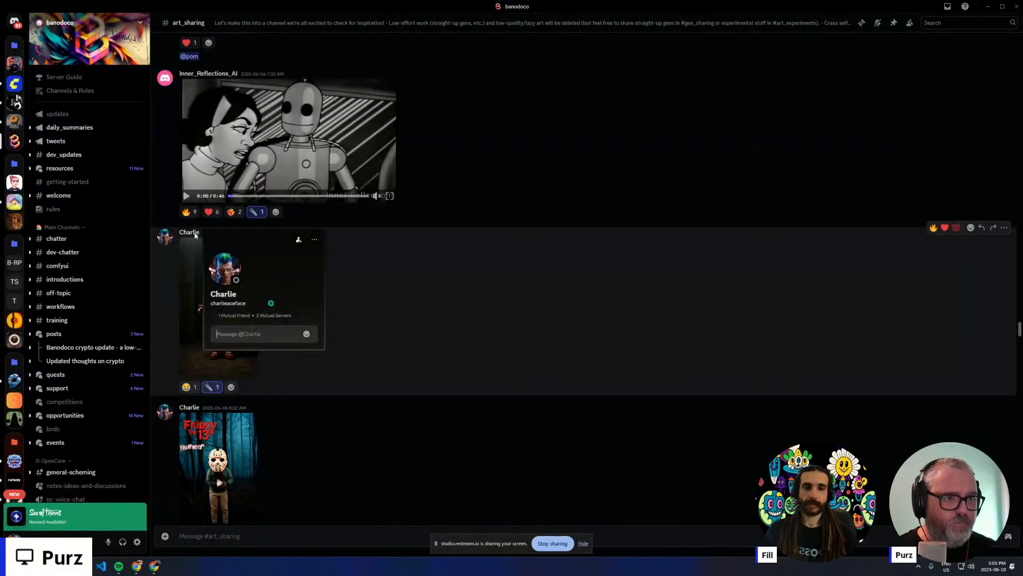
left_click(193, 235)
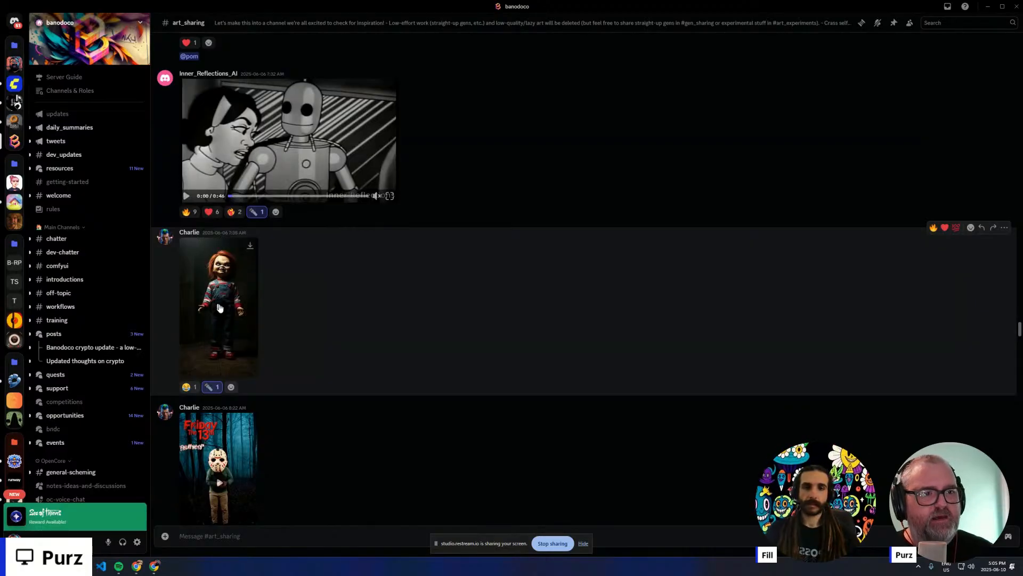
left_click(249, 371)
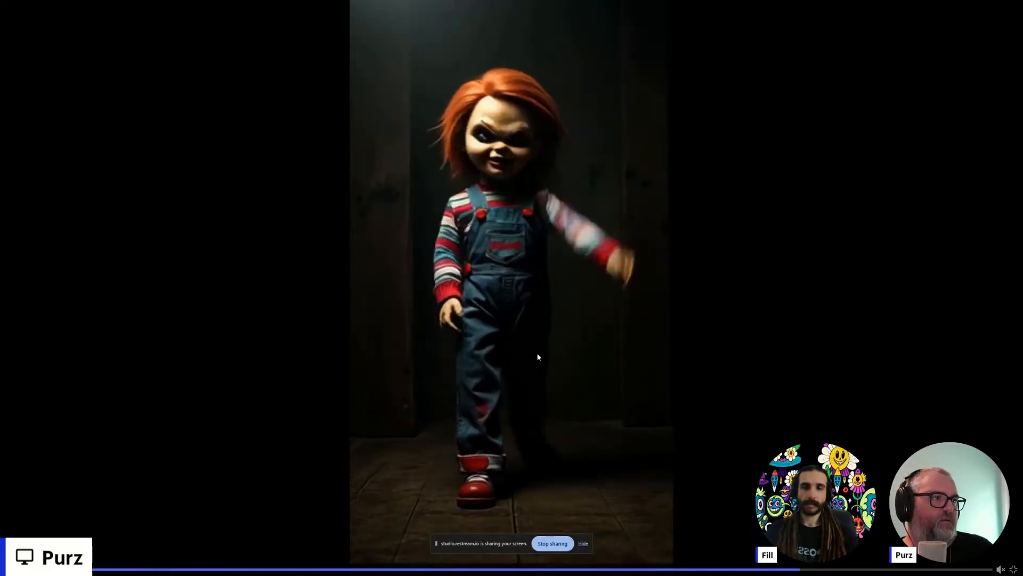
key("Escape")
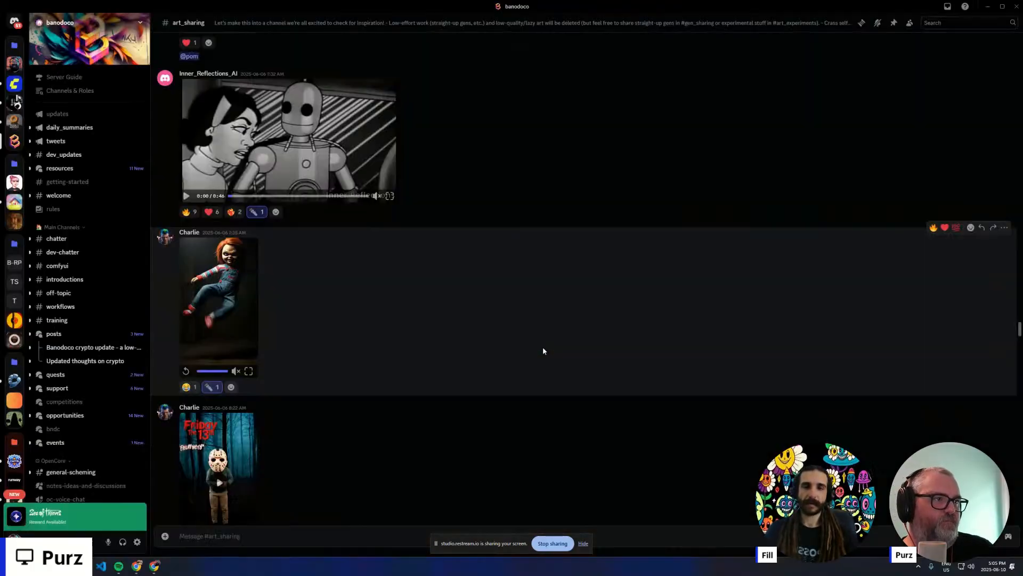
- Watch the Friday the 13th masked-figure video full screen and return to the channel
scroll(319, 326, "down", 5)
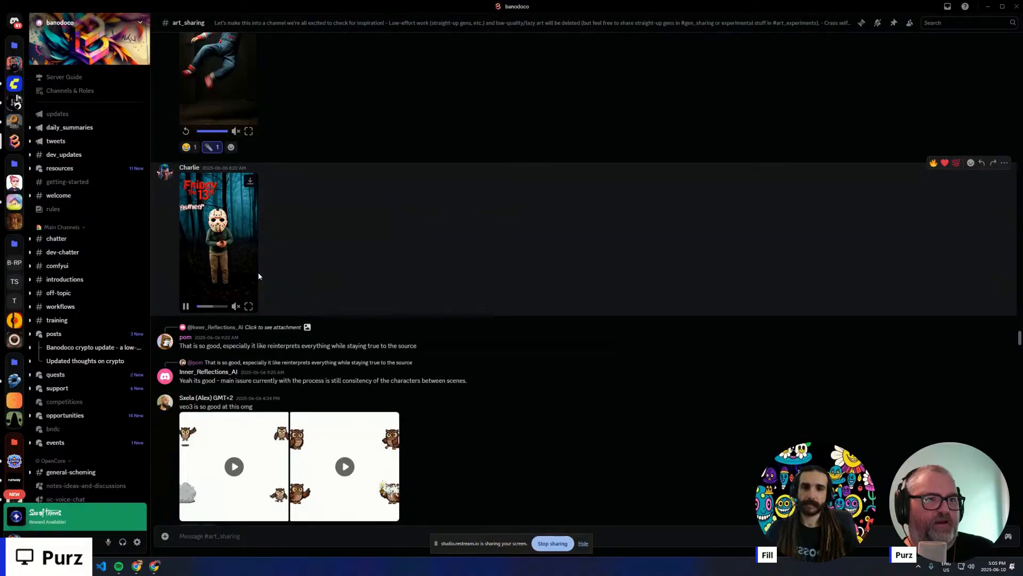
left_click(250, 307)
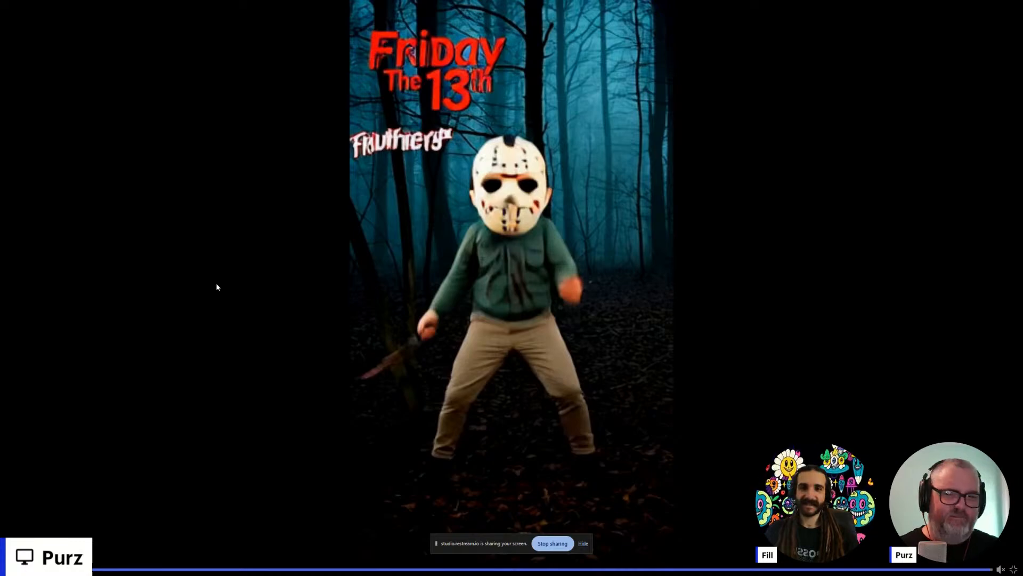
key("Escape")
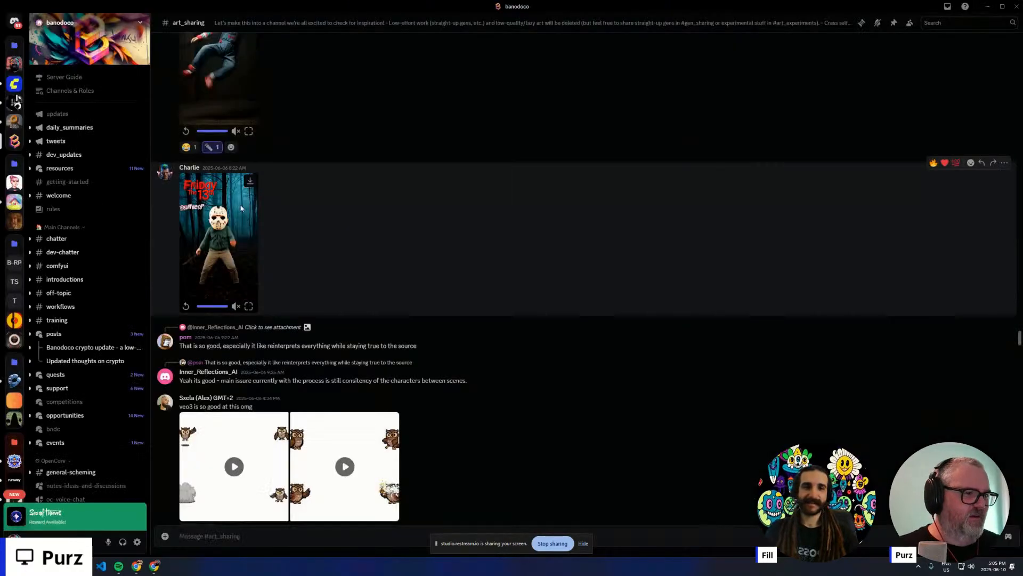
- View the enlarged skull and skeletal hand video from the Blender, Wan, Krita and DaVinci Resolve post
scroll(389, 261, "down", 5)
scroll(397, 254, "down", 3)
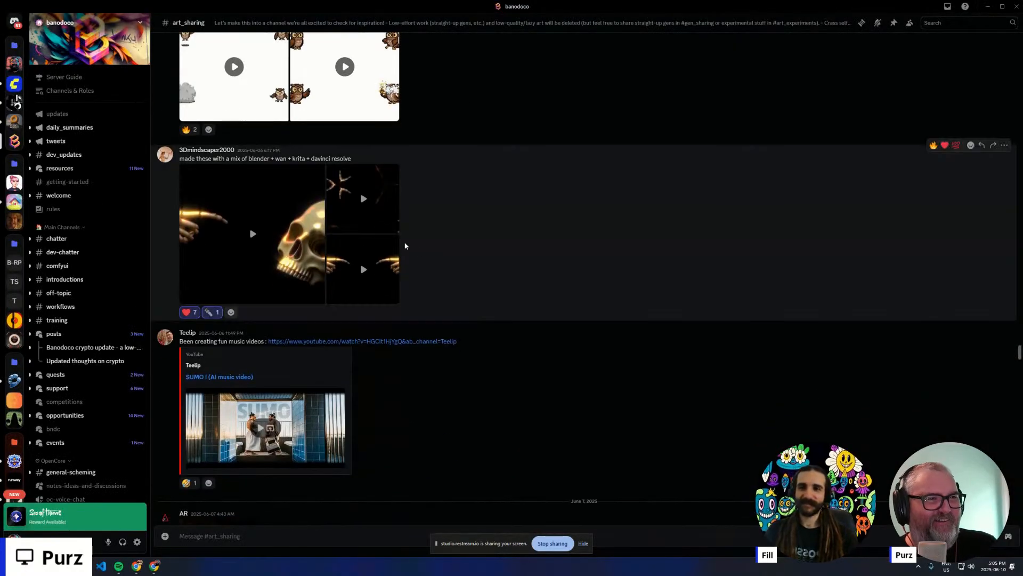
left_click(275, 238)
key("Escape")
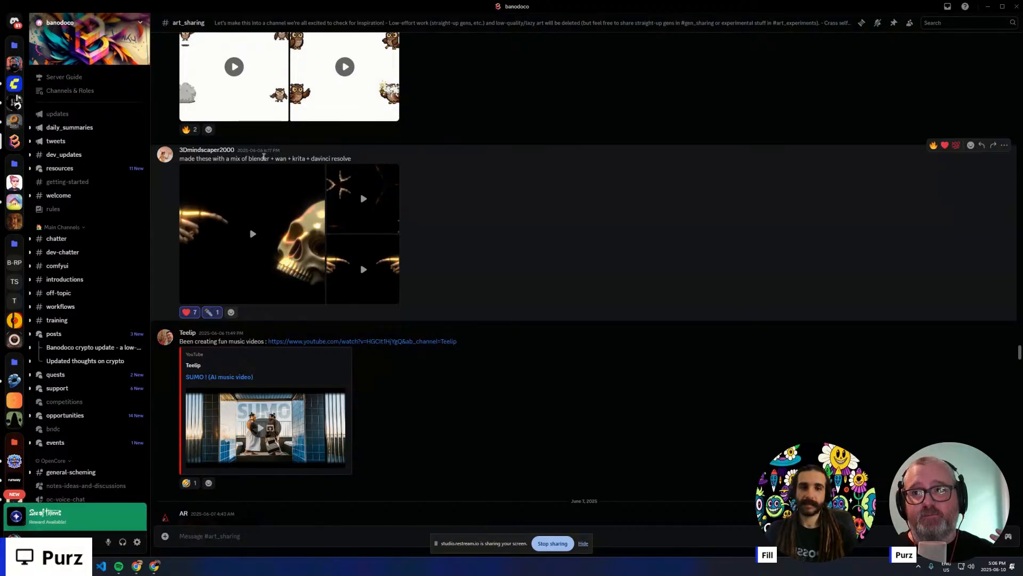
left_click(268, 204)
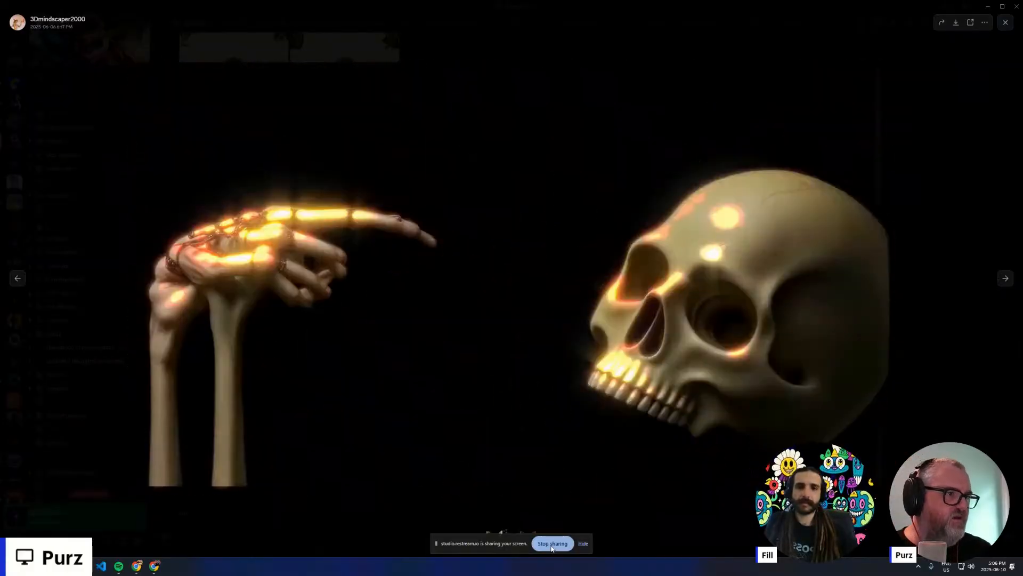
key("Escape")
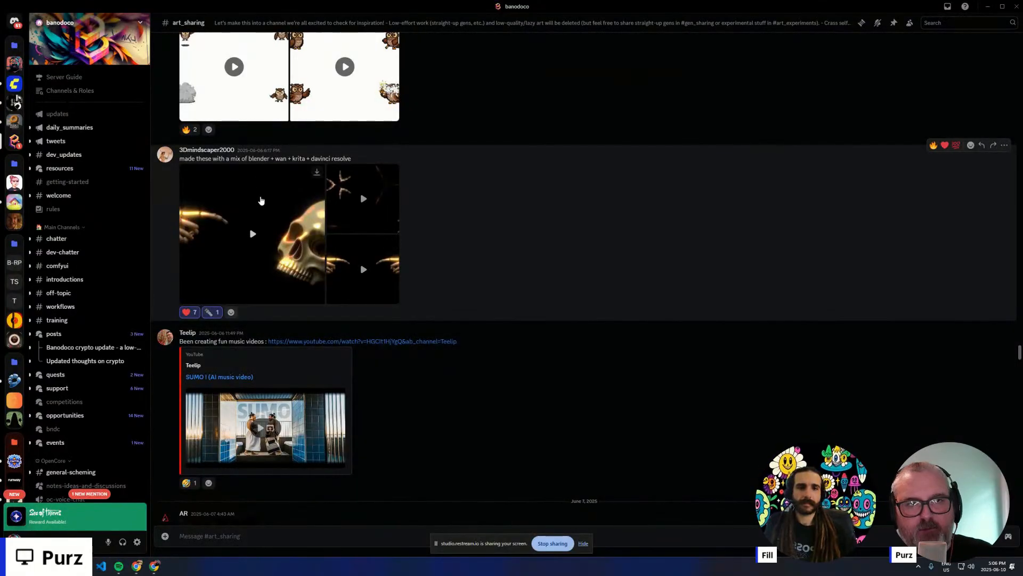
- Find the pink flower GIF among the June 8 posts and open its link in the web browser
scroll(383, 379, "down", 3)
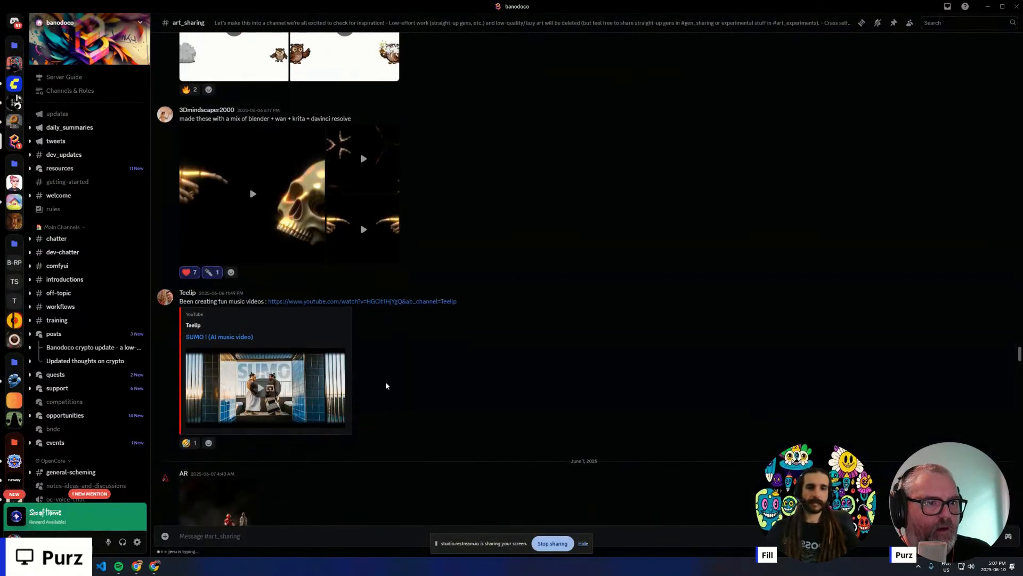
scroll(381, 374, "down", 20)
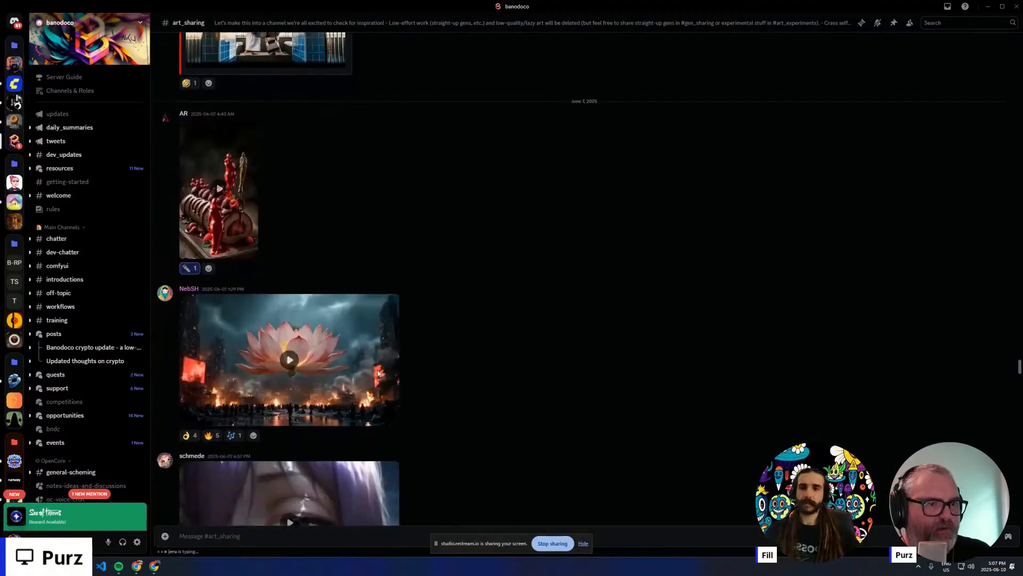
scroll(374, 371, "down", 12)
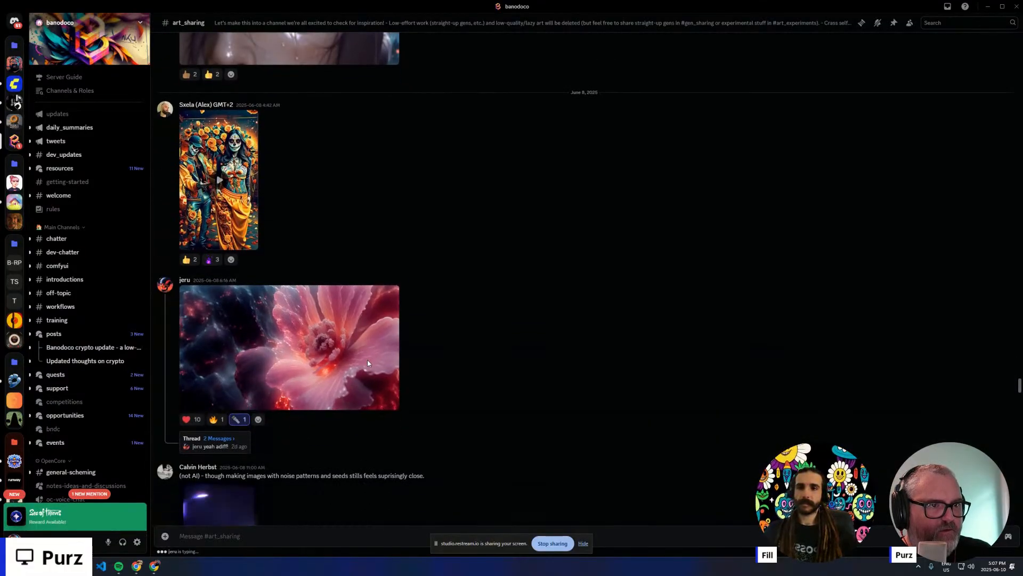
scroll(368, 354, "up", 4)
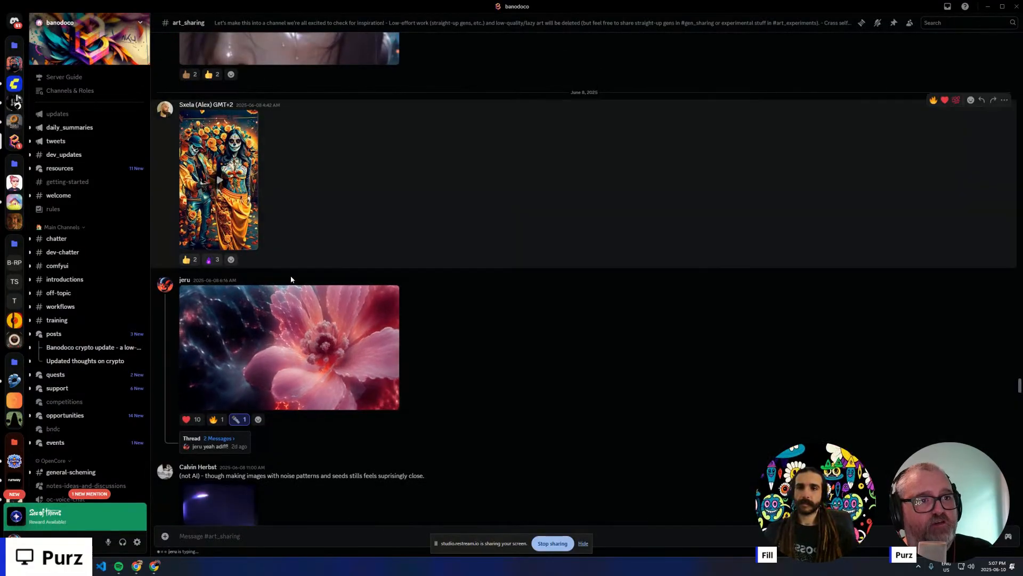
scroll(330, 310, "down", 3)
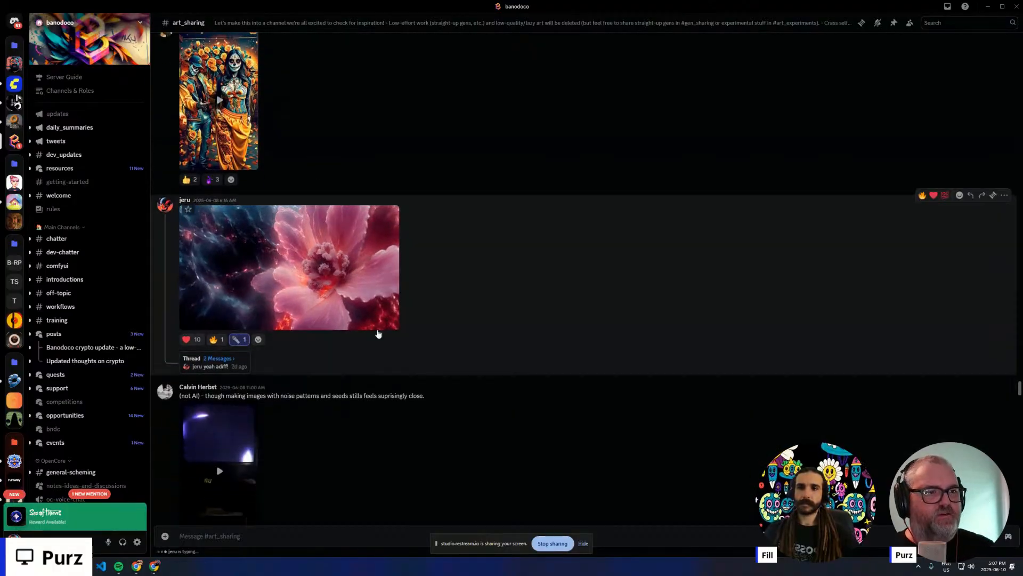
left_click(344, 299)
left_click(392, 369)
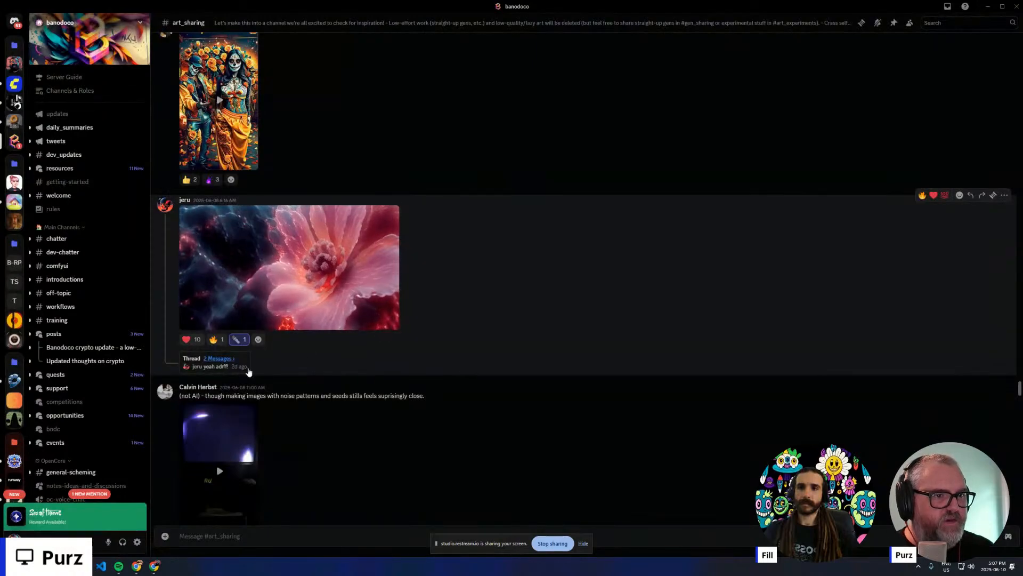
left_click(337, 312)
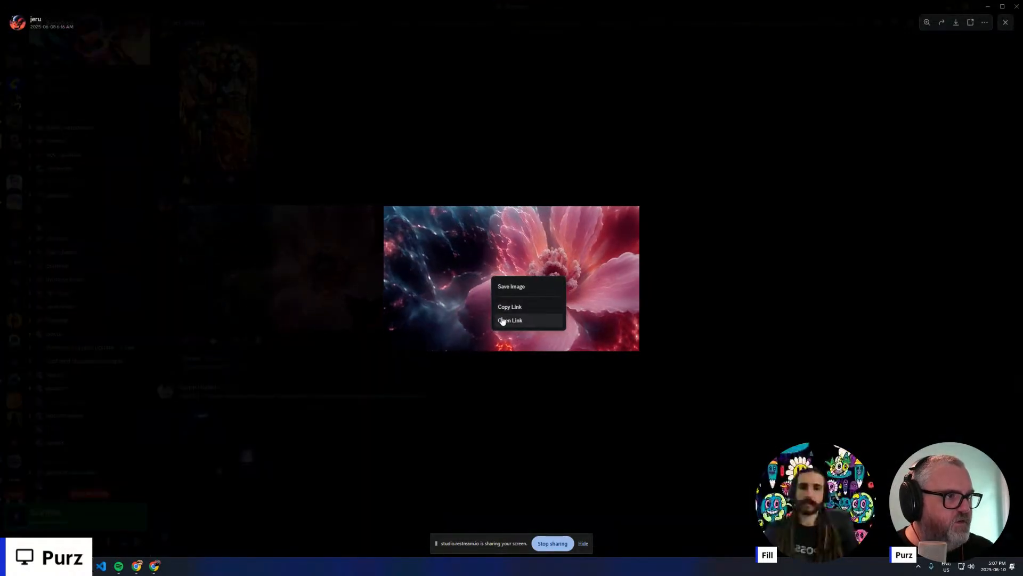
left_click(502, 321)
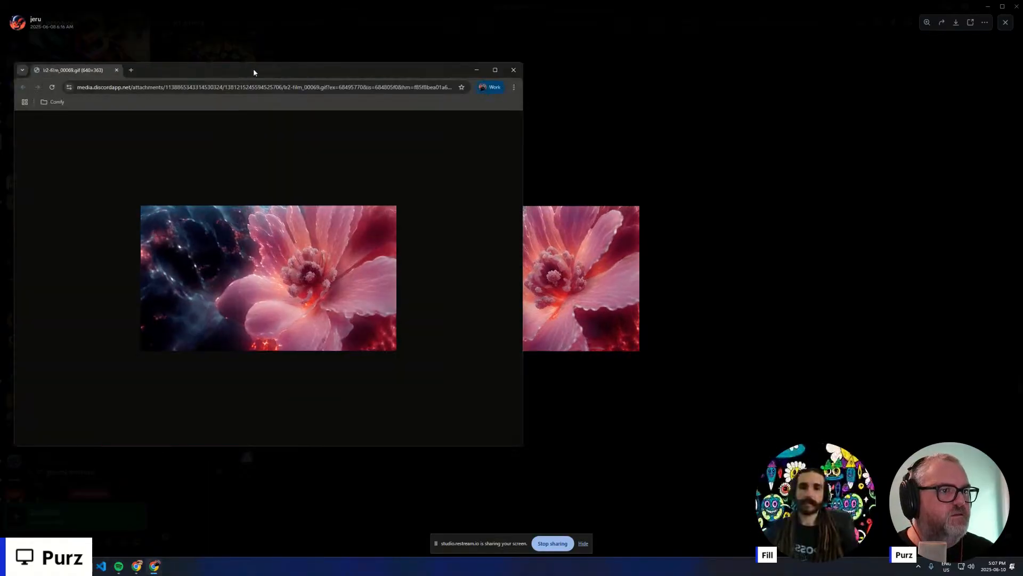
- Enlarge the flower GIF in the browser until it fills most of the page
double_click(253, 72)
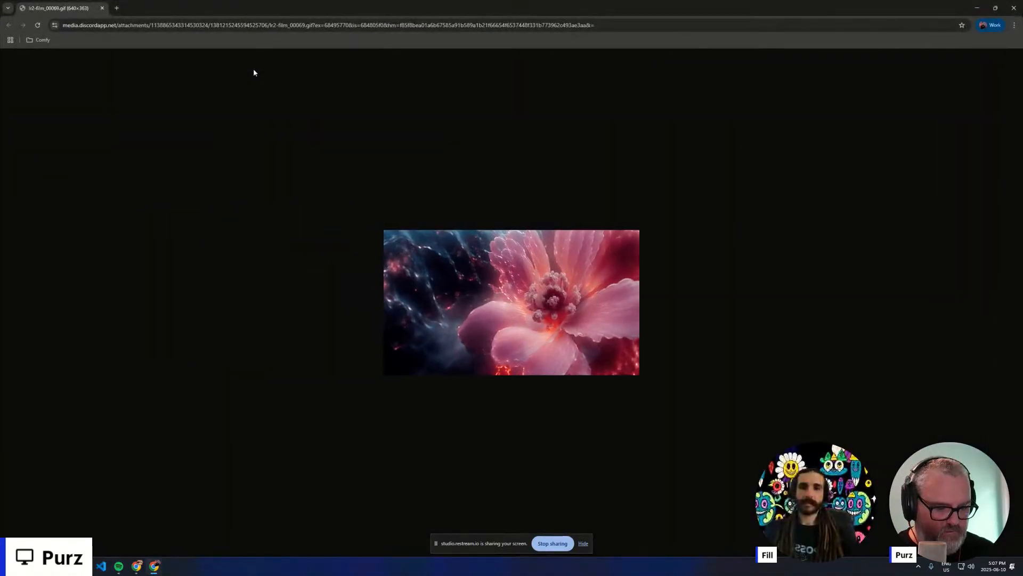
key("ctrl+plus")
key("ctrl+plus")
key("ctrl+plus")
key("ctrl+plus")
key("ctrl+plus")
key("ctrl+plus")
key("ctrl+plus")
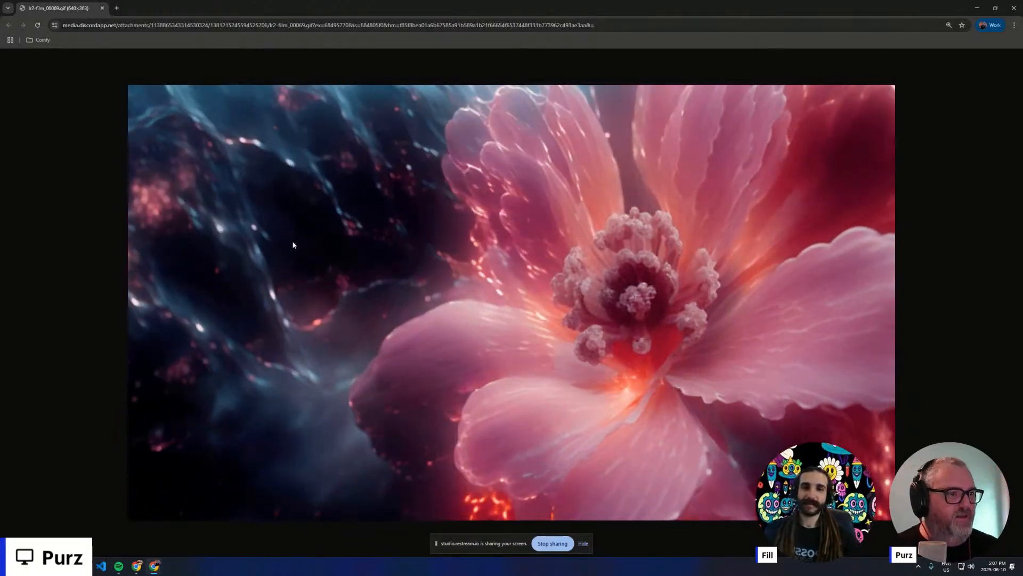
- Return to Discord, check the profile of the WAN VACE cat post's author, and view the cat reference photo enlarged
key("alt+Tab")
left_click(429, 418)
scroll(401, 413, "down", 6)
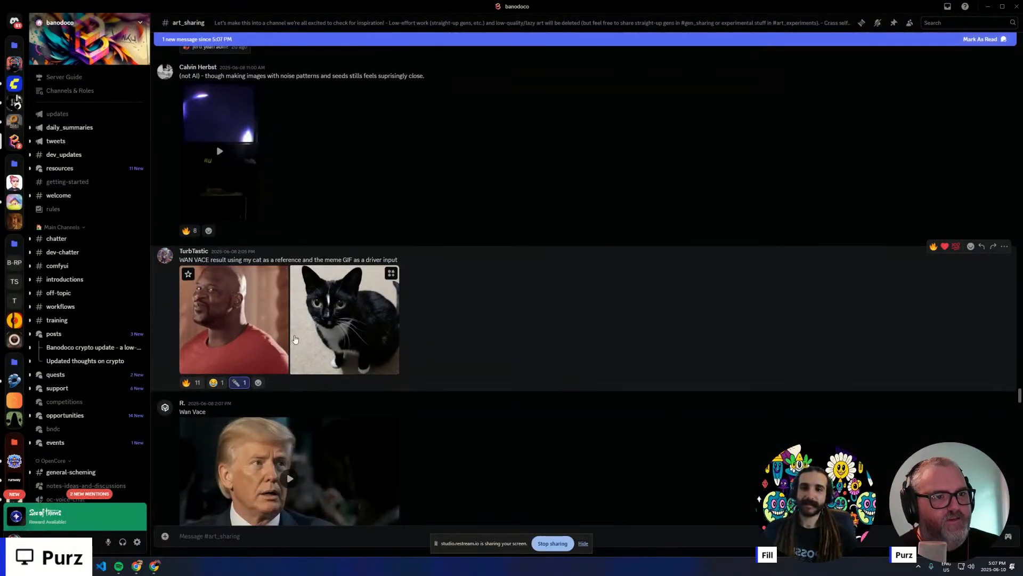
left_click(195, 252)
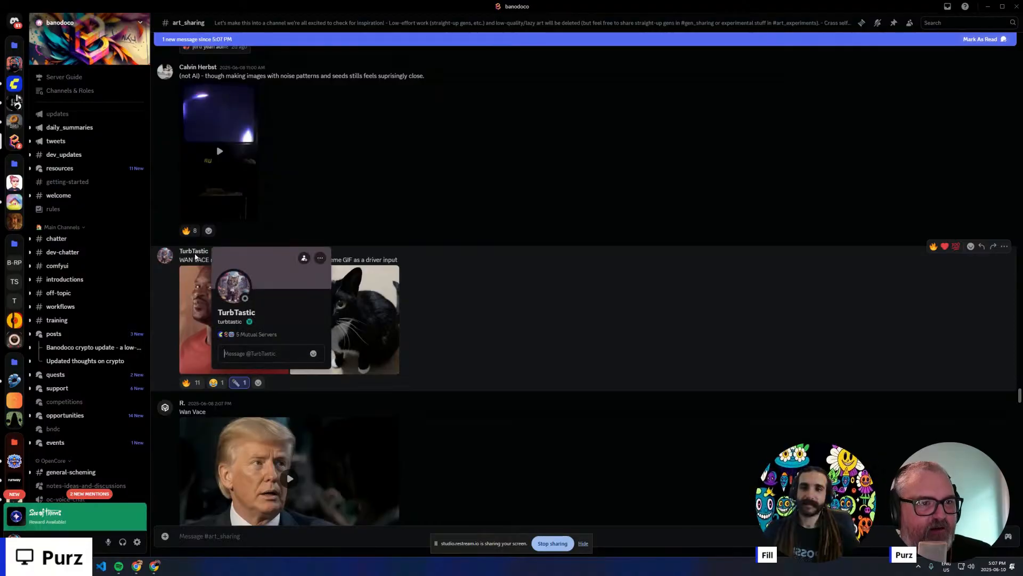
left_click(196, 253)
left_click(347, 323)
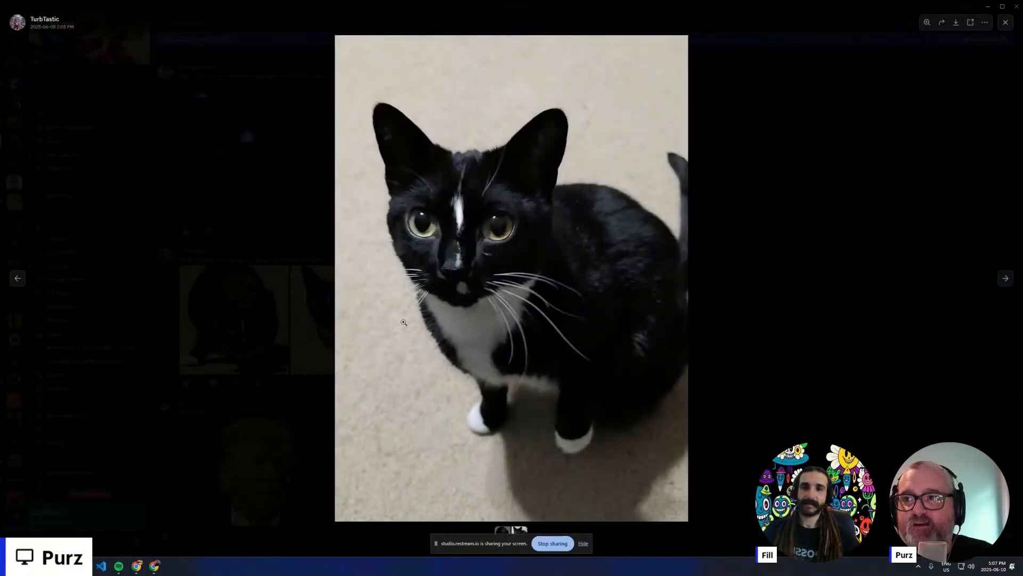
left_click(271, 259)
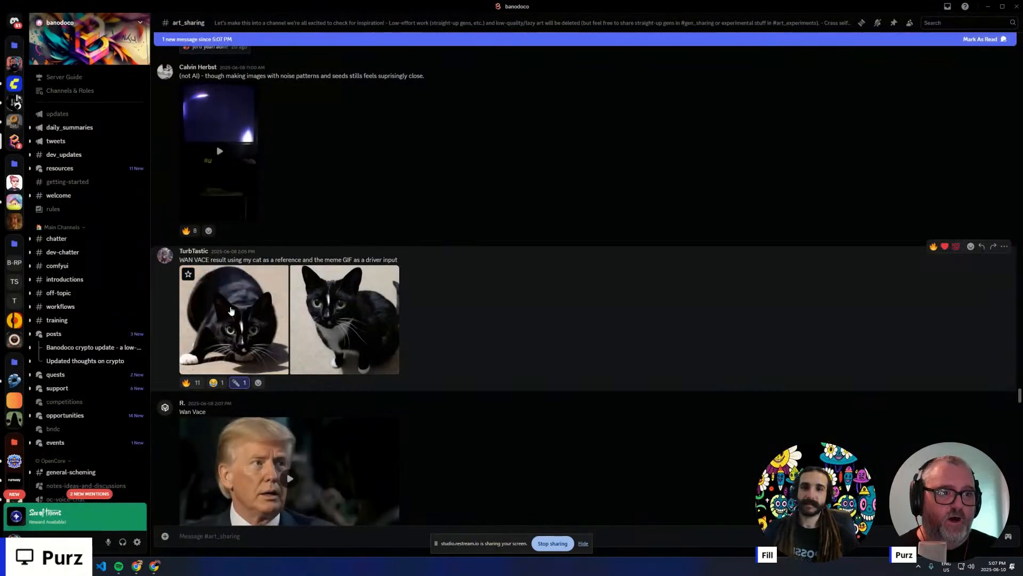
- View the WAN VACE cat result enlarged and add a laughing reaction to its post
left_click(239, 325)
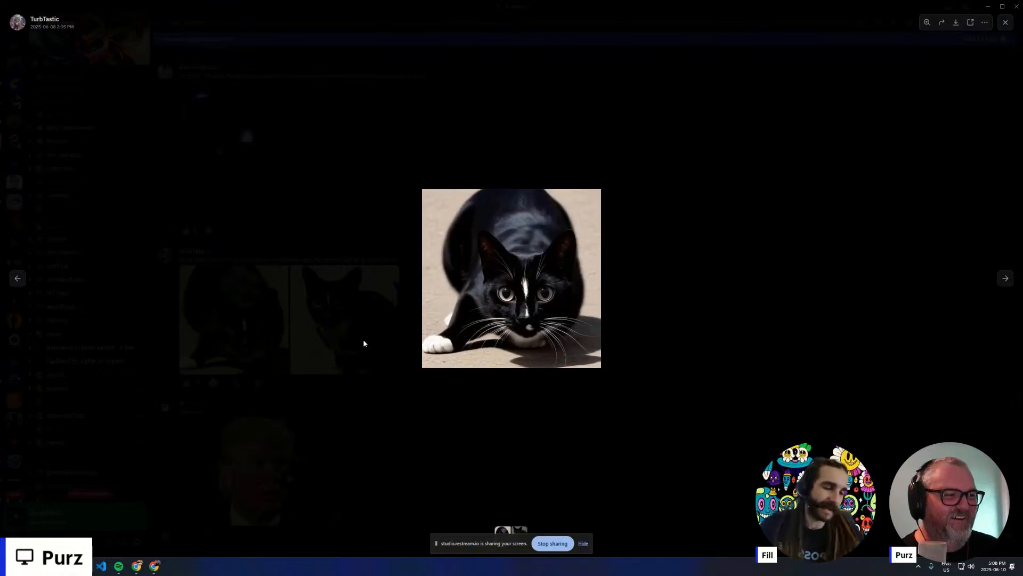
left_click(350, 369)
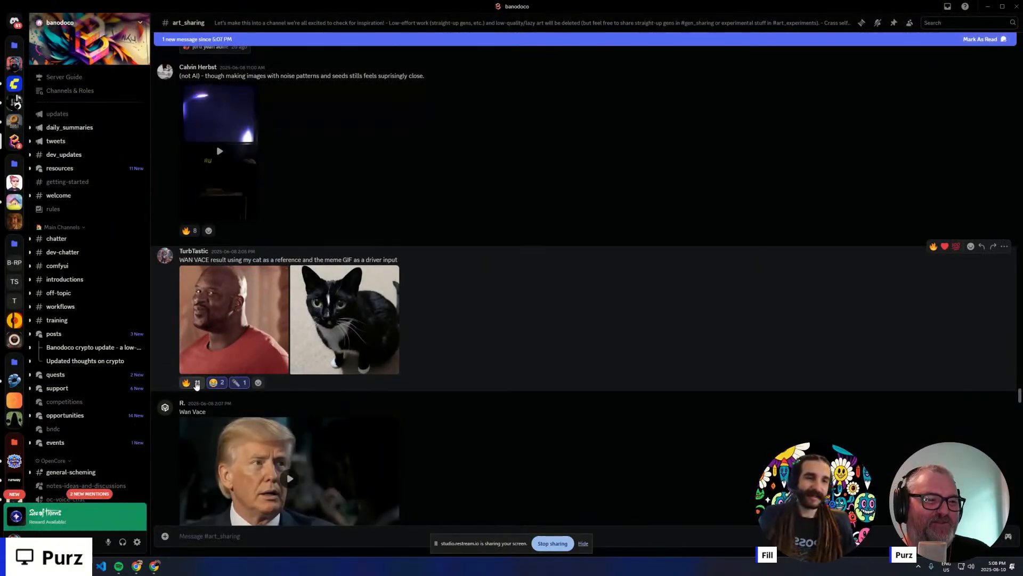
- Watch the custom Flux LoRA cloud-head video in full screen and hide the screen-sharing notice
scroll(302, 337, "down", 10)
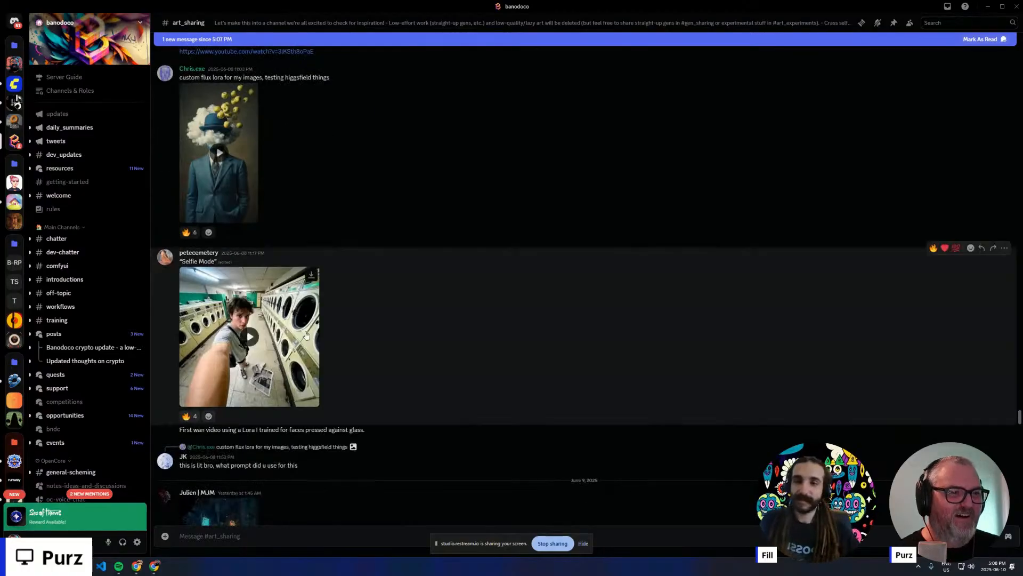
scroll(306, 334, "up", 3)
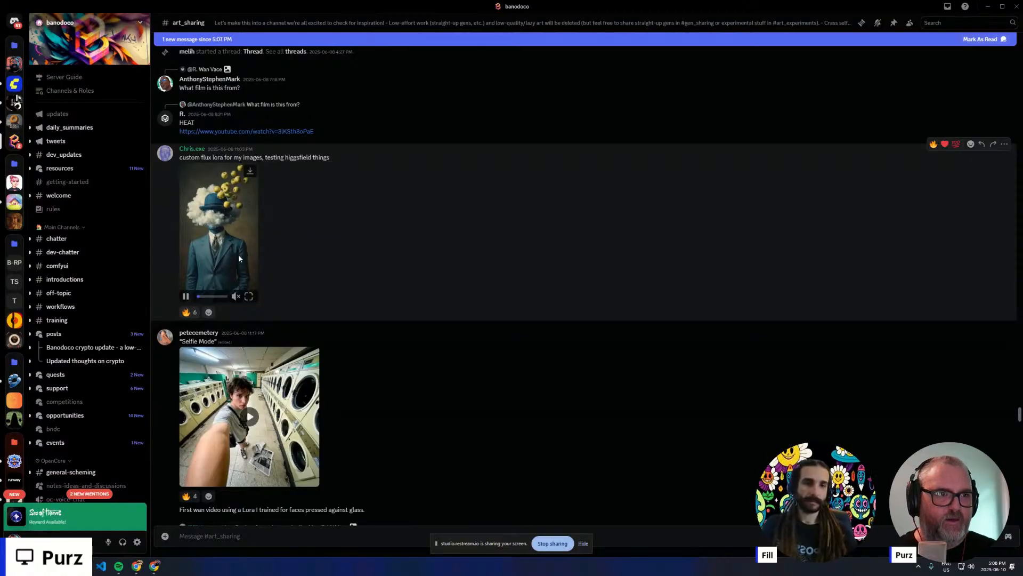
left_click(248, 296)
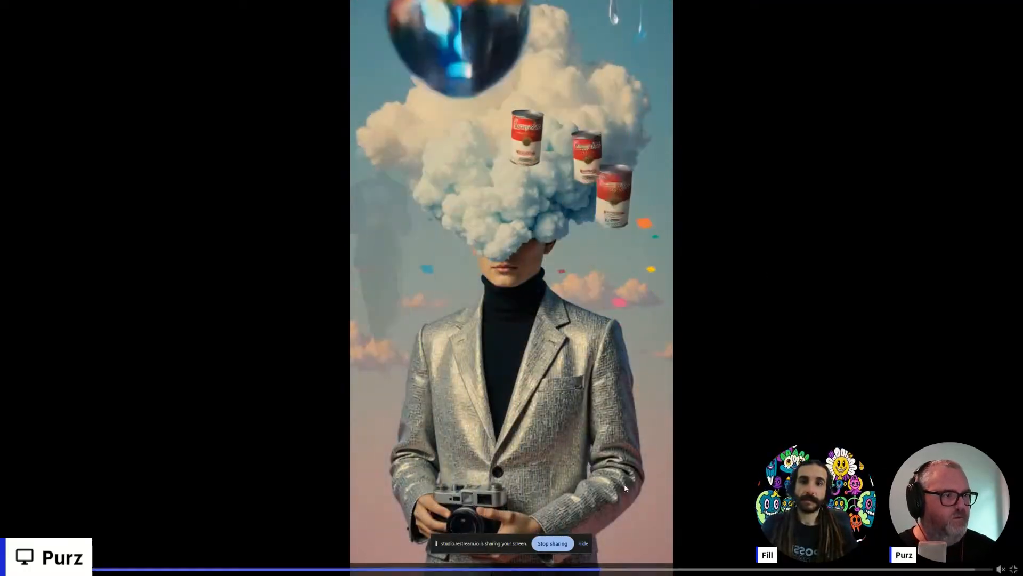
left_click(587, 543)
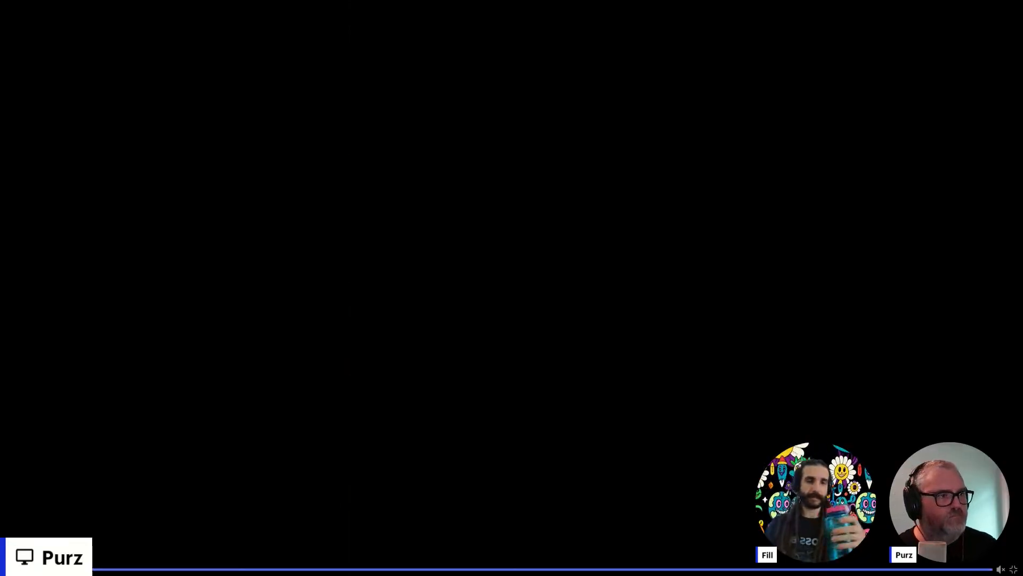
key("Escape")
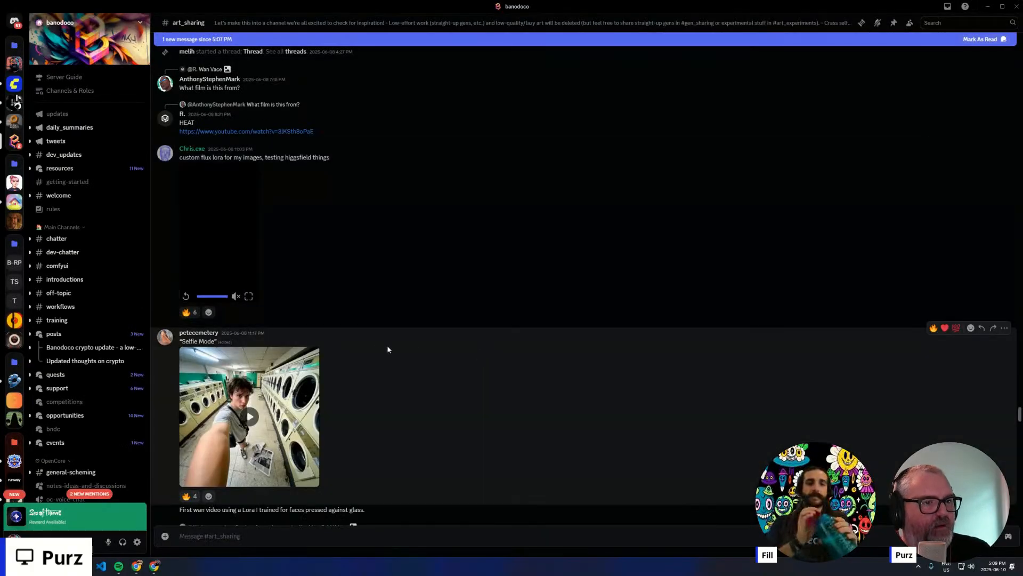
- Watch the neon night street video from the first June 9 post in full screen
scroll(352, 345, "down", 5)
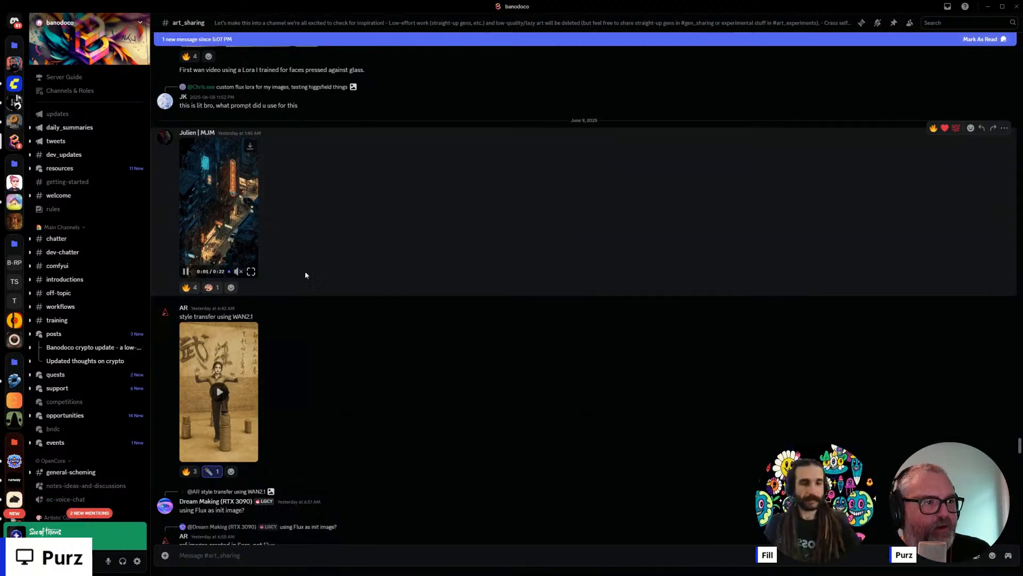
left_click(247, 273)
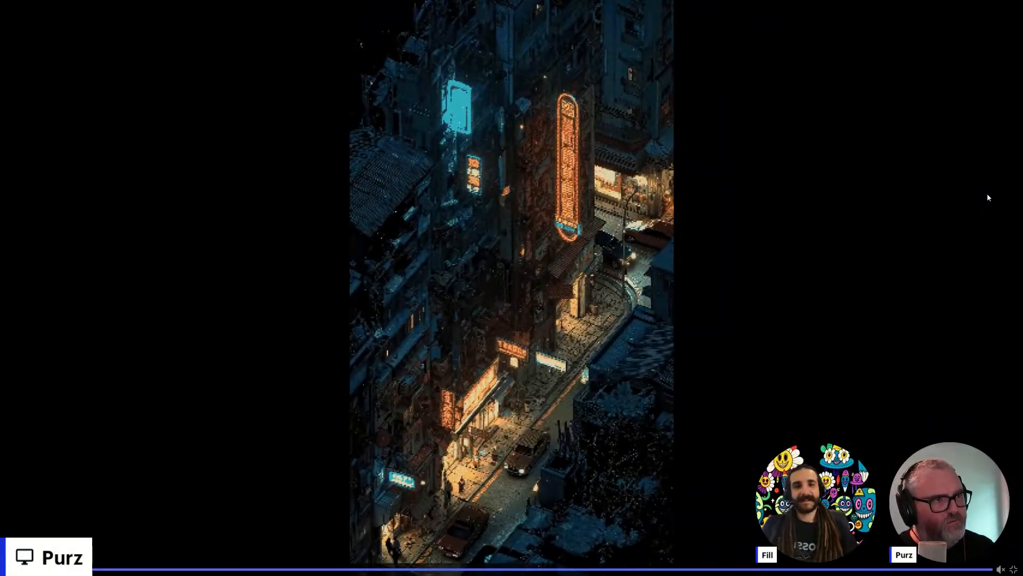
key("Escape")
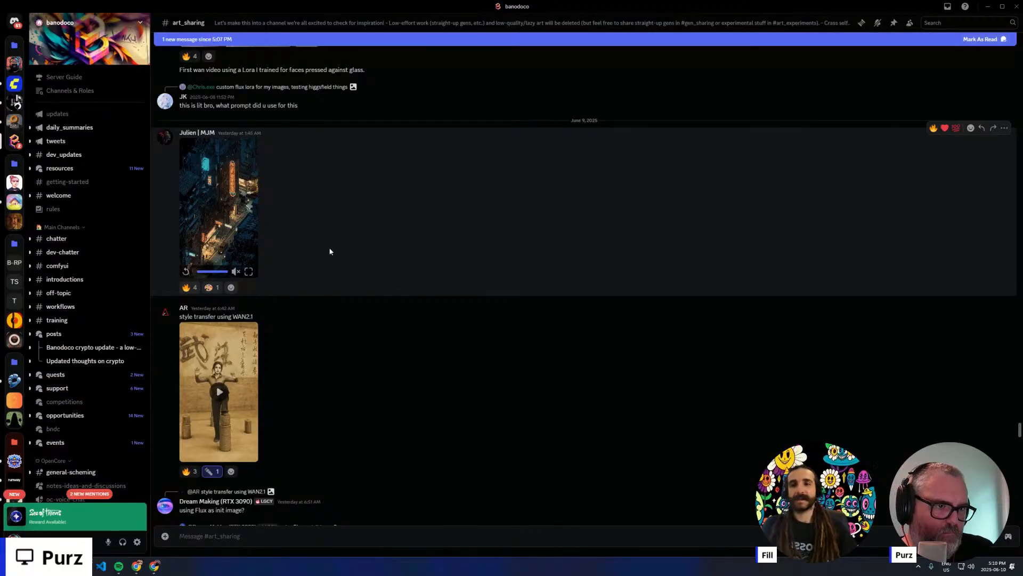
- Watch the WAN2.1 style transfer video in full screen and check the profile of its author
scroll(346, 251, "down", 1)
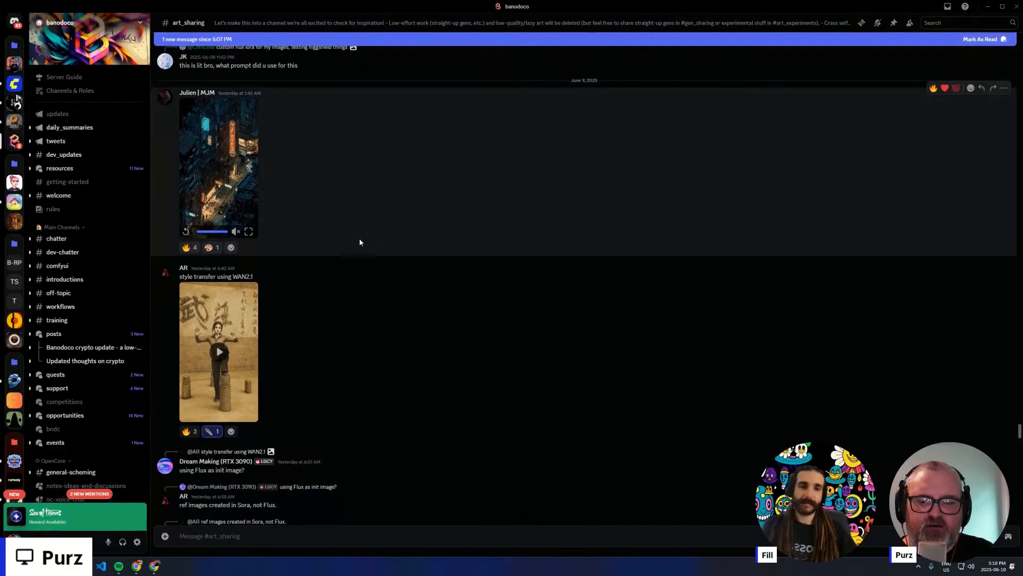
scroll(288, 259, "down", 1)
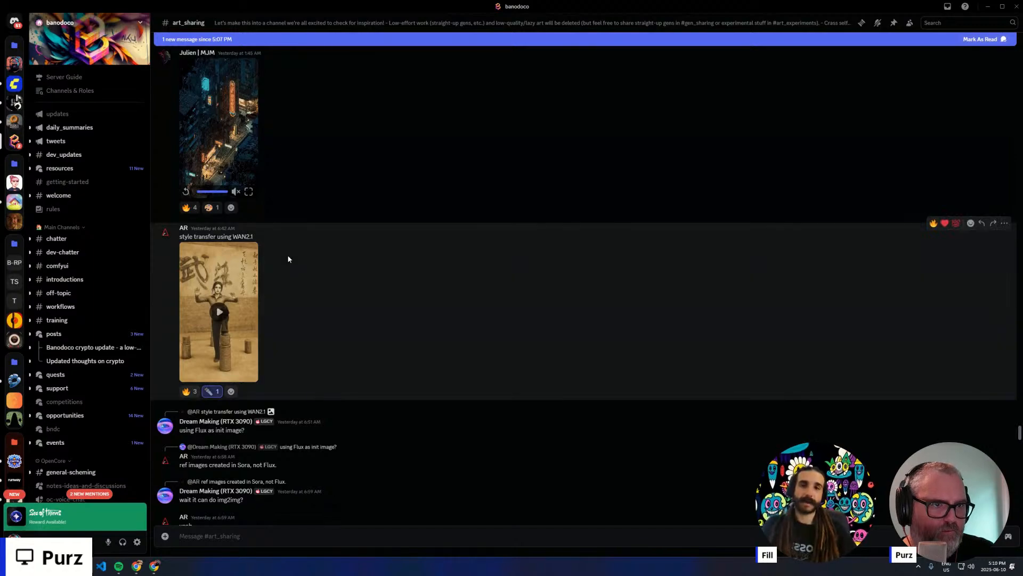
scroll(290, 205, "up", 1)
scroll(291, 218, "down", 2)
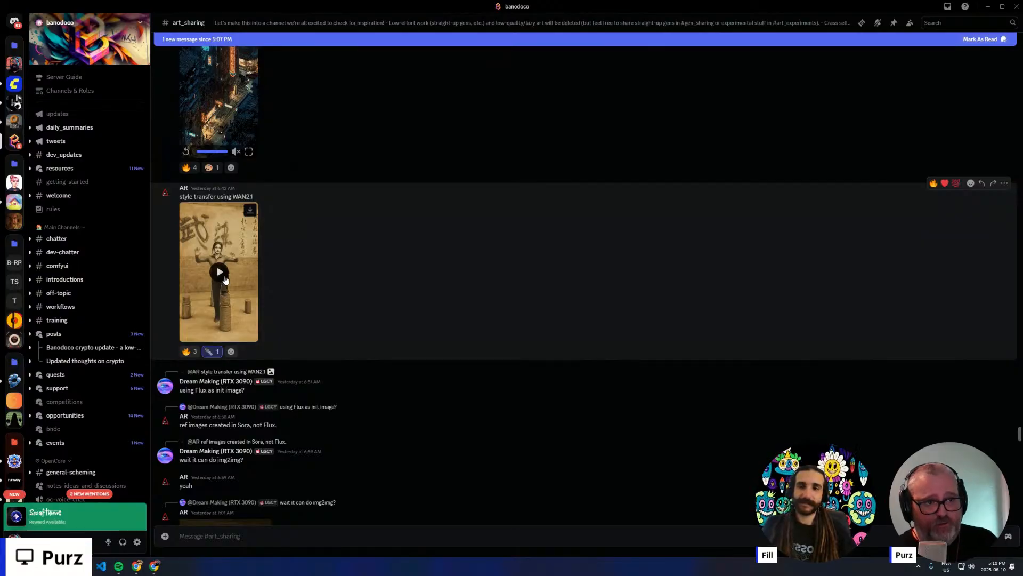
left_click(249, 336)
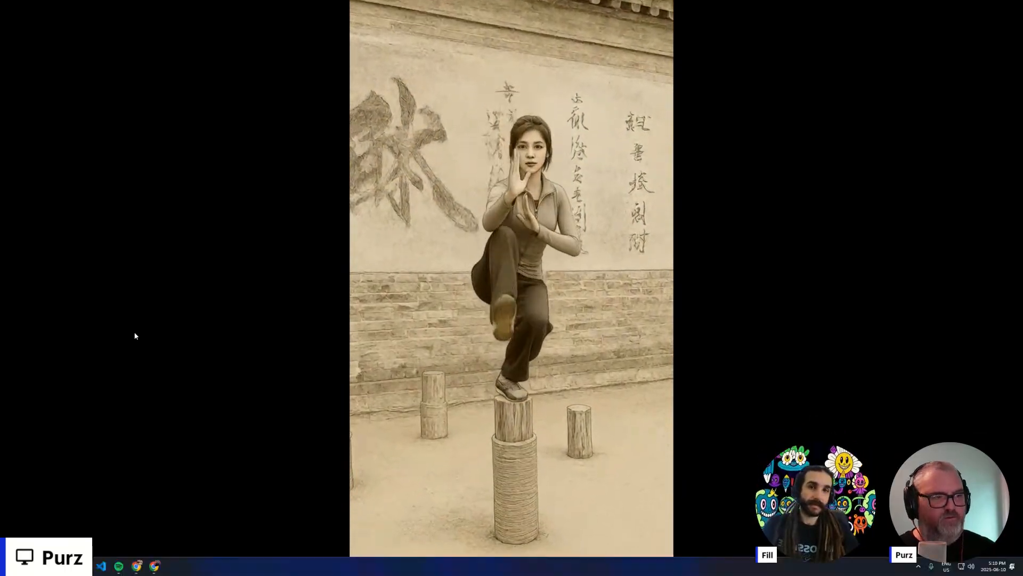
left_click(135, 335)
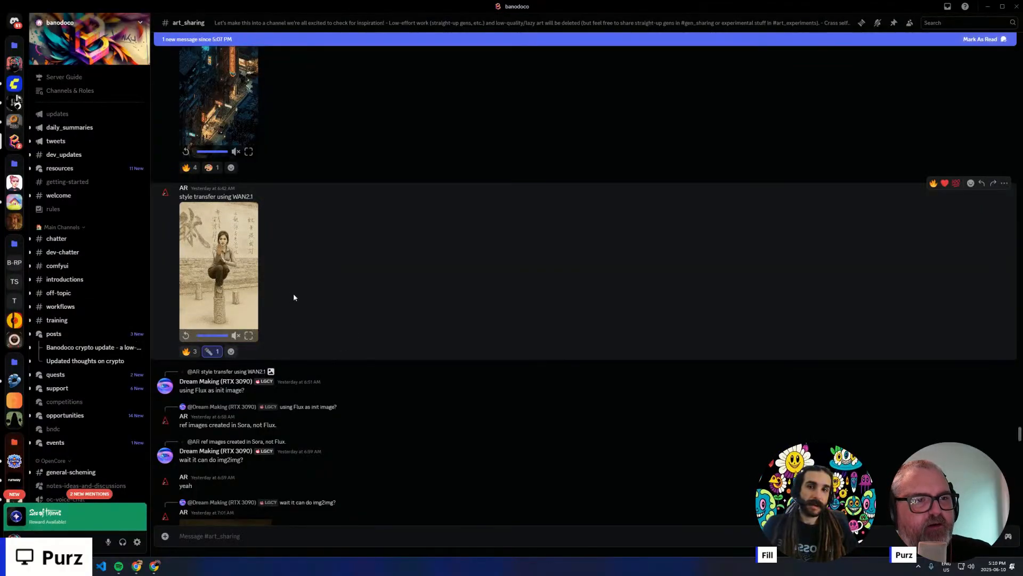
left_click(184, 189)
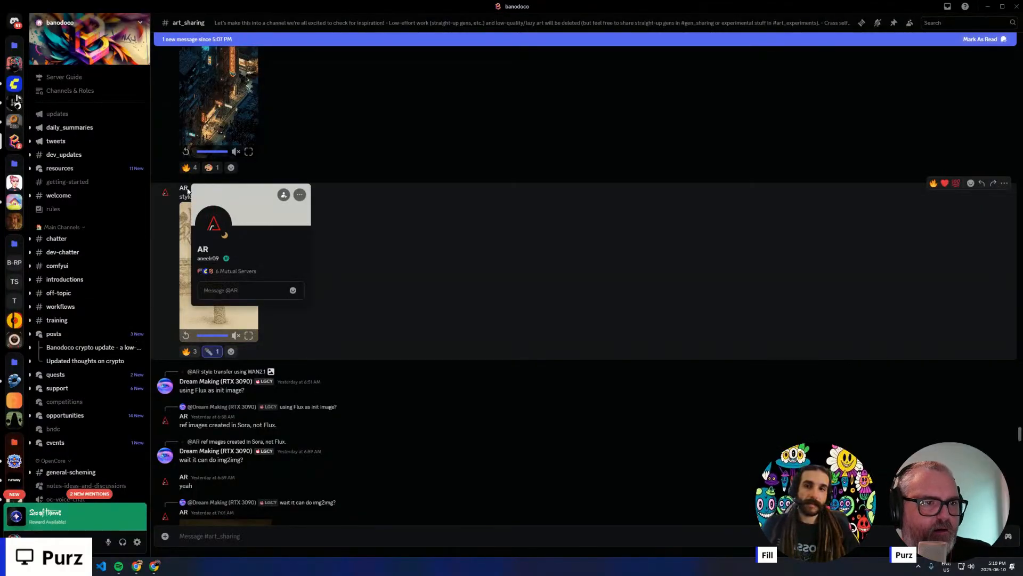
left_click(318, 291)
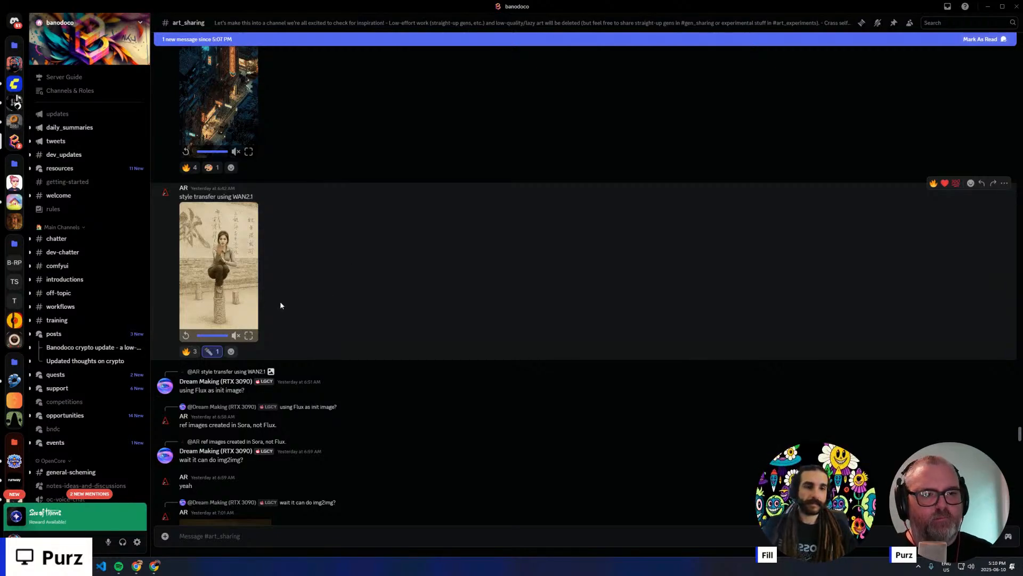
- Find the newest "image injection" post and open its flower GIF enlarged in the web browser
scroll(209, 307, "down", 8)
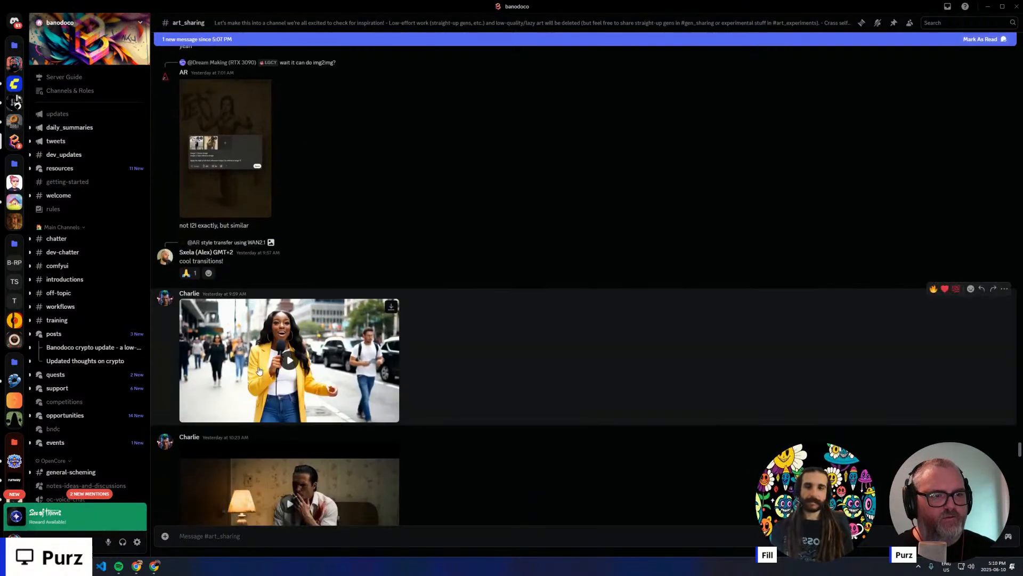
scroll(383, 368, "down", 15)
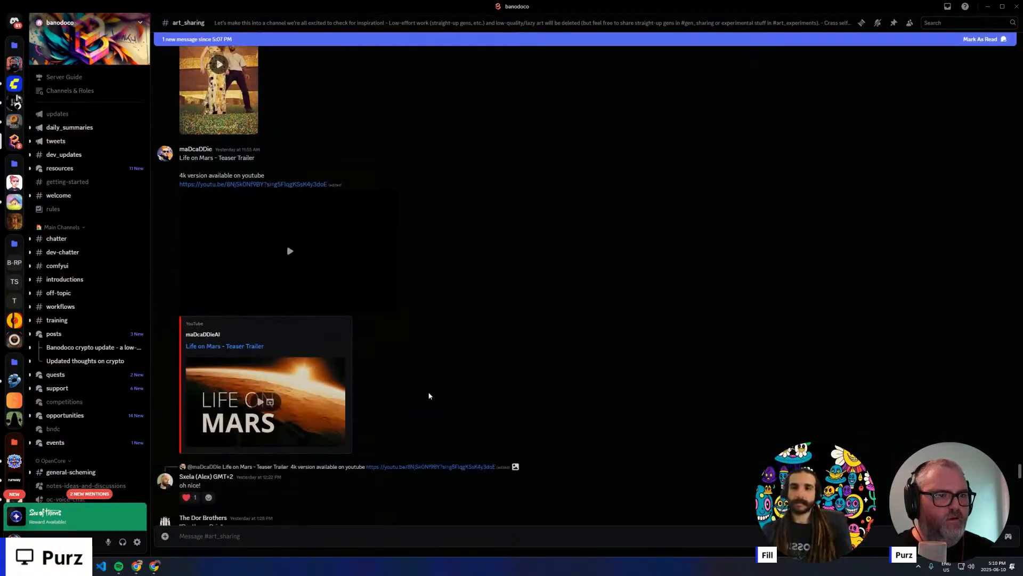
scroll(429, 396, "down", 13)
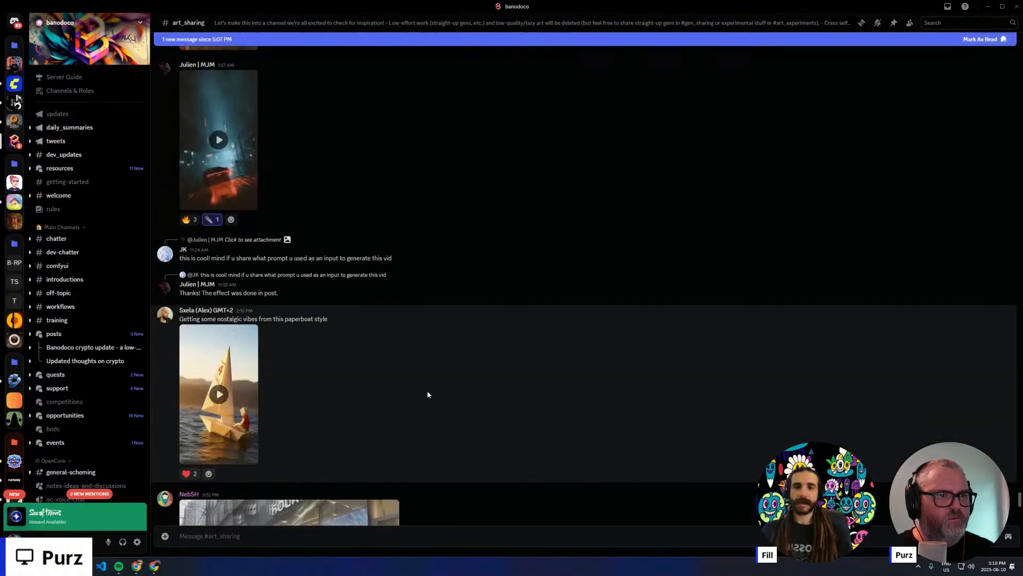
scroll(426, 391, "down", 5)
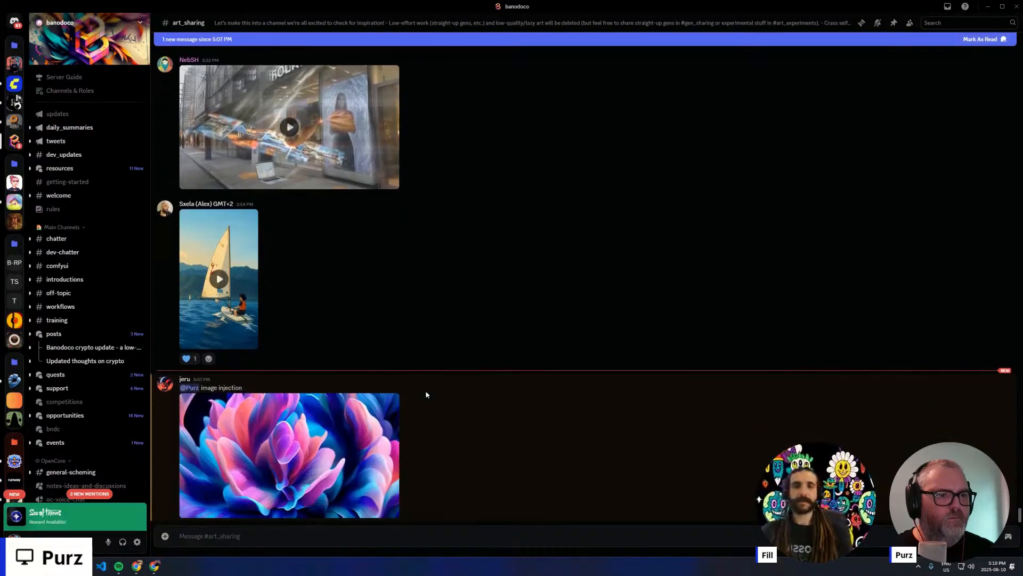
left_click(304, 475)
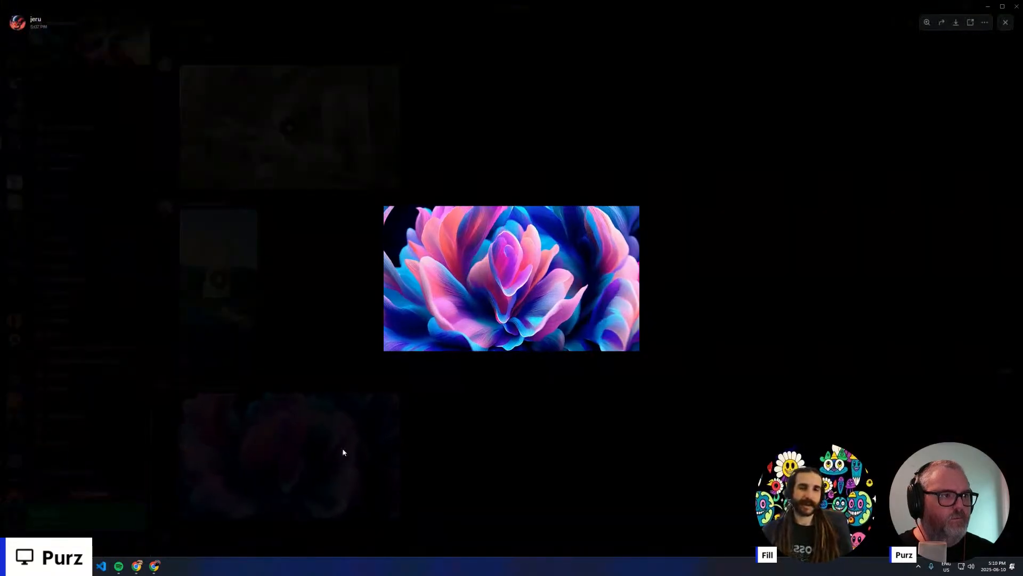
right_click(512, 272)
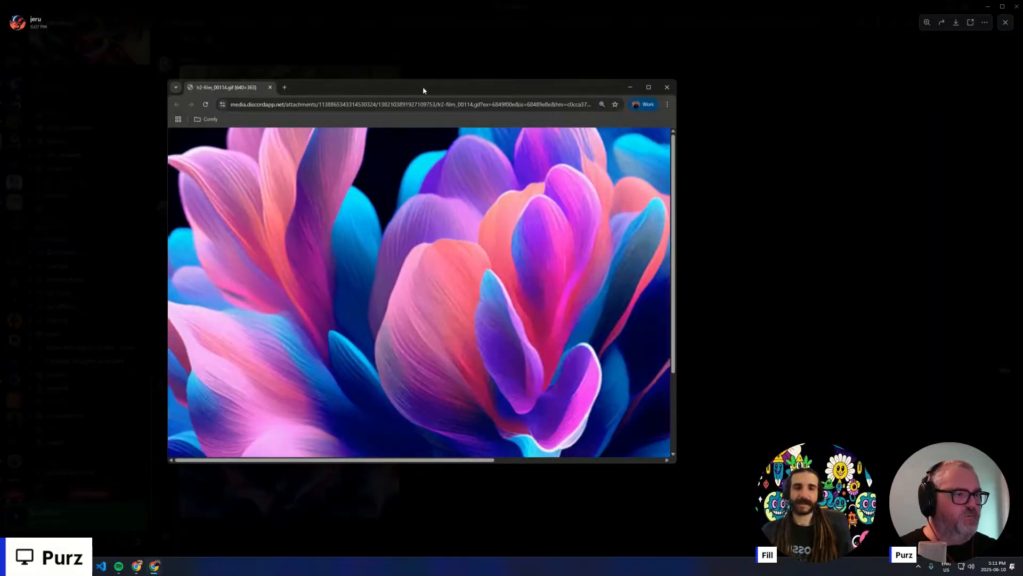
double_click(423, 86)
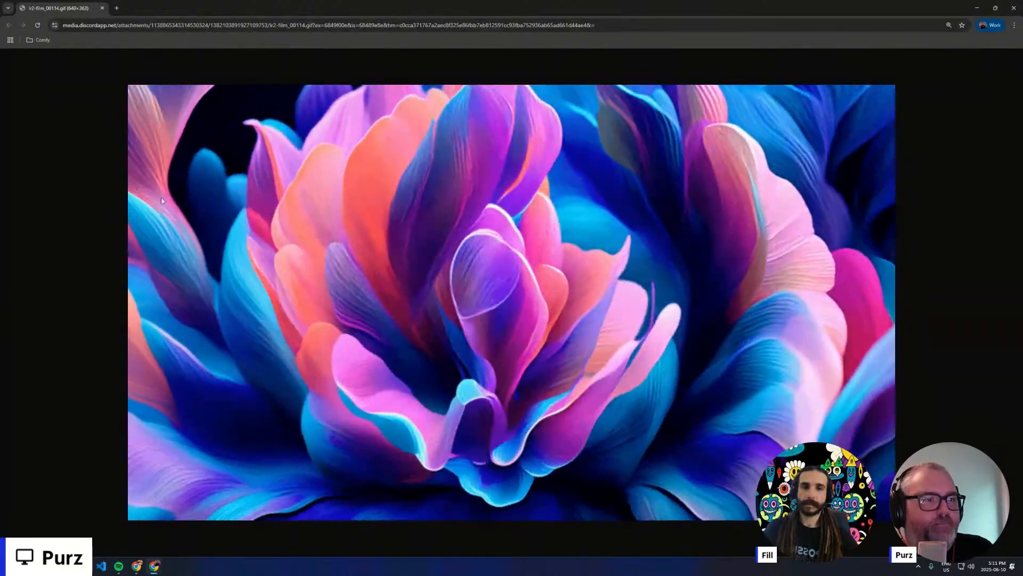
- Return to Discord and watch the dark night street car video from the June 10 posts in full screen
key("alt+Tab")
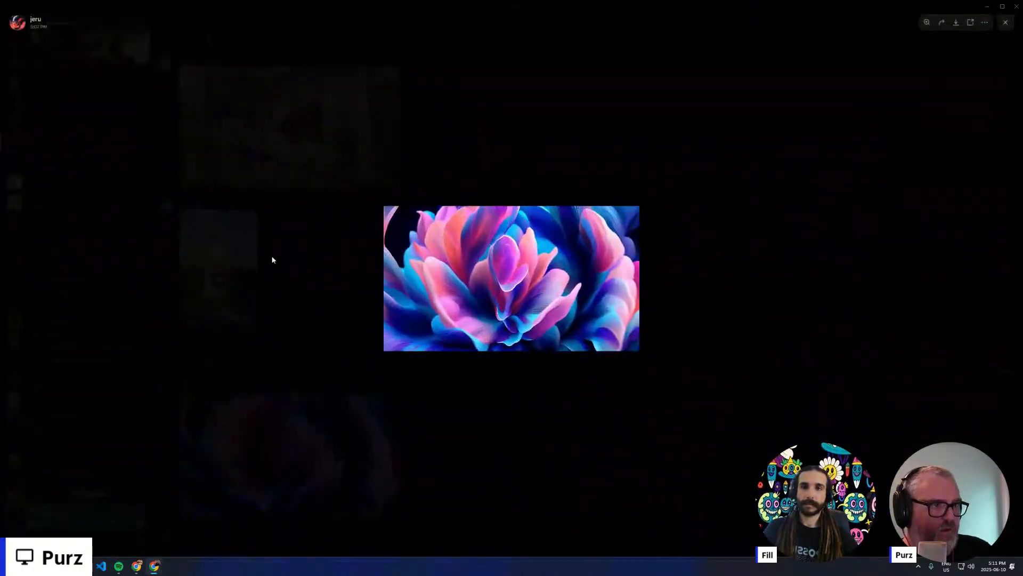
left_click(451, 407)
scroll(445, 397, "up", 15)
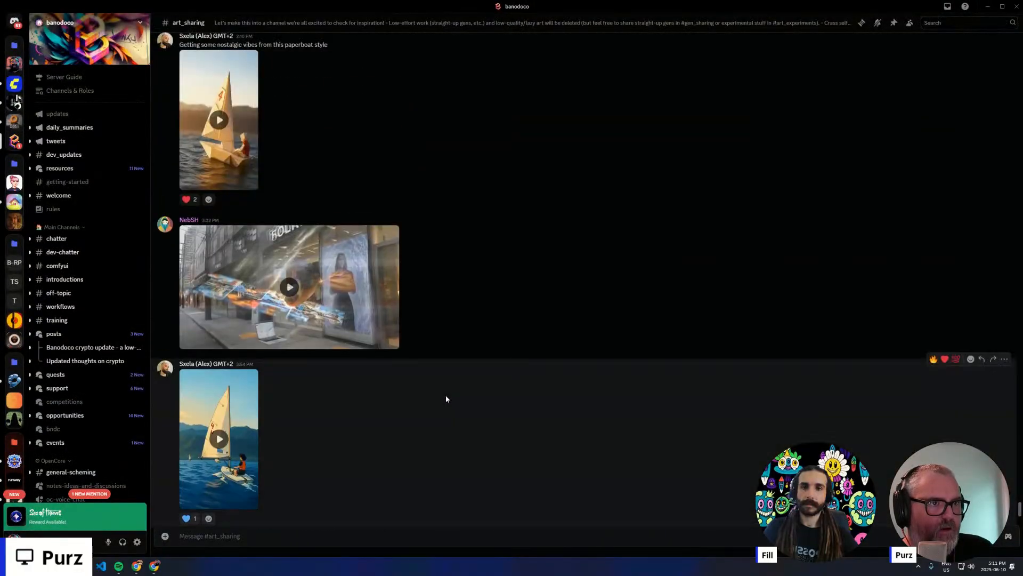
scroll(435, 398, "up", 1)
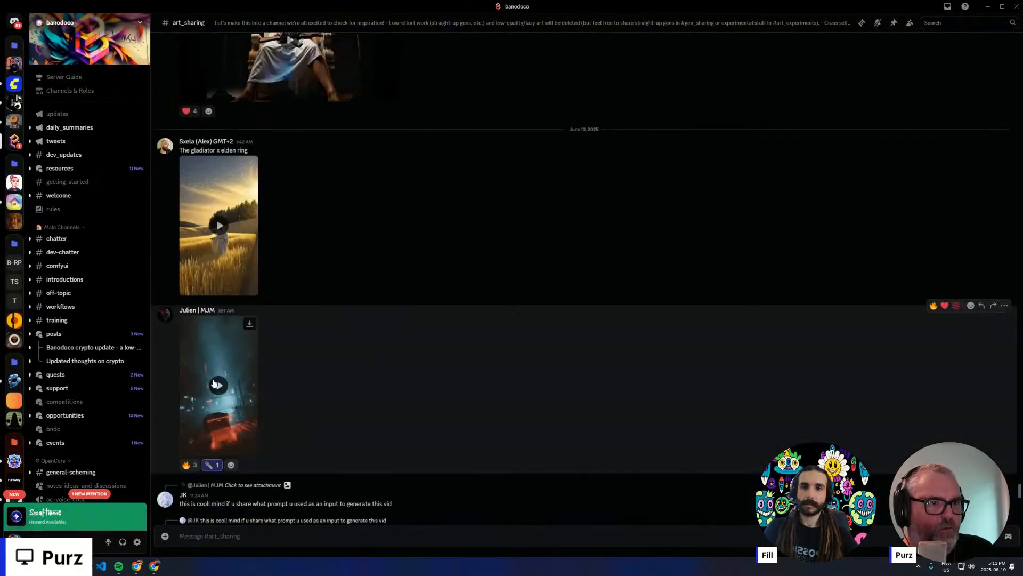
left_click(248, 450)
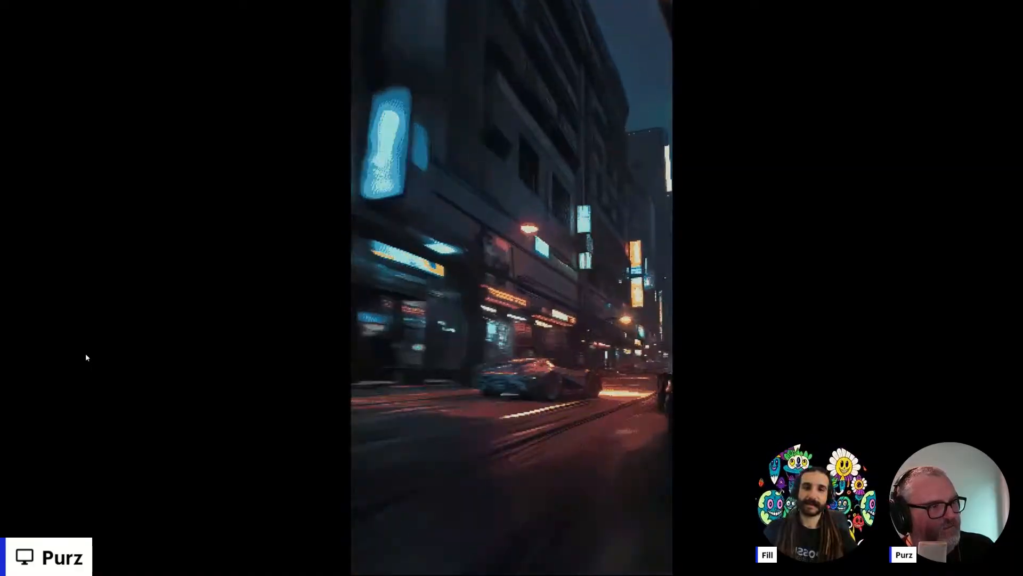
key("Escape")
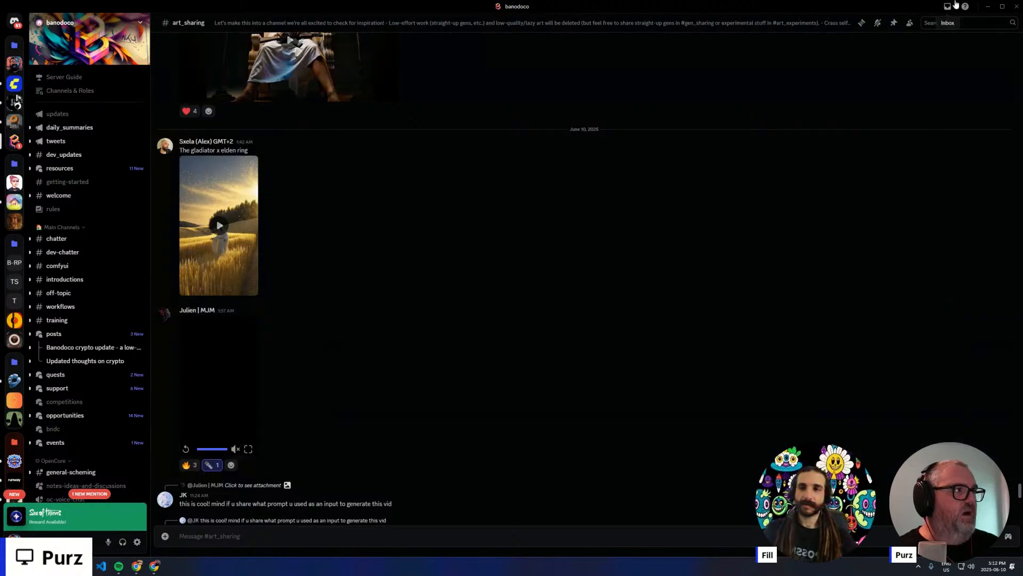
- Switch from Discord to Chrome and show the Gradio LoRA training page in full screen
left_click(991, 7)
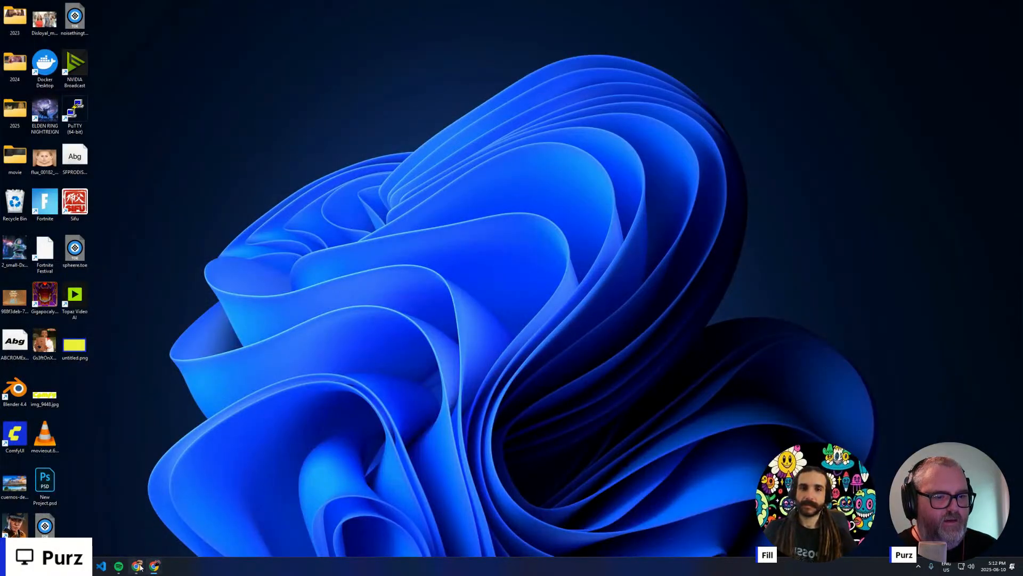
left_click(139, 567)
left_click(381, 4)
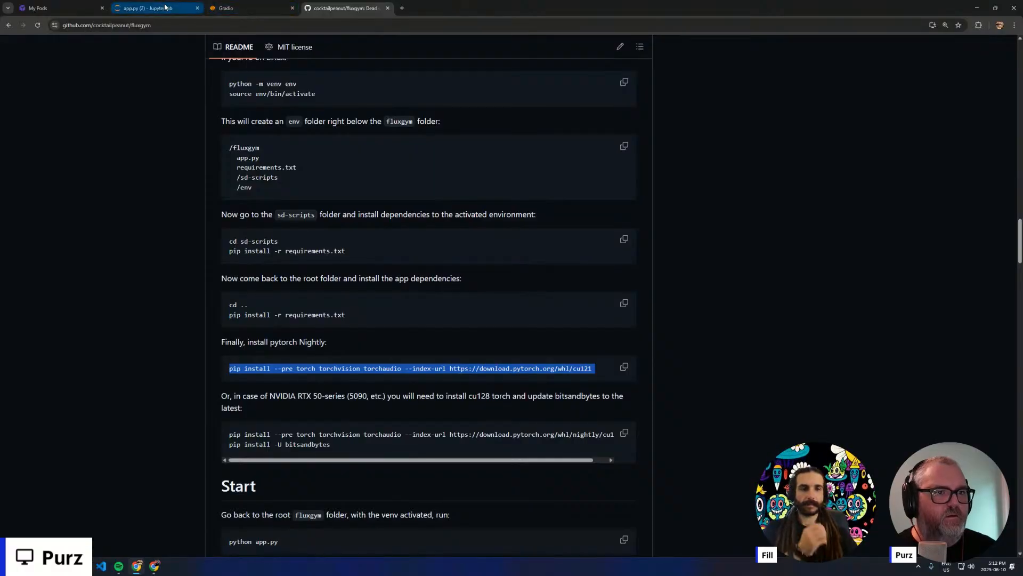
key("F11")
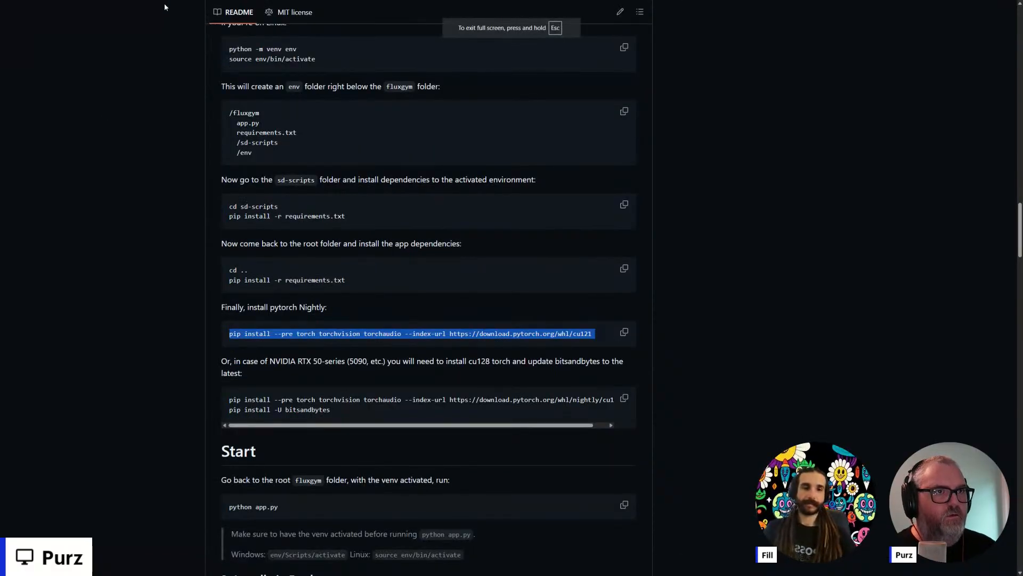
key("F11")
left_click(170, 8)
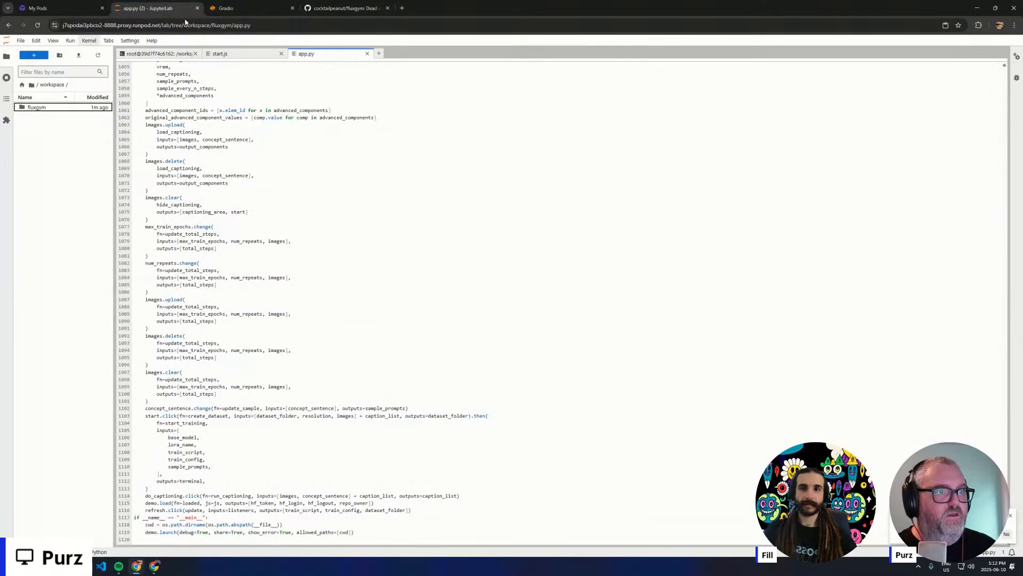
left_click(223, 4)
key("F11")
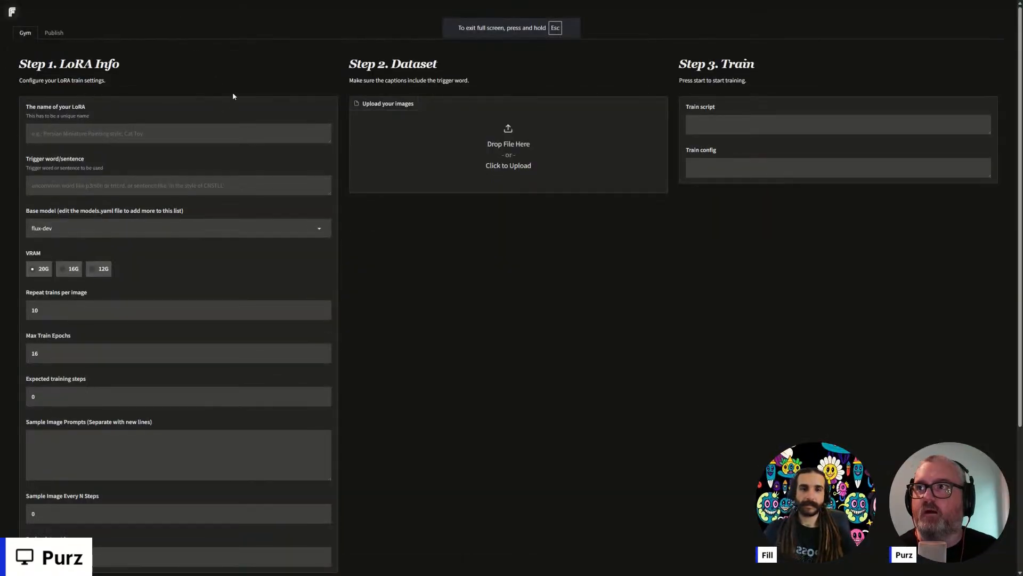
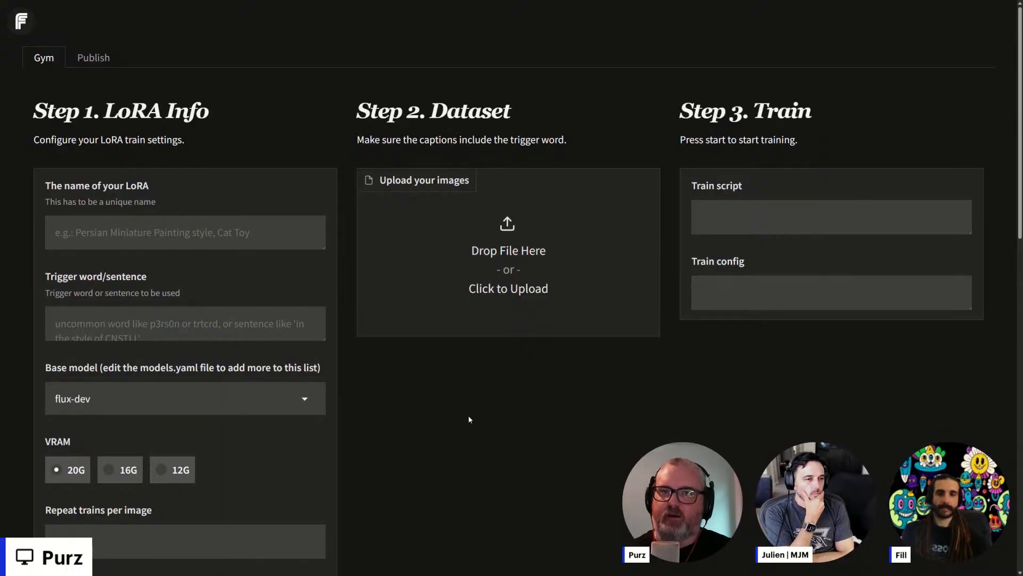
- Adjust the page zoom until the LoRA info, dataset and train columns are comfortably readable
key("ctrl+minus")
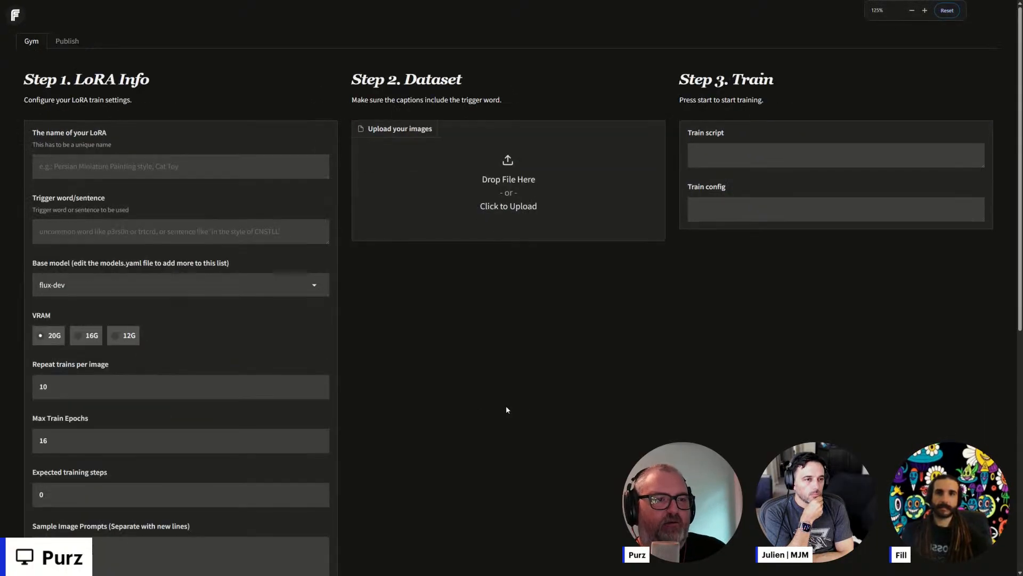
key("ctrl+plus")
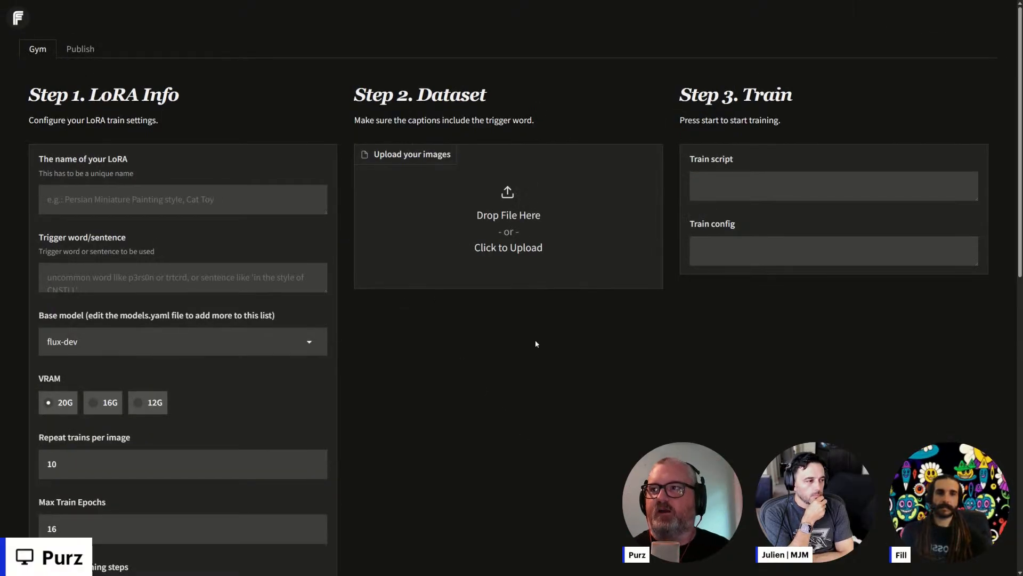
key("ctrl+plus")
key("ctrl+plus")
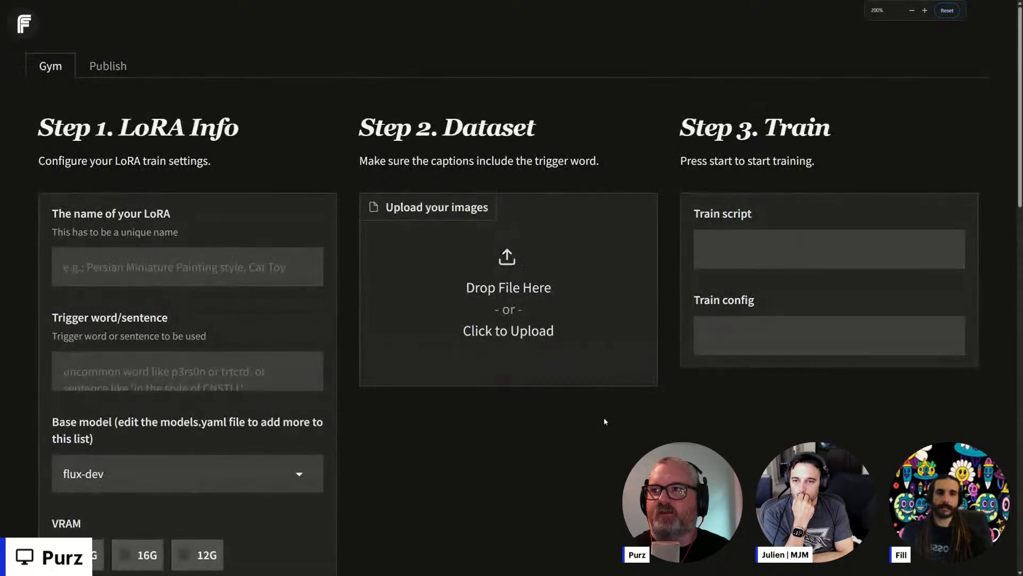
key("ctrl+minus")
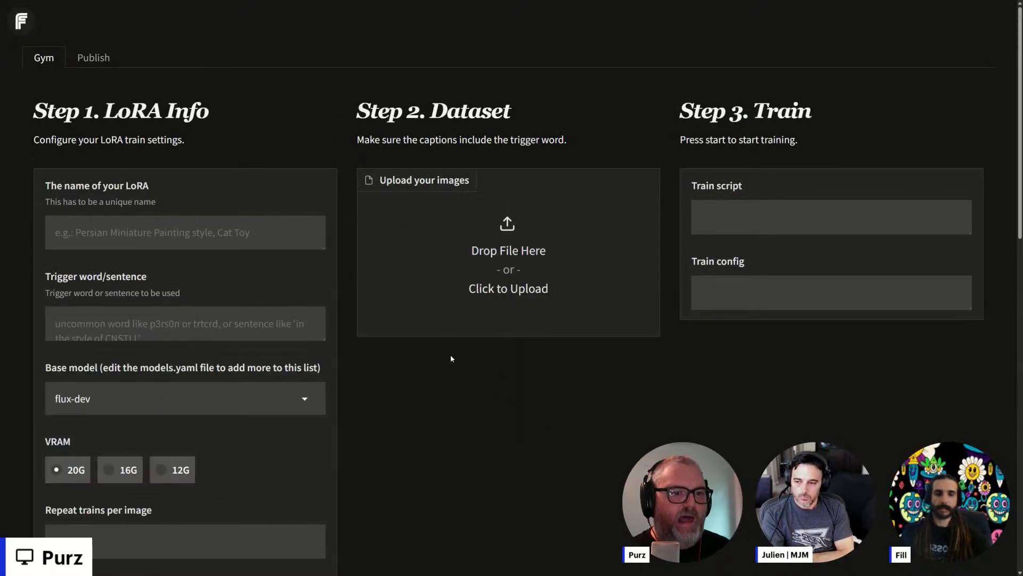
key("ctrl+minus")
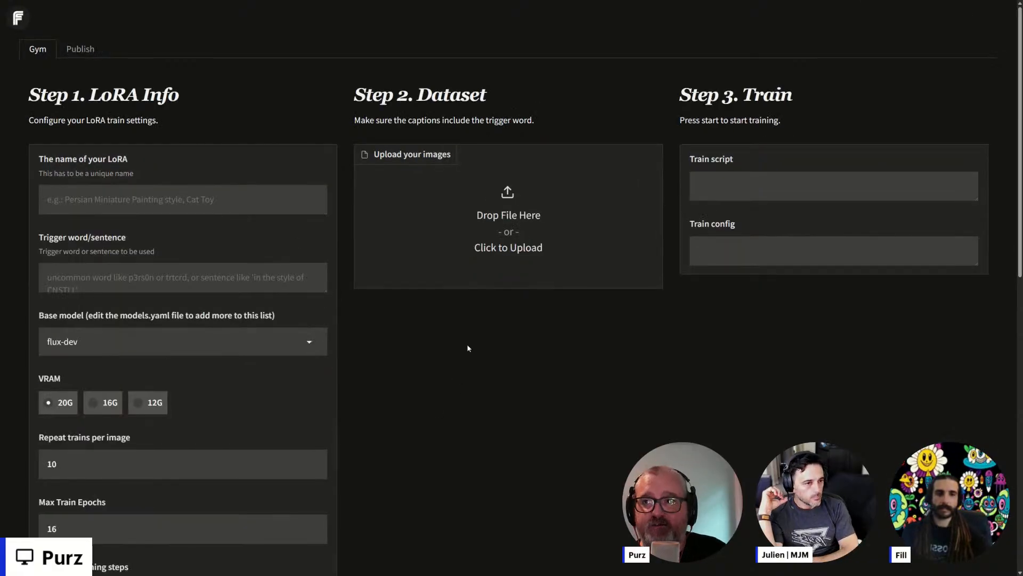
- Name the LoRA "Purz Face" and set its trigger word to "purz_face"
left_click(129, 197)
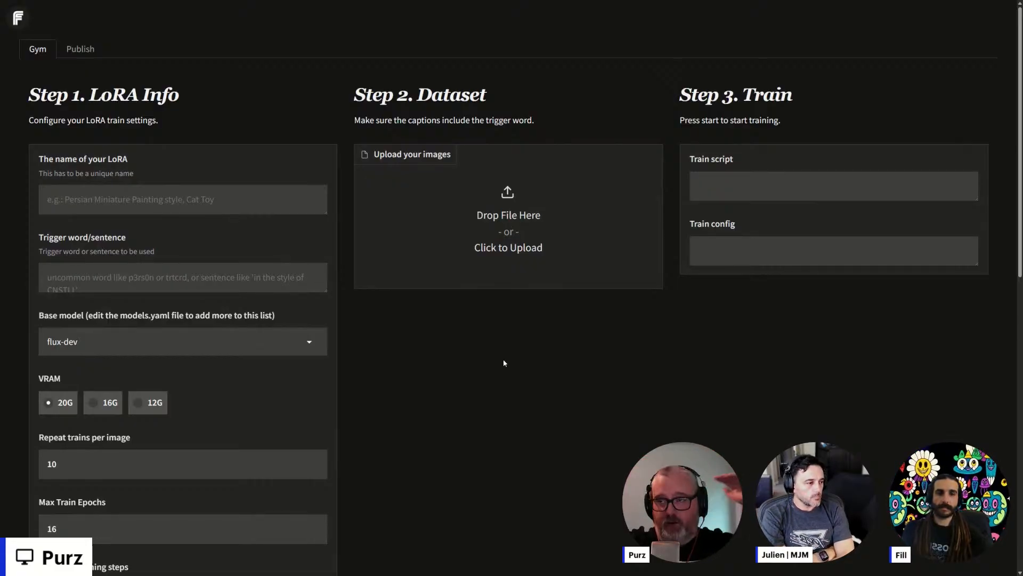
left_click(204, 207)
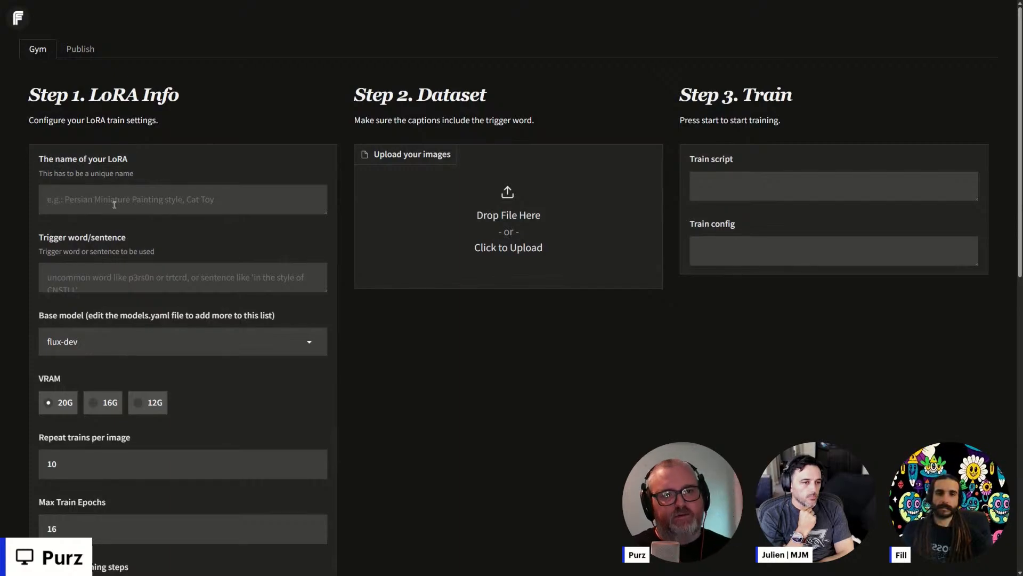
type("Purz Face")
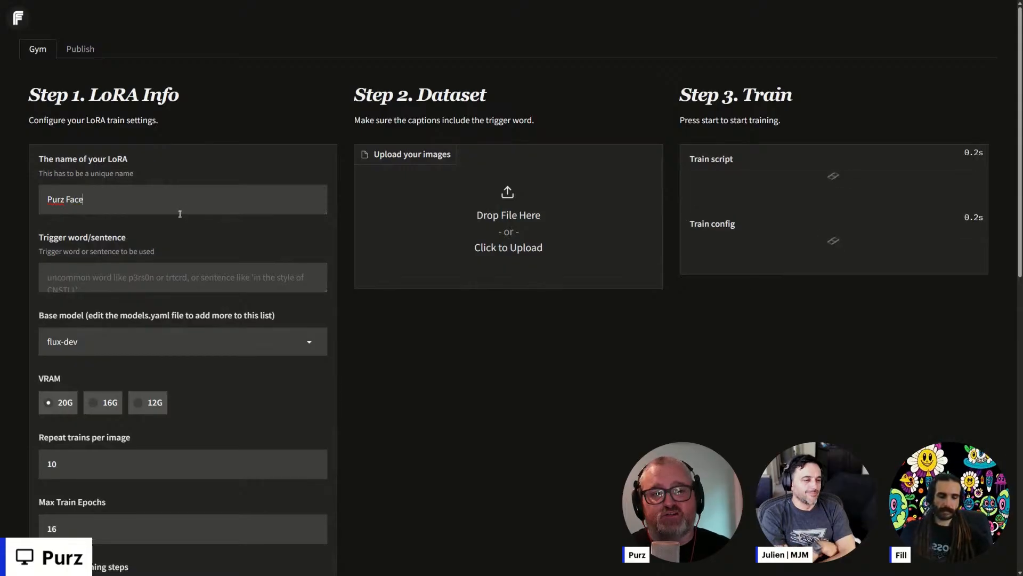
left_click(160, 280)
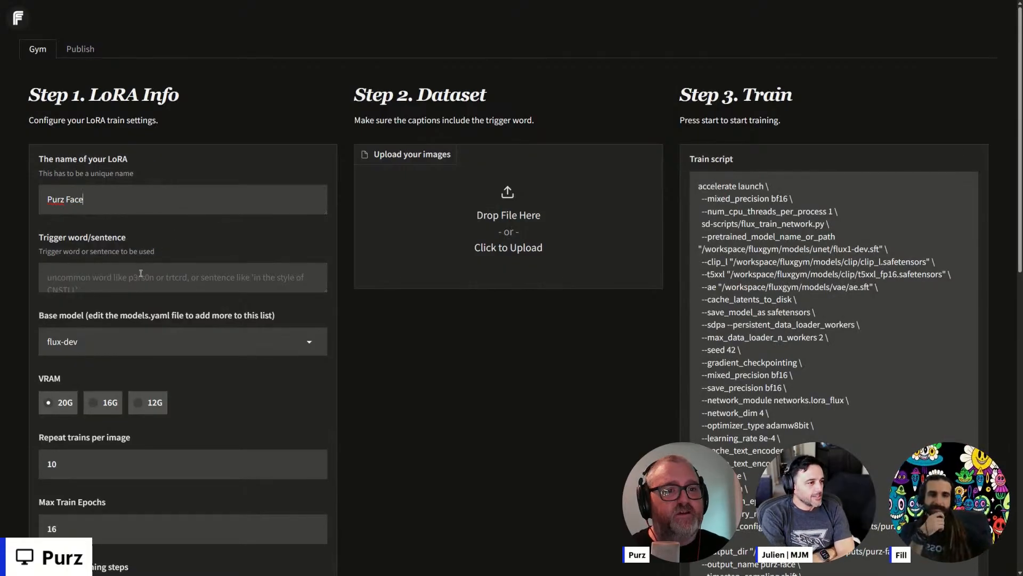
type("purz_face")
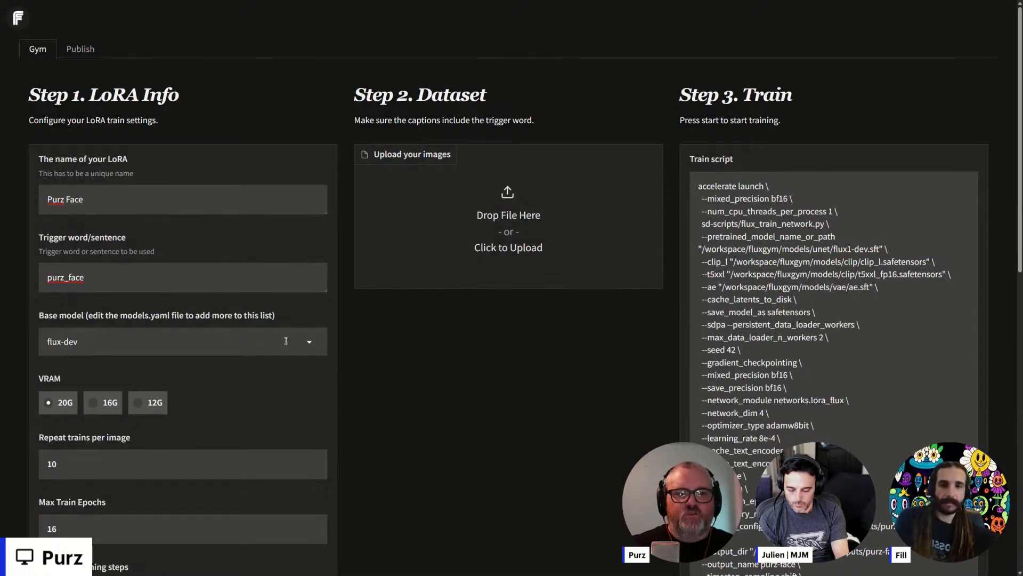
- Replace the trigger word with the less common spelling "purz_f4c3"
left_click(119, 273)
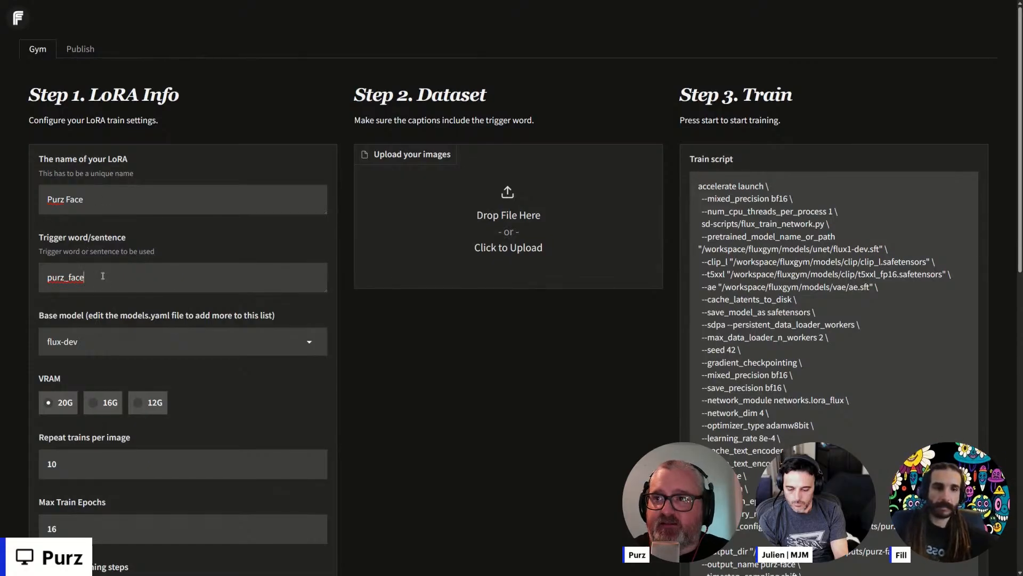
left_click_drag(73, 282, 45, 282)
left_click(156, 286)
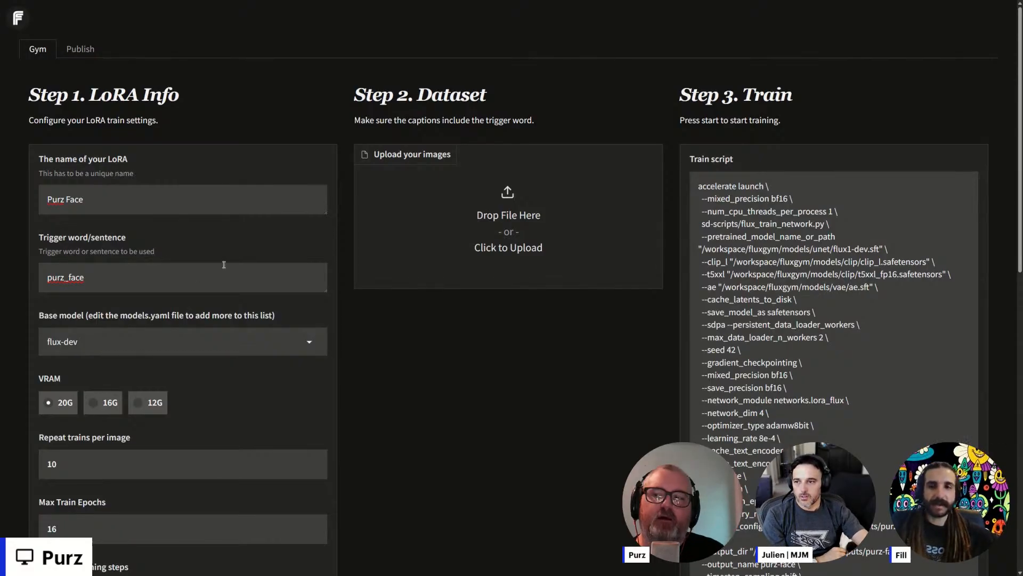
double_click(178, 276)
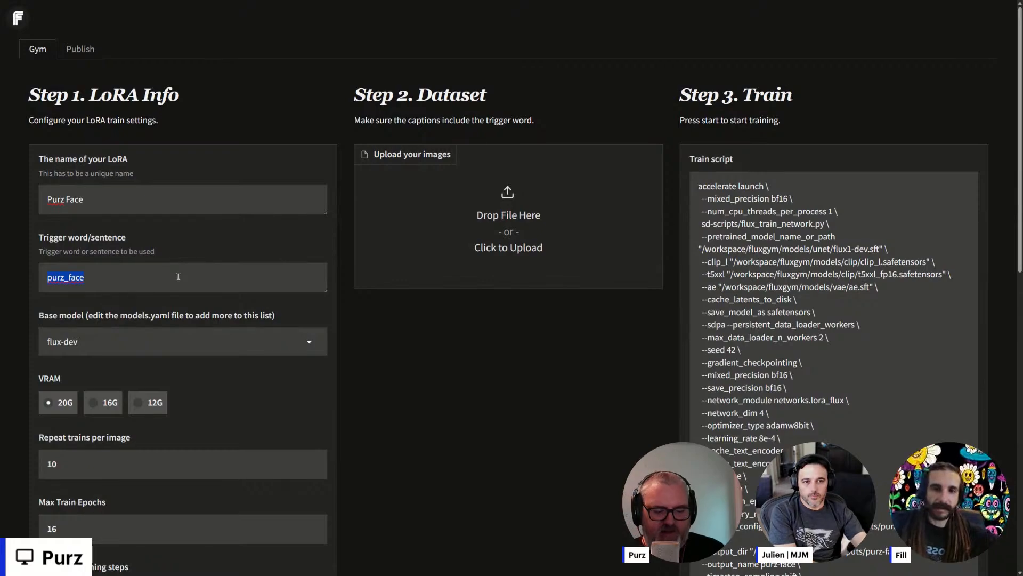
key("BackSpace")
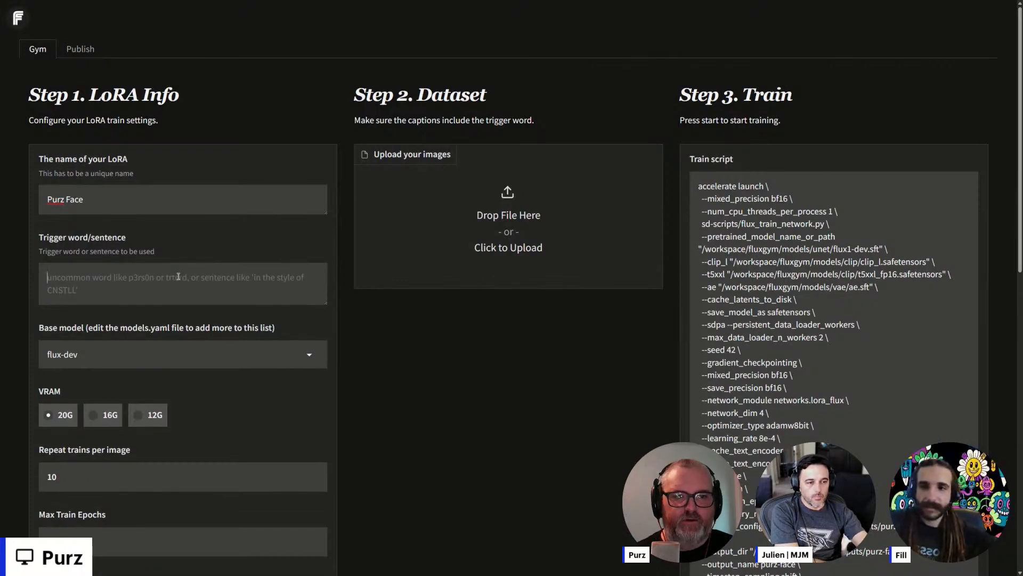
type("pu")
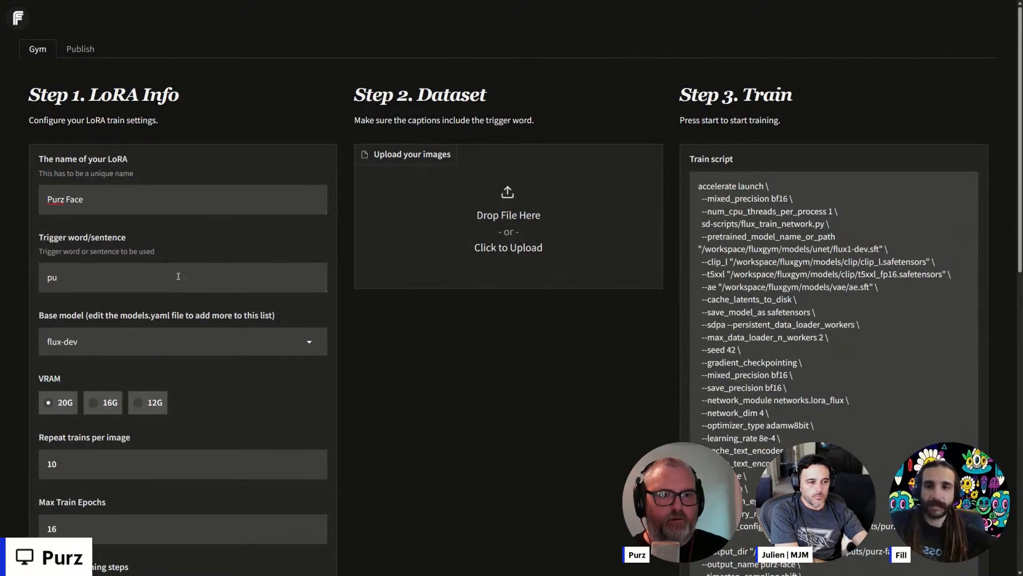
type("4rz_f4c3")
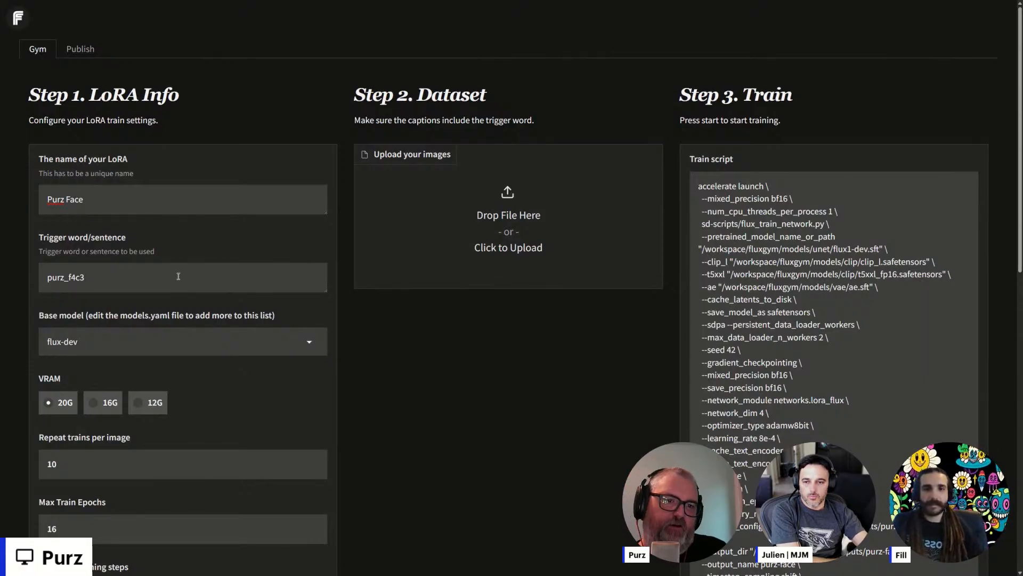
- Change the trigger word to "purz_face" for comparison and restore it to "purz_f4c3"
key("BackSpace")
key("BackSpace")
key("BackSpace")
type("ace")
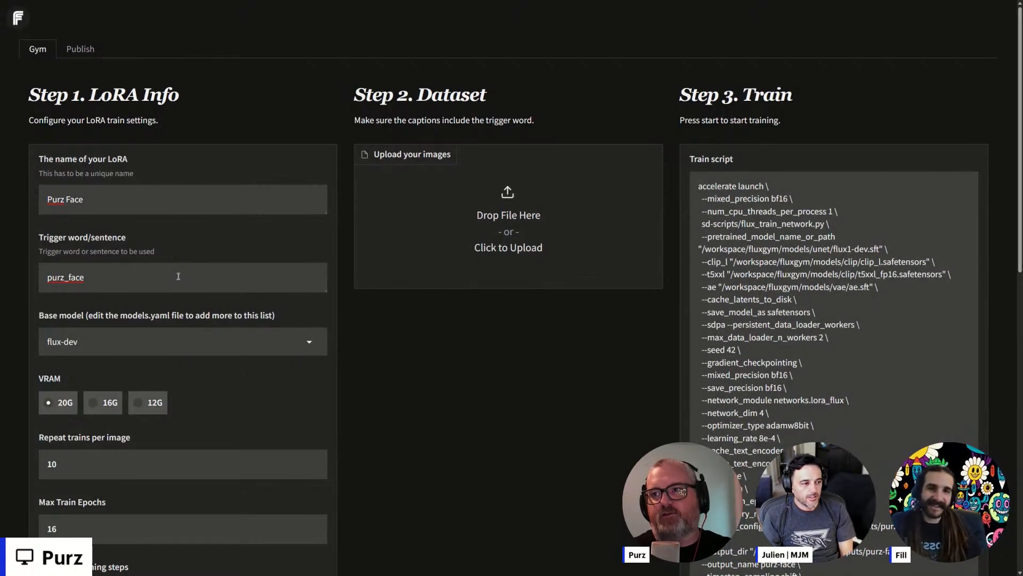
key("BackSpace")
key("BackSpace")
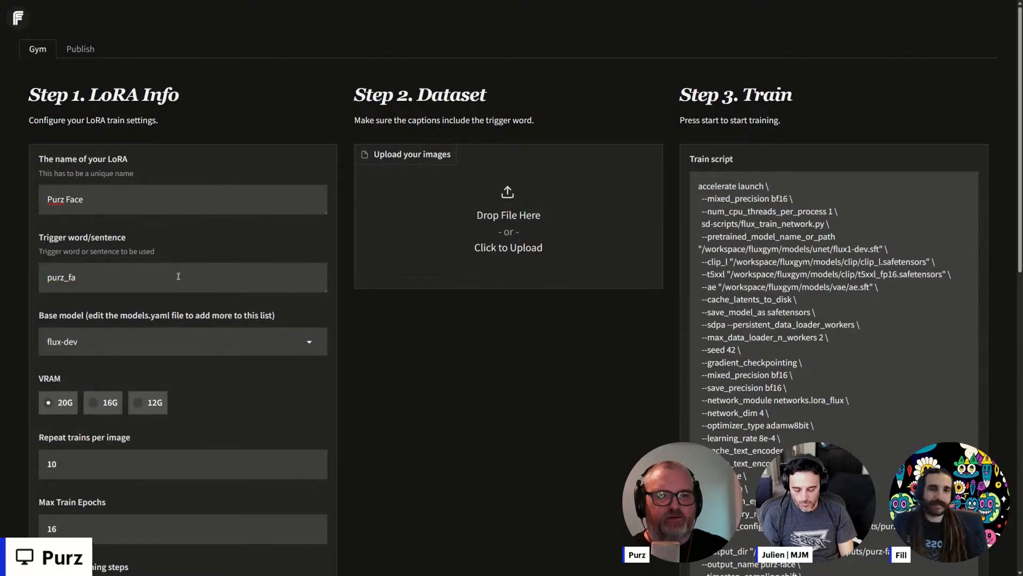
key("BackSpace")
key("BackSpace")
key("BackSpace")
key("BackSpace")
key("BackSpace")
key("BackSpace")
type("pur")
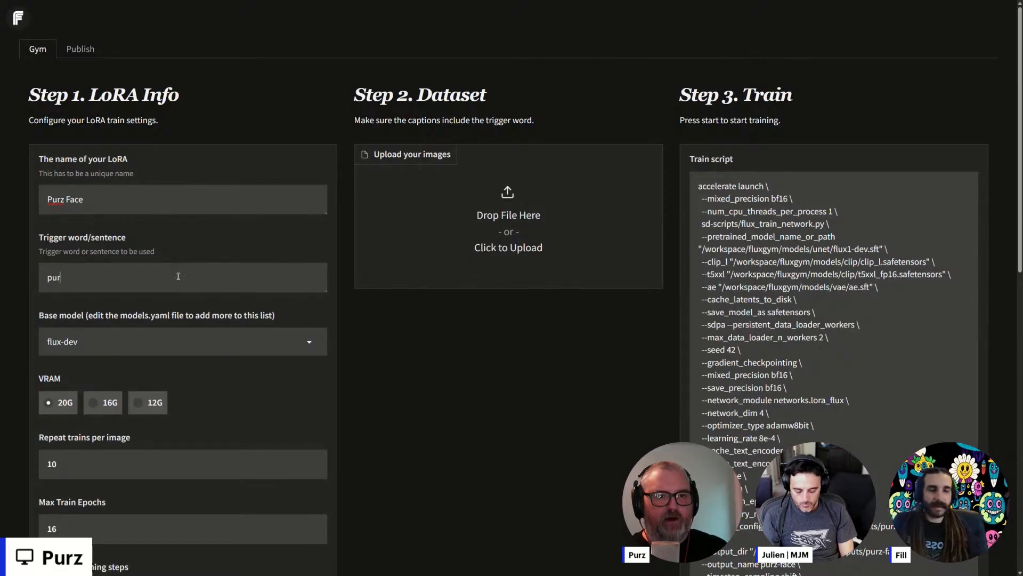
type("z_f4c3")
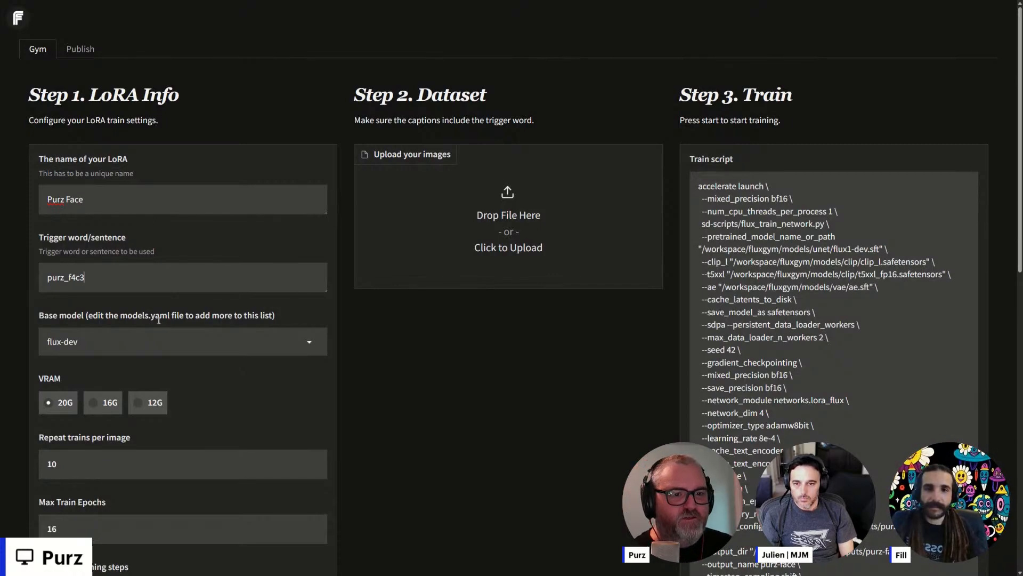
- Review the training settings for repeat trains per image and max train epochs
scroll(193, 396, "down", 3)
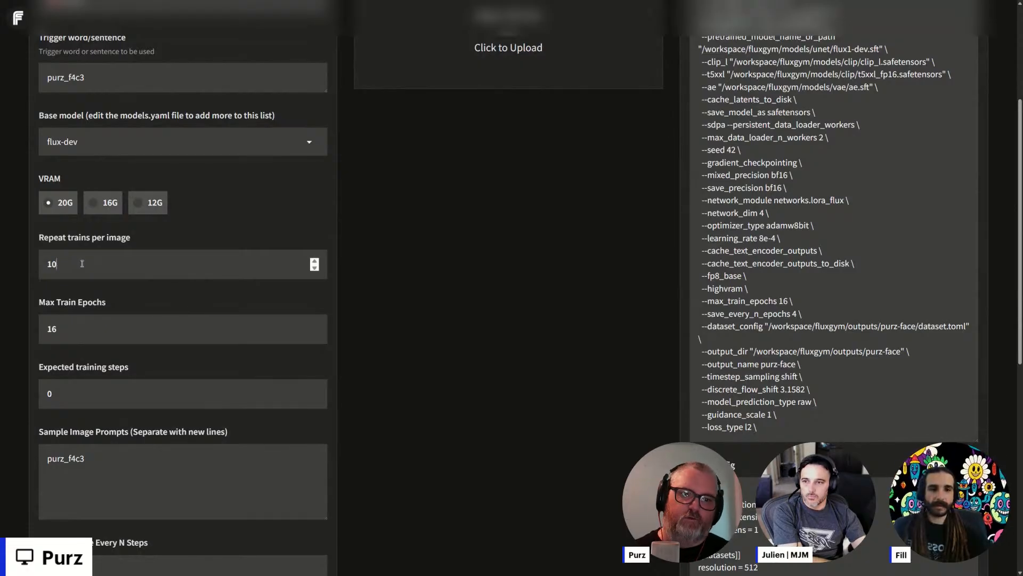
left_click(83, 326)
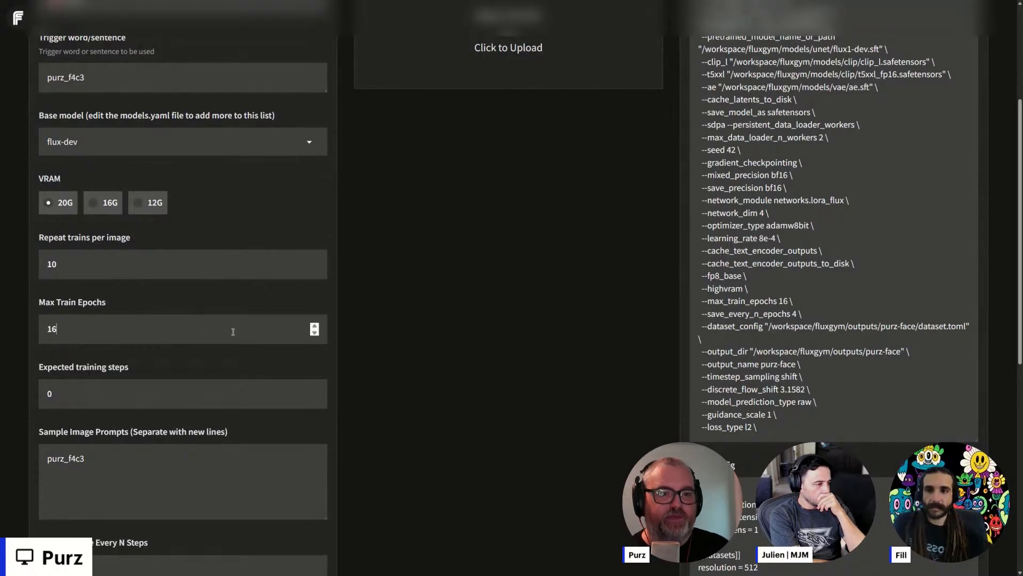
scroll(238, 397, "down", 6)
scroll(234, 400, "up", 13)
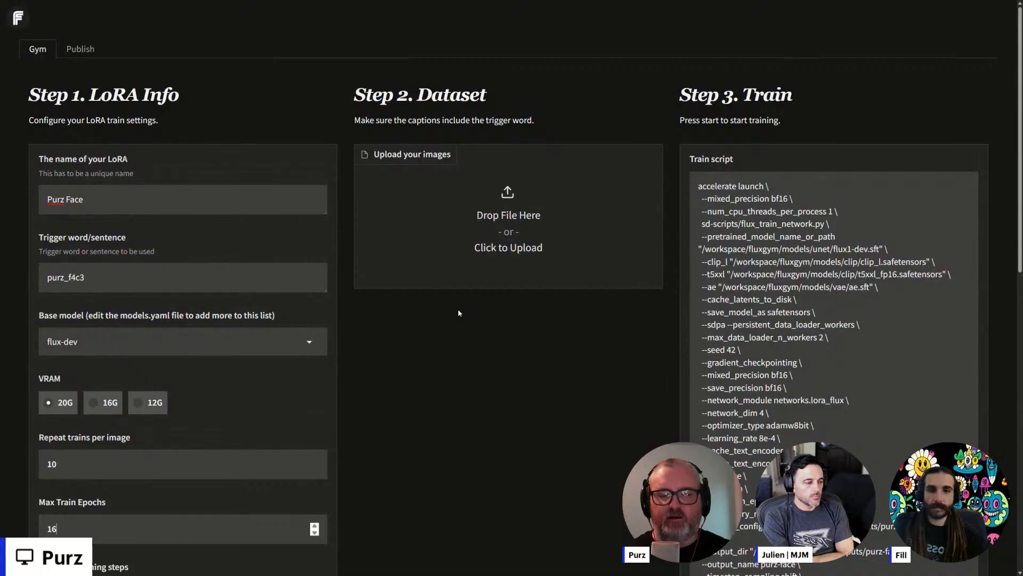
- Start uploading dataset images and select eight varied portraits in the purz-face folder, including IMG_0942.jpg and IMG_2386.jpg
left_click(469, 229)
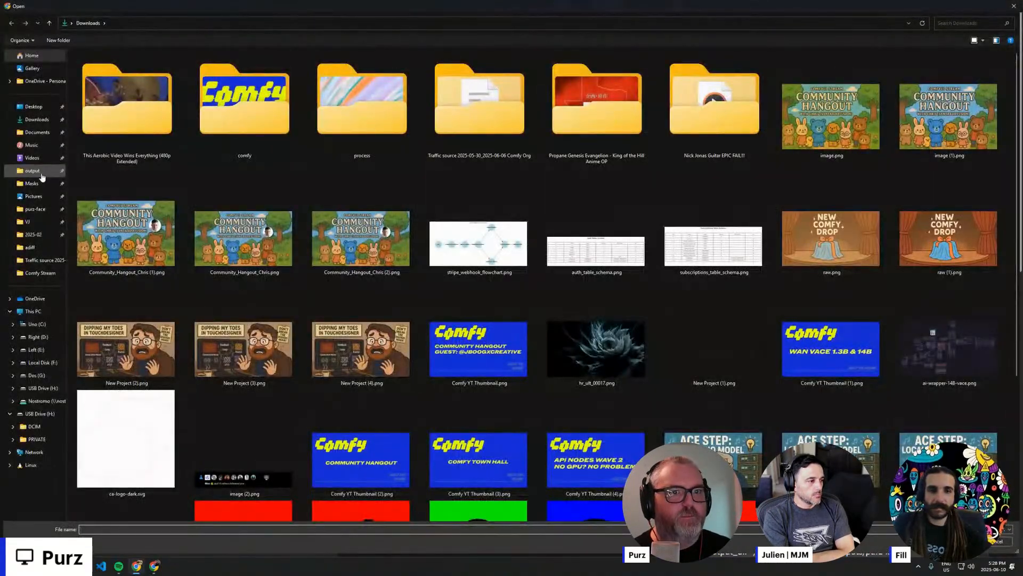
left_click(35, 209)
left_click(339, 117)
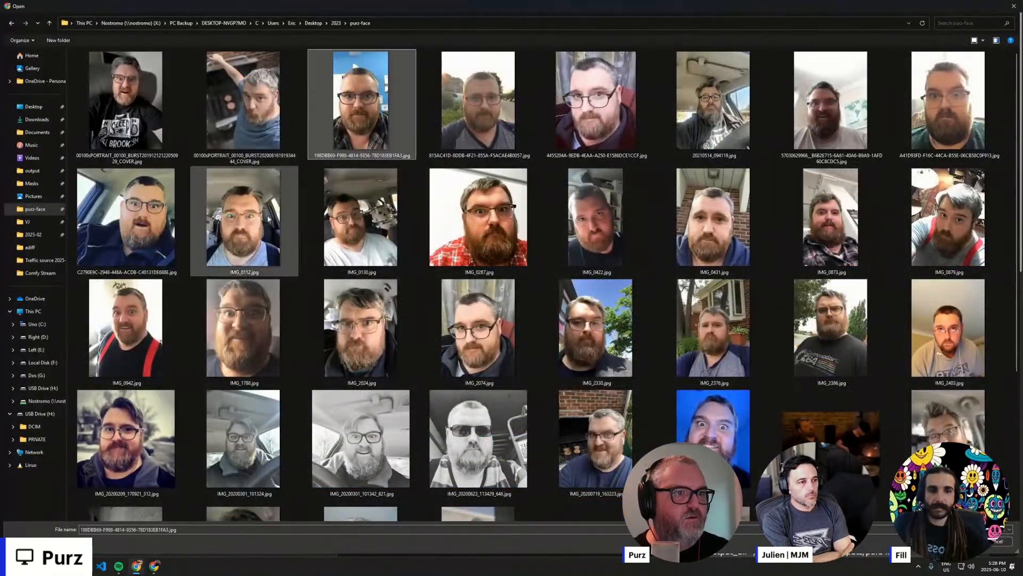
left_click(128, 223, "ctrl")
left_click(135, 315, "ctrl")
left_click(131, 437, "ctrl")
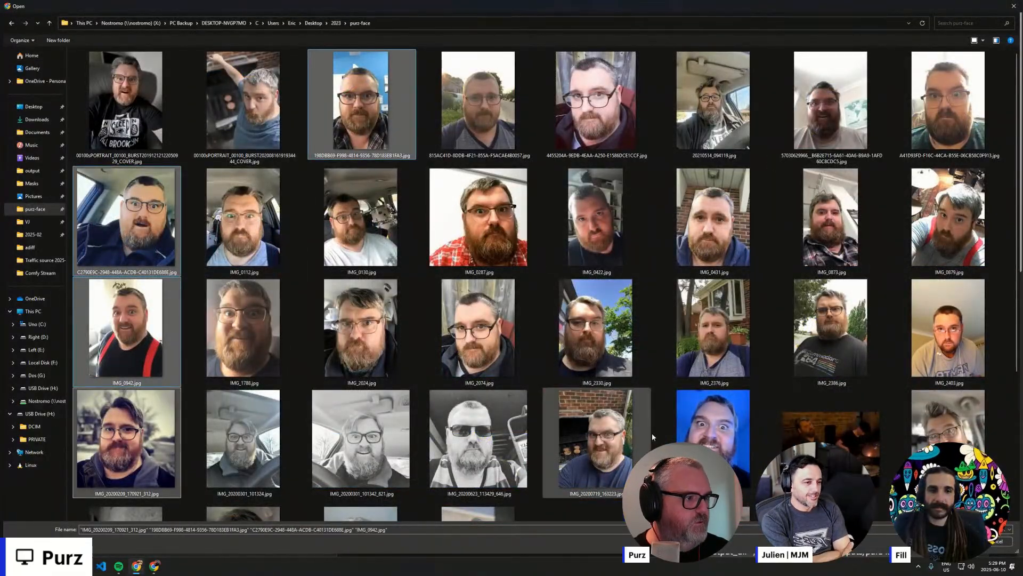
left_click(650, 436, "ctrl")
left_click(831, 331, "ctrl")
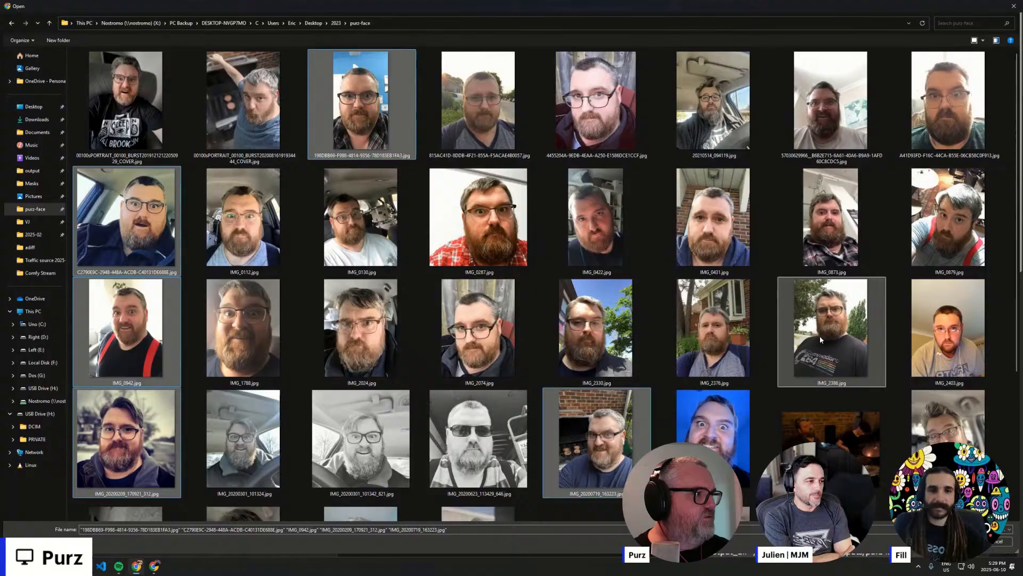
left_click(696, 111, "ctrl")
left_click(126, 101, "ctrl")
- Add seven more portraits to the selection, including IMG_2024.jpg and several PXL photos, and upload all fifteen images to the dataset
scroll(137, 350, "down", 3)
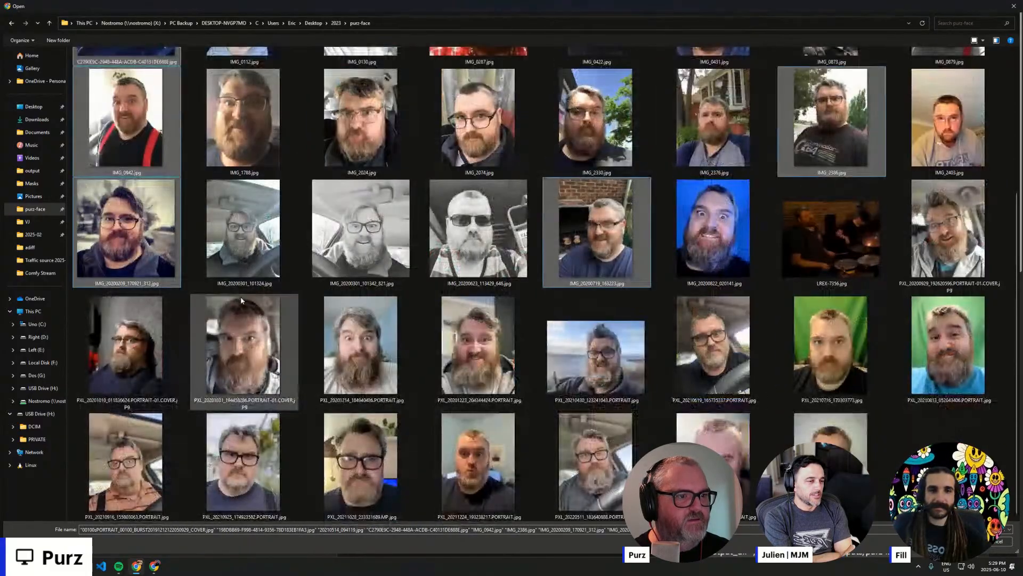
left_click(137, 350, "ctrl")
left_click(127, 458, "ctrl")
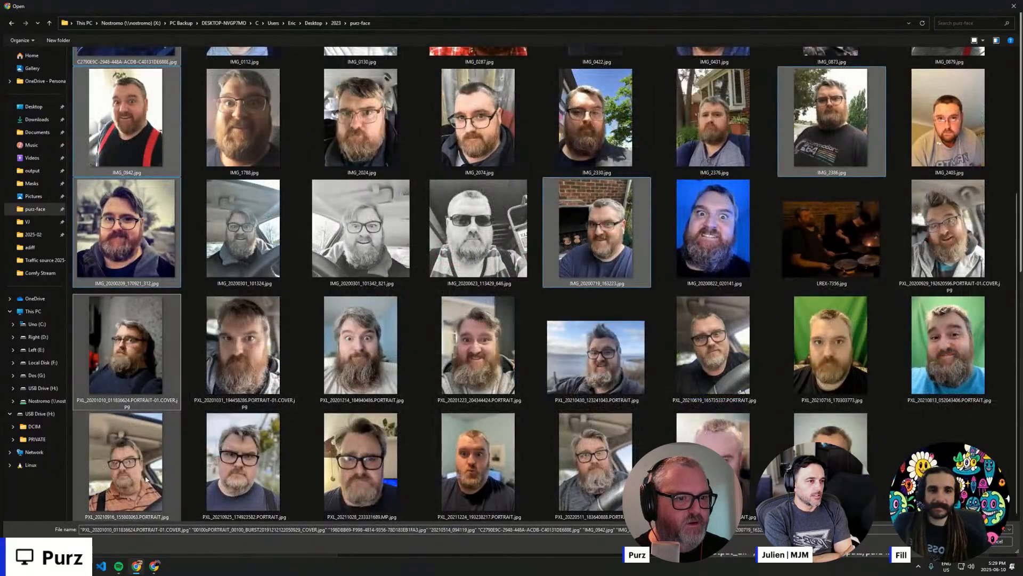
left_click(602, 460, "ctrl")
left_click(595, 357, "ctrl")
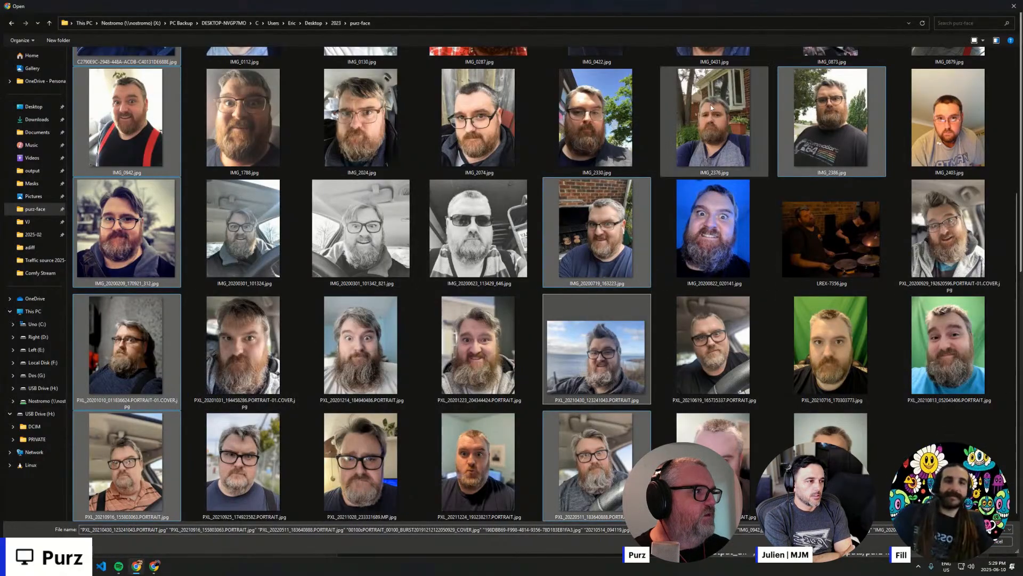
left_click(328, 125, "ctrl")
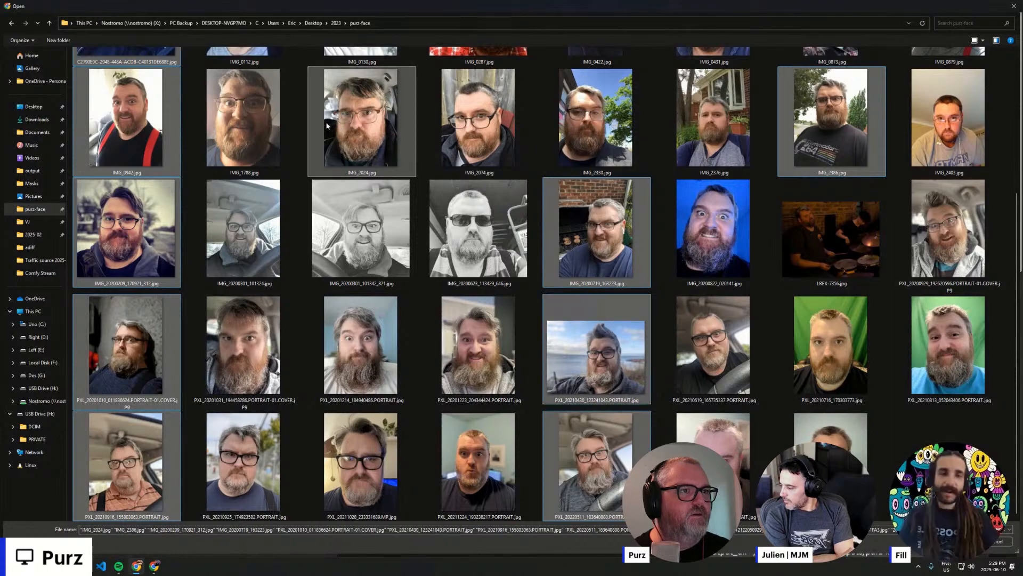
left_click(705, 355, "ctrl")
left_click(236, 473, "ctrl")
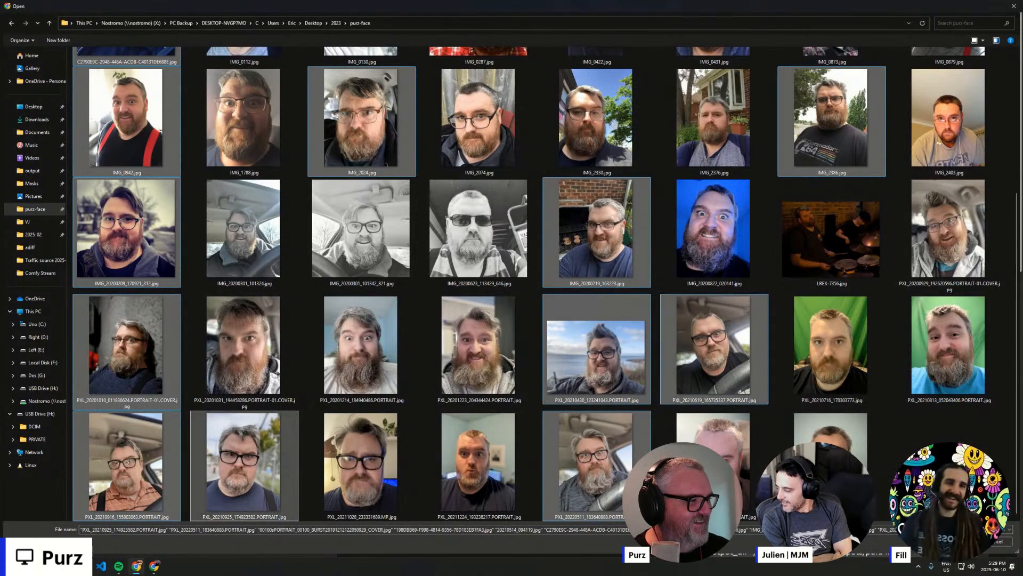
key("Return")
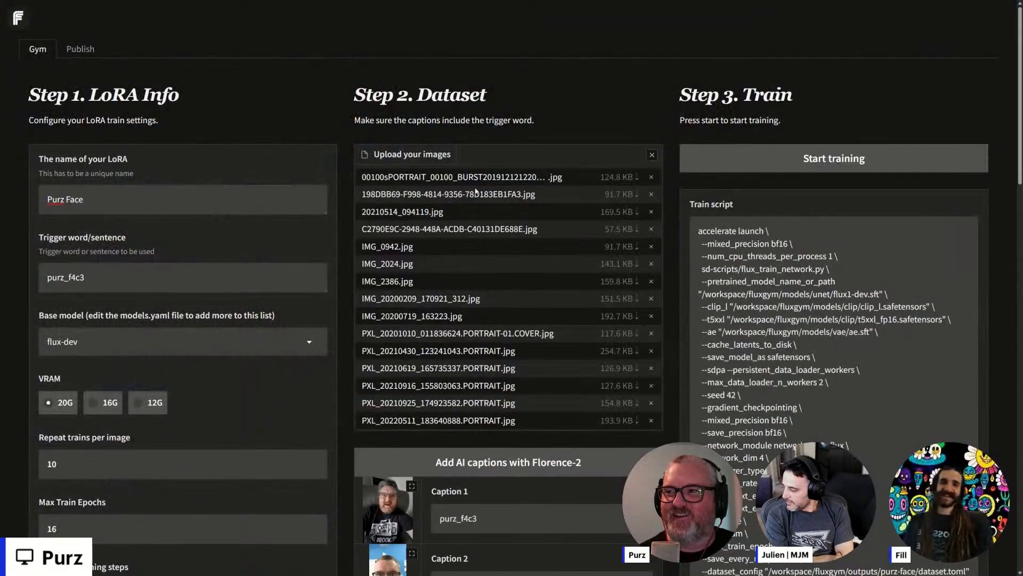
- Look over the uploaded dataset images, their captions and the expected training steps
scroll(490, 202, "down", 12)
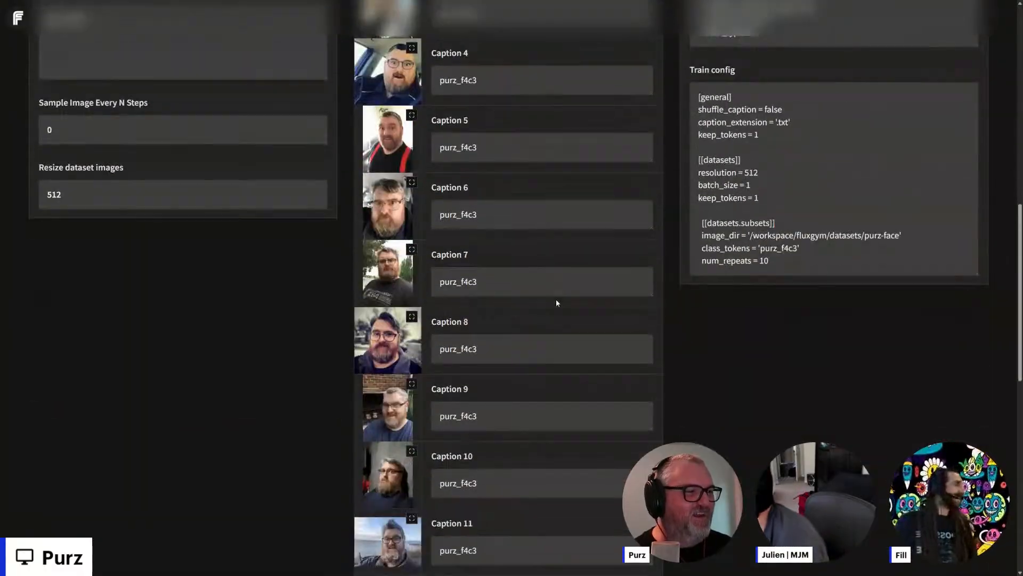
scroll(556, 303, "down", 11)
scroll(532, 331, "up", 17)
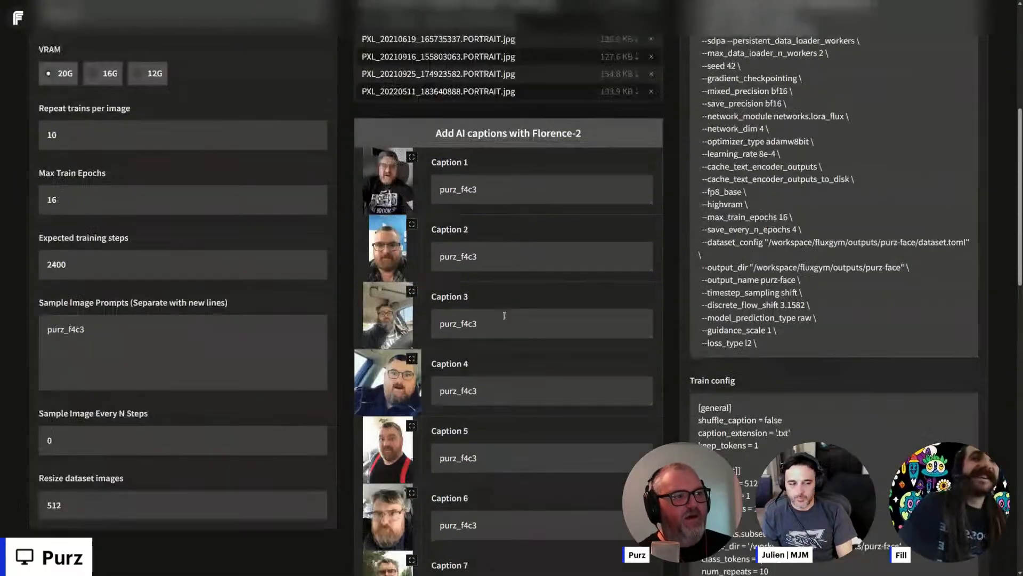
- Generate AI captions for all the uploaded dataset images with Florence-2
scroll(504, 316, "up", 6)
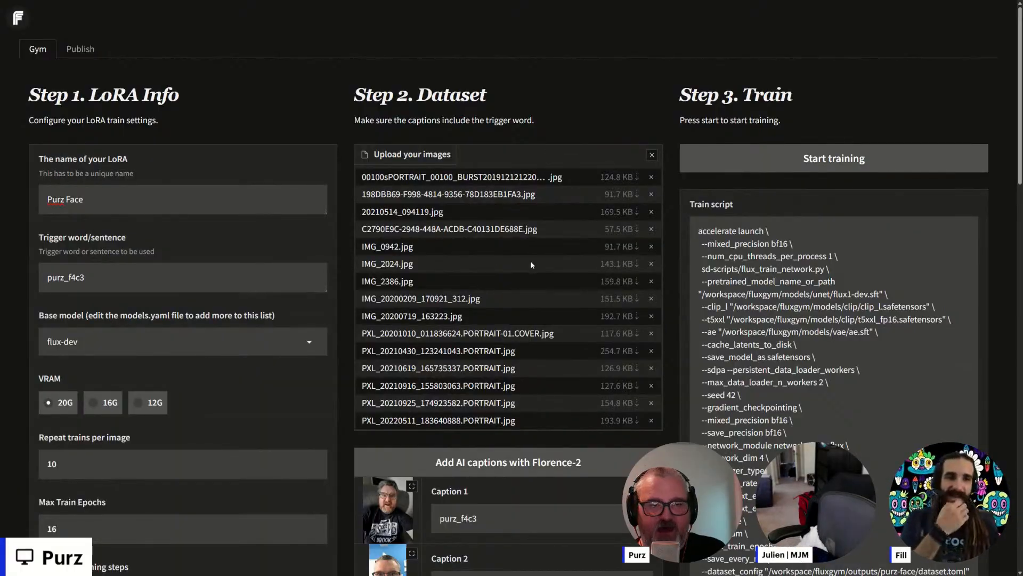
scroll(531, 265, "down", 20)
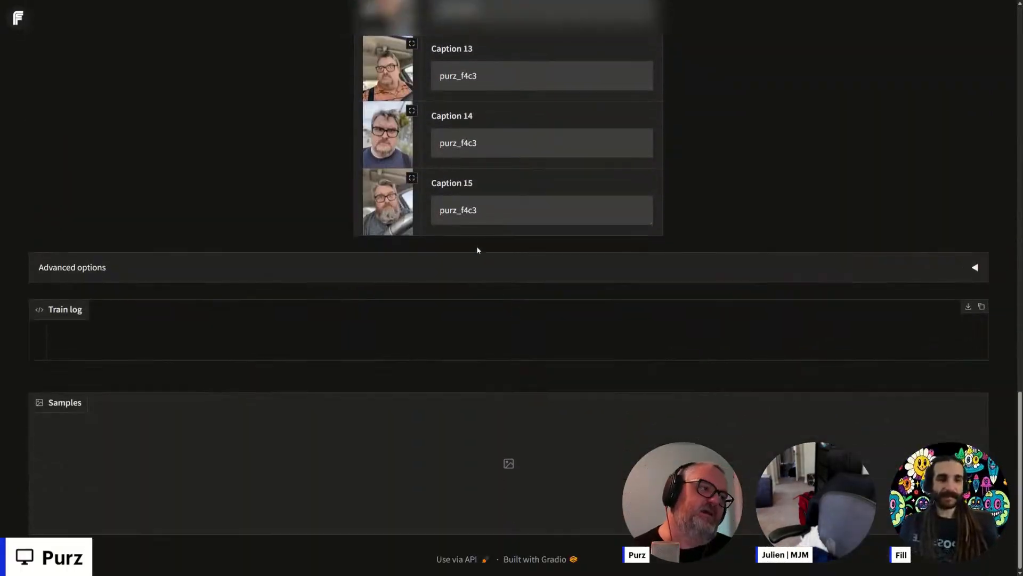
scroll(477, 249, "up", 15)
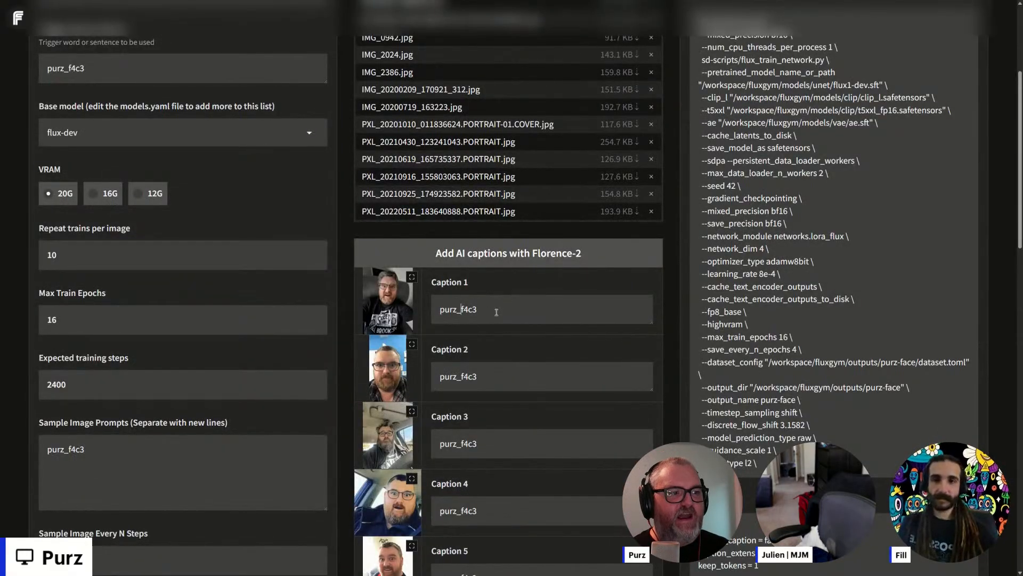
scroll(525, 306, "up", 3)
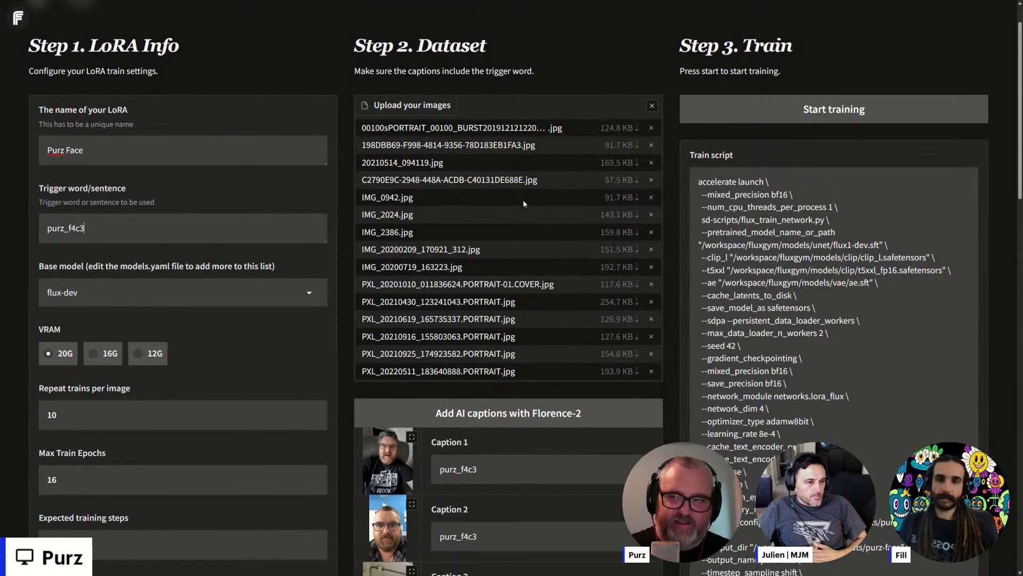
scroll(507, 193, "down", 5)
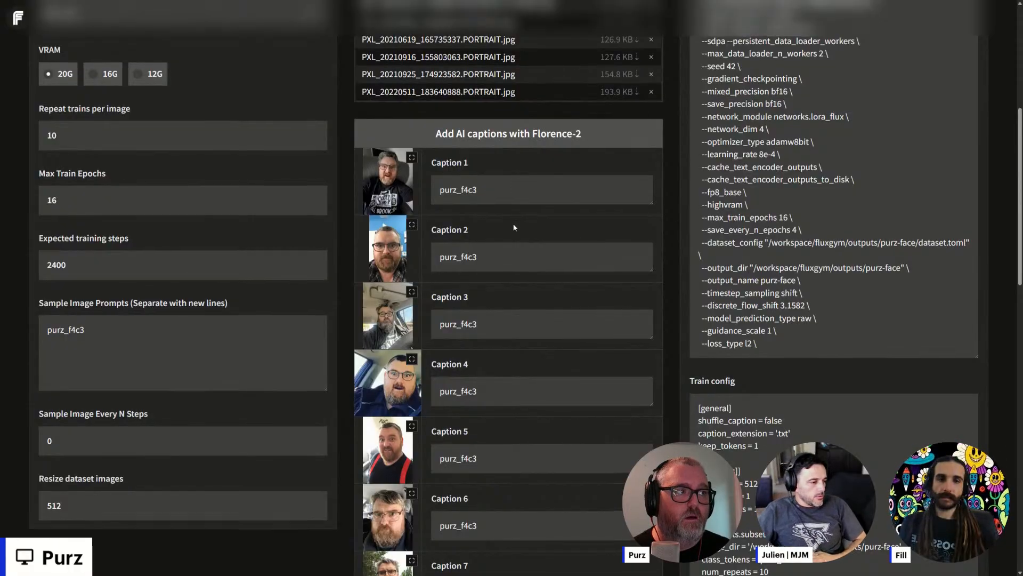
scroll(514, 222, "up", 6)
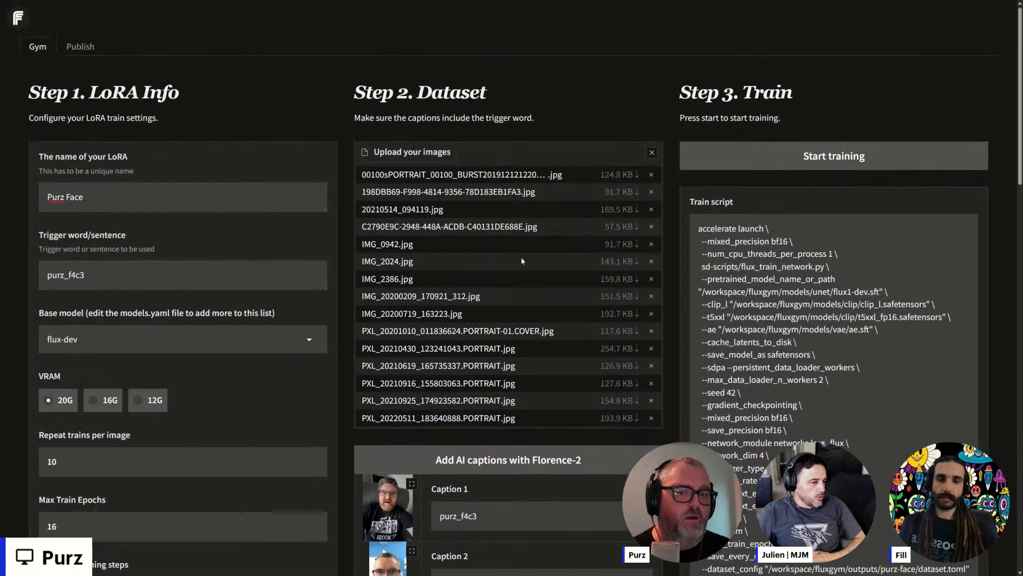
scroll(521, 258, "up", 1)
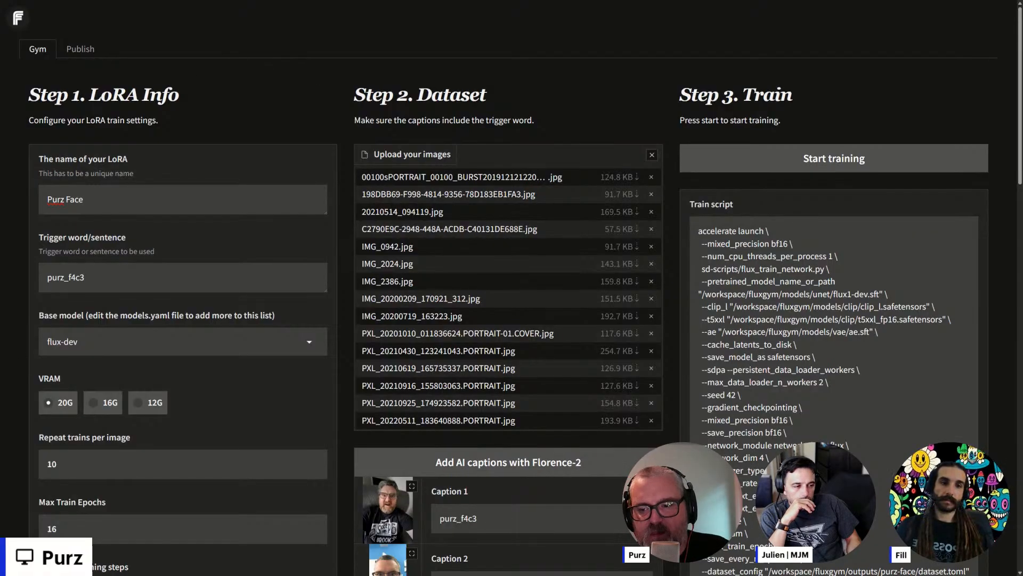
scroll(425, 278, "down", 5)
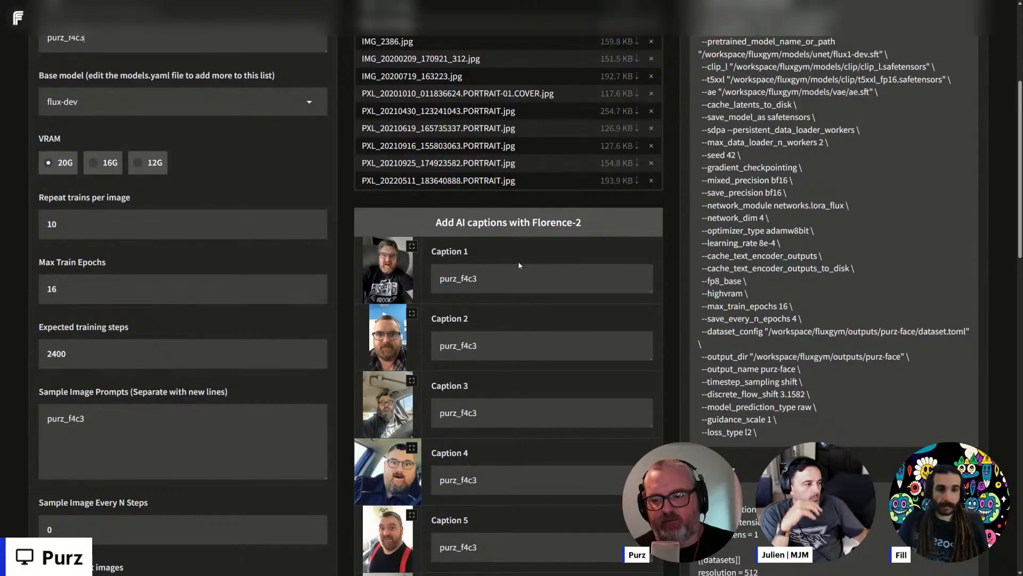
left_click(522, 228)
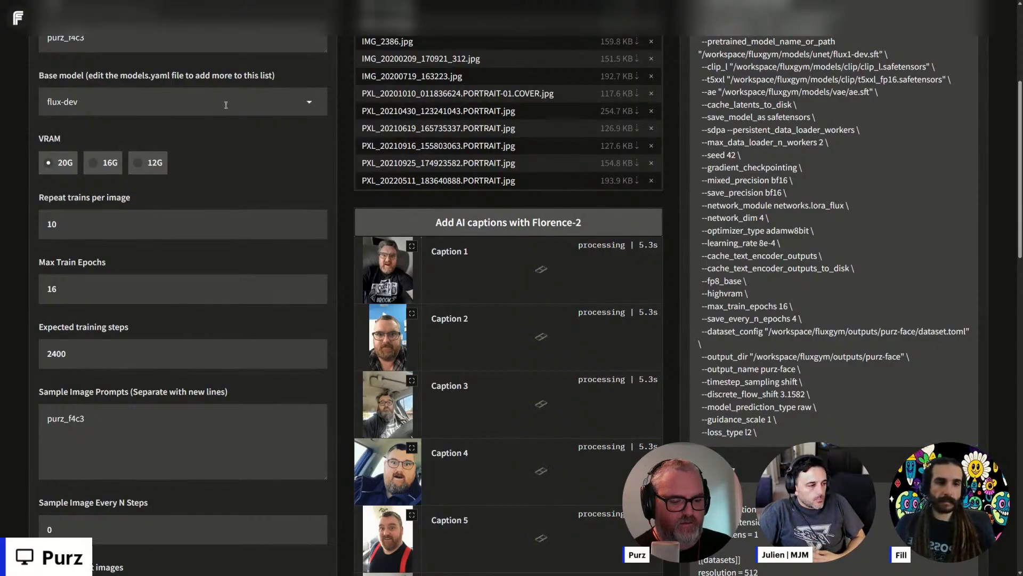
- Leave the full-screen FluxGym page and switch to the RunPod Pods page
key("F11")
left_click(88, 4)
left_click(287, 288)
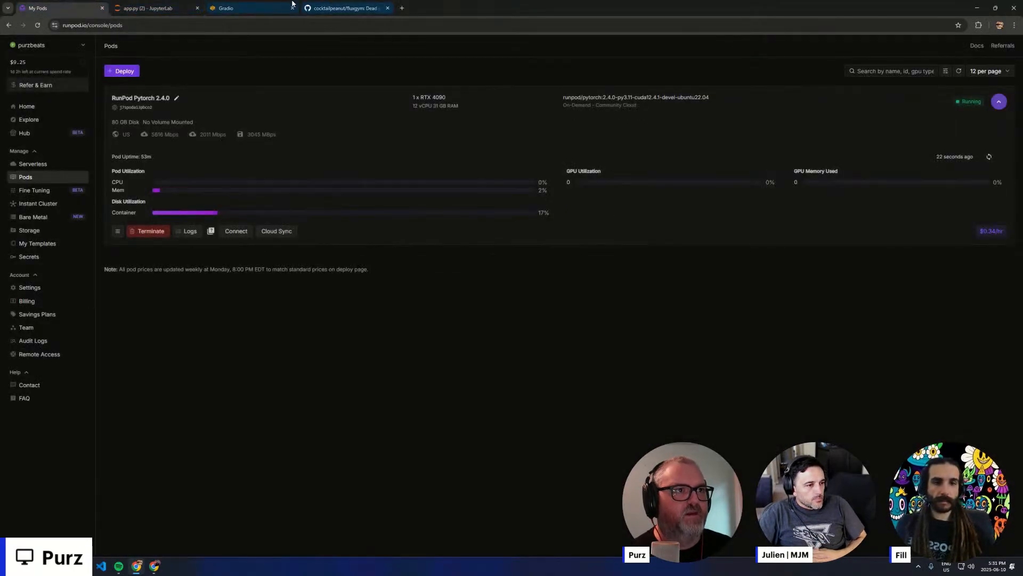
left_click(262, 10)
left_click(346, 6)
left_click(41, 6)
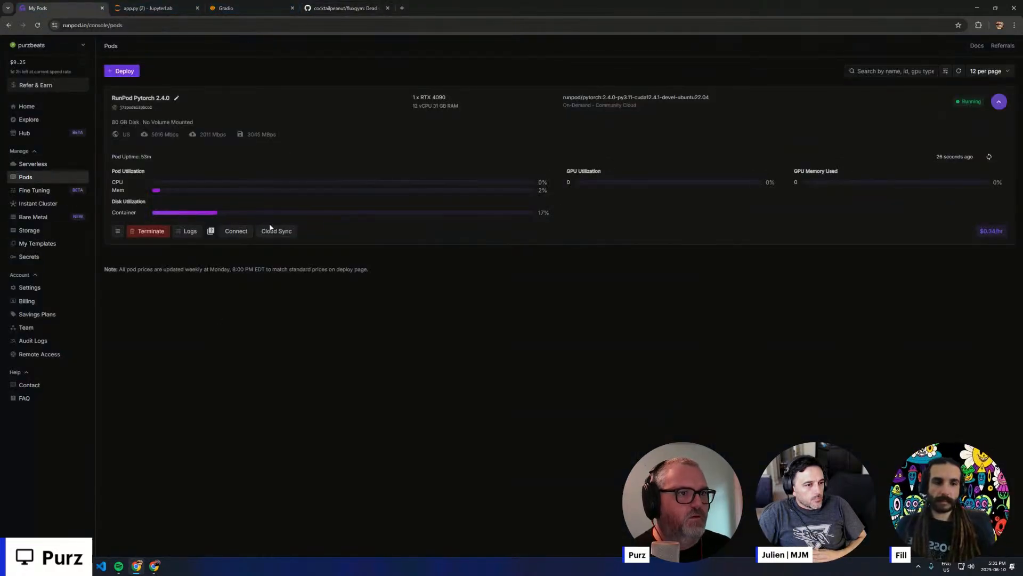
- Open Jupyter Lab from the pod's connection options and show the terminal of the existing JupyterLab session to follow the captioning
left_click(223, 233)
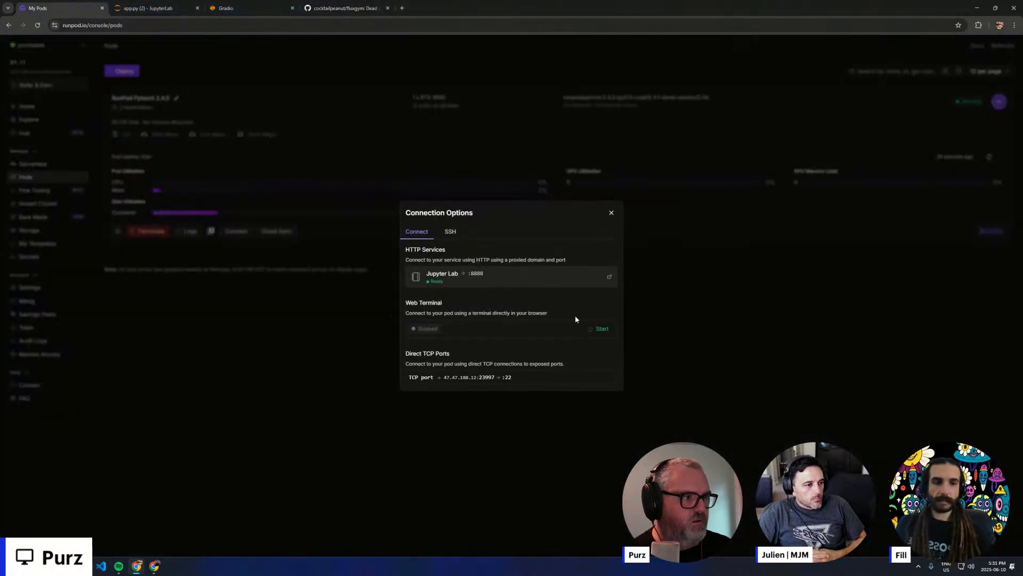
left_click(538, 279)
left_click(245, 8)
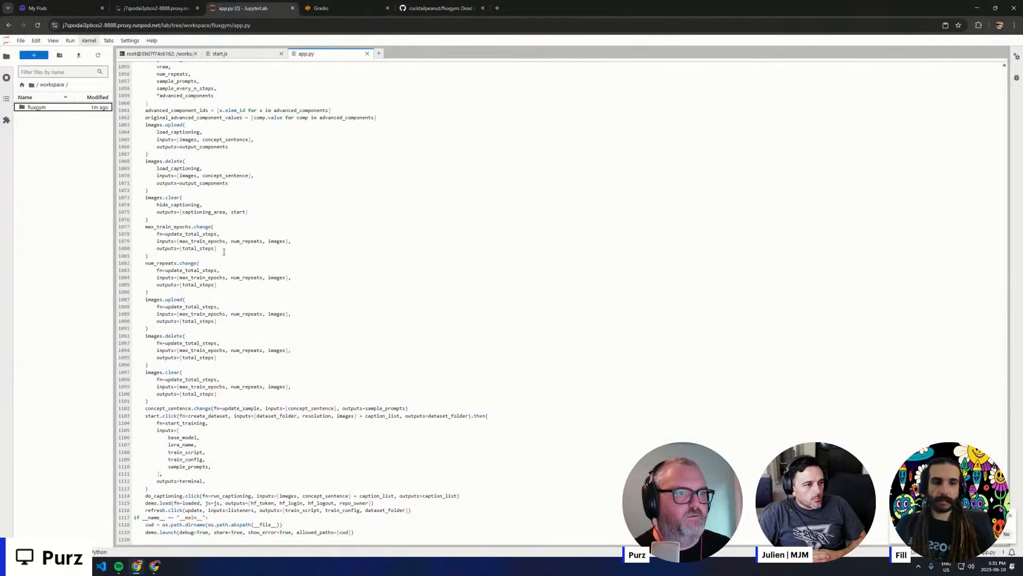
left_click(159, 54)
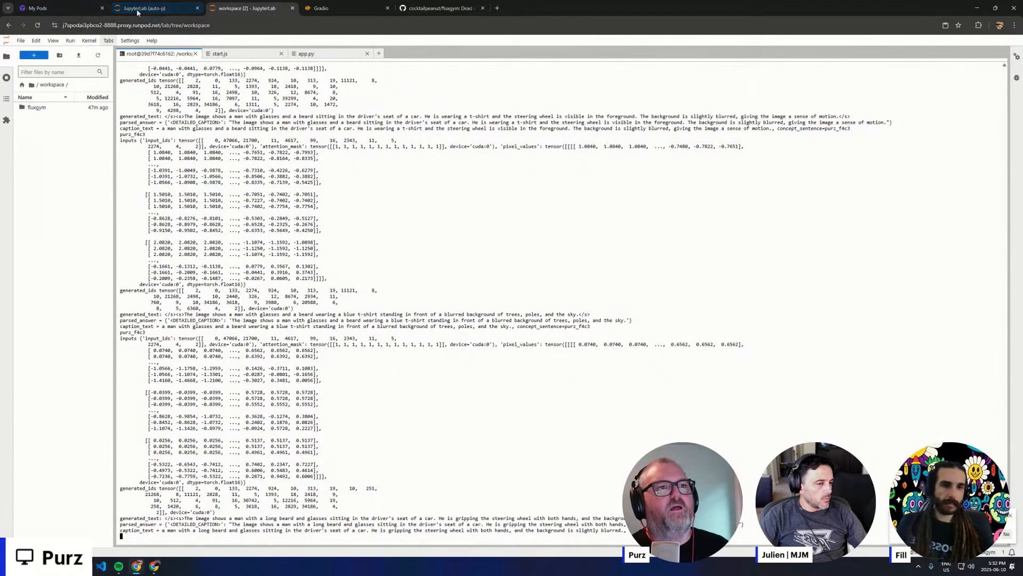
- Switch back to FluxGym and review the generated captions against their dataset images, from Caption 1 through Caption 15
left_click(330, 8)
scroll(524, 347, "down", 10)
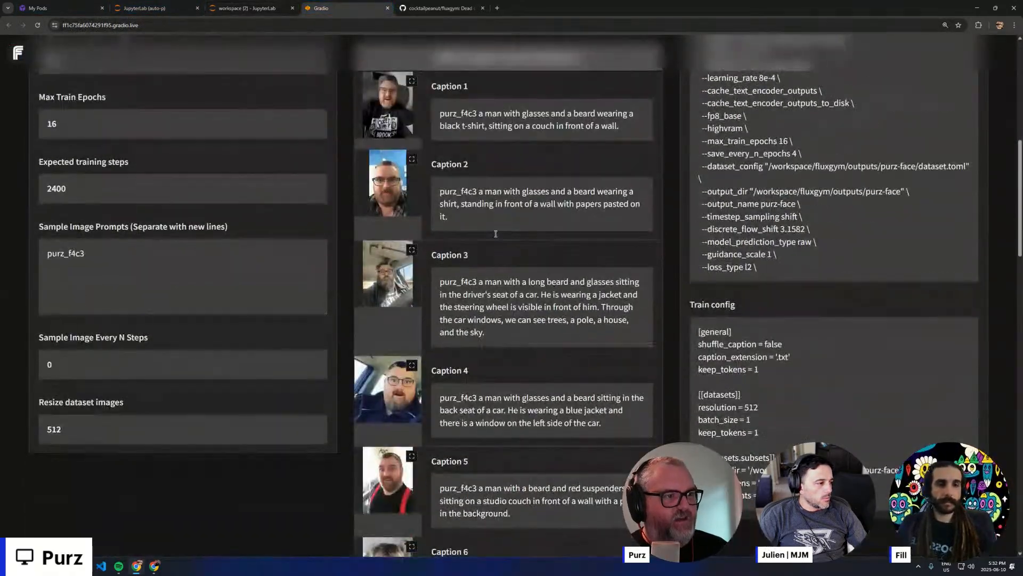
scroll(512, 341, "down", 15)
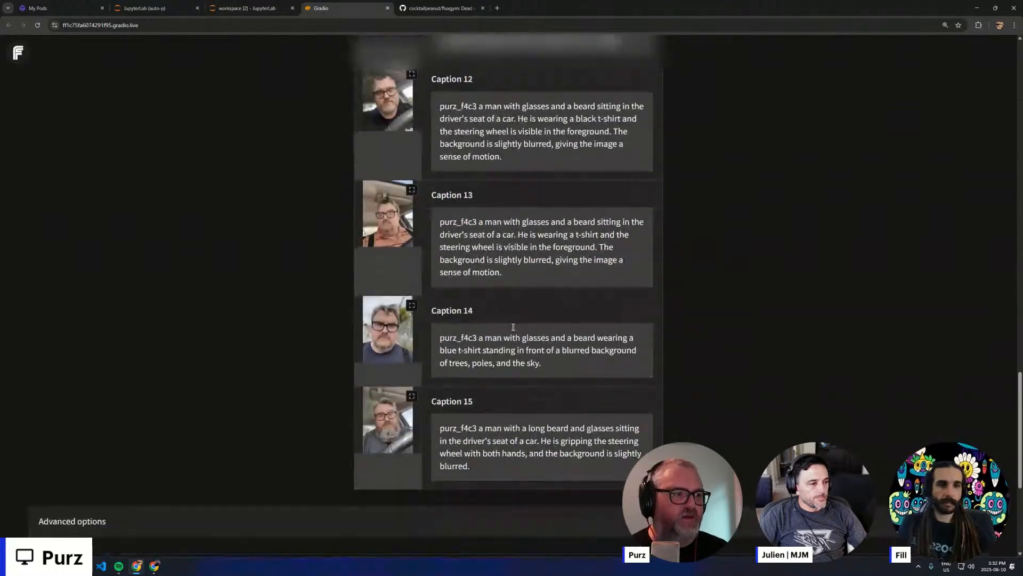
scroll(501, 305, "up", 4)
scroll(486, 295, "up", 20)
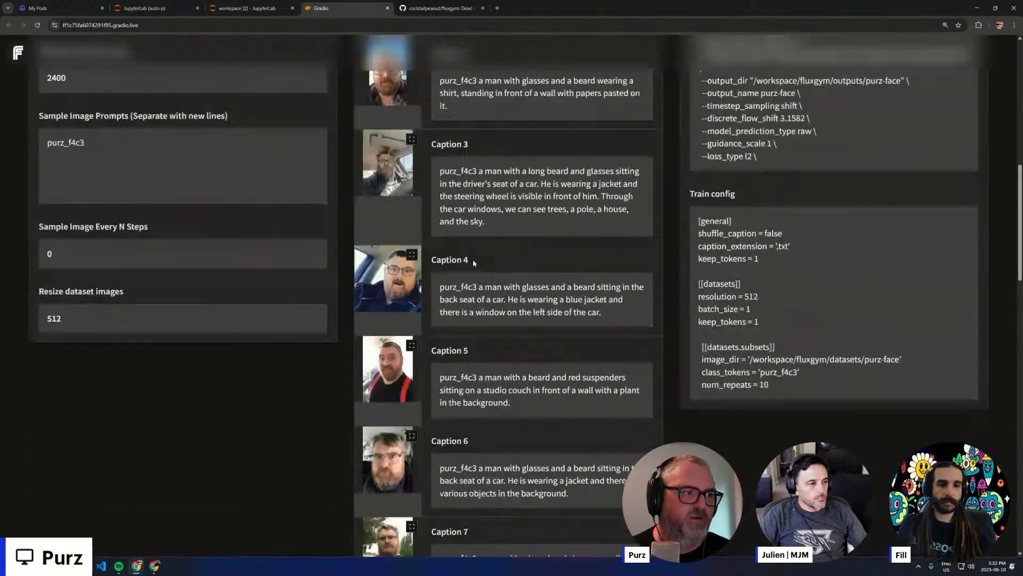
scroll(478, 268, "down", 7)
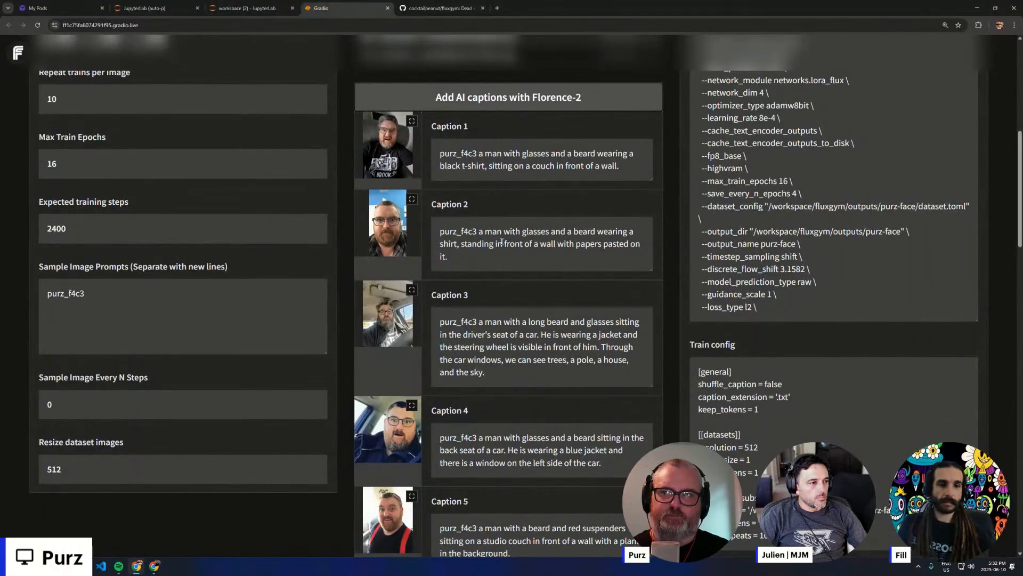
scroll(502, 241, "down", 15)
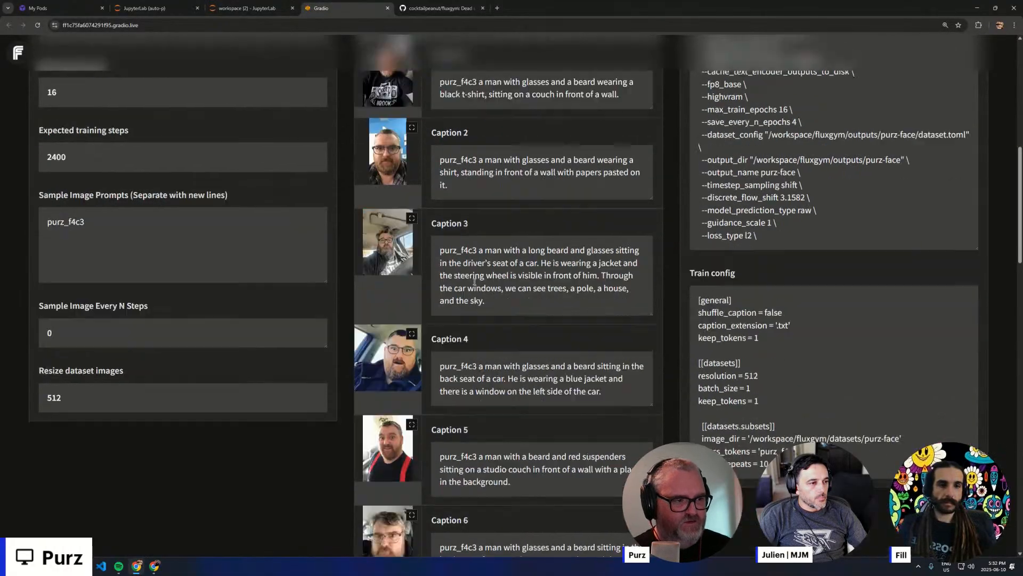
scroll(466, 285, "down", 5)
scroll(493, 279, "up", 11)
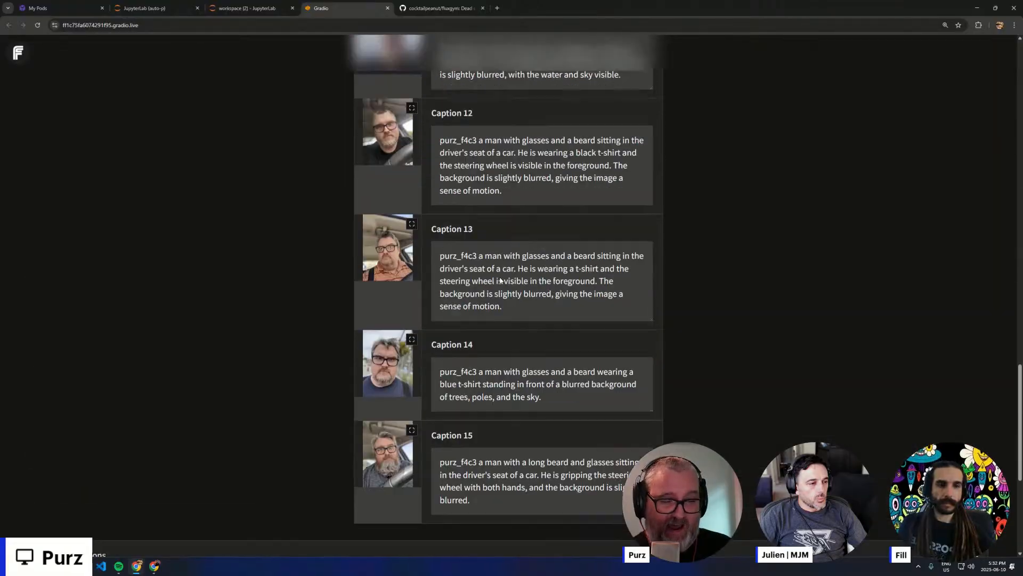
scroll(495, 287, "up", 4)
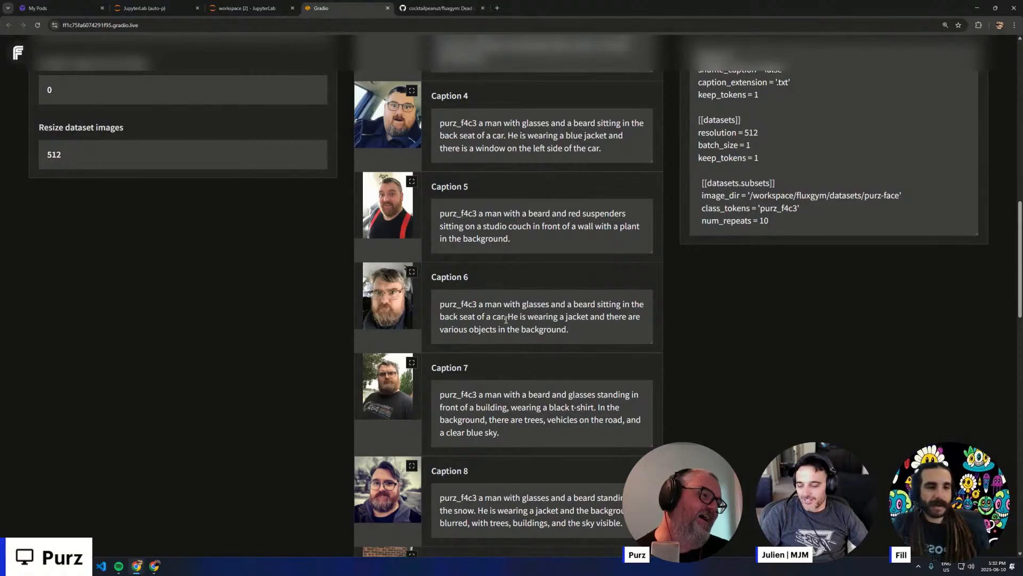
scroll(490, 272, "down", 16)
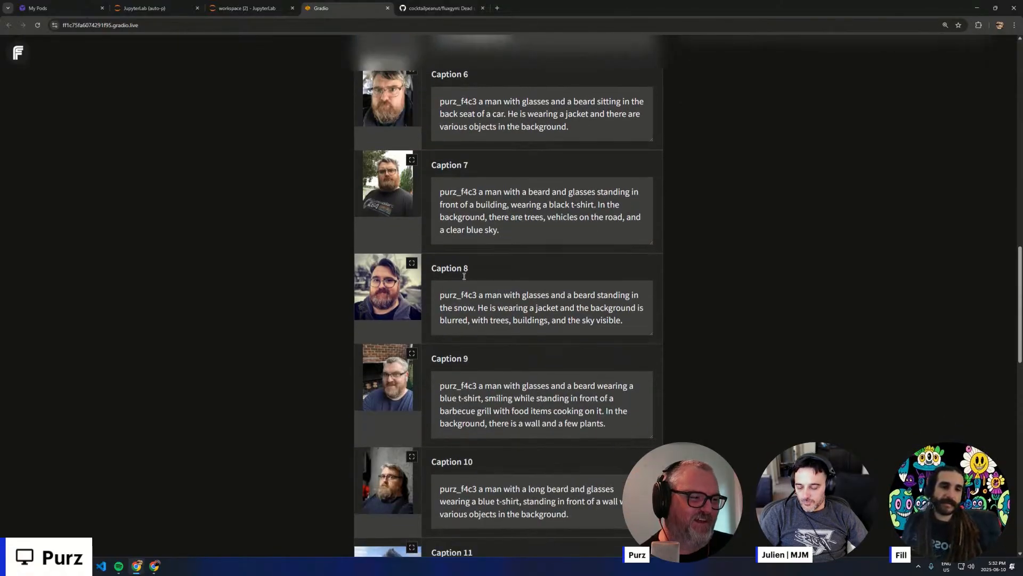
scroll(470, 273, "up", 4)
scroll(470, 273, "up", 15)
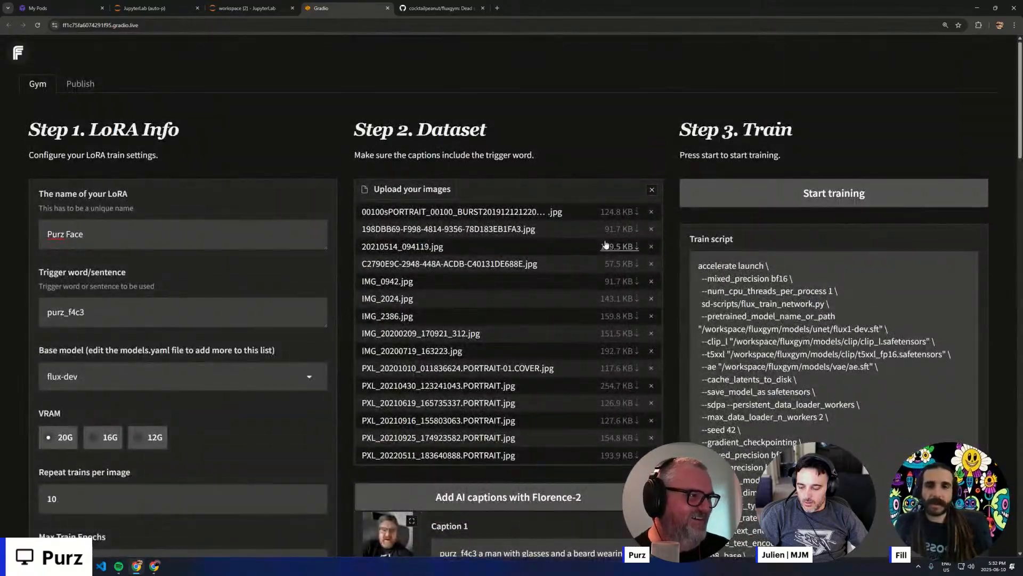
- Start the LoRA training in FluxGym and switch to the JupyterLab terminal to follow its log
scroll(504, 255, "down", 20)
scroll(563, 324, "up", 20)
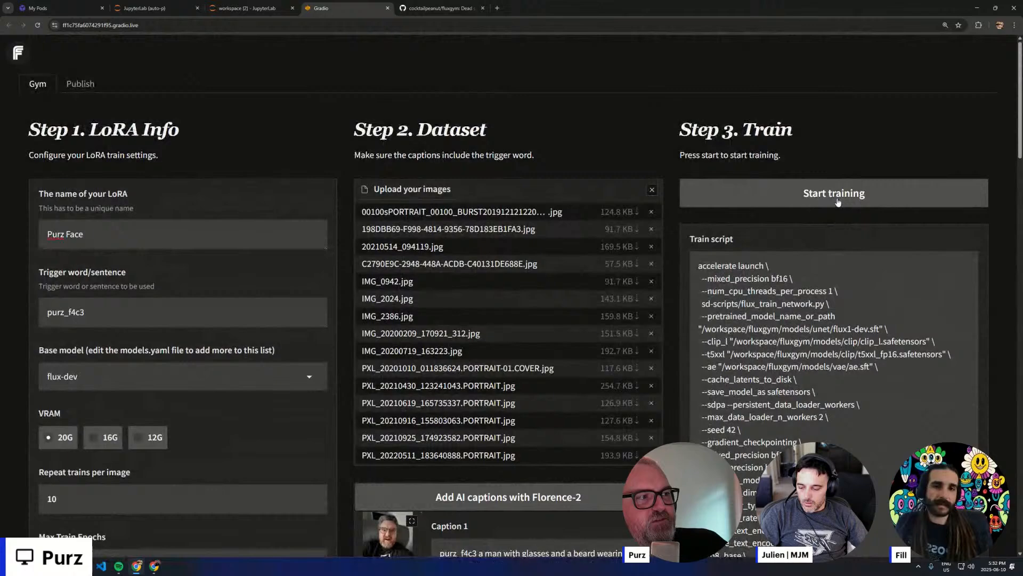
left_click(838, 201)
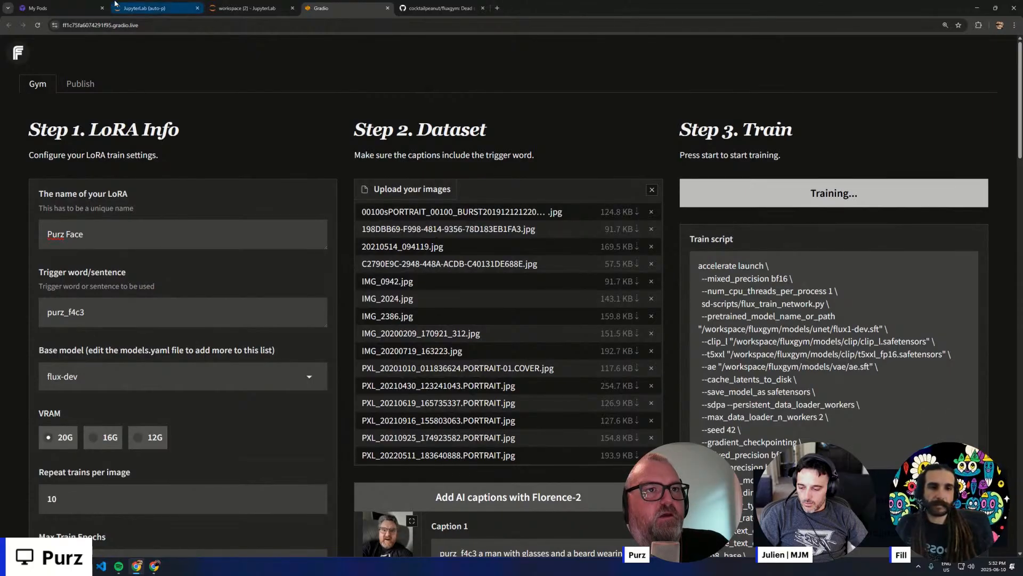
left_click(248, 8)
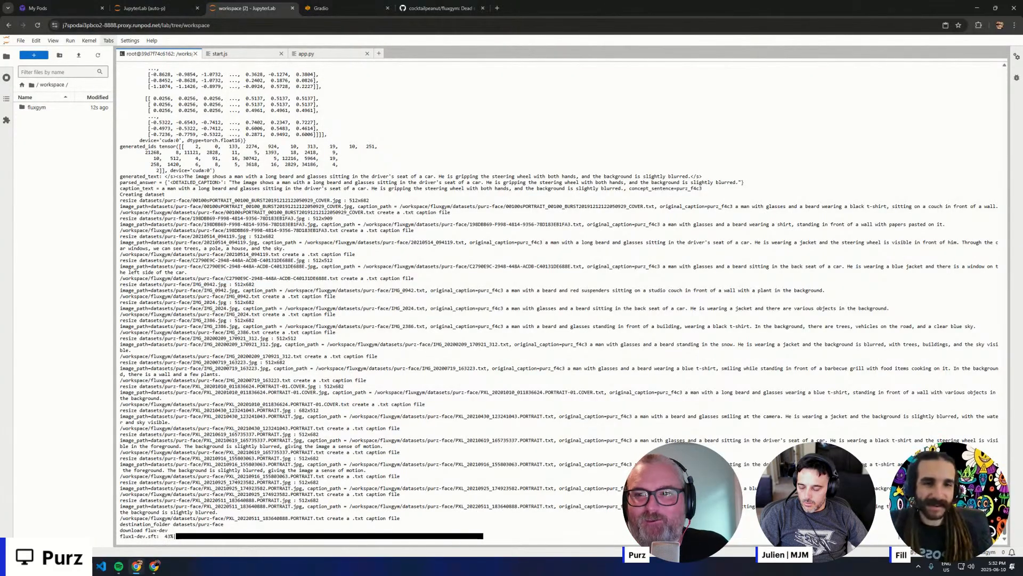
- Reduce the browser to a smaller window, resize it and magnify the JupyterLab page around the flux1-dev.sft download progress
left_click_drag(617, 4, 463, 129)
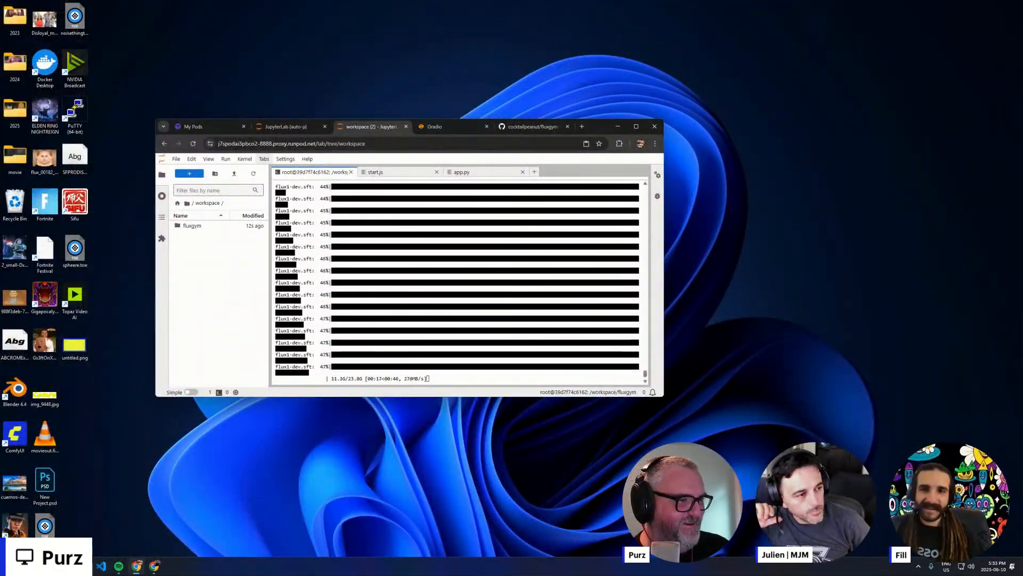
left_click_drag(663, 397, 824, 478)
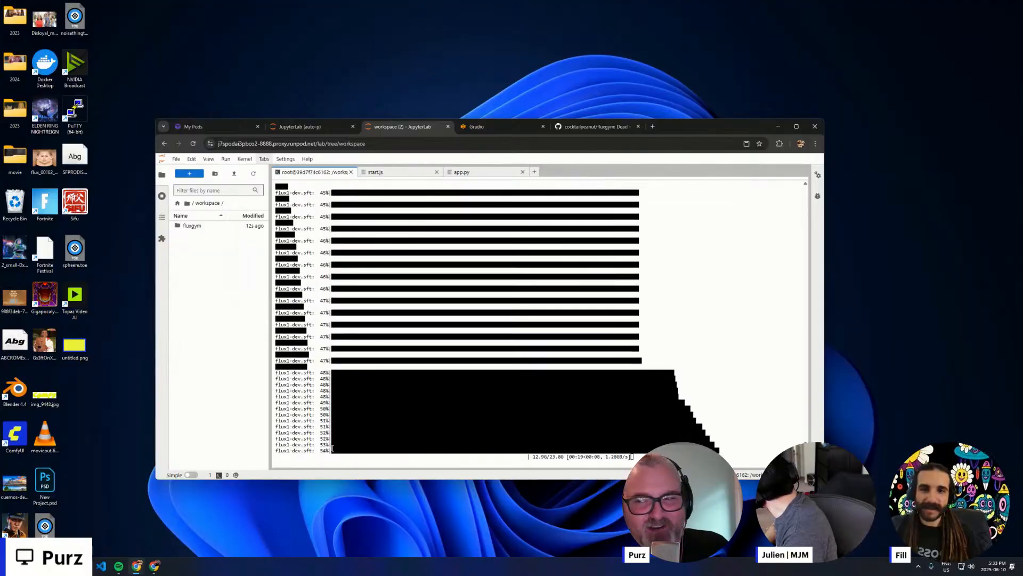
key("ctrl+plus")
key("ctrl+plus")
key("ctrl+plus")
key("ctrl+plus")
key("ctrl+plus")
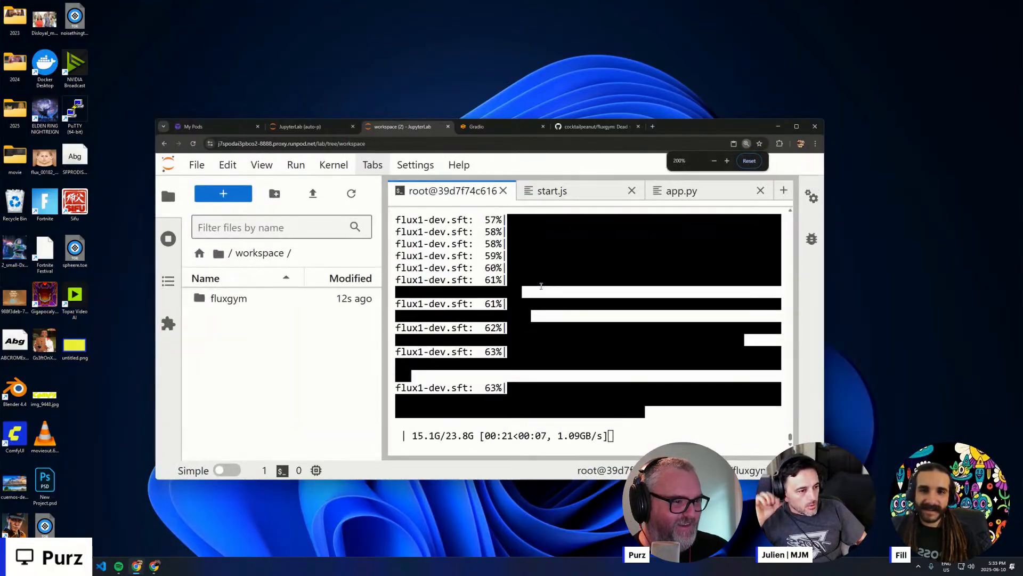
key("ctrl+plus")
key("ctrl+plus")
key("ctrl+plus")
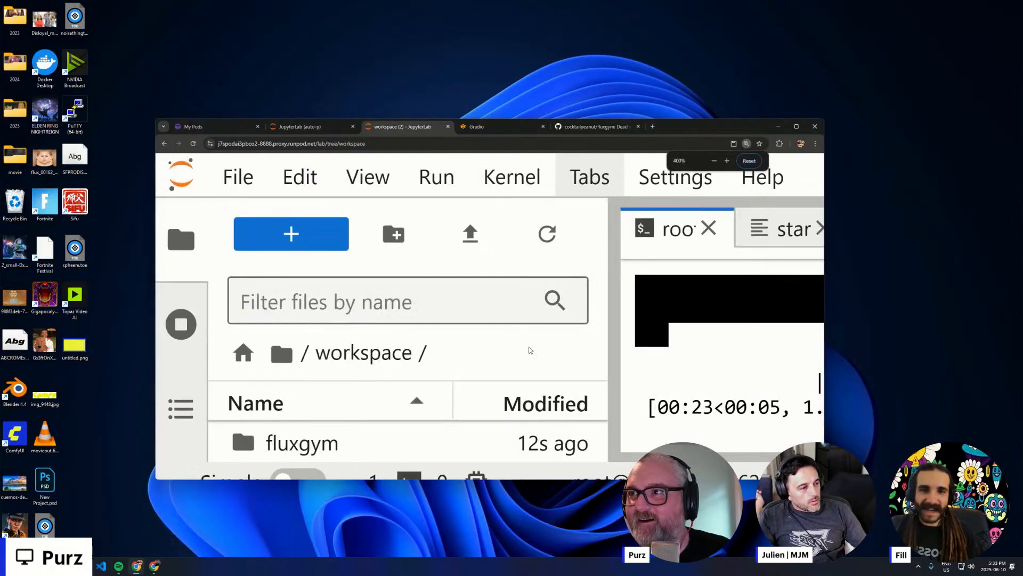
key("ctrl+plus")
- Reset the JupyterLab page zoom to 100% and maximize the browser window again
key("ctrl+minus")
key("ctrl+minus")
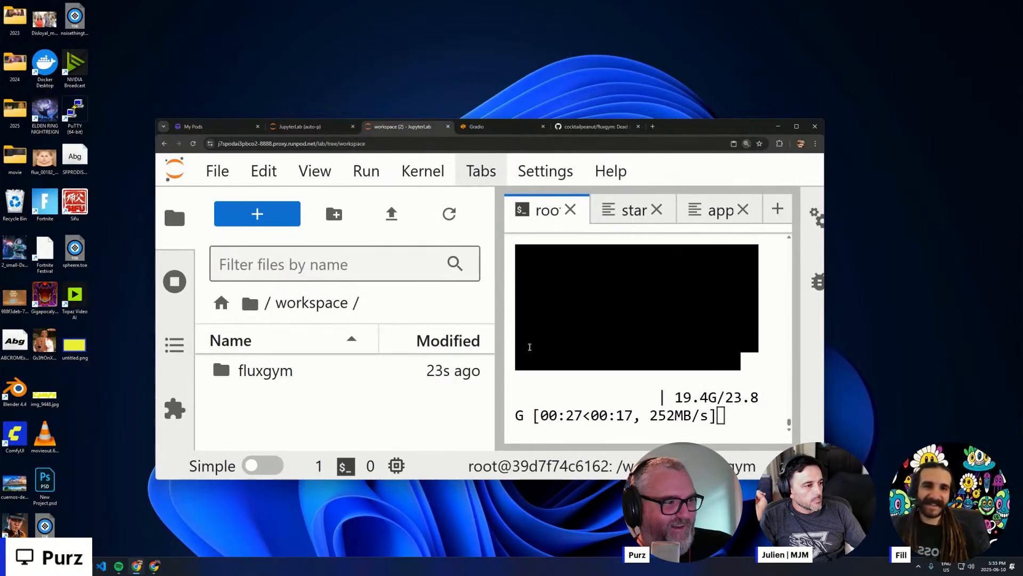
key("ctrl+minus")
key("ctrl+minus")
key("ctrl+minus")
key("ctrl+minus")
key("ctrl+minus")
key("ctrl+minus")
key("ctrl+minus")
key("ctrl+minus")
key("ctrl+minus")
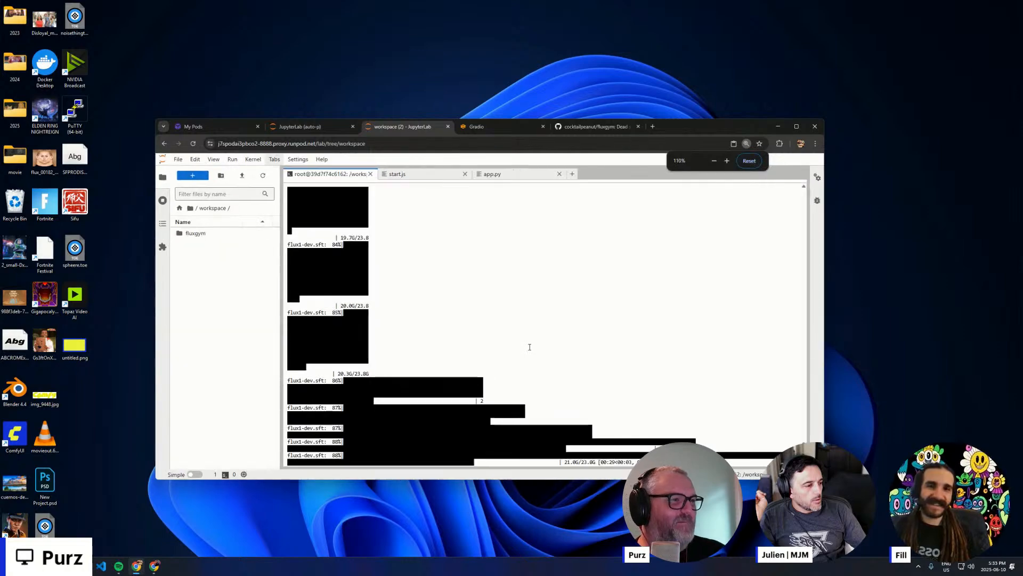
key("ctrl+0")
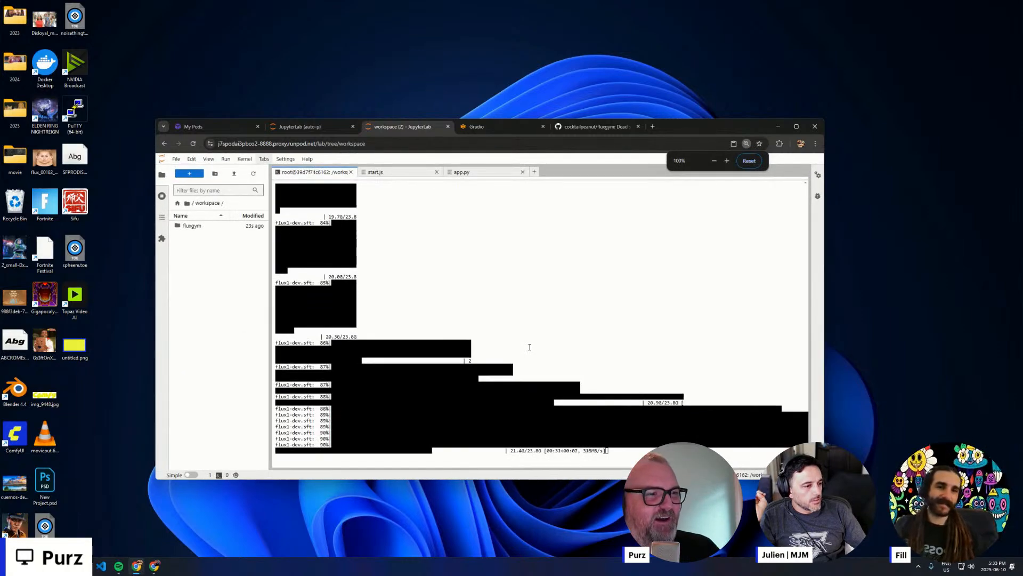
double_click(694, 126)
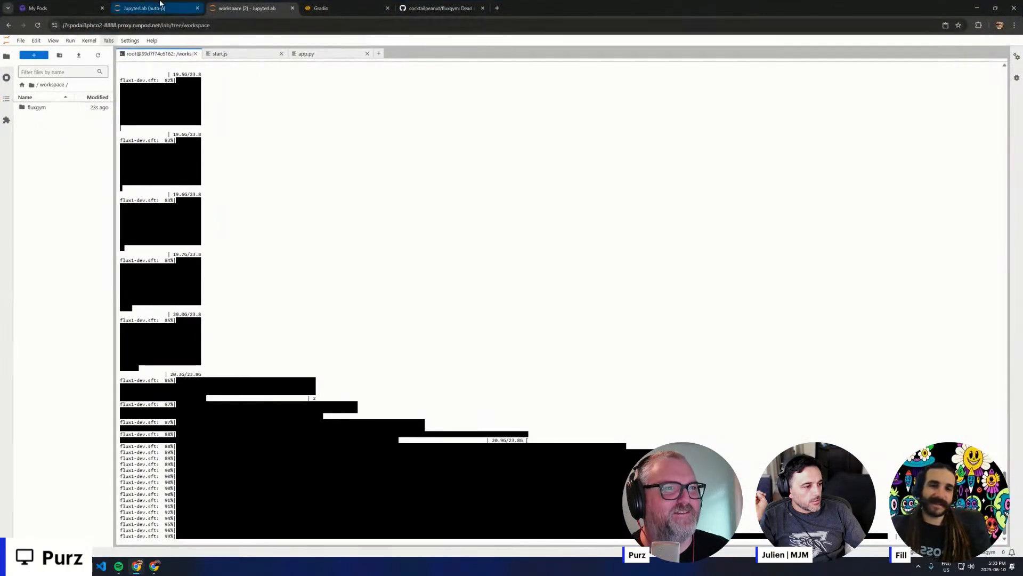
- Switch back to the FluxGym page and check the train log below the captions
left_click(160, 5)
left_click(383, 5)
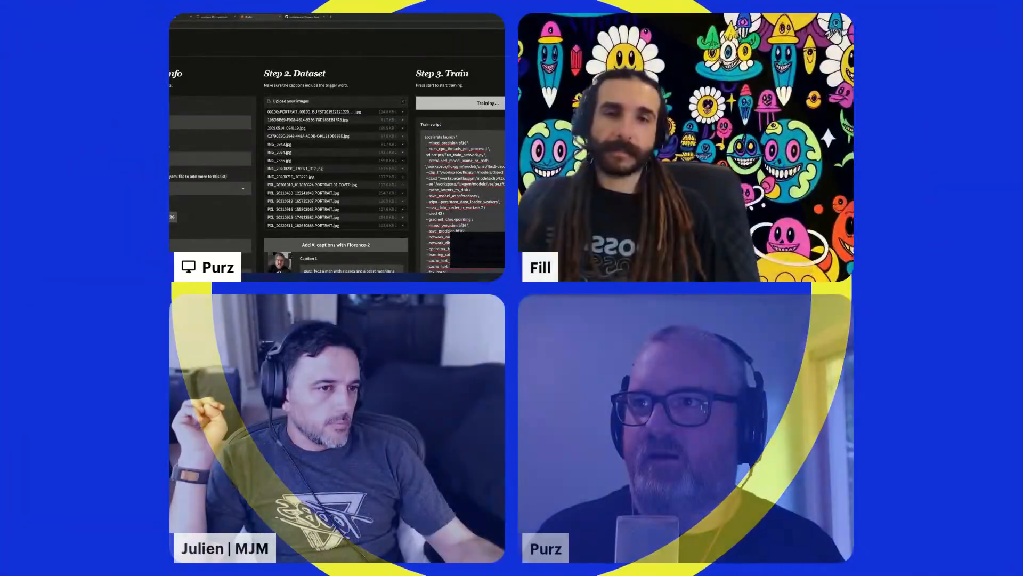
scroll(337, 155, "down", 20)
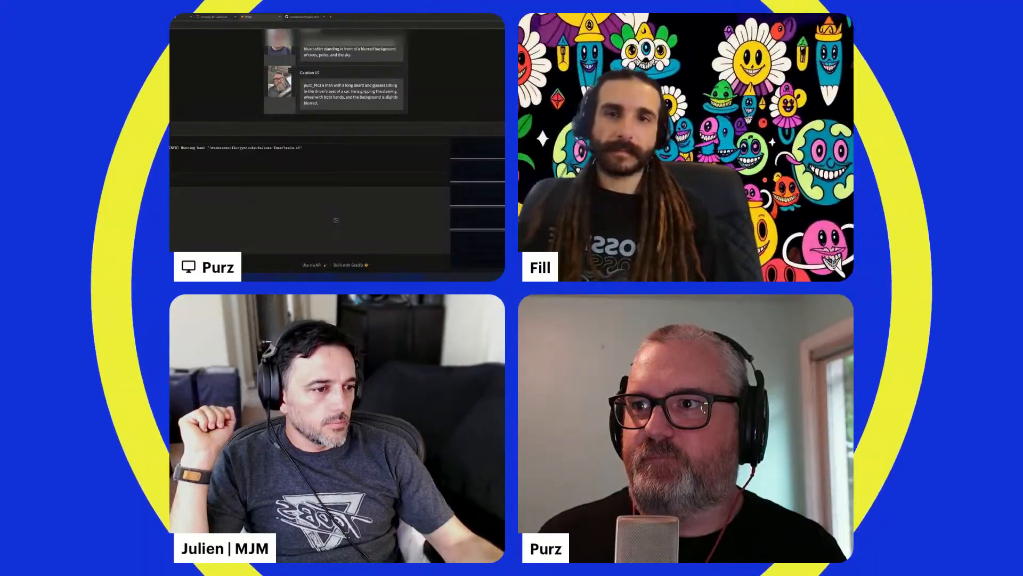
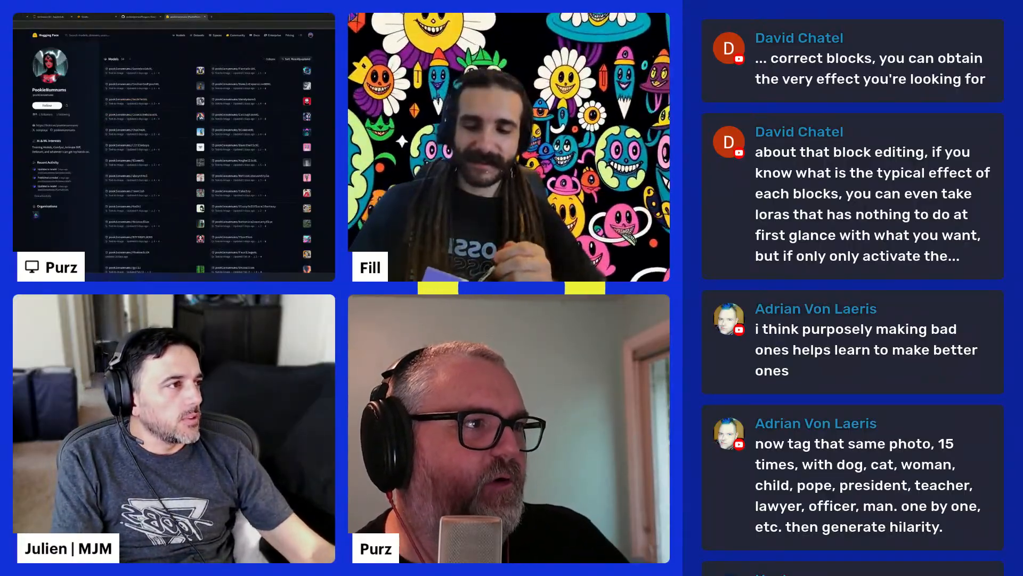
- Close the Hugging Face page, open the fluxgym folder in JupyterLab and widen the file browser
key("ctrl+w")
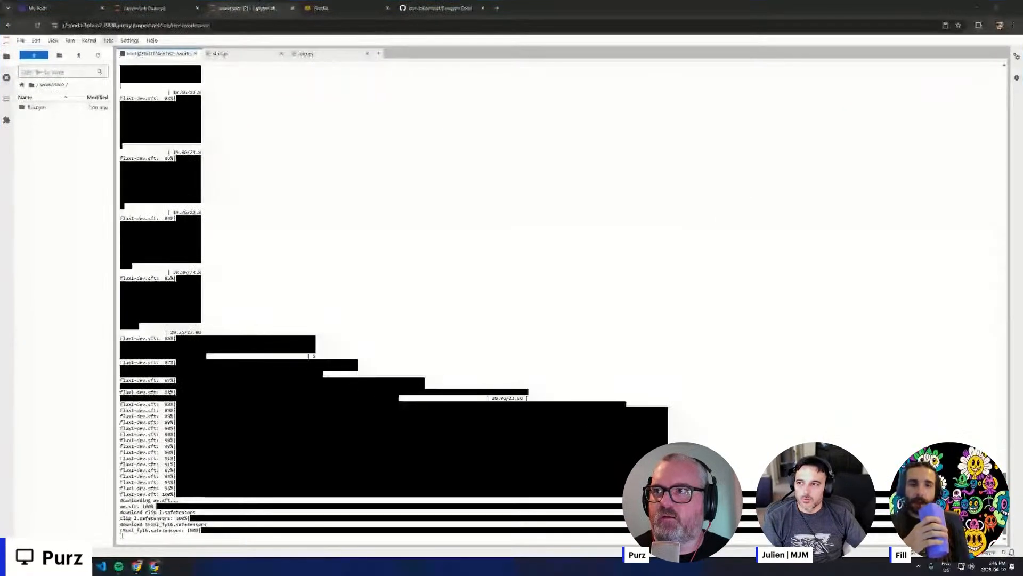
double_click(34, 107)
left_click_drag(114, 188, 202, 189)
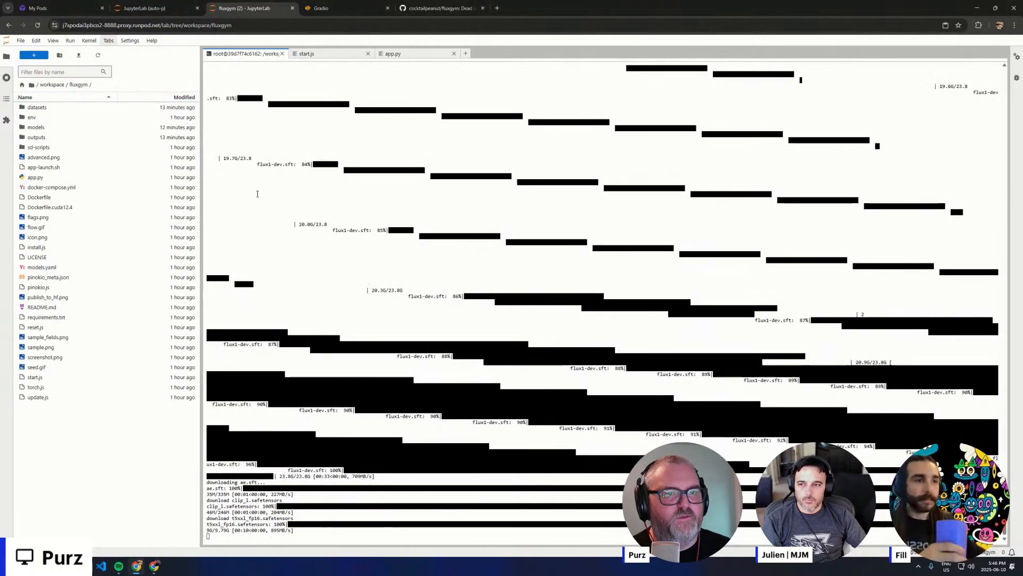
- Look through the outputs folder and its purz-face subfolder in fluxgym, and return to the fluxgym folder
left_click(48, 138)
double_click(53, 141)
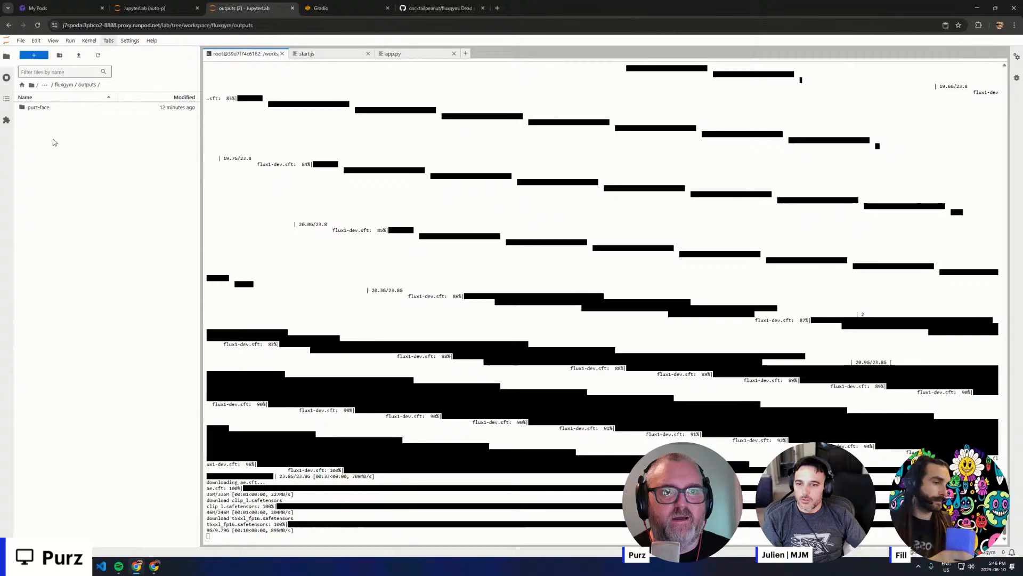
left_click(63, 85)
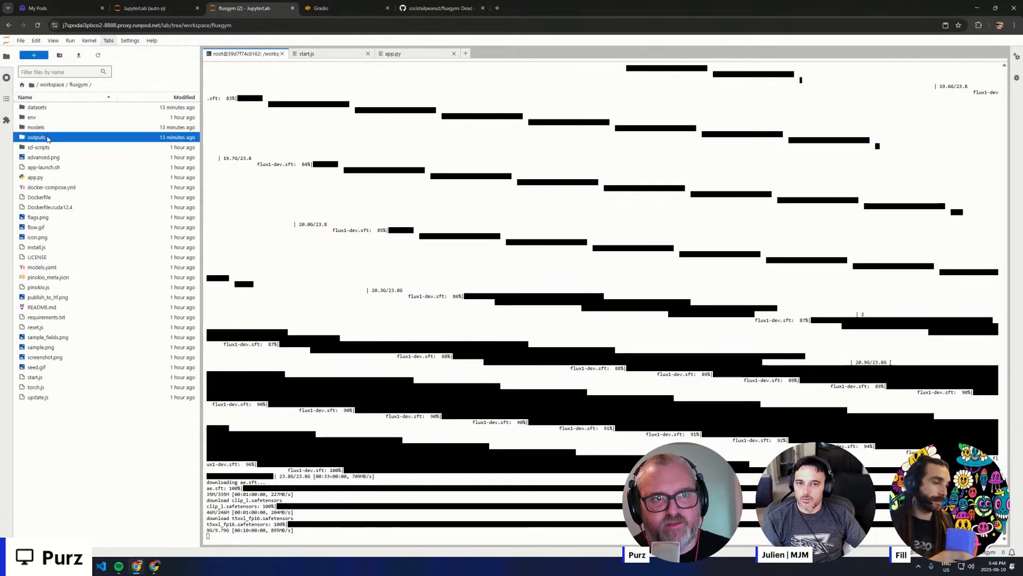
double_click(68, 130)
double_click(50, 109)
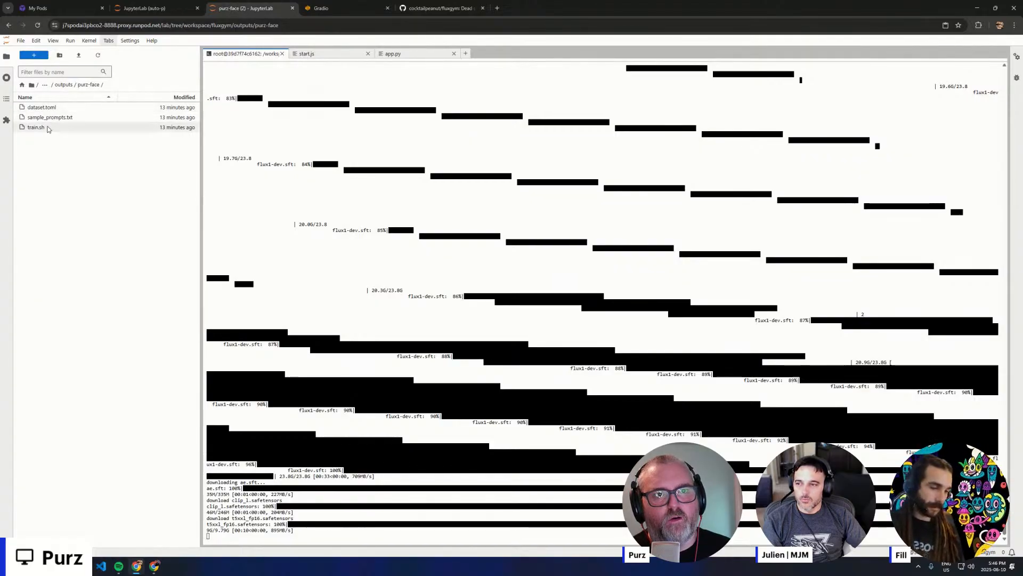
left_click(62, 85)
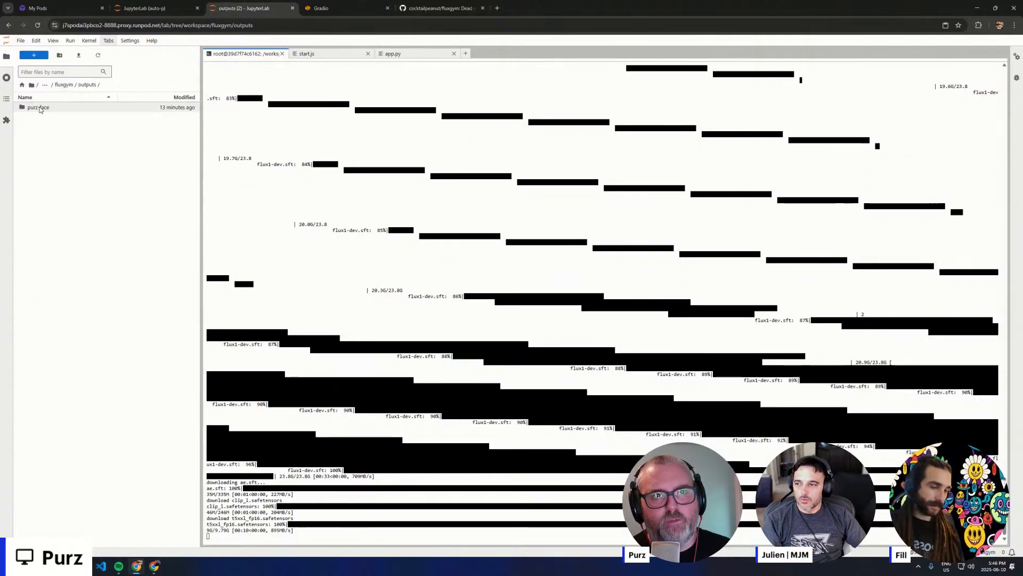
left_click(63, 85)
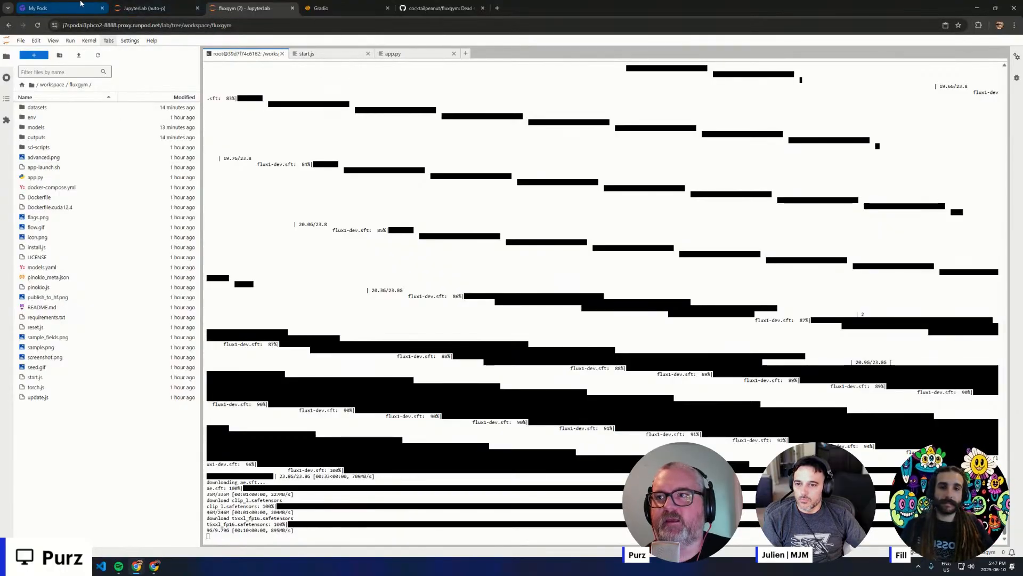
- Open the local ComfyUI address 127.0.0.1:8188 in a new browser tab
mouse_move(81, 4)
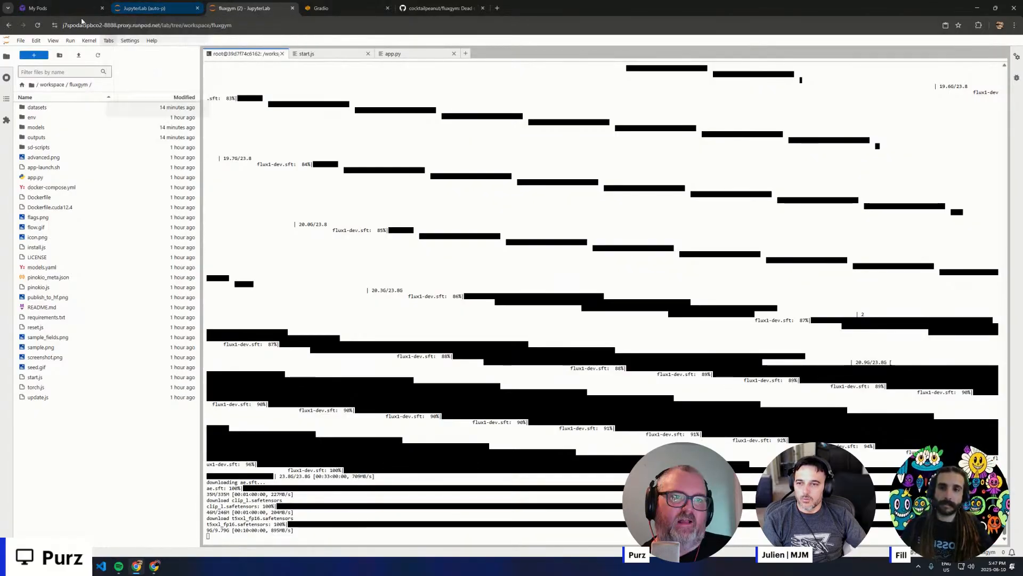
left_click(155, 567)
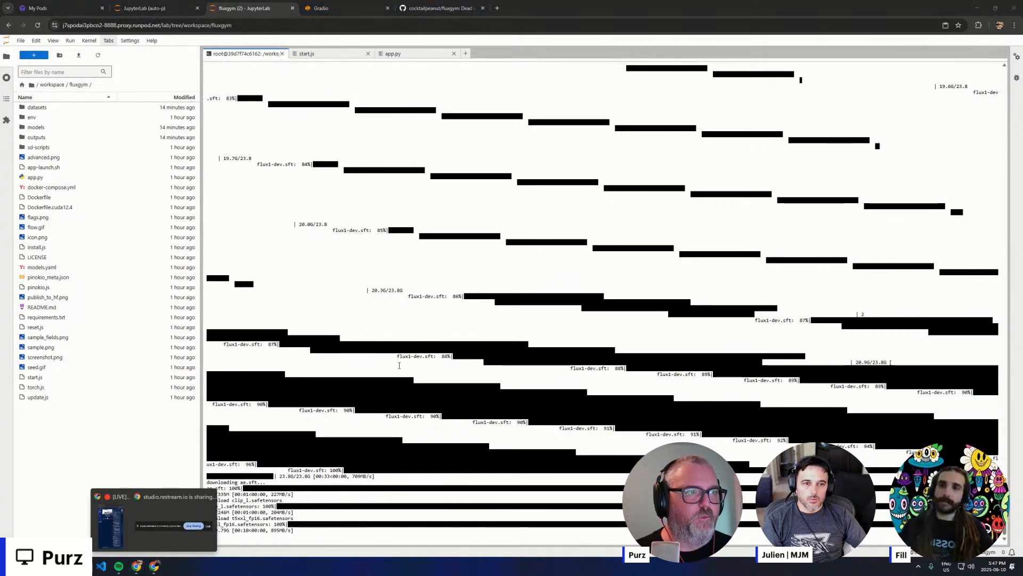
left_click(692, 3)
key("ctrl+t")
type("127.0.0.1:8188")
key("Return")
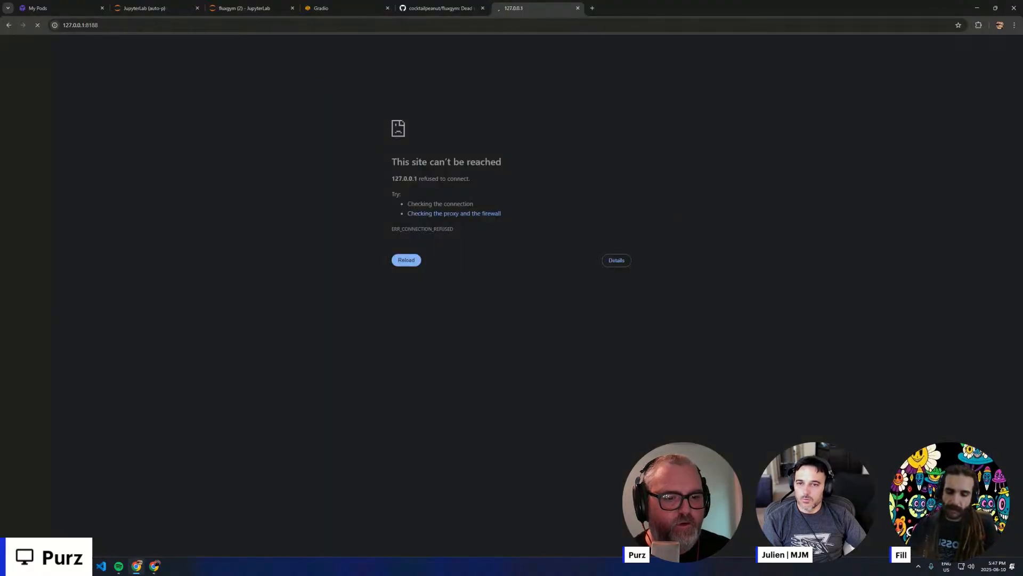
- Open a Command Prompt in place of PowerShell and change to the C:\ai\comfy\ComfyUI folder
left_click(84, 566)
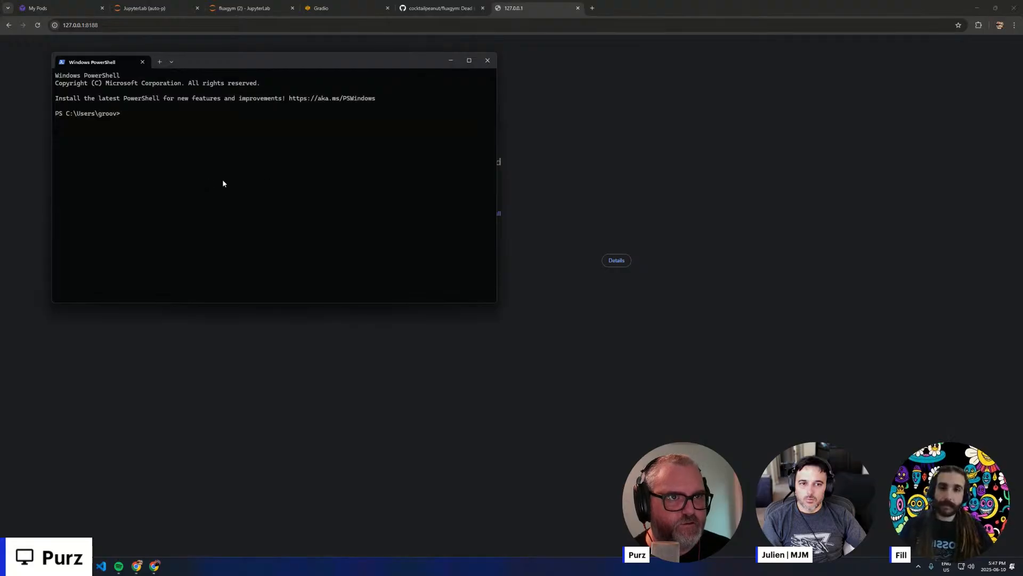
left_click(484, 62)
key("super+r")
key("Return")
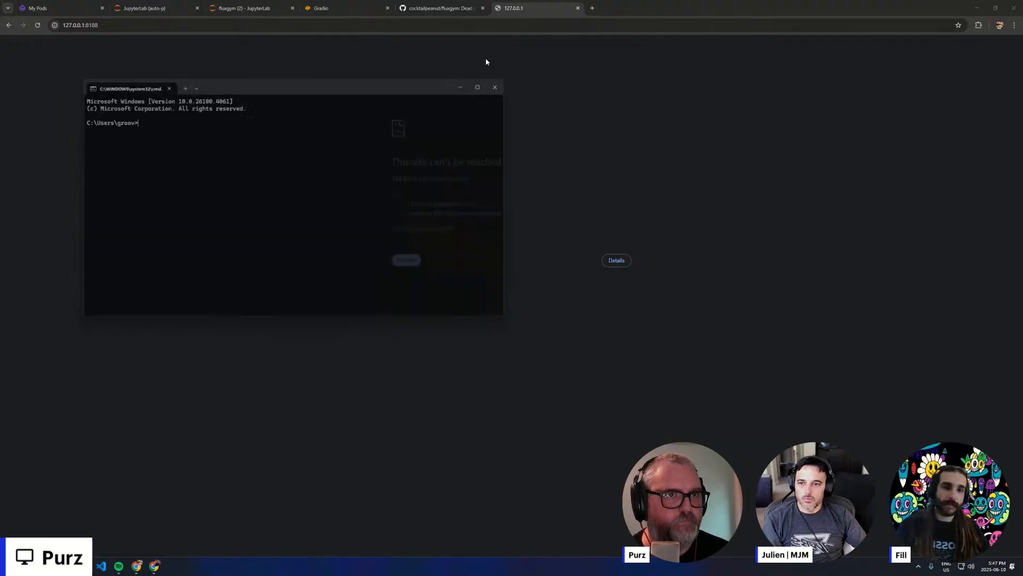
type("cd \\ai\\c")
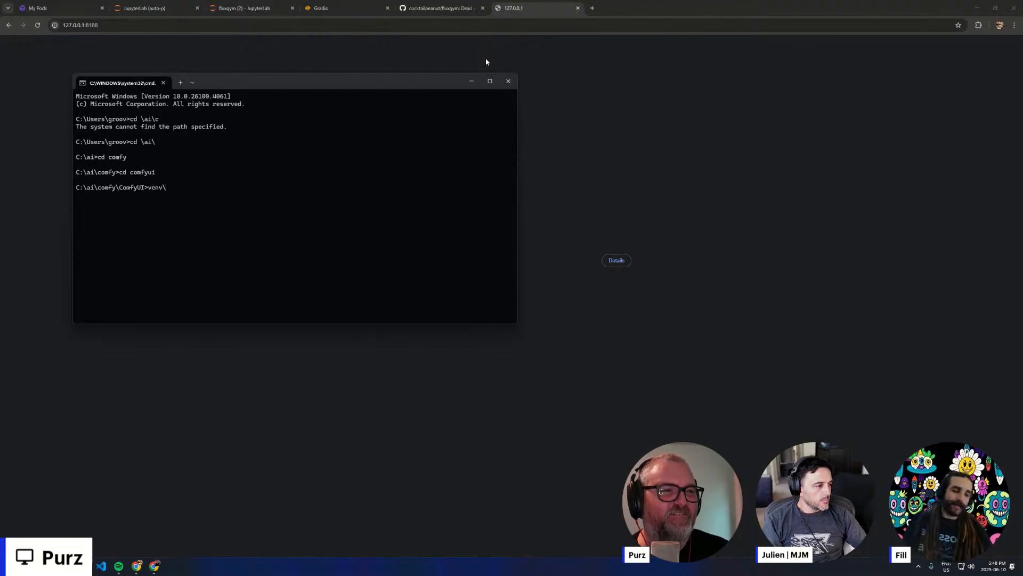
- Try to run venv\Scripts\activate and list the contents of the ComfyUI folder
type("te")
key("Return")
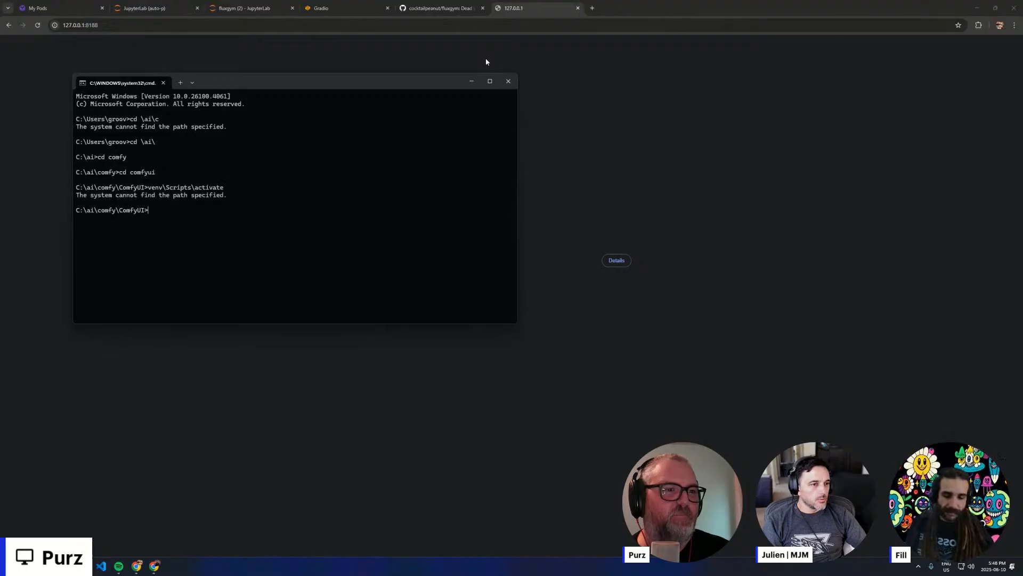
type("di")
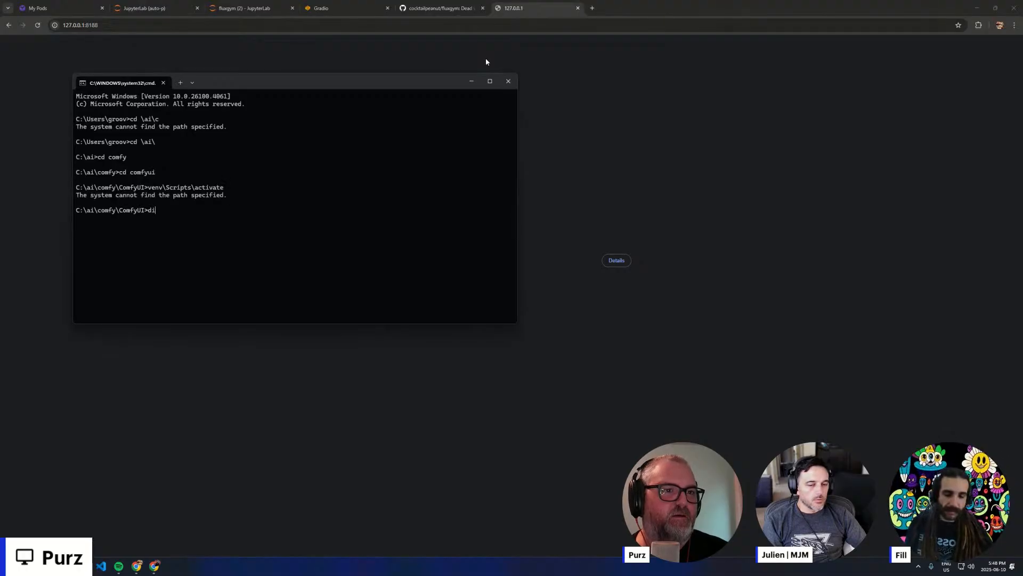
type("r")
key("Return")
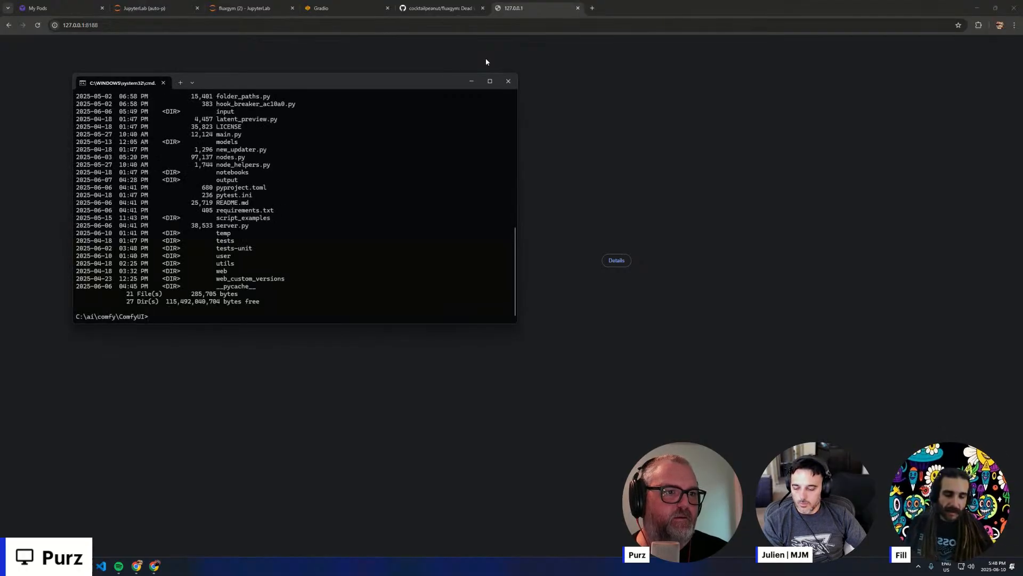
- Try .venv as a command, change into the .venv folder and return to the ComfyUI folder
key("Return")
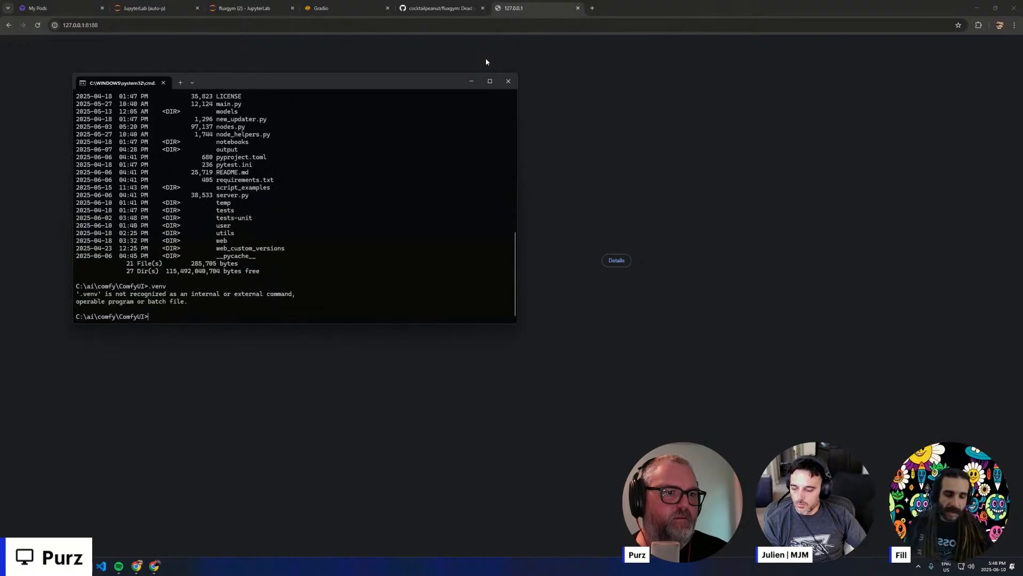
type("cd .ven")
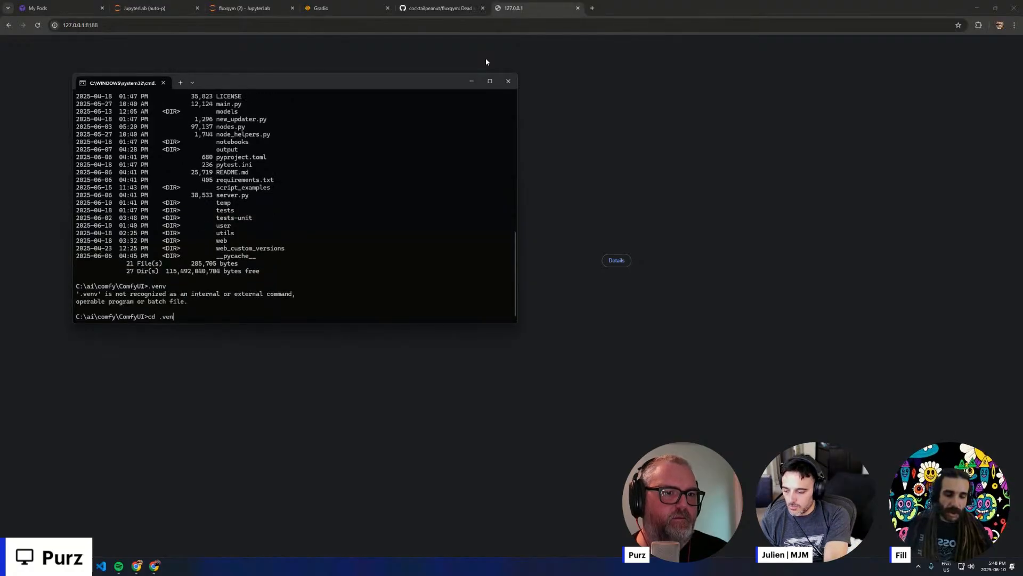
type("v")
key("Return")
type("cd ..")
key("Return")
- Activate the virtual environment with .venv\Scripts\activate and start ComfyUI with python main.py
type(".venv\\")
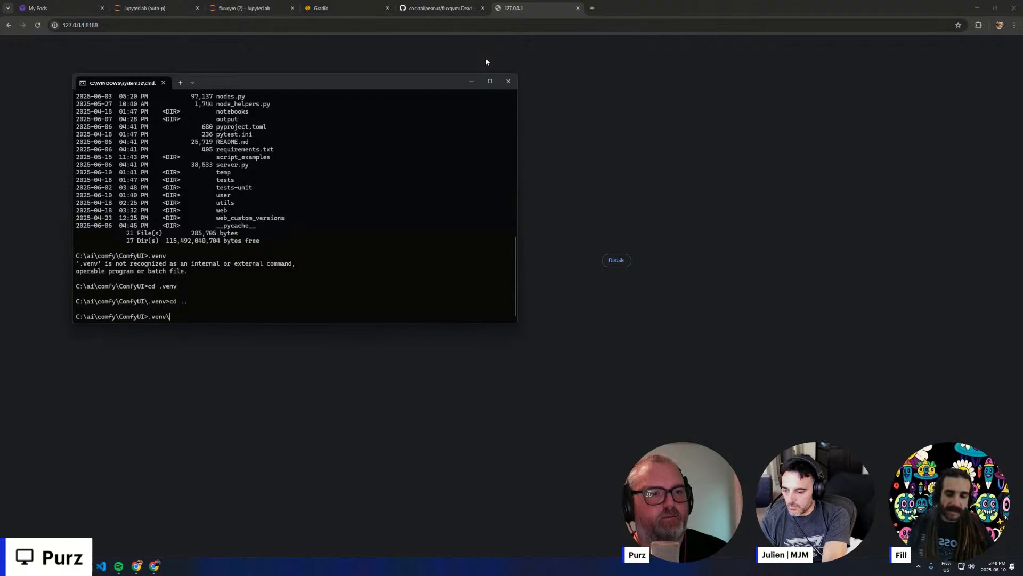
type("Scripts\\activate")
key("Return")
type("py")
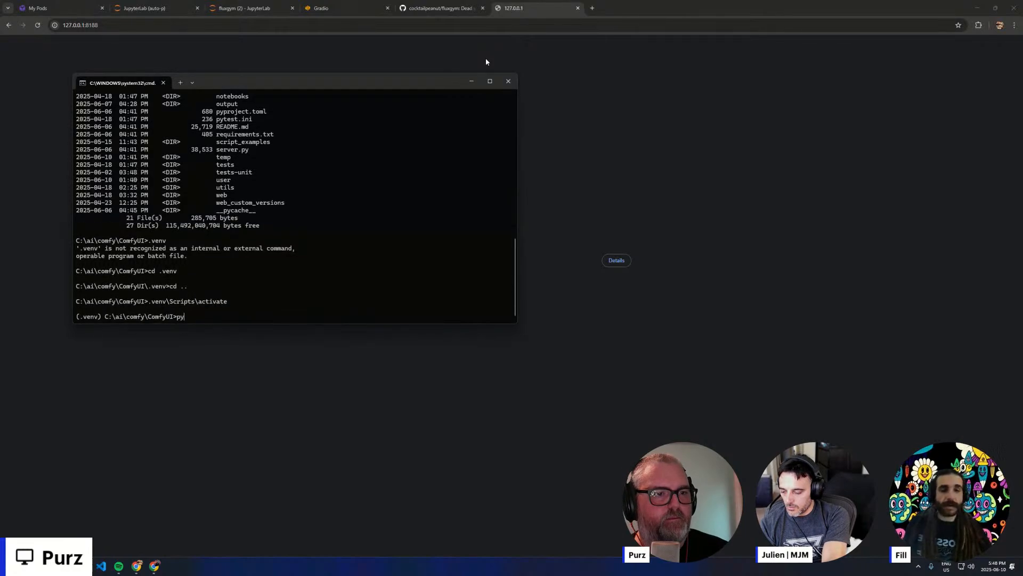
type("thon main.py")
key("Return")
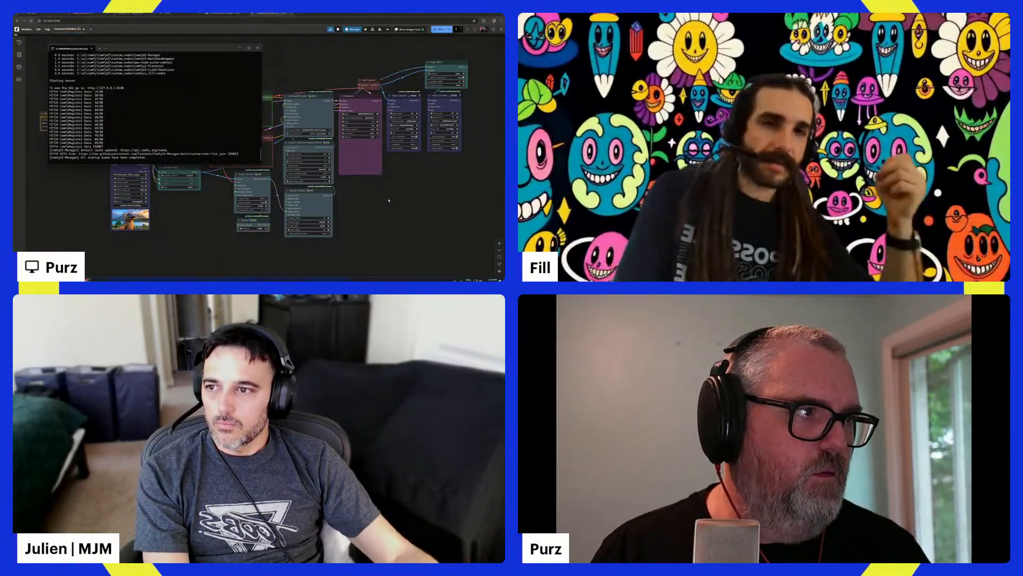
- Load the Flux Dev example workflow from ComfyUI's Flux templates
left_click(389, 200)
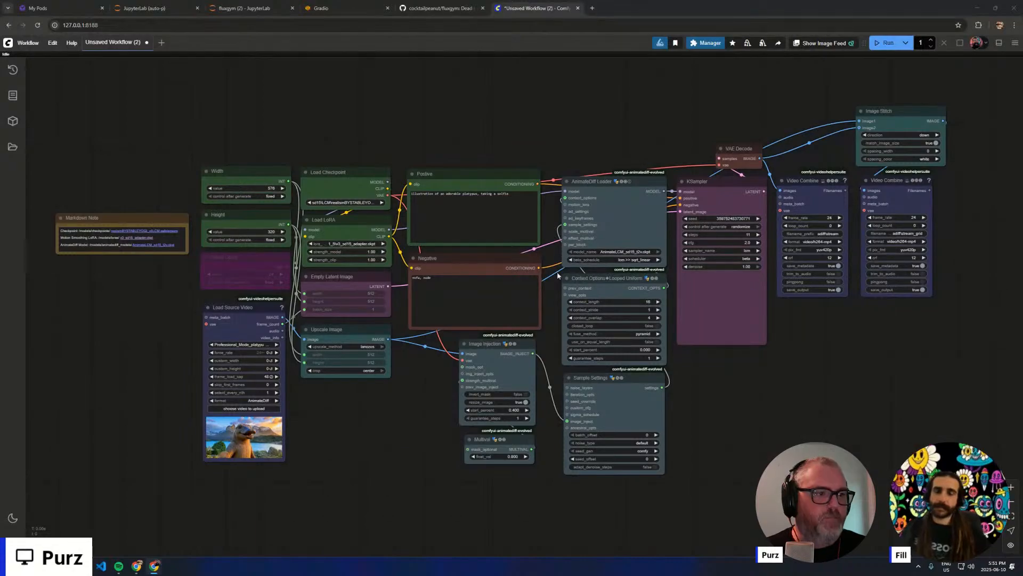
left_click(38, 45)
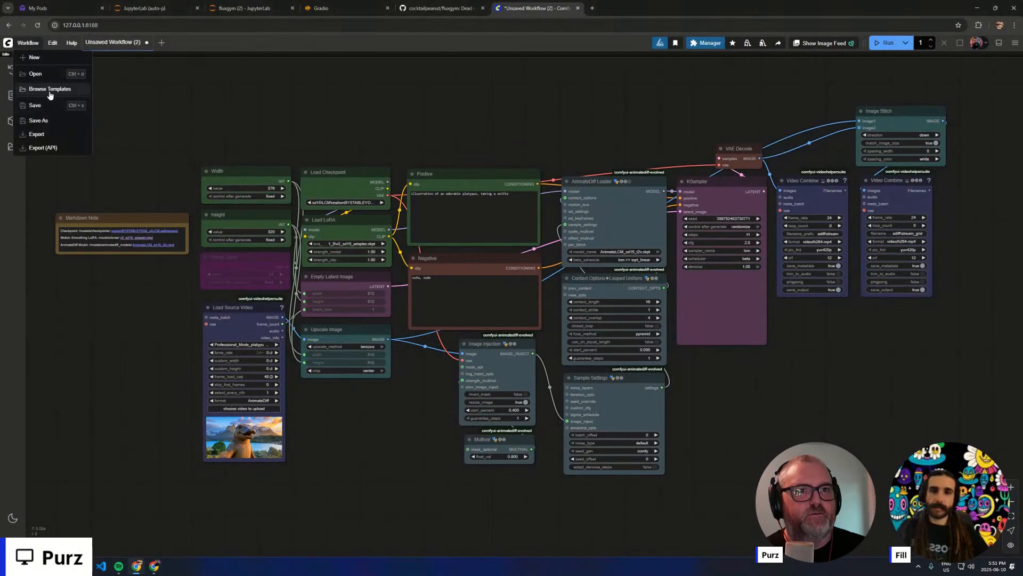
left_click(32, 93)
left_click(108, 150)
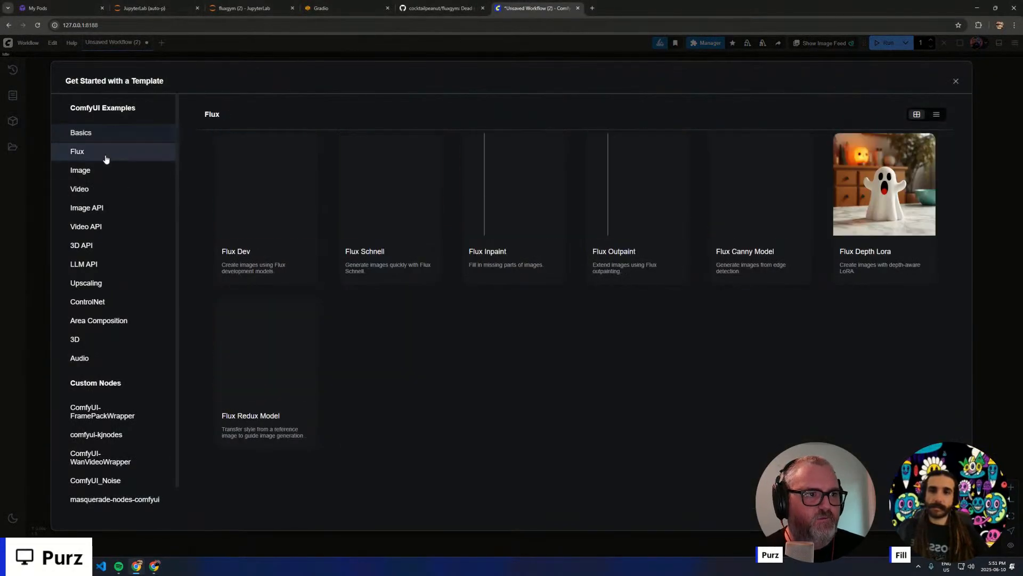
left_click(268, 196)
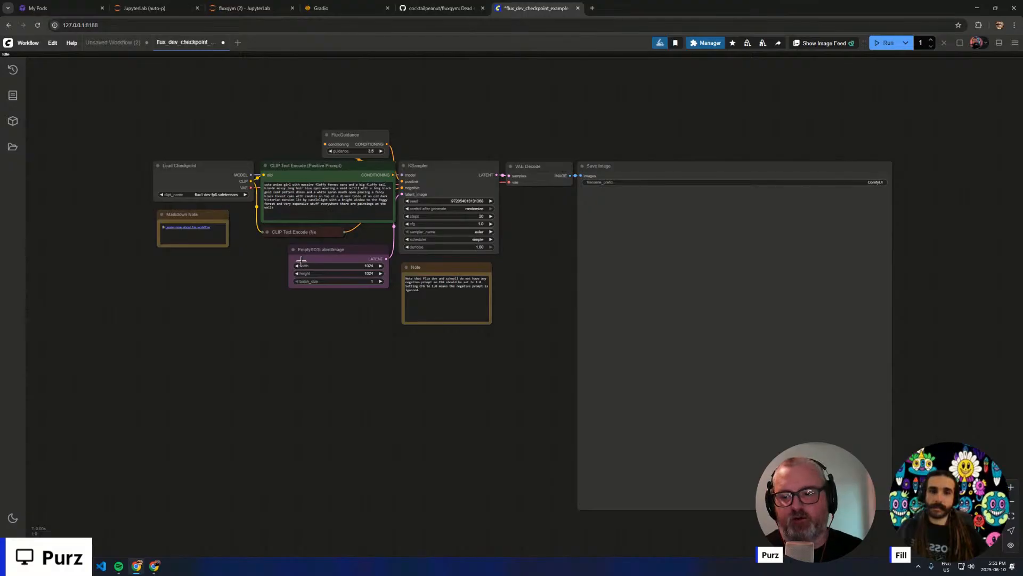
- Check which checkpoint files the Load Checkpoint node offers
scroll(301, 260, "up", 3)
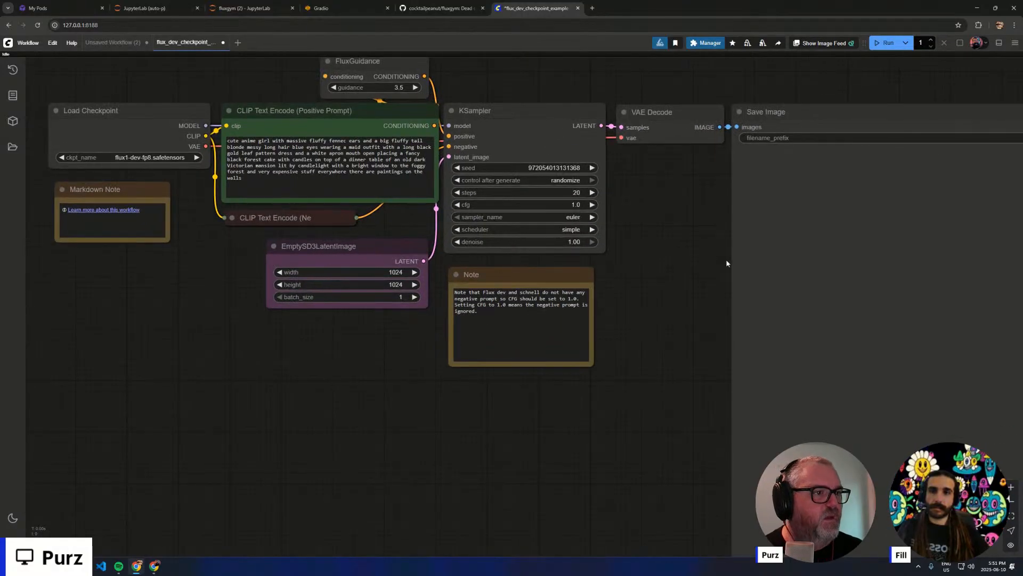
left_click_drag(726, 263, 713, 349)
left_click(176, 249)
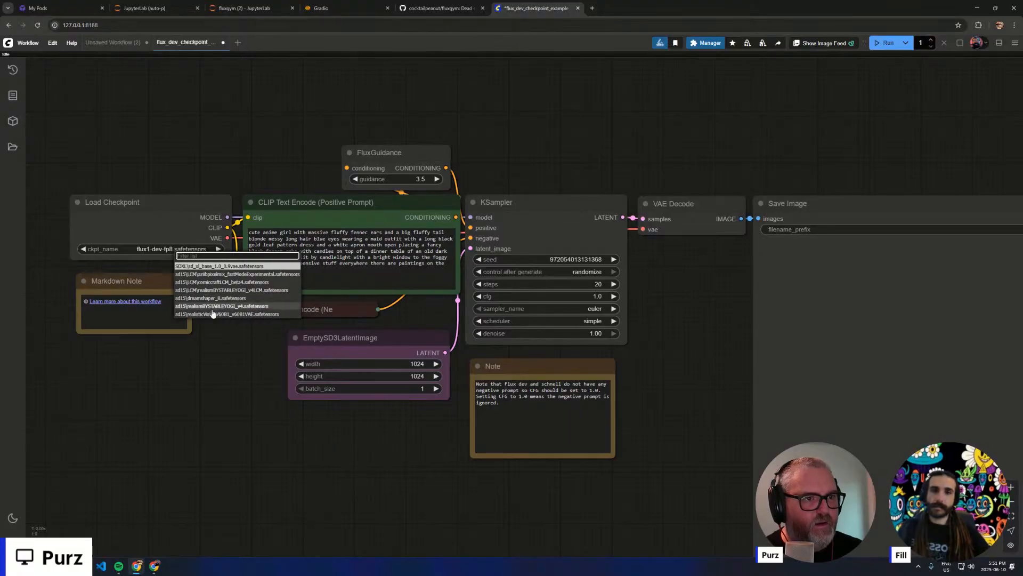
left_click(167, 249)
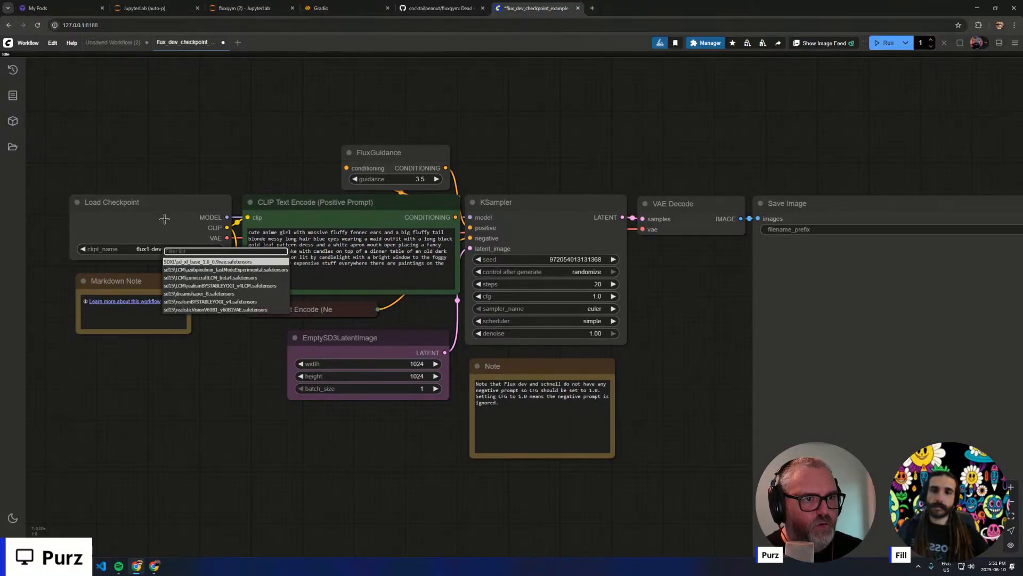
- Add a Load Diffusion Model node above the Load Checkpoint node
left_click_drag(195, 167, 387, 163)
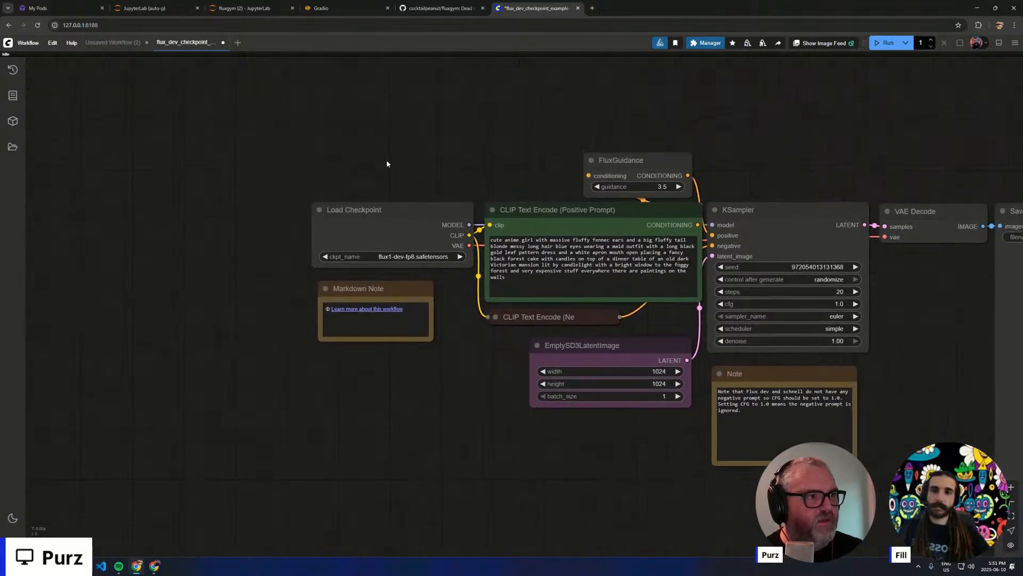
double_click(328, 127)
type("dif")
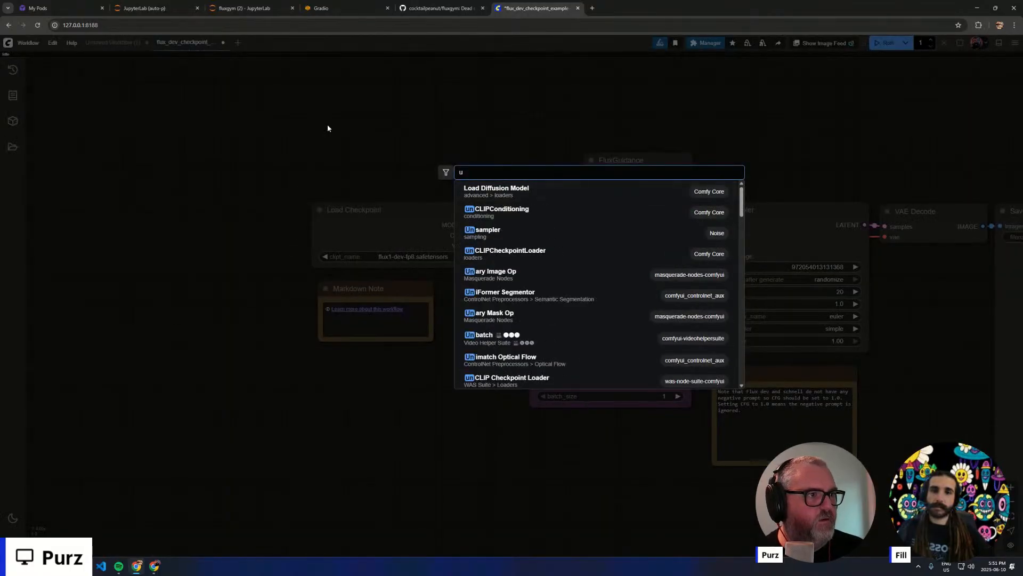
type("fusion mod")
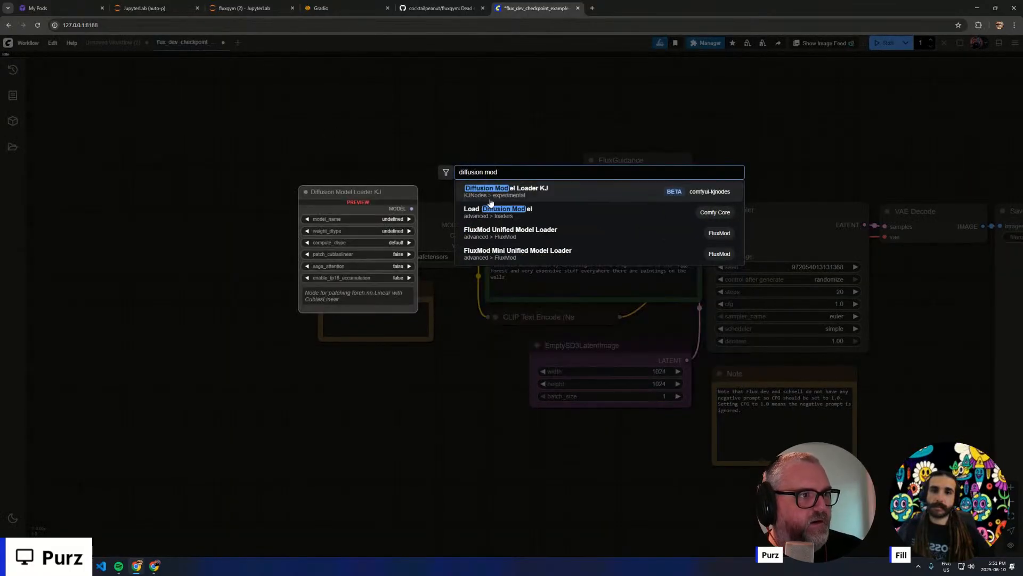
left_click(528, 217)
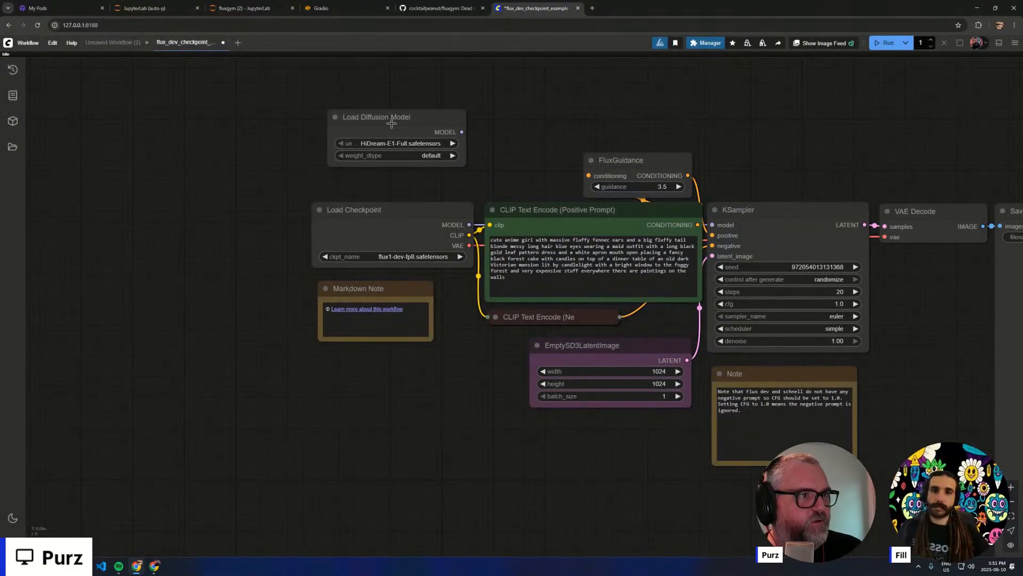
- Set the Load Diffusion Model node to flux\flux1-dev.sft and connect its output to the KSampler's model input
left_click(402, 144)
left_click(405, 153)
left_click_drag(392, 124, 373, 144)
left_click_drag(442, 151, 713, 225)
- Delete the Load Checkpoint node and move the Load Diffusion Model node into its place
left_click(392, 217)
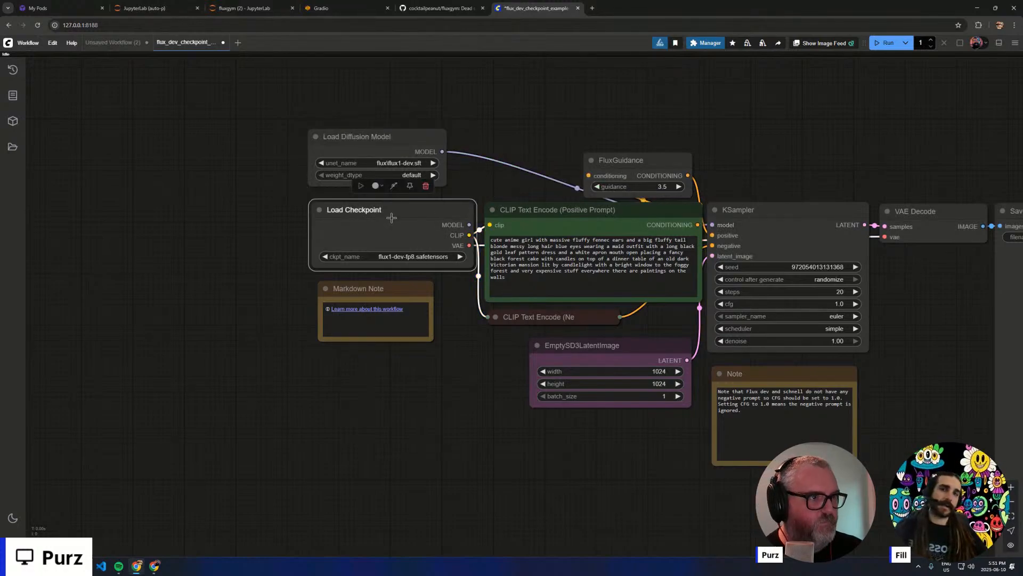
key("Delete")
left_click_drag(392, 147, 377, 231)
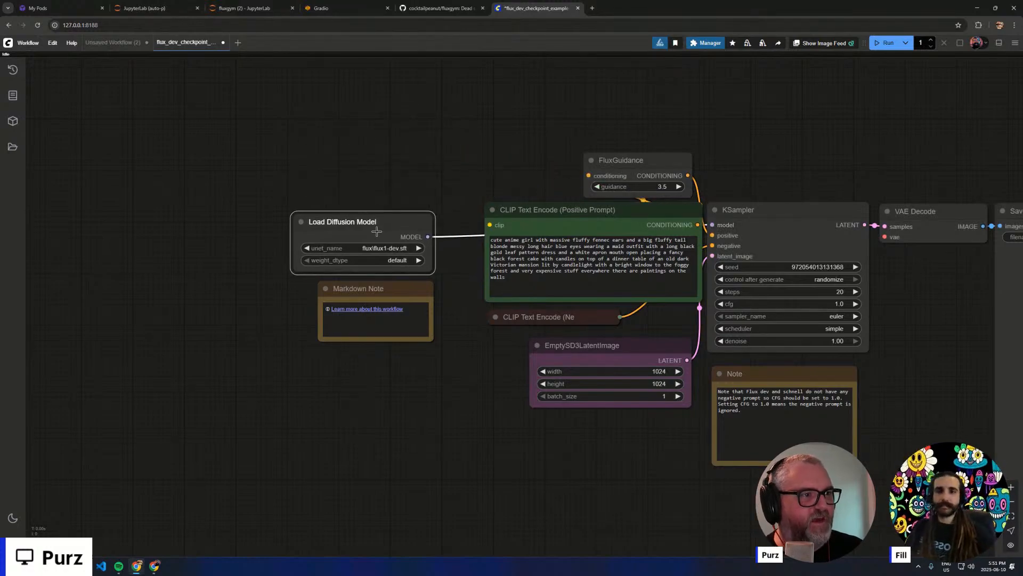
left_click(479, 347)
left_click_drag(479, 348, 214, 368)
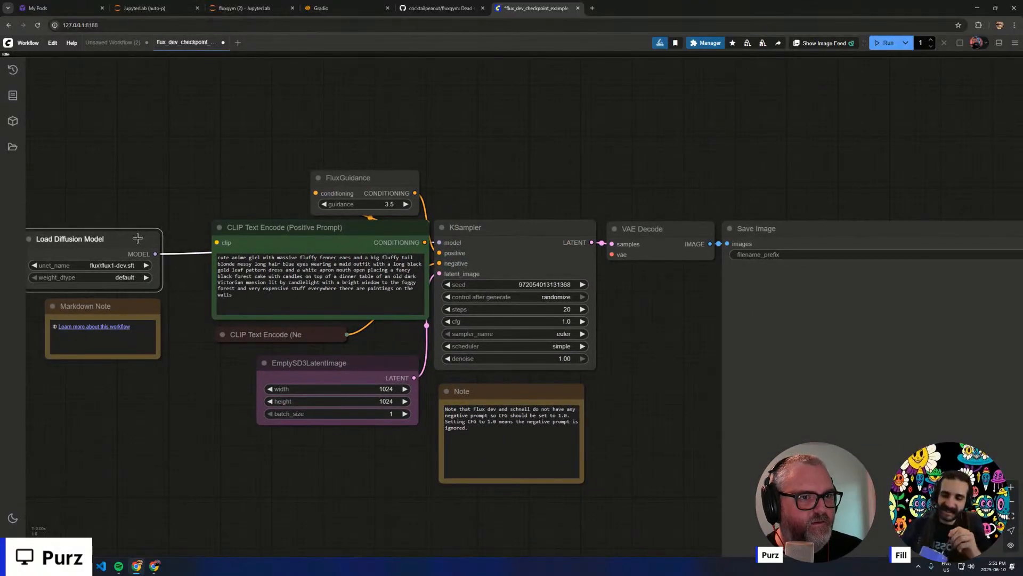
- Set the Load Diffusion Model node's weight_dtype to fp8_e4m3fn
left_click(128, 278)
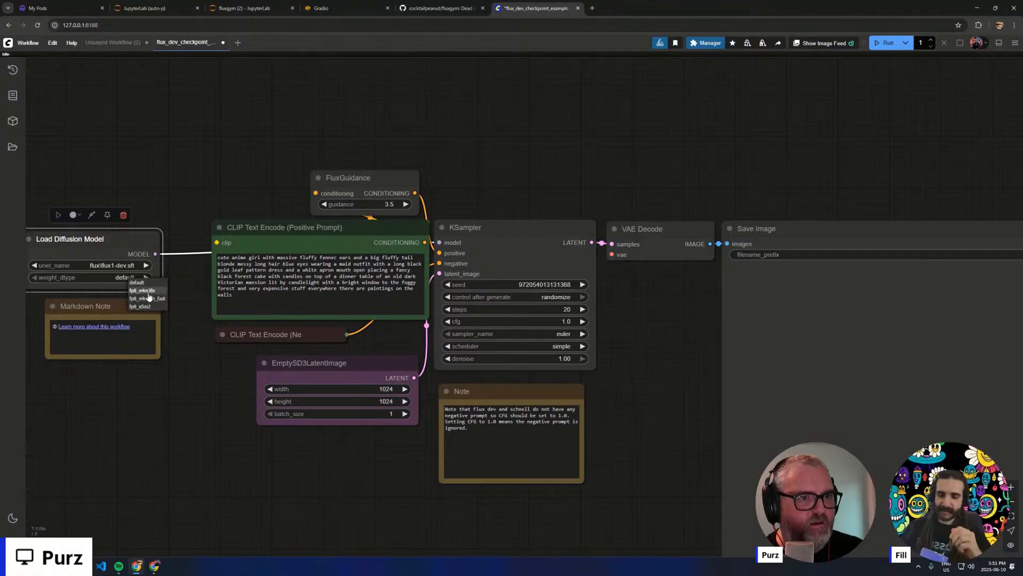
left_click(141, 290)
left_click(206, 375)
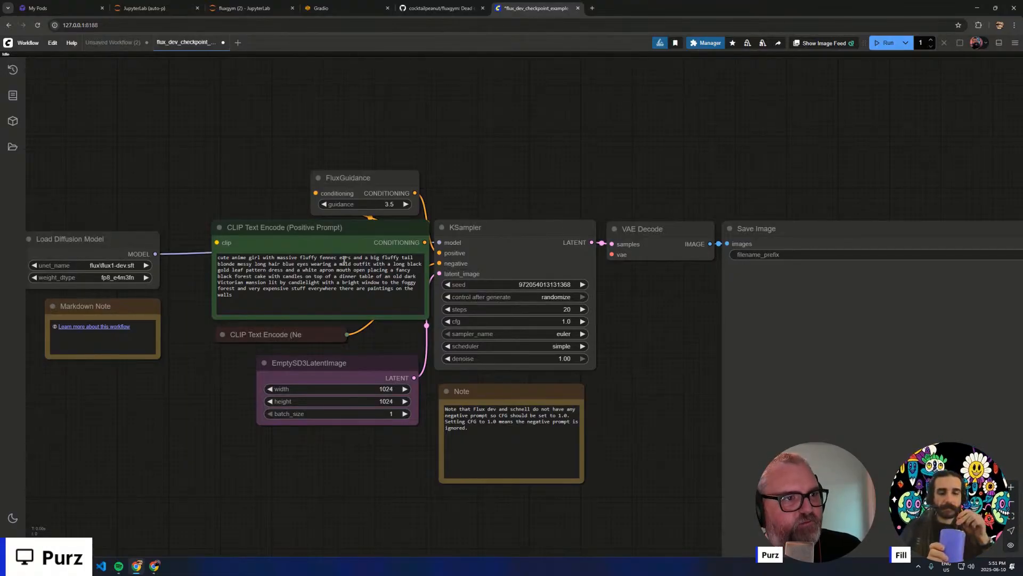
- Insert the trigger word "purz_face," at the start of the positive prompt
left_click(225, 272)
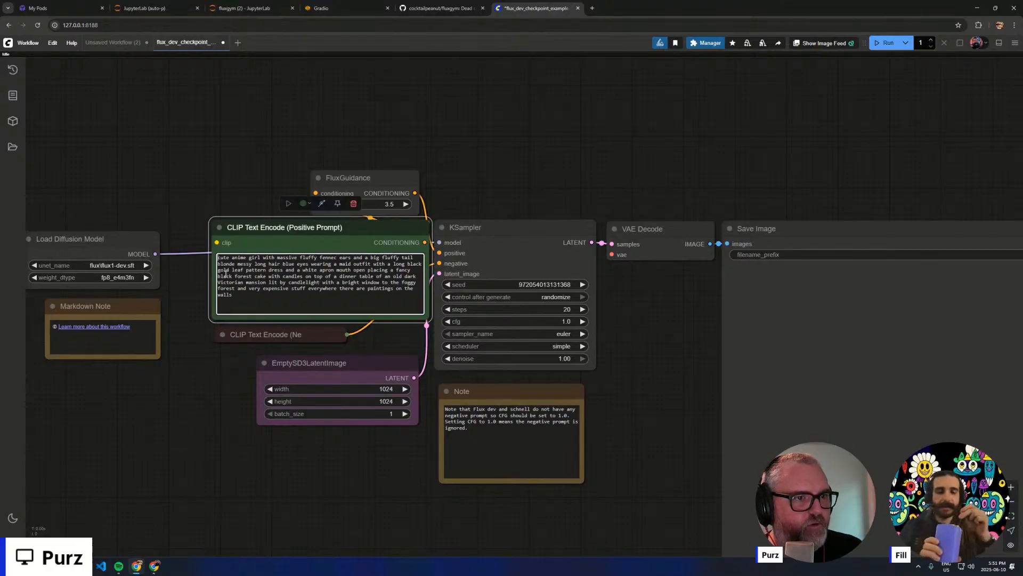
key("ctrl+Home")
type("purz_face,")
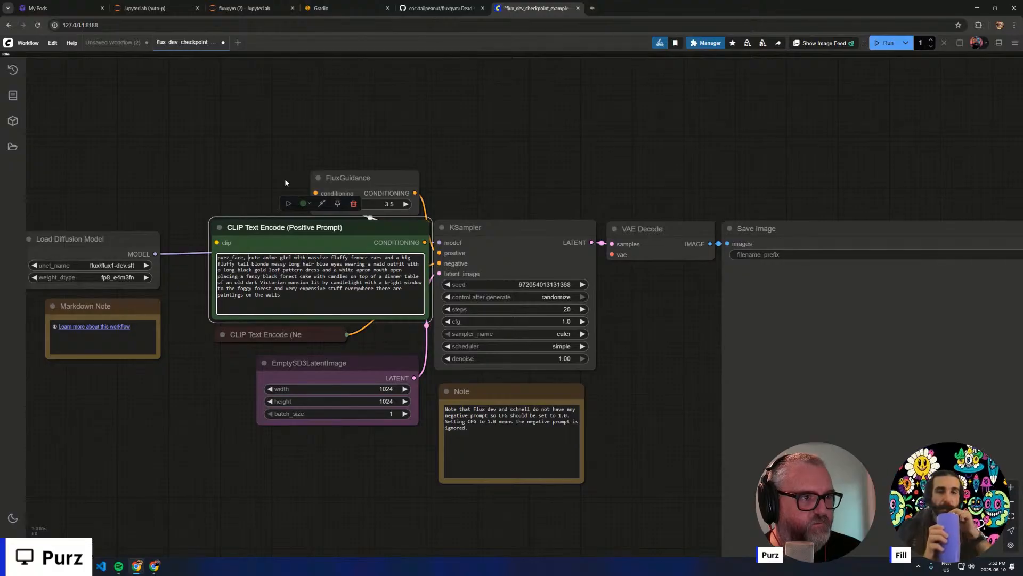
left_click_drag(252, 166, 254, 163)
left_click(241, 131)
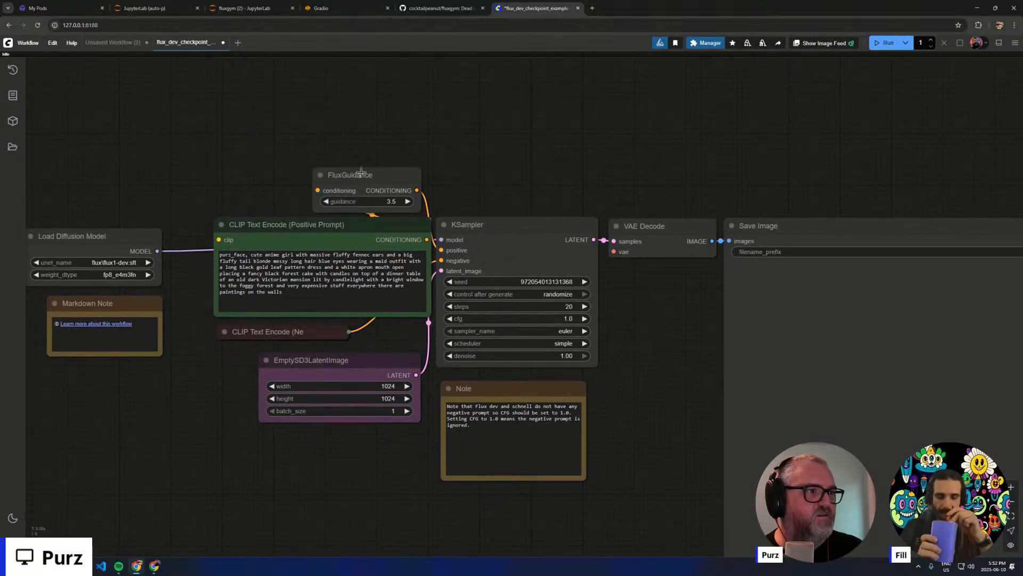
- Move the Load Diffusion Model node up, clear of the other nodes, to make room beneath it
left_click_drag(361, 173, 364, 170)
left_click(244, 193)
left_click_drag(173, 407, 309, 408)
scroll(243, 321, "up", 2)
left_click_drag(305, 194, 399, 313)
left_click_drag(347, 338, 331, 255)
left_click_drag(311, 309, 293, 121)
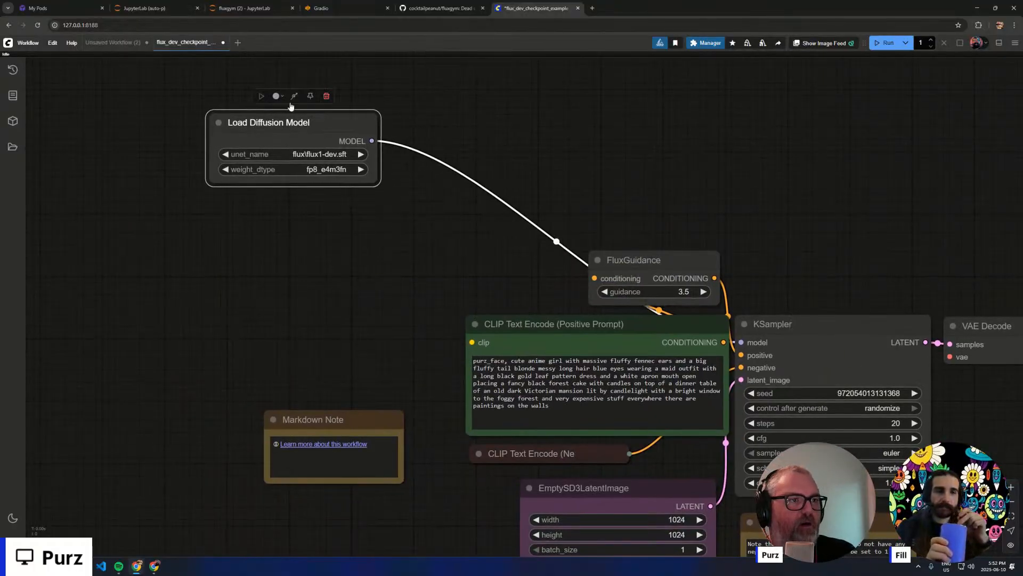
- Add a Load LoRA node and place it directly below the Load Diffusion Model node
double_click(296, 249)
type("load")
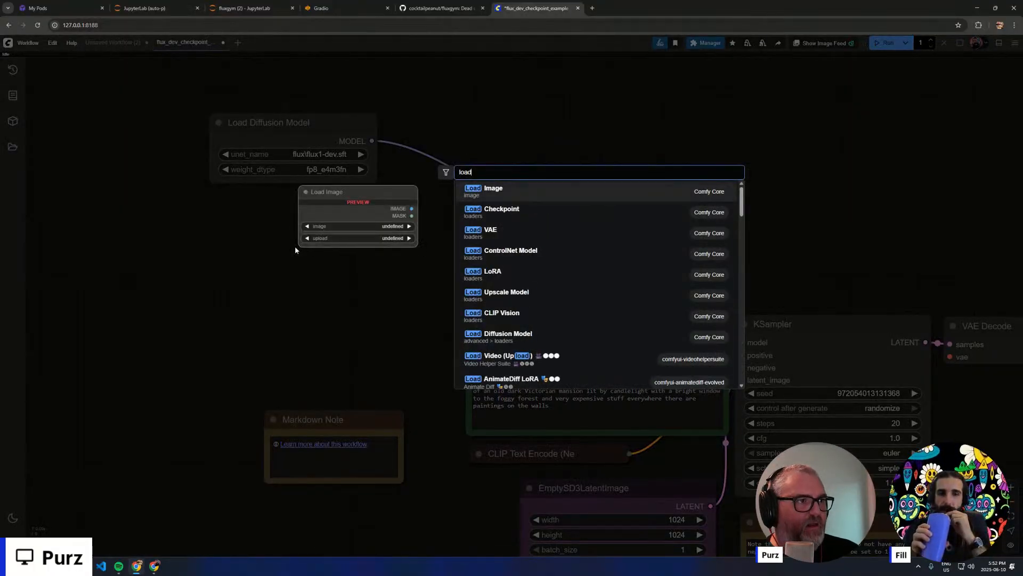
key("BackSpace")
key("BackSpace")
key("BackSpace")
key("BackSpace")
type("lora")
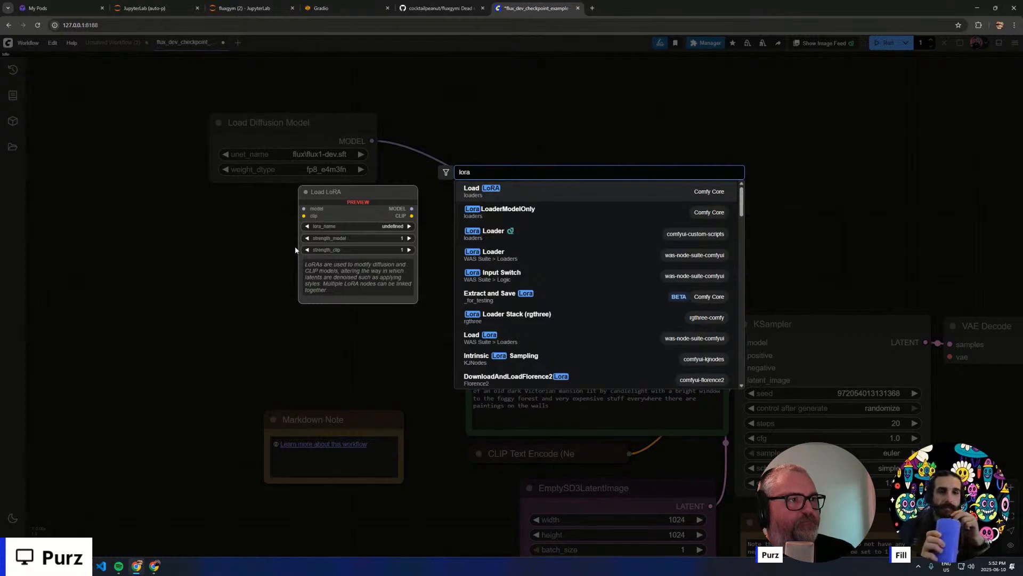
left_click(503, 192)
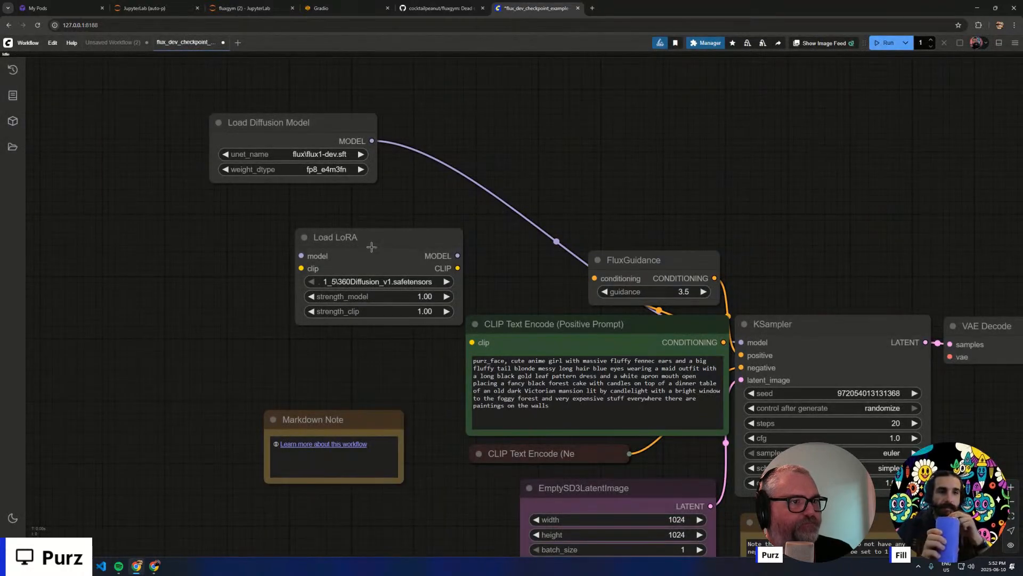
left_click_drag(379, 280, 295, 245)
- Choose flux\private\purz.safetensors as the LoRA file in the Load LoRA node
left_click(296, 245)
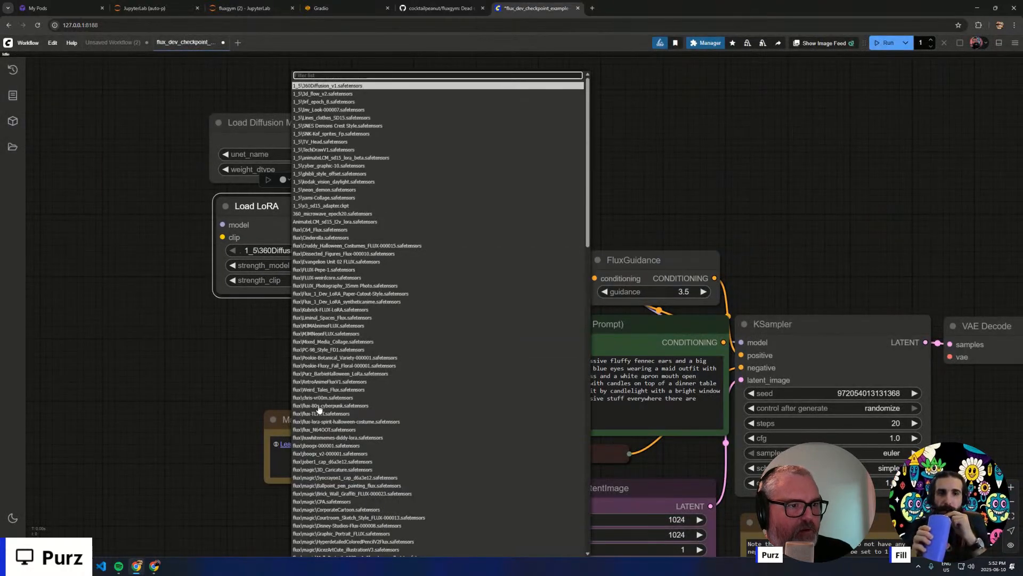
scroll(354, 466, "down", 10)
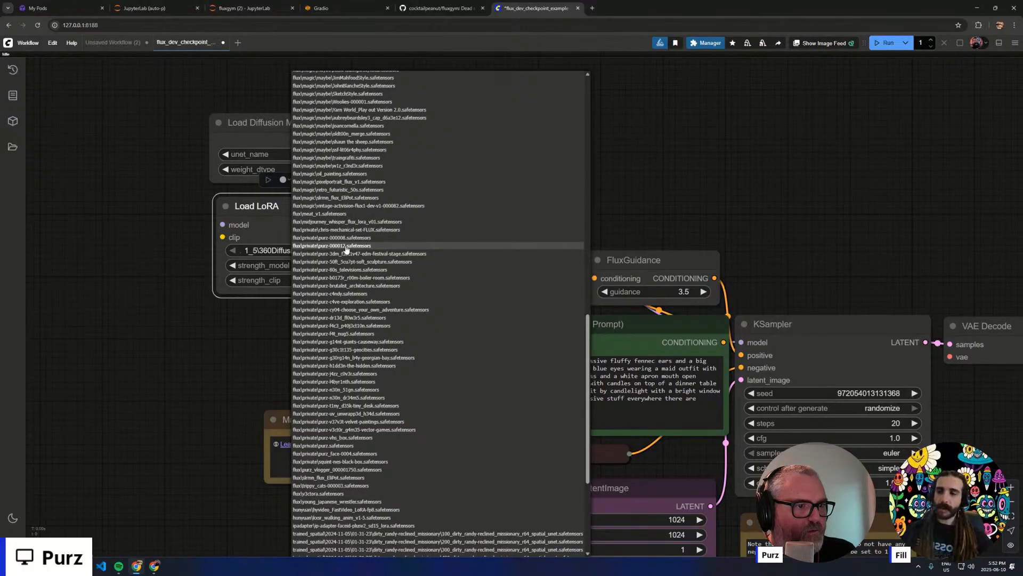
left_click(343, 447)
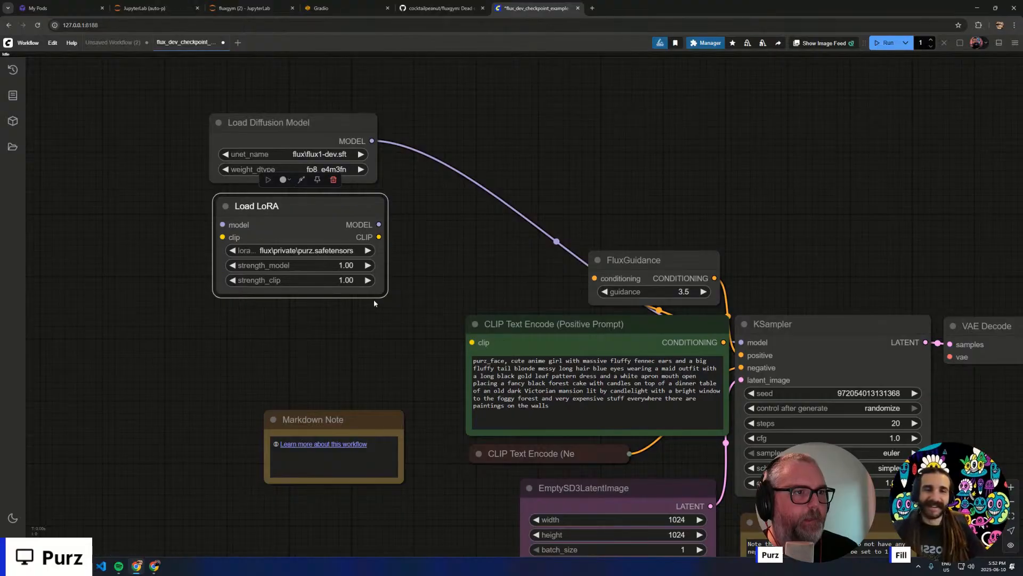
- View the metadata of the LoRA chosen in the Load LoRA node
right_click(301, 224)
left_click(333, 266)
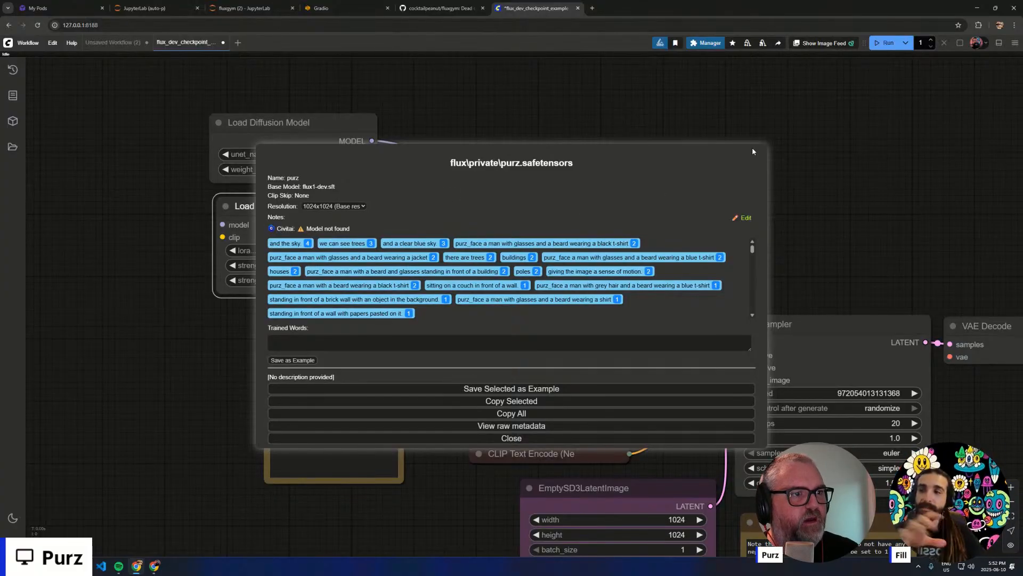
left_click(539, 438)
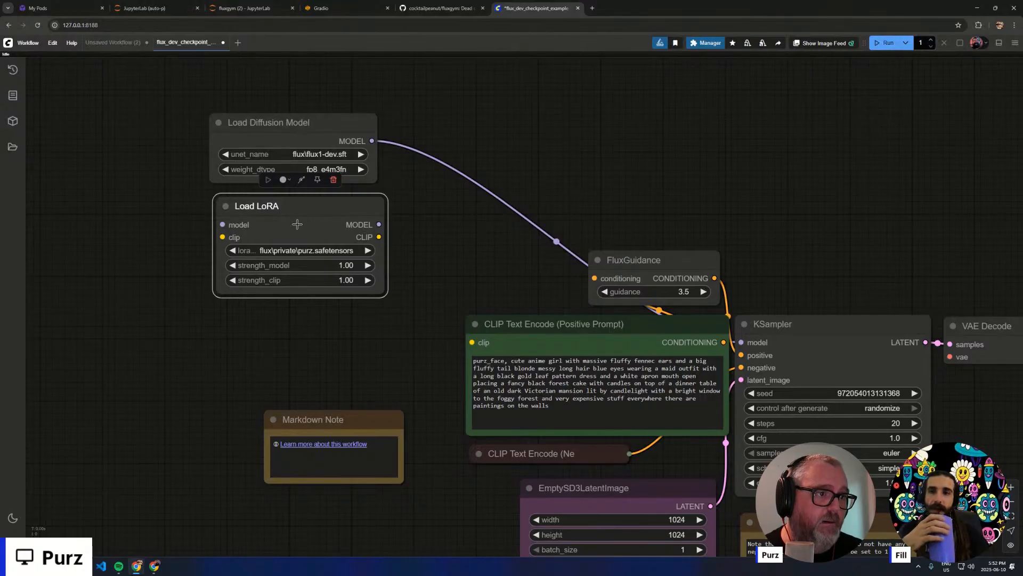
- Look through the available LoRA files in the Load LoRA node and keep flux\private\purz.safetensors selected
left_click(302, 250)
scroll(393, 457, "down", 10)
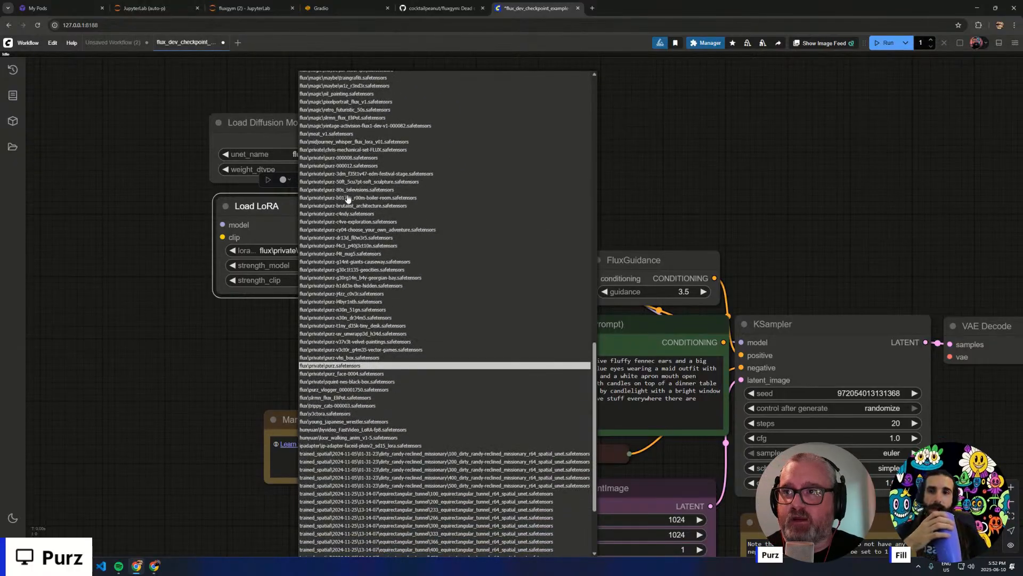
left_click(344, 367)
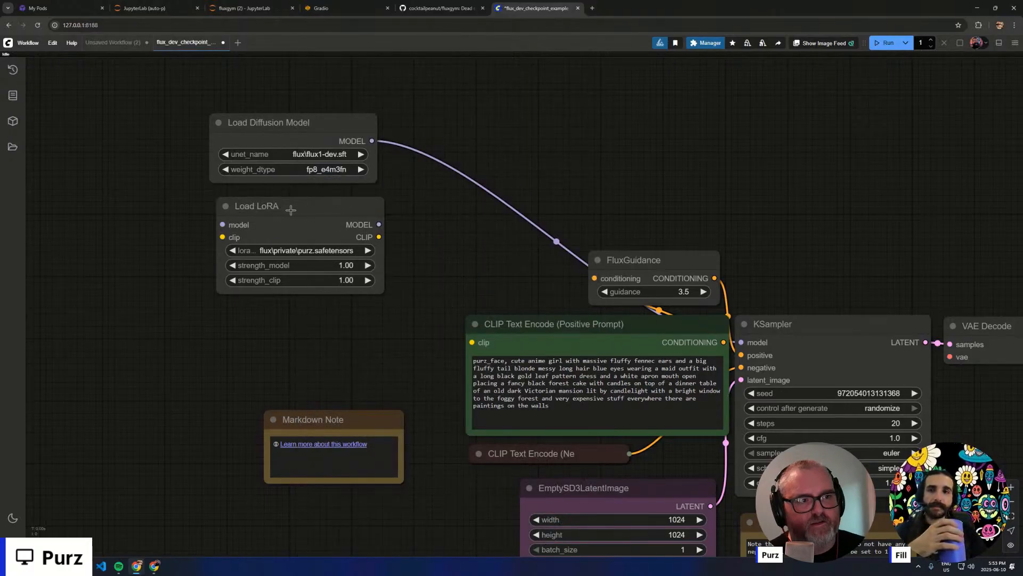
- Examine the training captions in the selected LoRA's info to identify its trigger word
scroll(296, 250, "up", 10)
left_click_drag(565, 253, 648, 291)
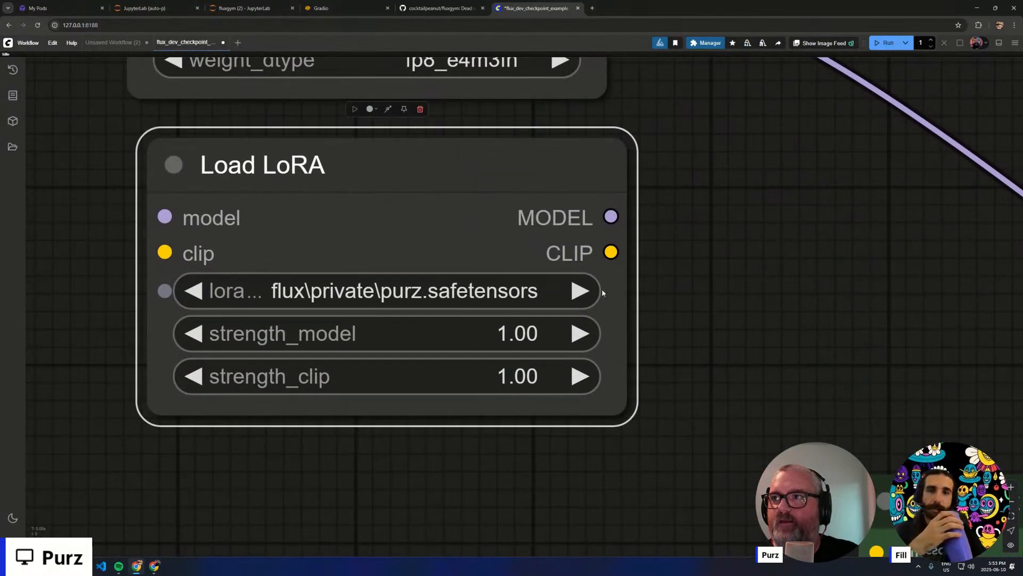
right_click(467, 224)
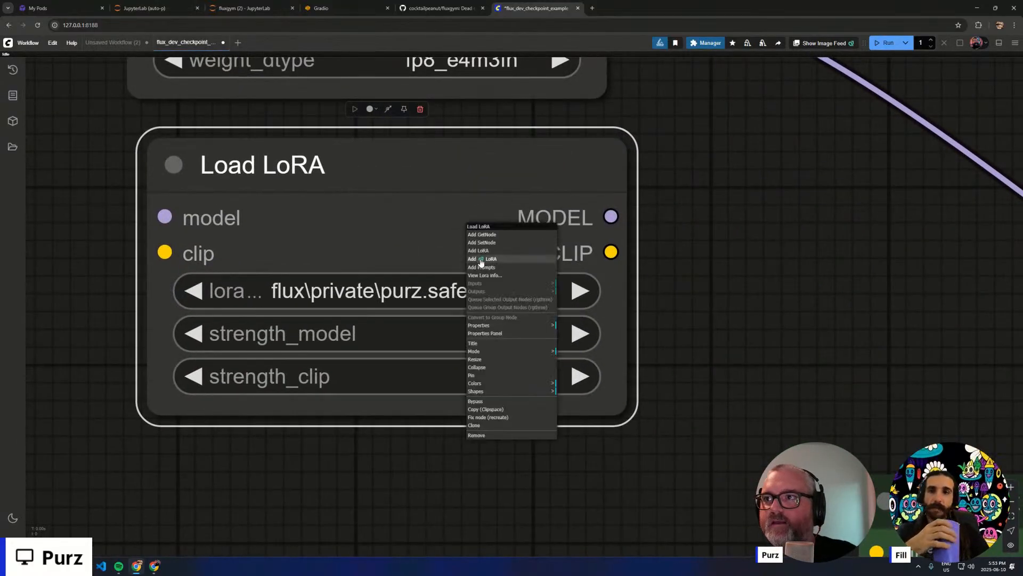
left_click(500, 277)
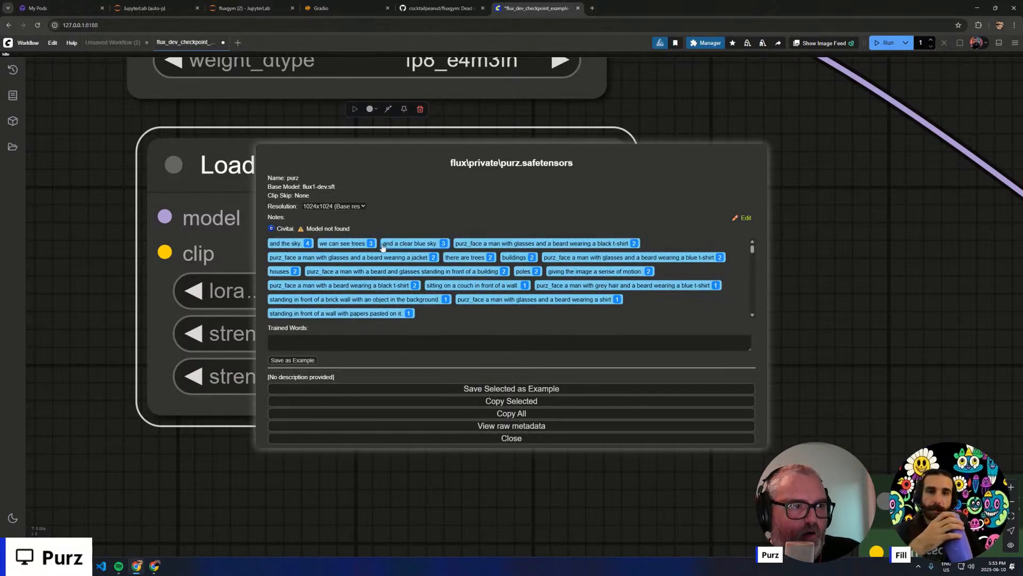
scroll(503, 293, "down", 3)
scroll(506, 291, "down", 3)
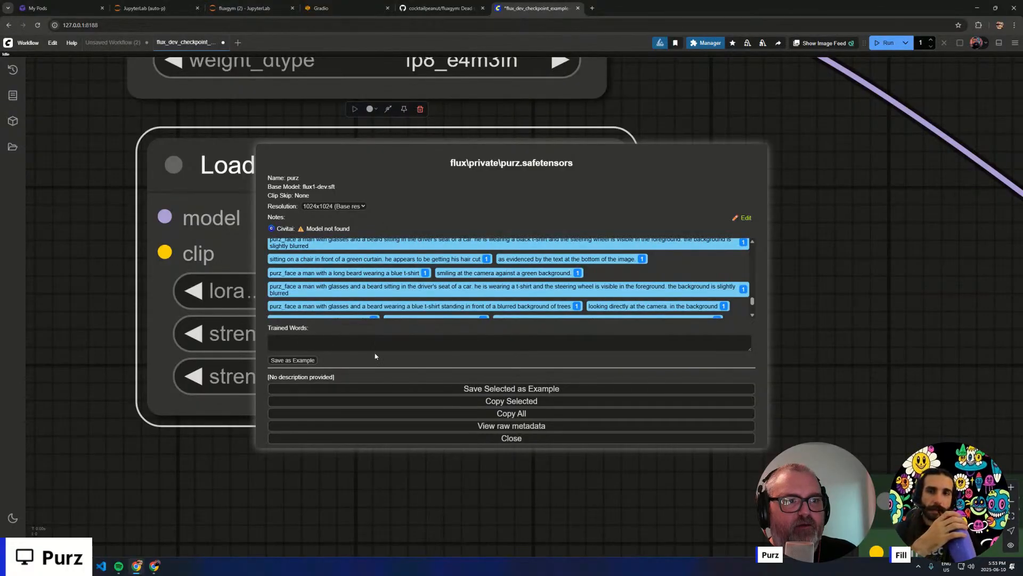
scroll(372, 268, "up", 5)
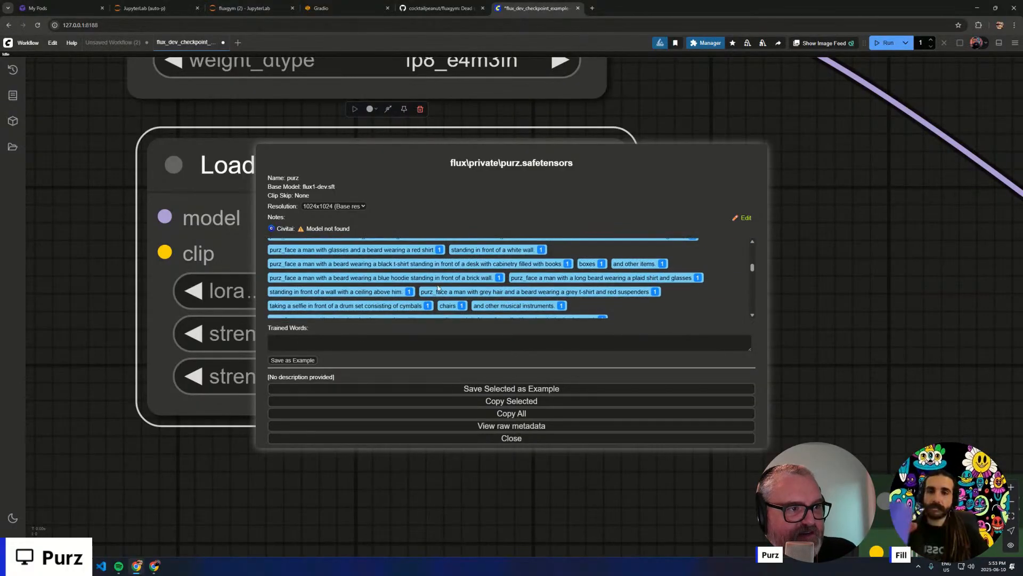
left_click_drag(425, 294, 446, 296)
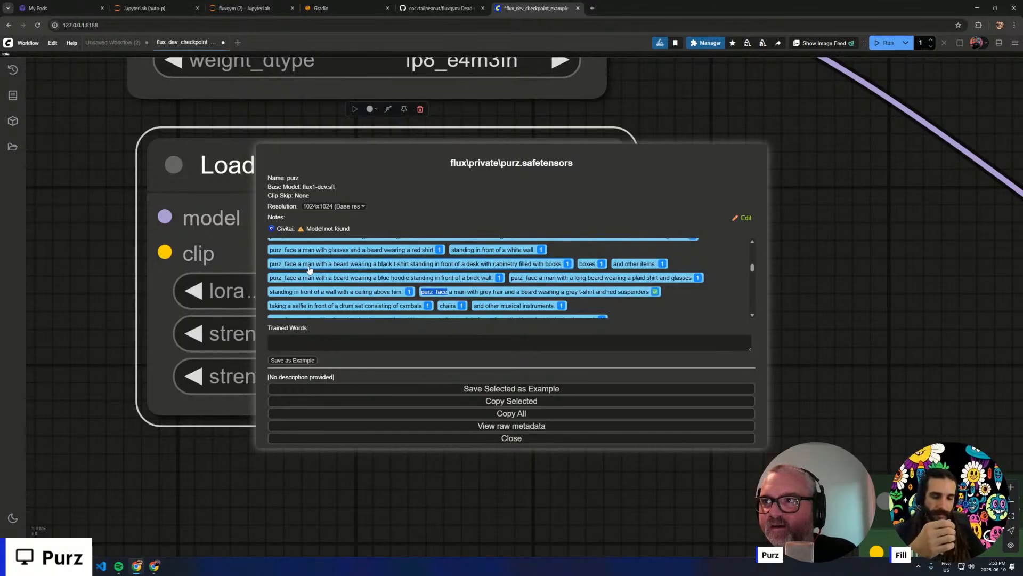
left_click(517, 438)
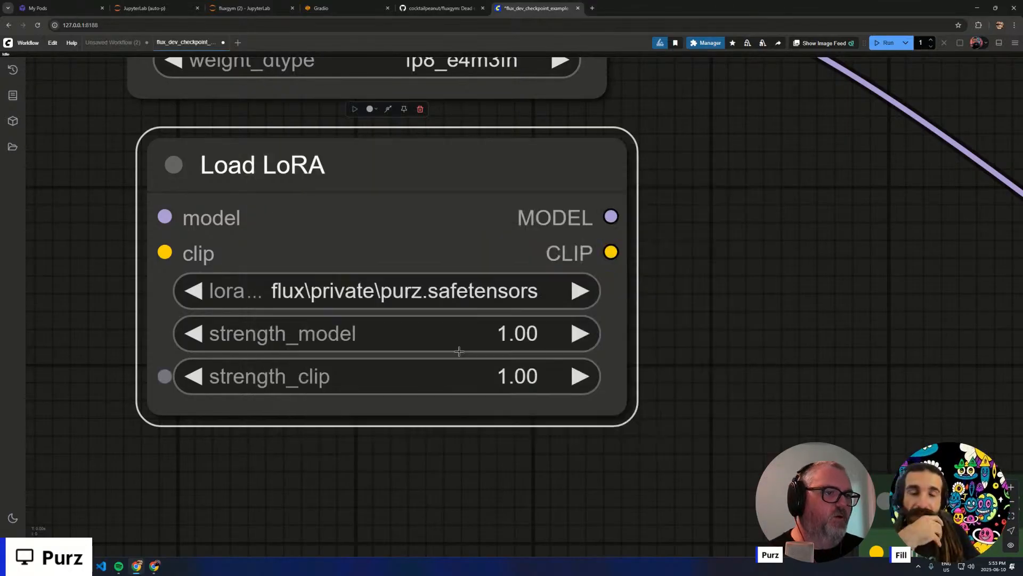
- Connect the Load Diffusion Model output to the Load LoRA model input, and the LoRA's model output to the KSampler
scroll(667, 254, "down", 10)
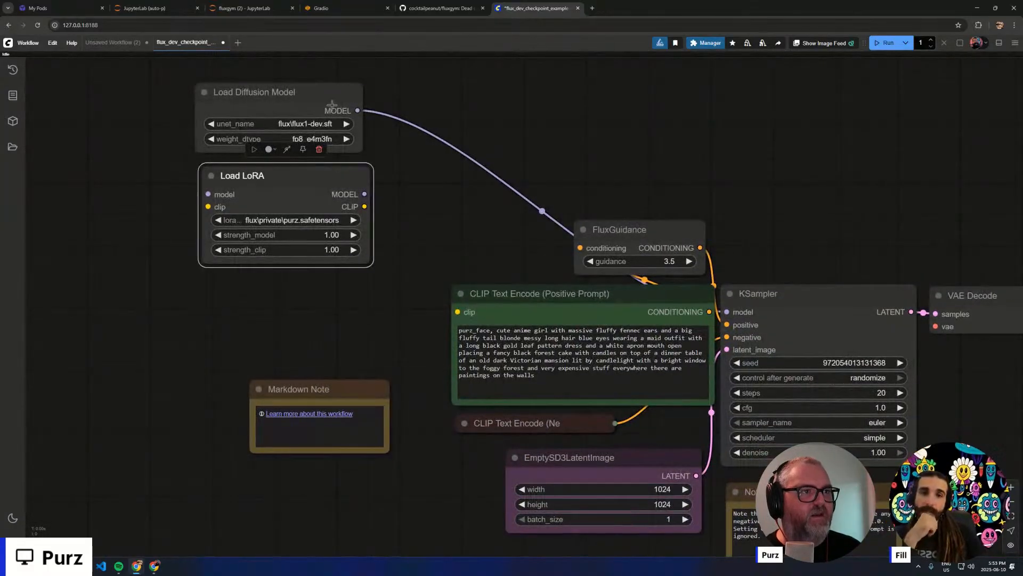
left_click_drag(357, 111, 299, 181)
left_click_drag(364, 194, 726, 312)
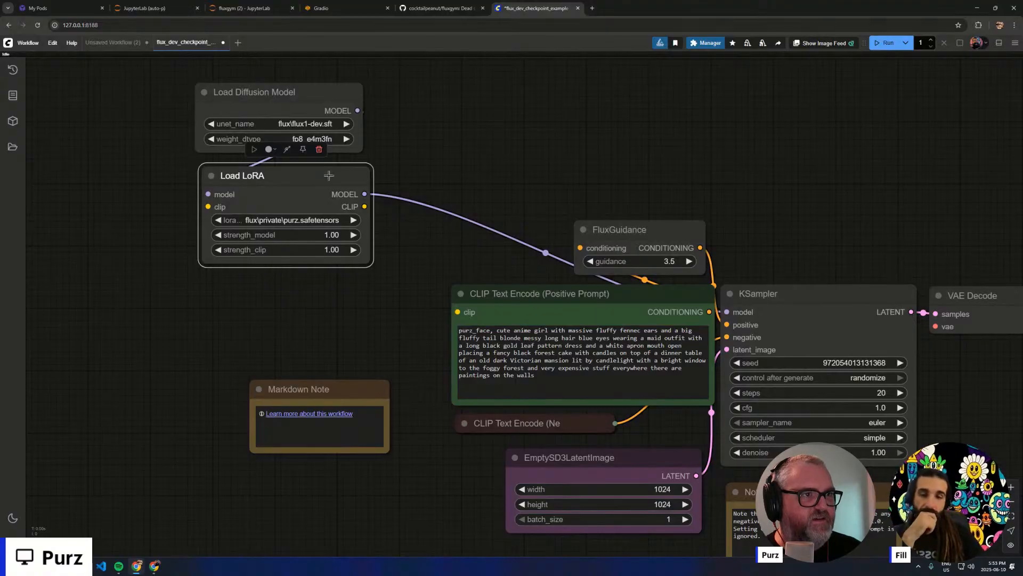
- Rearrange the loaders so Load LoRA sits between the Load Diffusion Model node and the KSampler
left_click_drag(269, 185, 446, 195)
left_click_drag(235, 81, 192, 96)
left_click_drag(252, 103, 195, 98)
left_click_drag(373, 199, 368, 187)
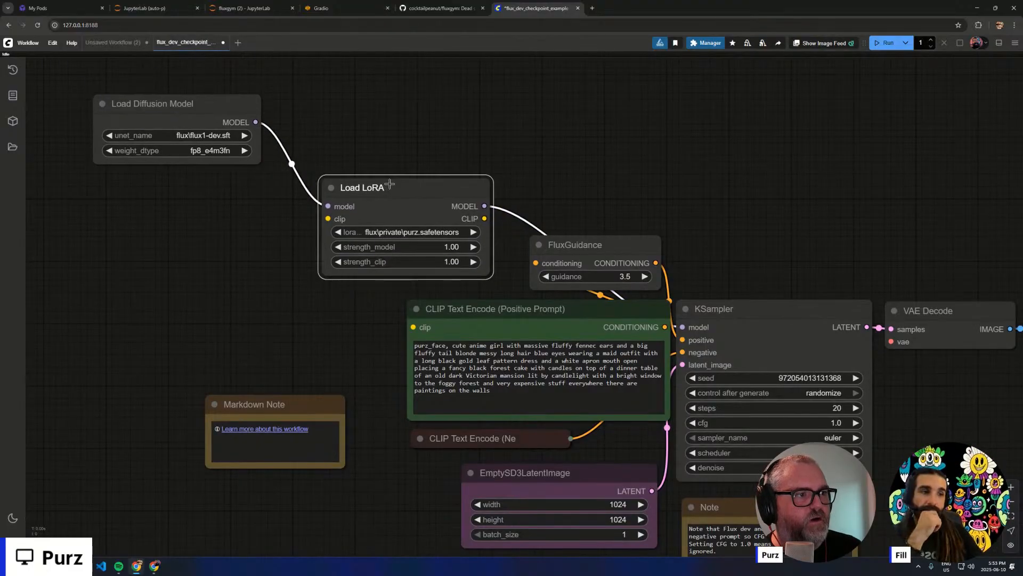
- Add a DualCLIPLoader node and place it below the Load Diffusion Model node
double_click(197, 248)
type("dualcl")
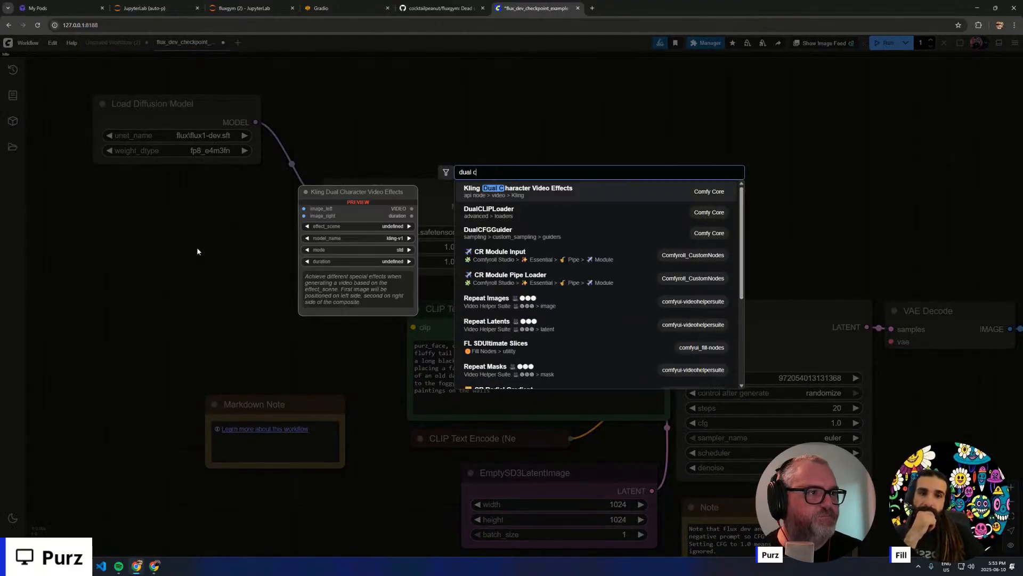
key("BackSpace")
type("cl")
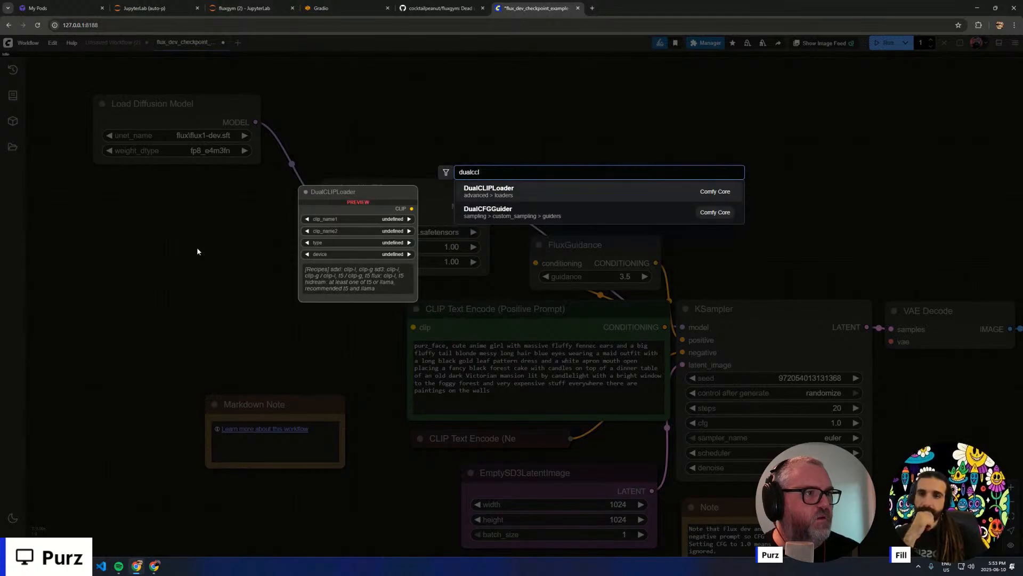
left_click(493, 189)
left_click_drag(324, 236, 218, 184)
- Set the DualCLIPLoader's clip_name1 to t5xxl_fp8_e4m3fn.safetensors, clip_name2 to clip_l.safetensors and type to flux
left_click(214, 216)
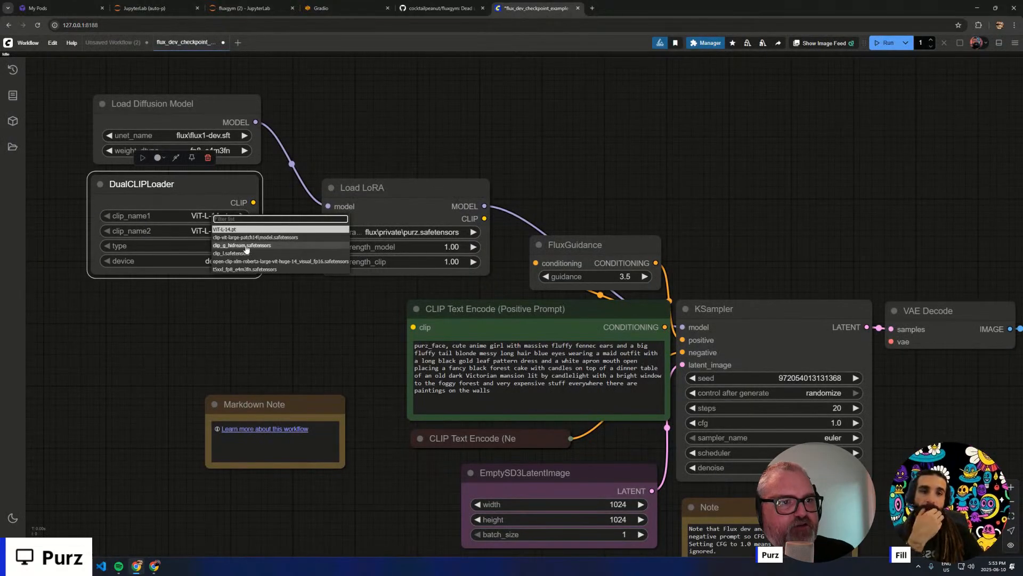
left_click(246, 269)
left_click(216, 232)
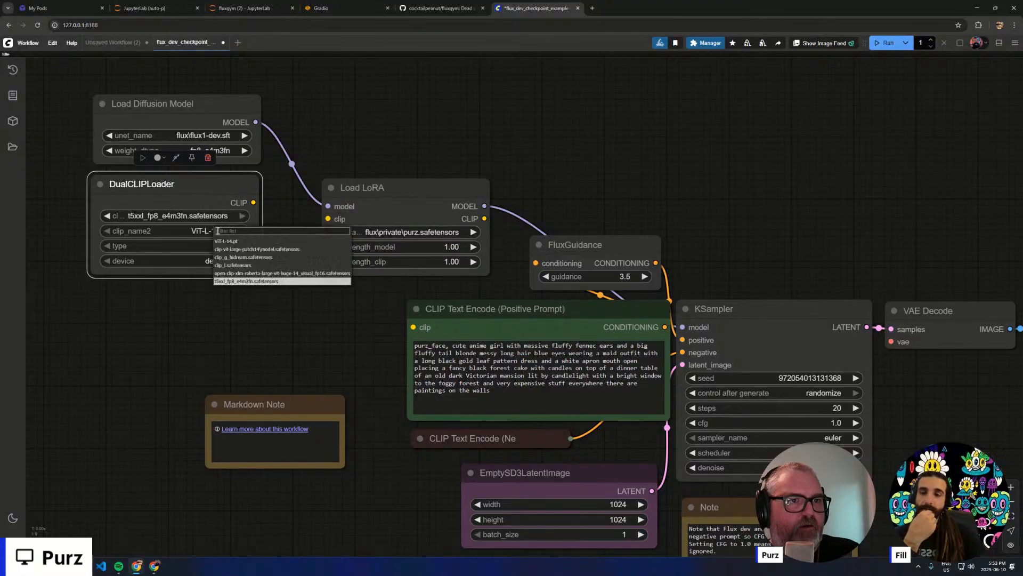
left_click(137, 321)
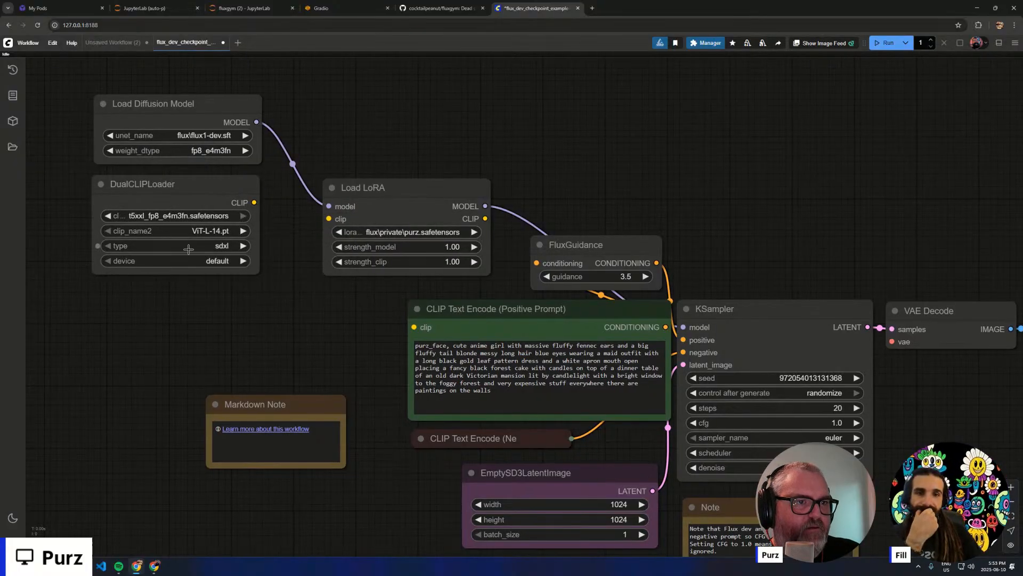
left_click(199, 232)
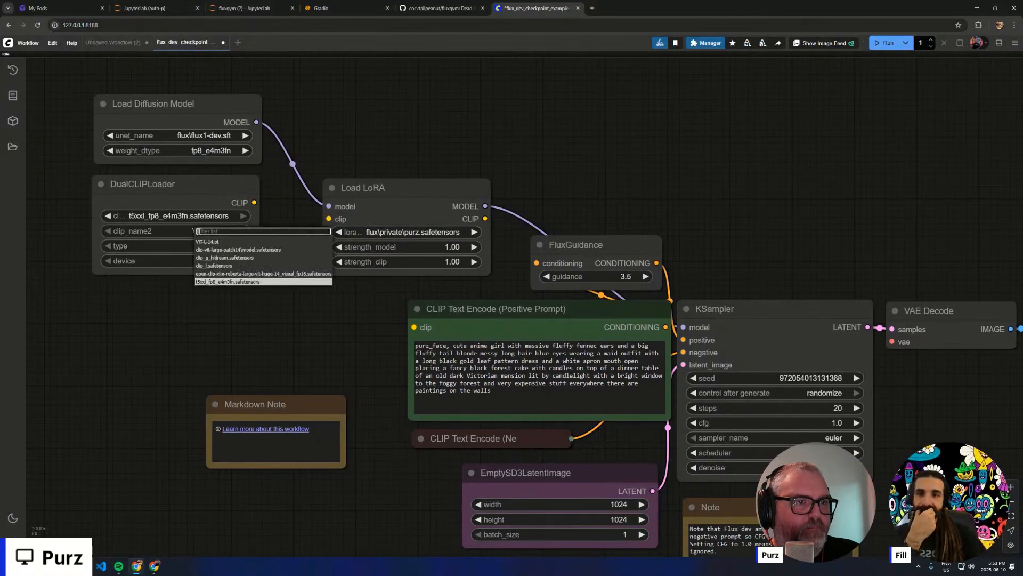
left_click(221, 266)
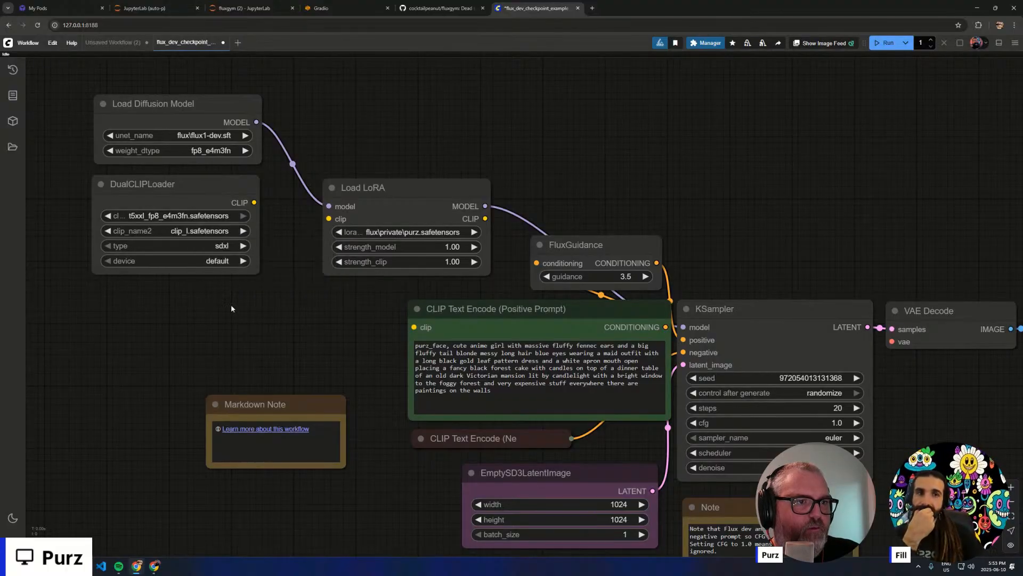
left_click(224, 247)
left_click(246, 273)
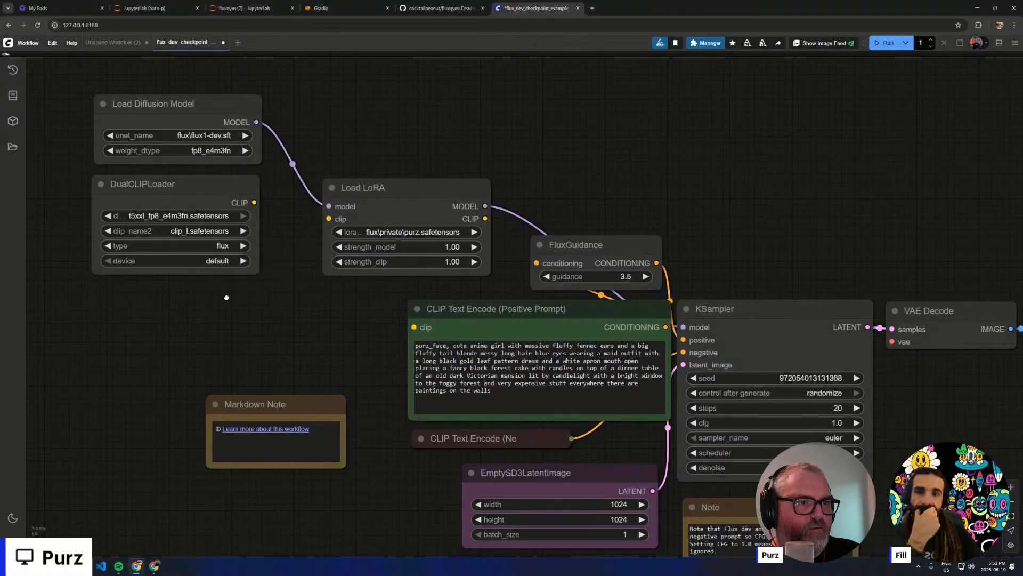
left_click(218, 264)
left_click_drag(176, 276, 177, 278)
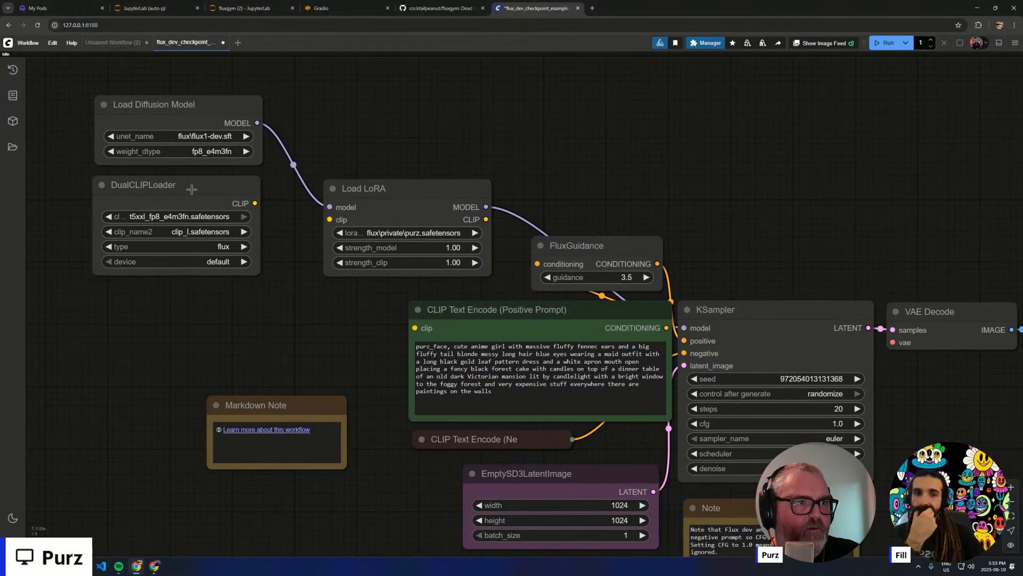
- Connect the DualCLIPLoader's CLIP output to the Load LoRA node's clip input
left_click_drag(251, 203, 329, 219)
scroll(272, 213, "up", 5)
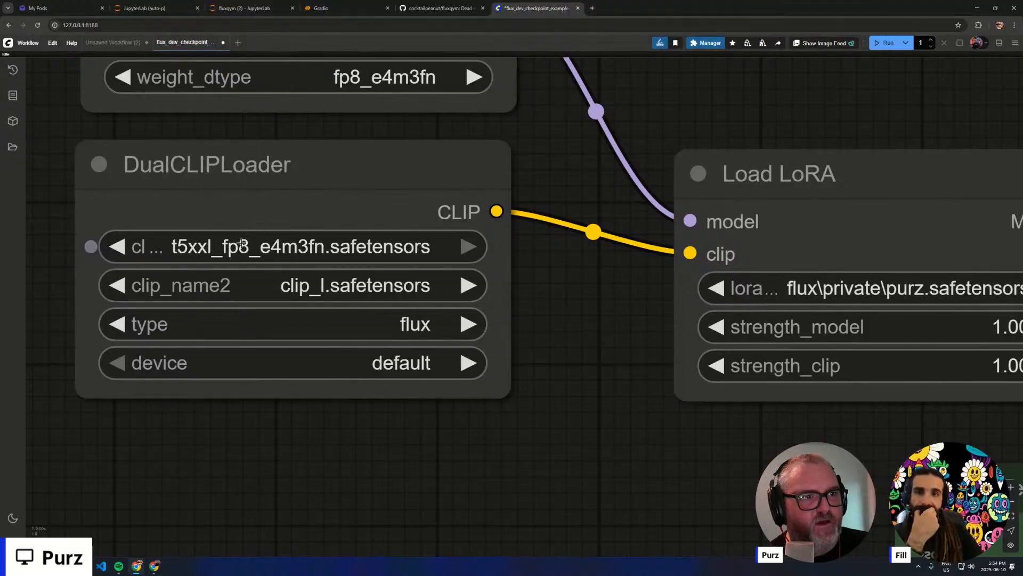
scroll(295, 272, "down", 5)
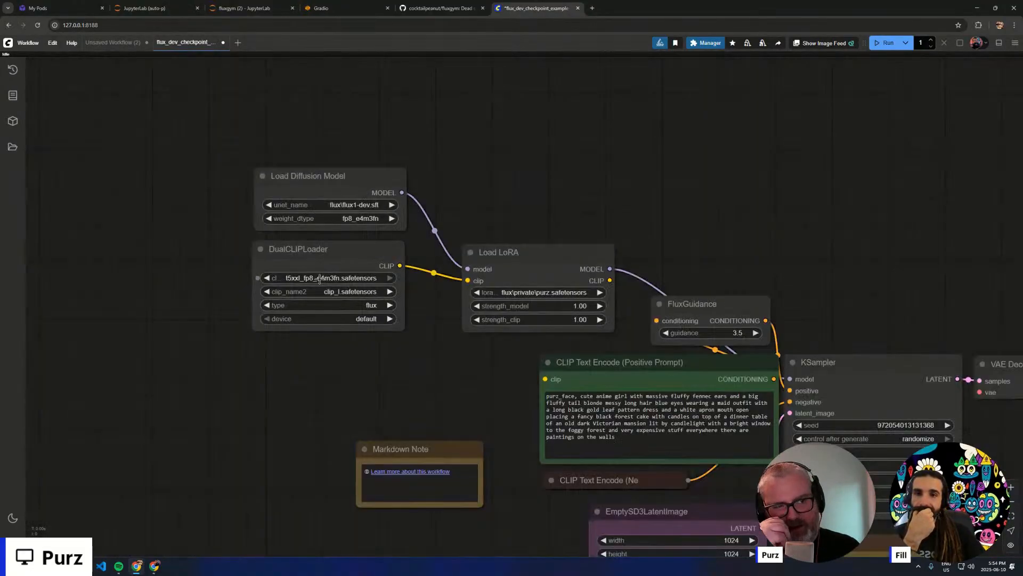
- Move the Load Diffusion Model and DualCLIPLoader nodes down and group them closely with the Load LoRA node
left_click_drag(306, 140, 337, 339)
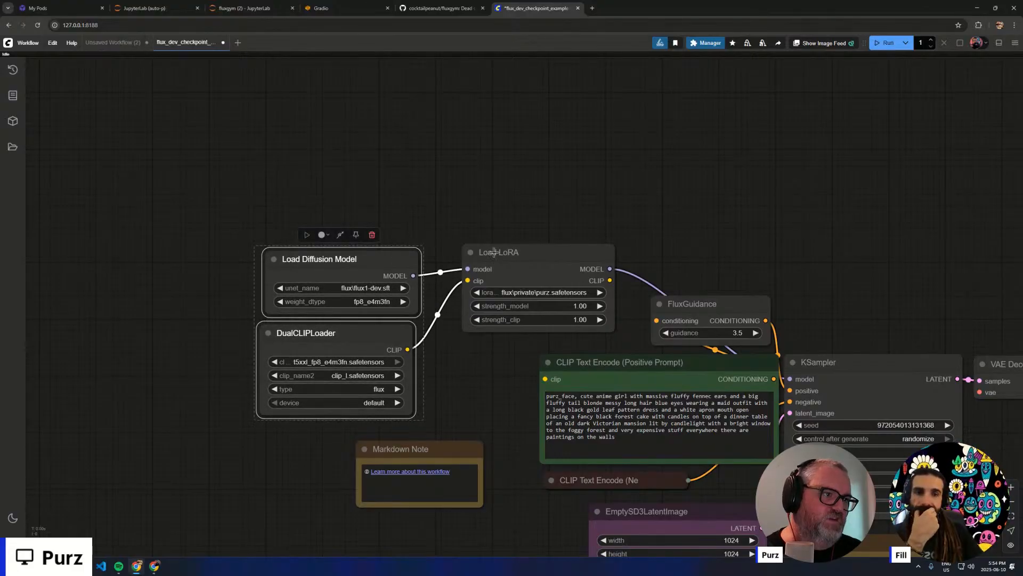
left_click_drag(494, 252, 468, 262)
left_click(481, 190)
left_click_drag(474, 190, 331, 135)
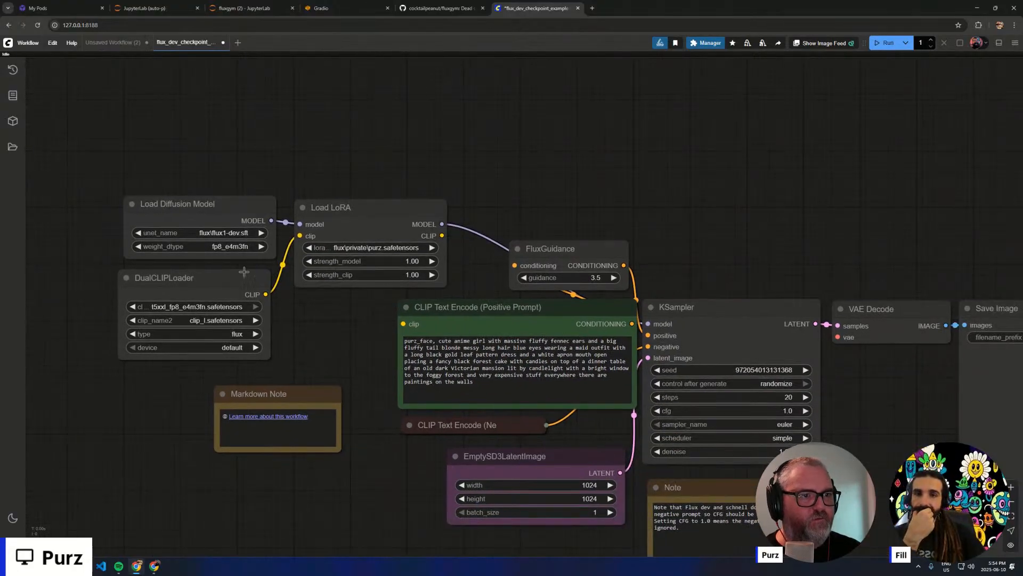
left_click_drag(245, 272, 251, 272)
left_click(378, 149)
left_click_drag(465, 216, 308, 162)
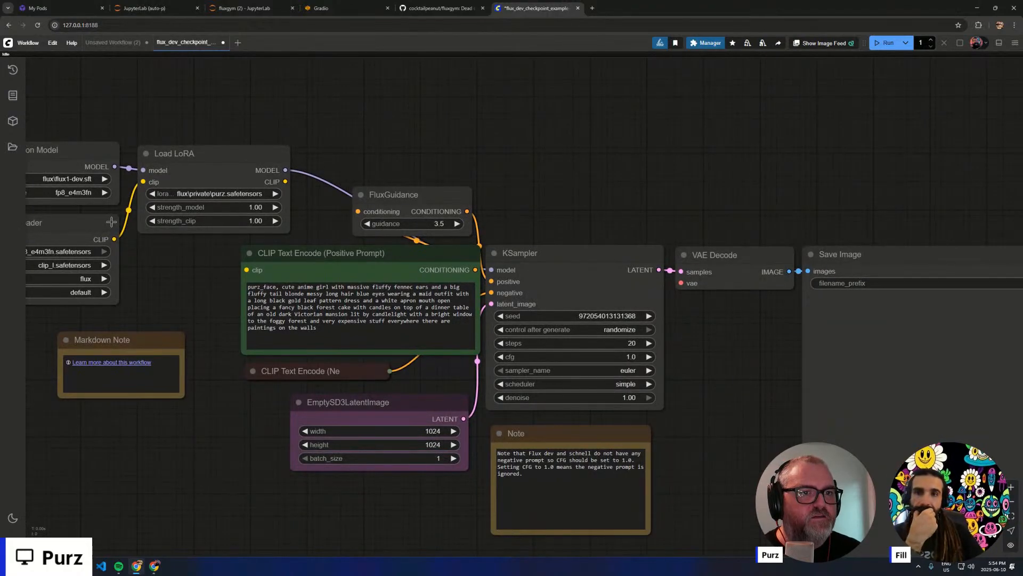
left_click_drag(112, 222, 113, 221)
left_click(119, 108)
left_click_drag(175, 119, 306, 111)
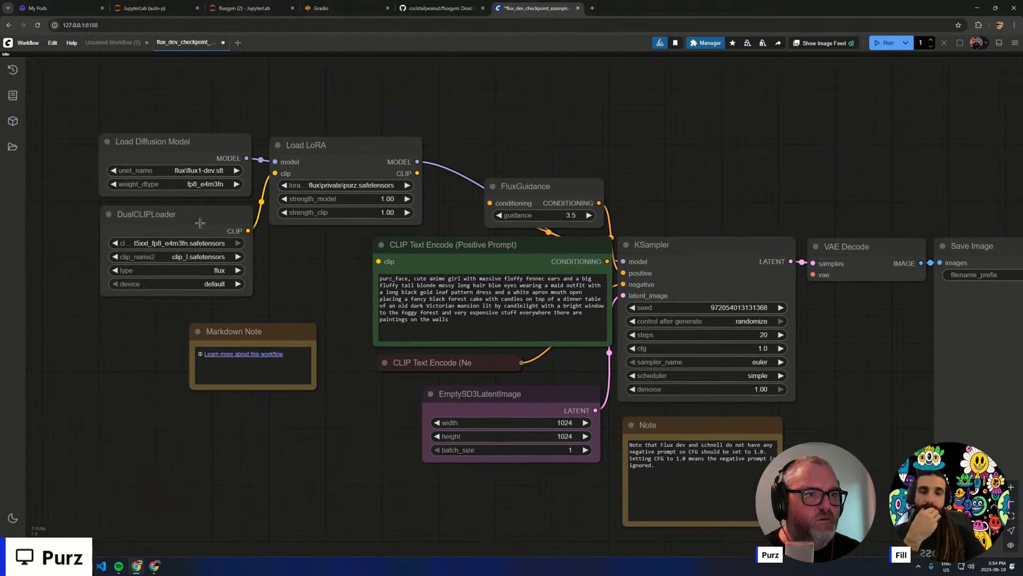
- Change the positive prompt to "purz_face, a man dancing" and try to run the workflow
left_click(325, 168)
left_click_drag(440, 157, 320, 108)
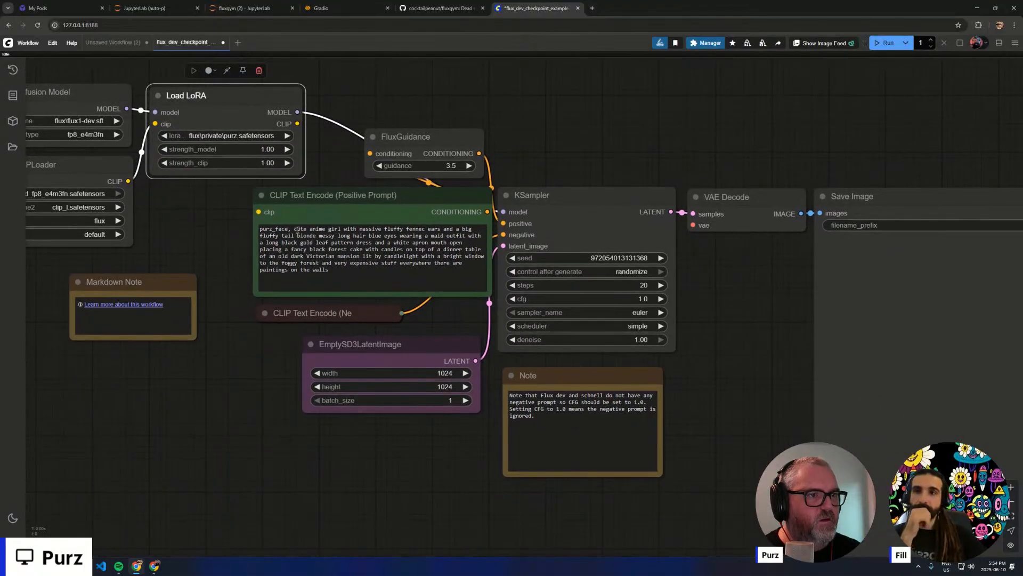
left_click_drag(297, 230, 427, 330)
key("BackSpace")
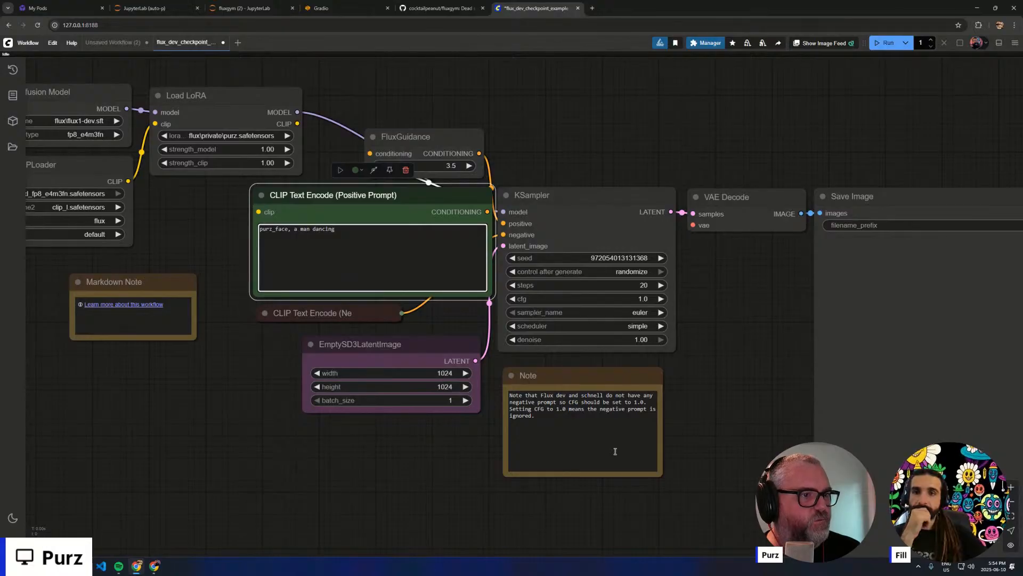
key("ctrl+Return")
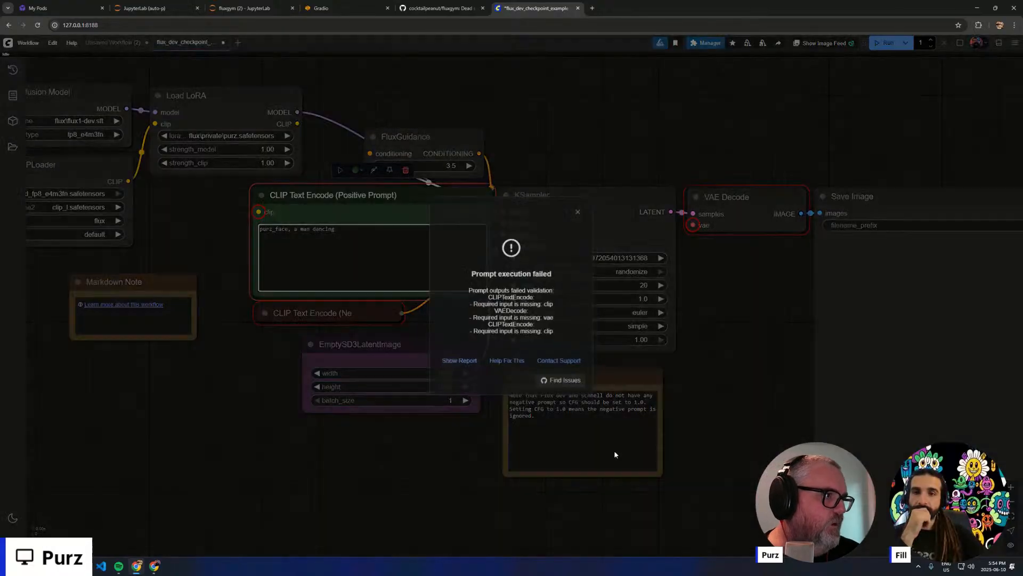
left_click(582, 206)
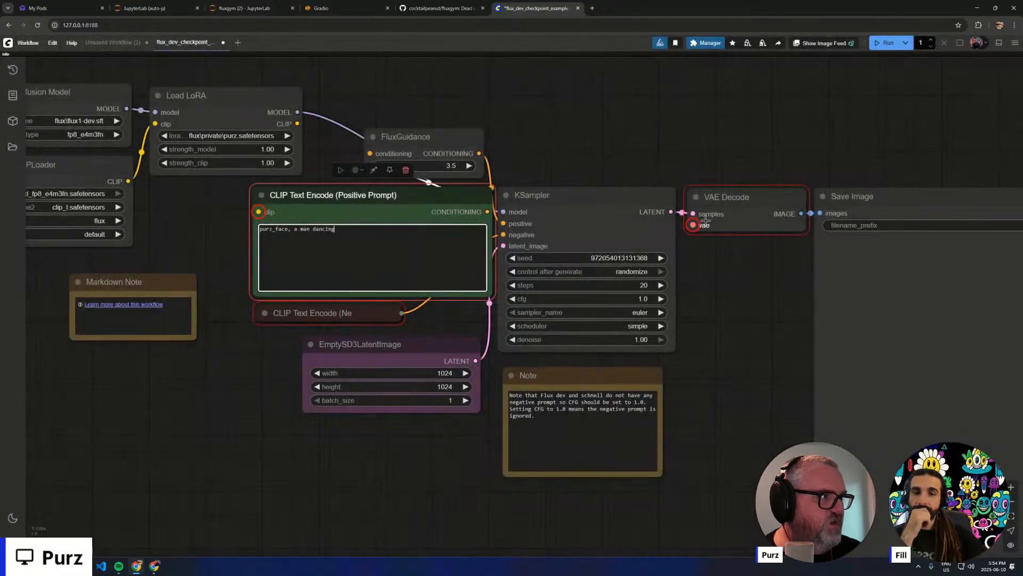
- Add a Load VAE node from VAE Decode's vae input and set its vae_name to ae.sft
left_click_drag(692, 225, 84, 375)
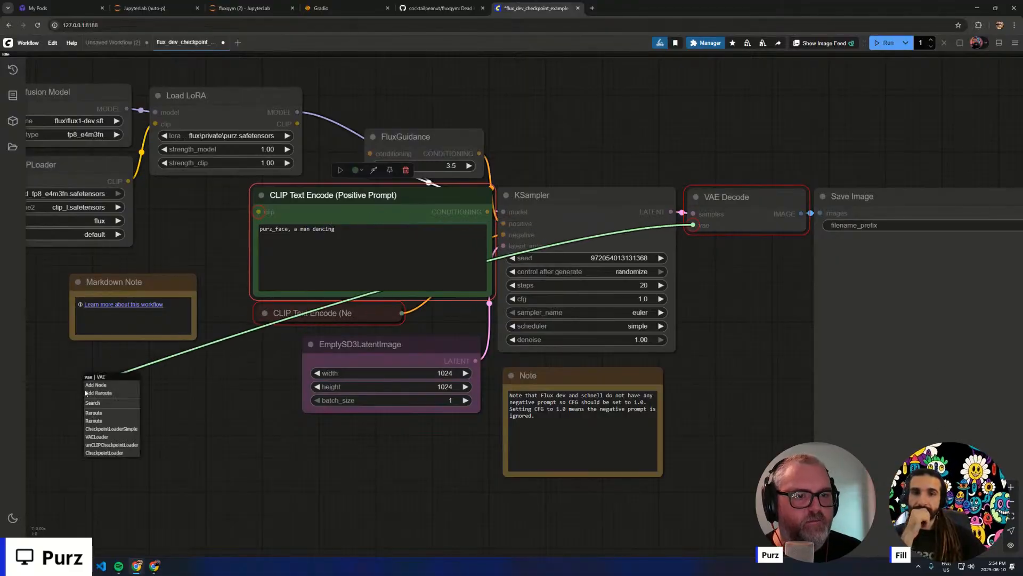
left_click(97, 437)
left_click(138, 406)
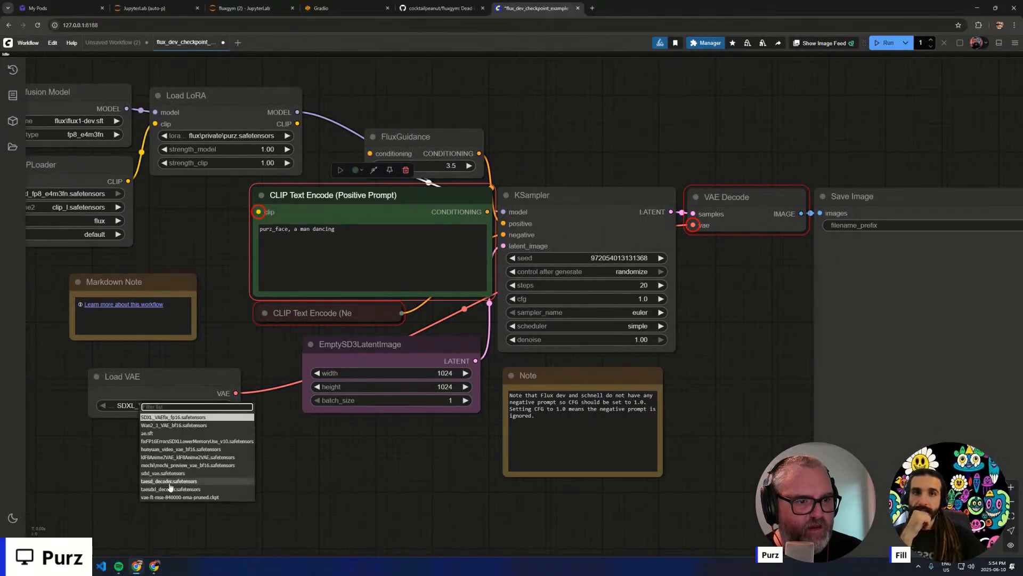
left_click(166, 433)
- Place the Load VAE node directly below the DualCLIPLoader
left_click_drag(140, 448, 355, 488)
left_click_drag(456, 450, 397, 442)
left_click_drag(309, 296, 300, 301)
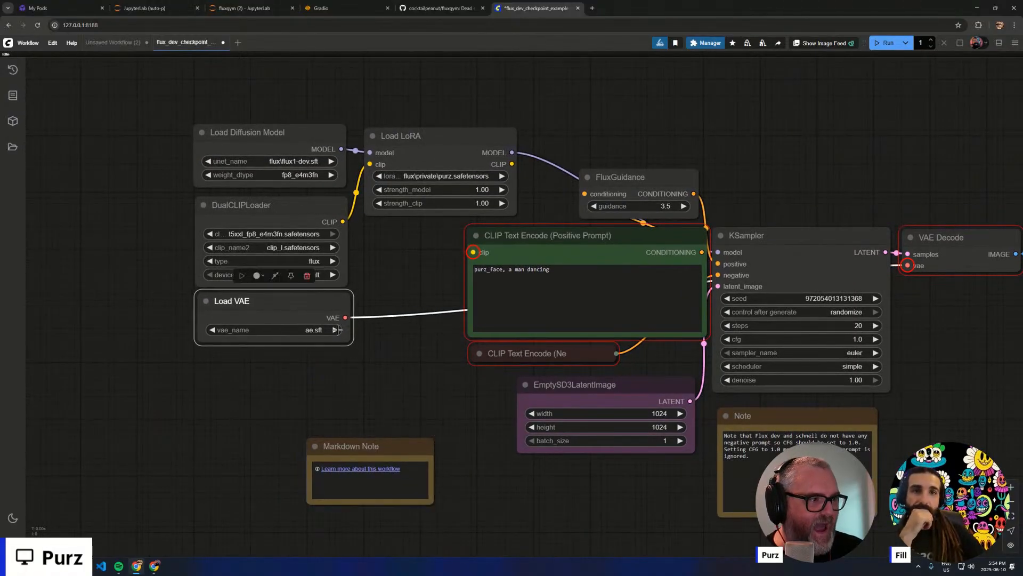
- Expand the collapsed negative prompt node and connect the Load LoRA CLIP output to its clip input
left_click_drag(420, 367, 287, 347)
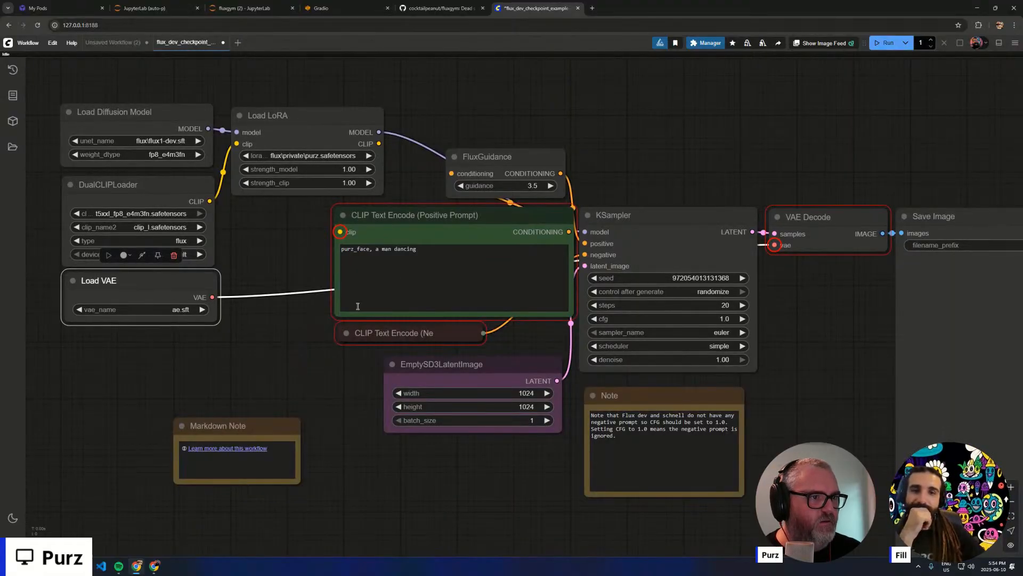
left_click(346, 333)
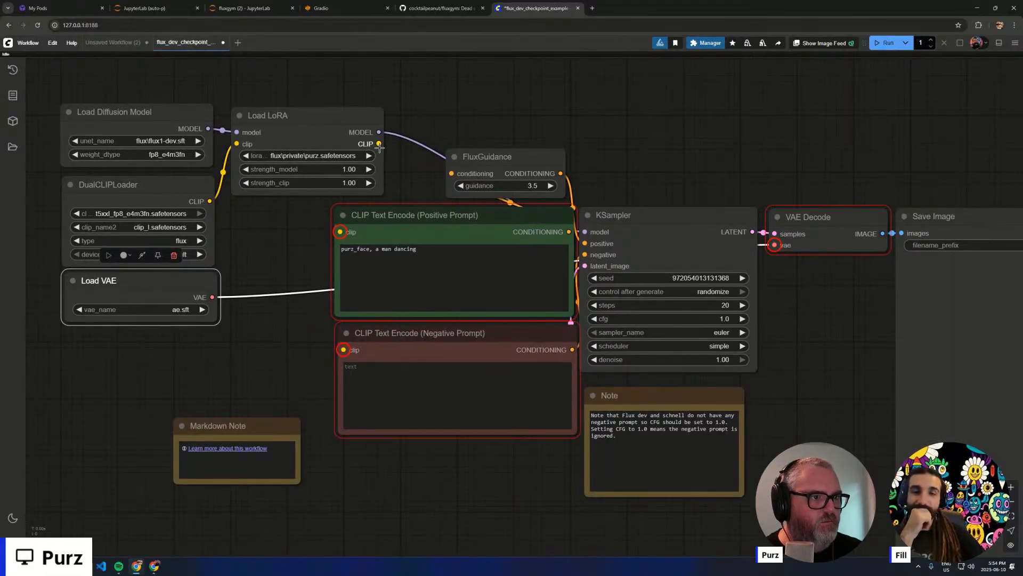
left_click_drag(379, 144, 343, 350)
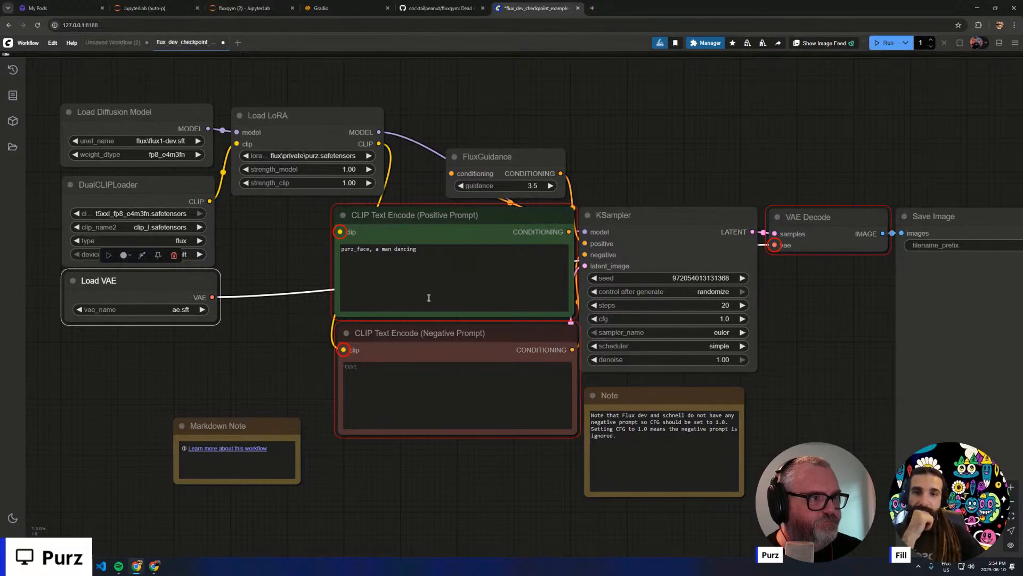
- Enter "nsfw, nude" as the negative prompt and try to run the workflow
left_click(437, 384)
type("nsfw, nude")
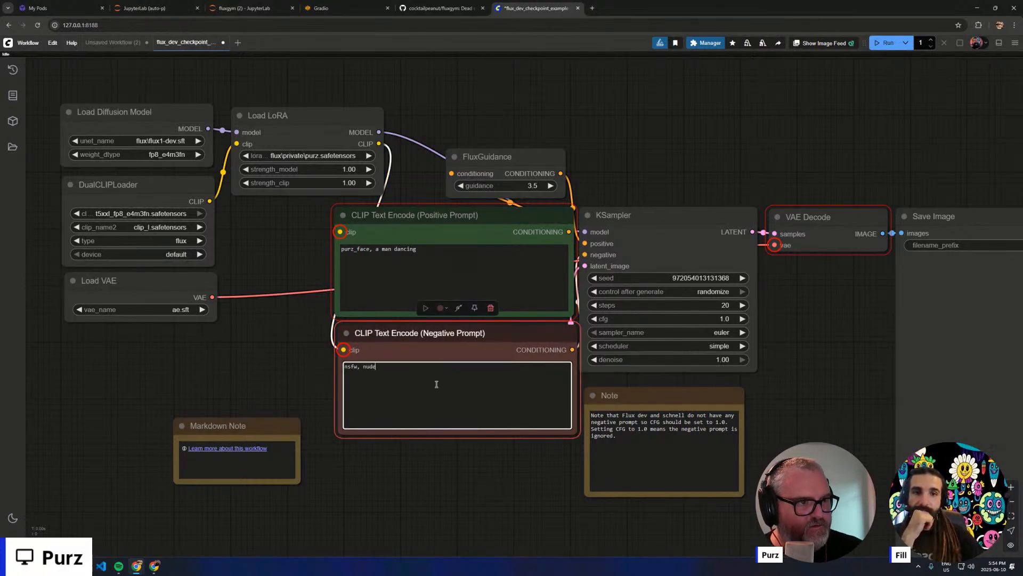
key("ctrl+Return")
left_click(583, 222)
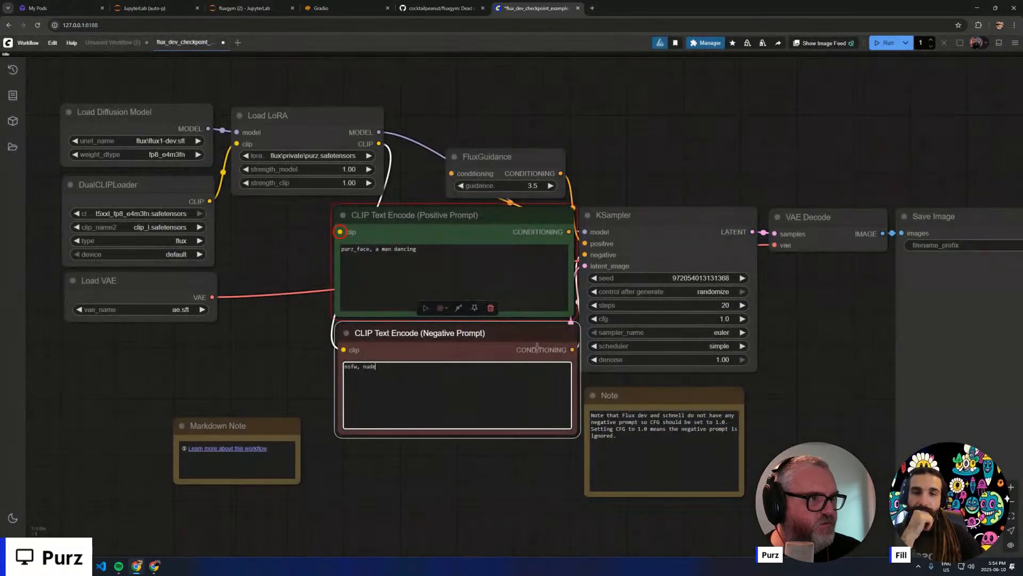
- Connect the positive prompt's clip input to the Load LoRA CLIP output and run the workflow
left_click_drag(340, 231, 379, 145)
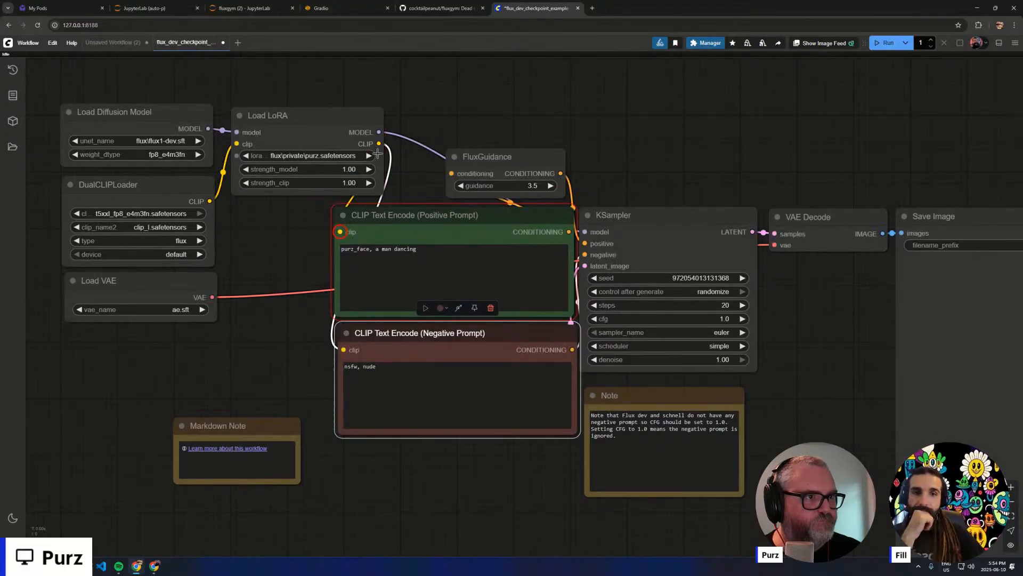
key("ctrl+Return")
scroll(457, 354, "down", 1)
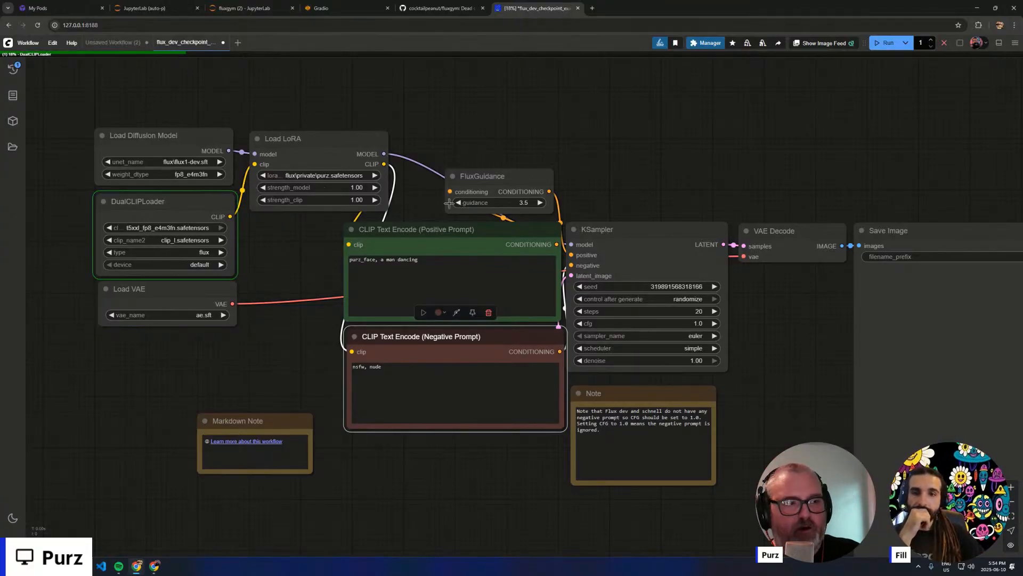
- Move the loader nodes closer to the prompt nodes, and lower the diffusion model, CLIP and VAE loaders below Load LoRA's level
left_click(320, 268)
left_click_drag(178, 103, 297, 303)
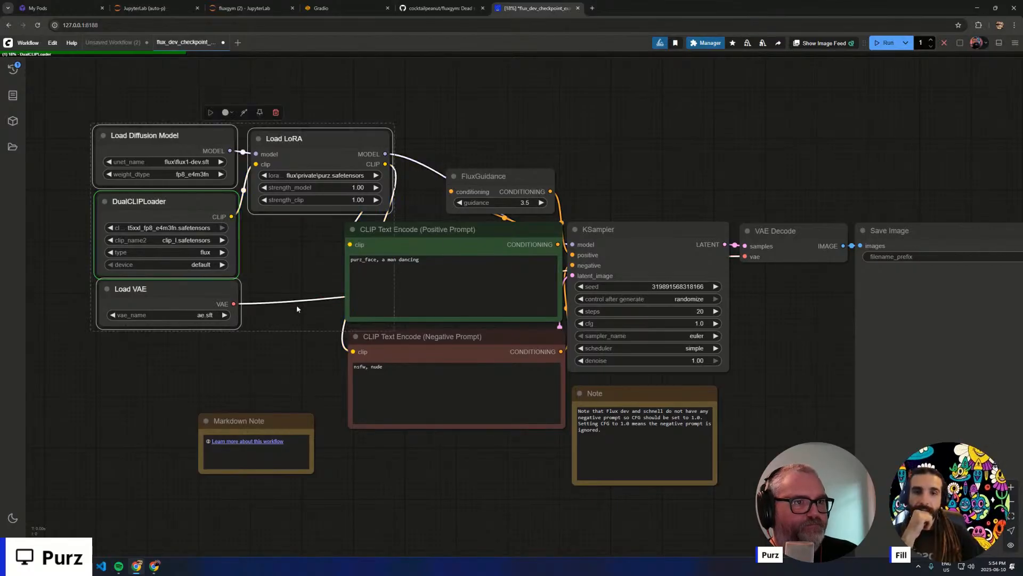
left_click_drag(213, 286, 260, 290)
left_click(313, 286)
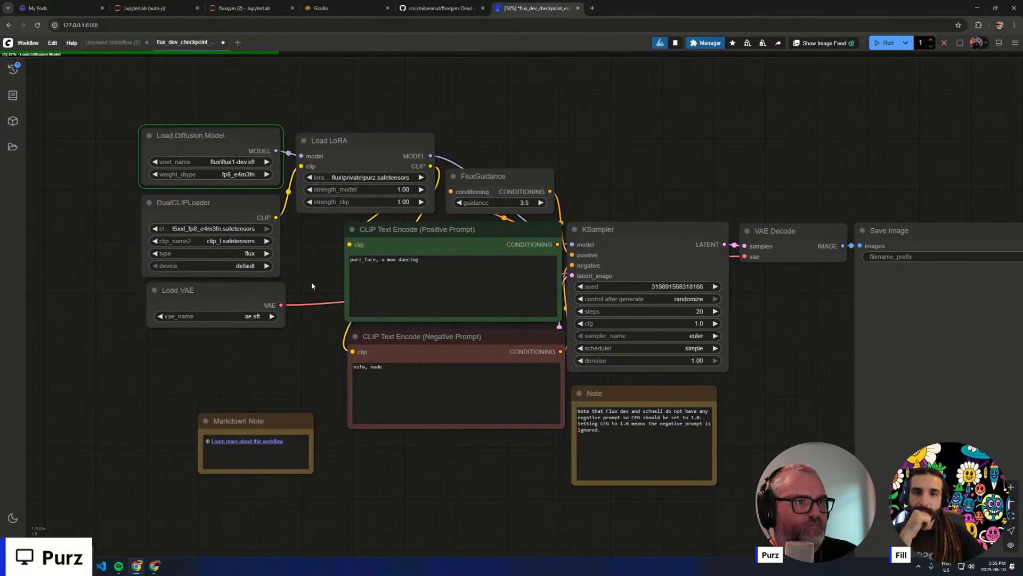
left_click_drag(271, 351, 203, 84)
left_click_drag(220, 157, 226, 229)
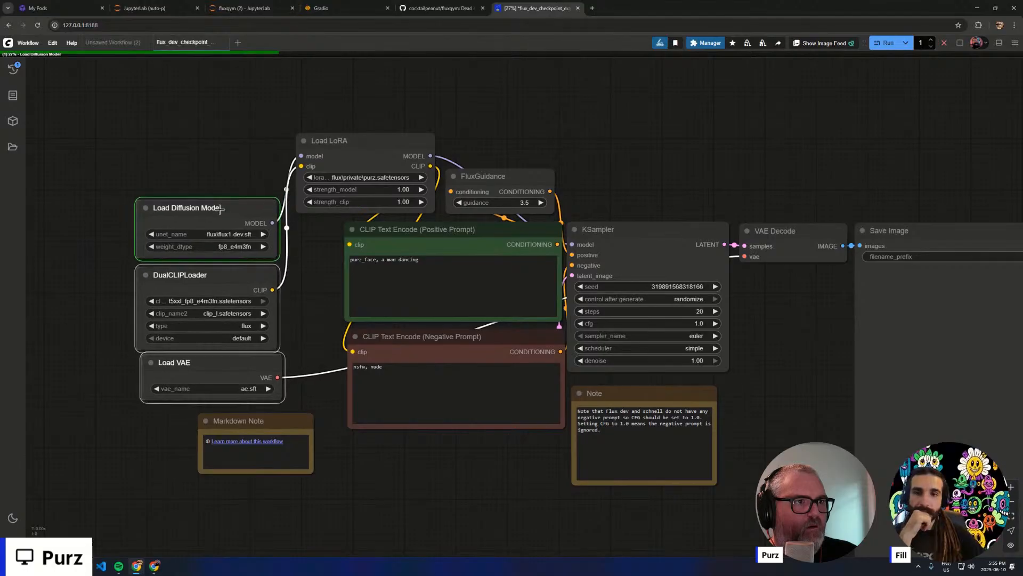
left_click(206, 107)
- Review the loader, prompt and sampler nodes during the run, and check the progress in the ComfyUI console window
left_click_drag(567, 148, 350, 113)
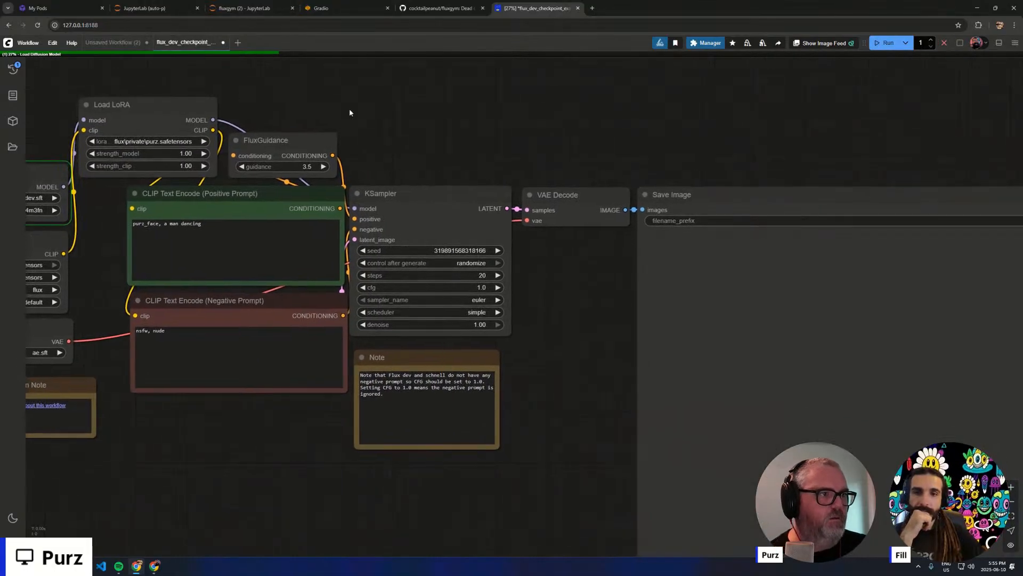
left_click_drag(461, 130, 590, 130)
scroll(477, 128, "up", 4)
left_click_drag(427, 127, 600, 94)
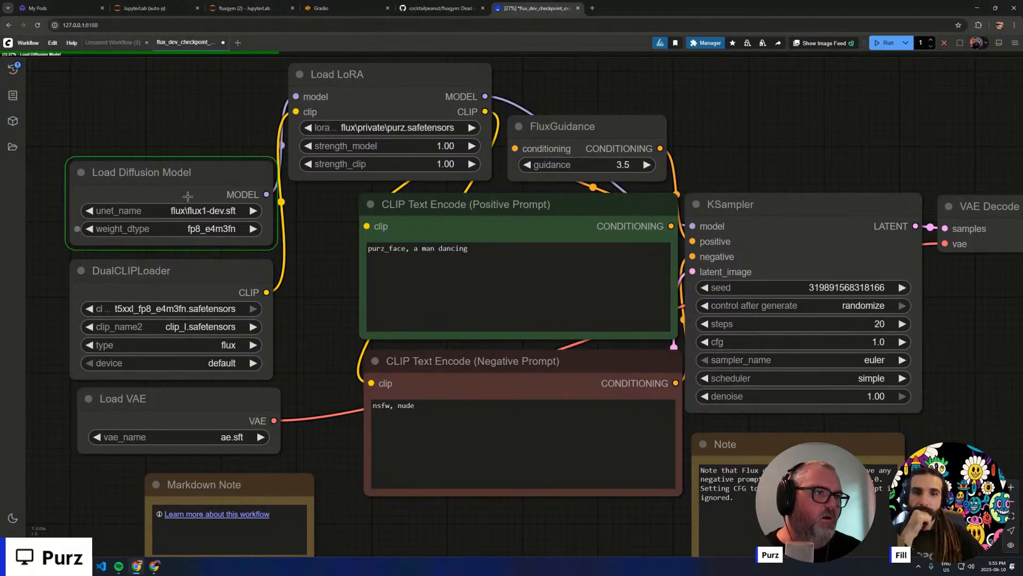
scroll(195, 245, "down", 5)
scroll(181, 262, "up", 5)
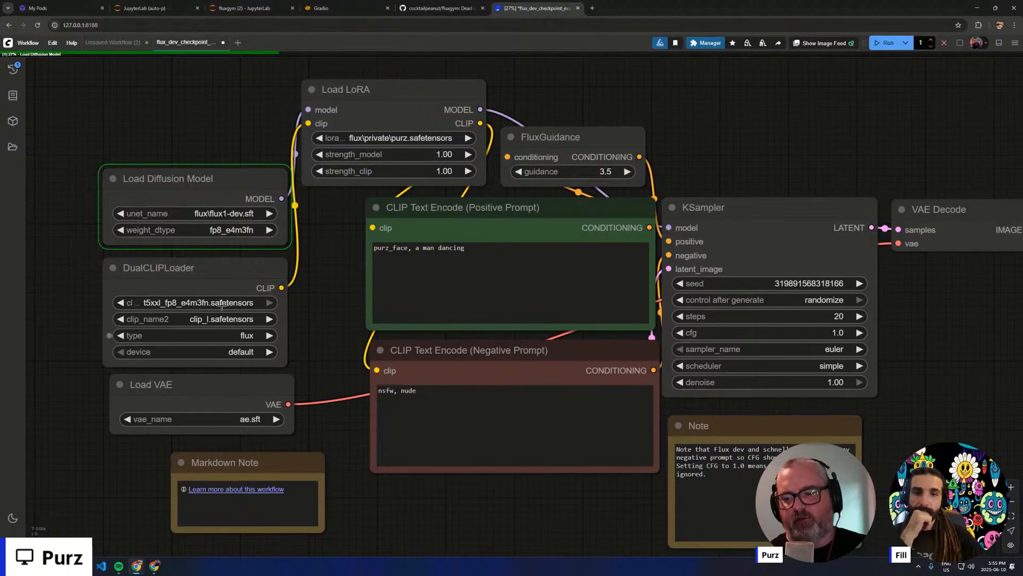
scroll(484, 318, "down", 5)
left_click_drag(549, 197, 384, 187)
left_click(84, 566)
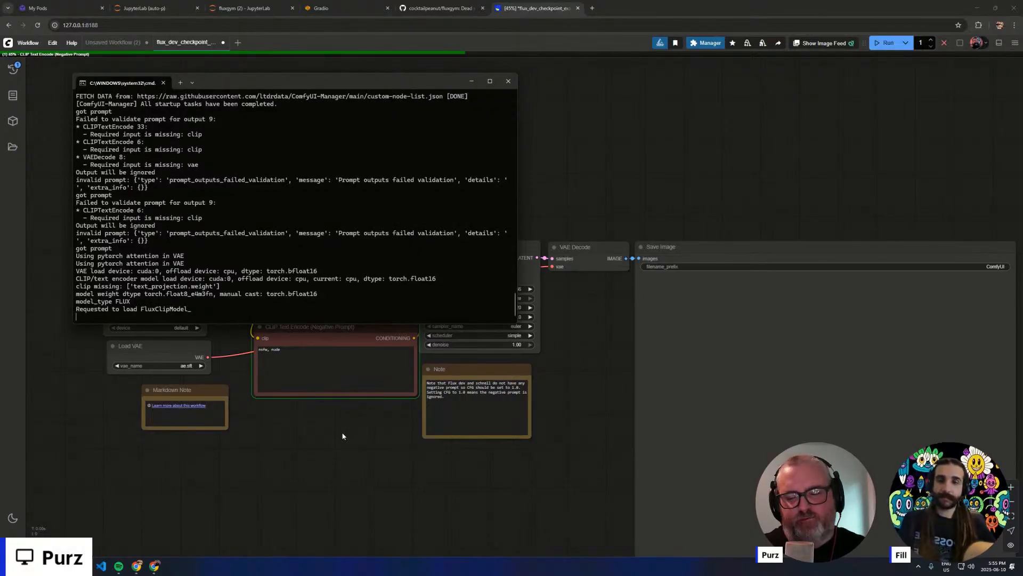
left_click(324, 443)
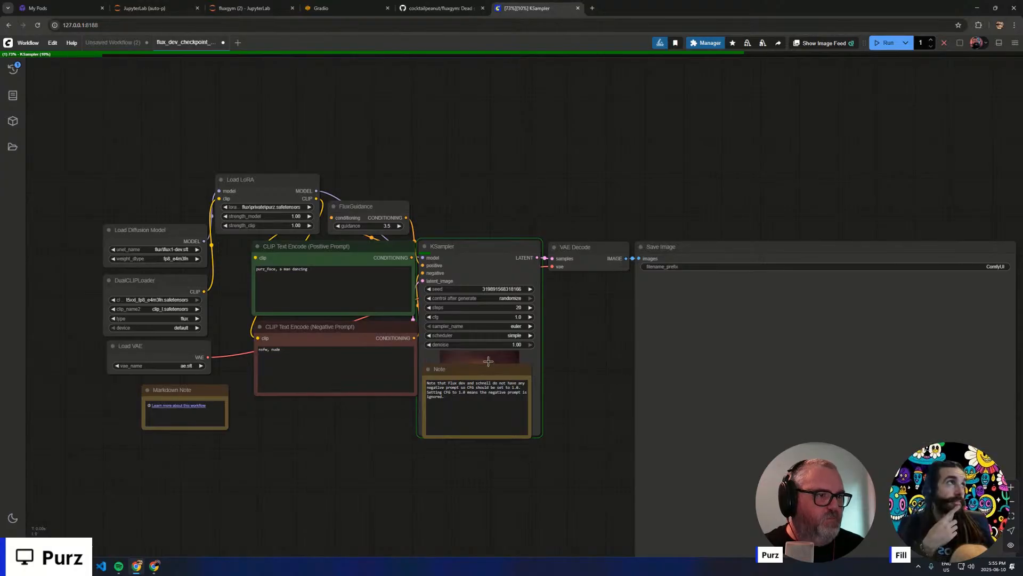
- Move the Note off the KSampler's preview to a spot below it and examine the preview image up close
left_click_drag(482, 370, 463, 493)
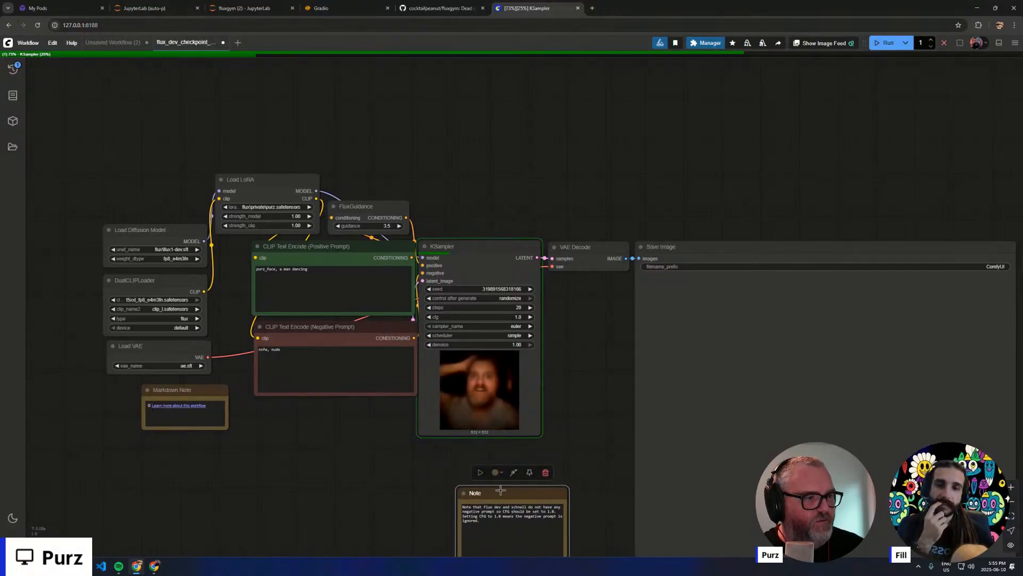
scroll(511, 375, "up", 10)
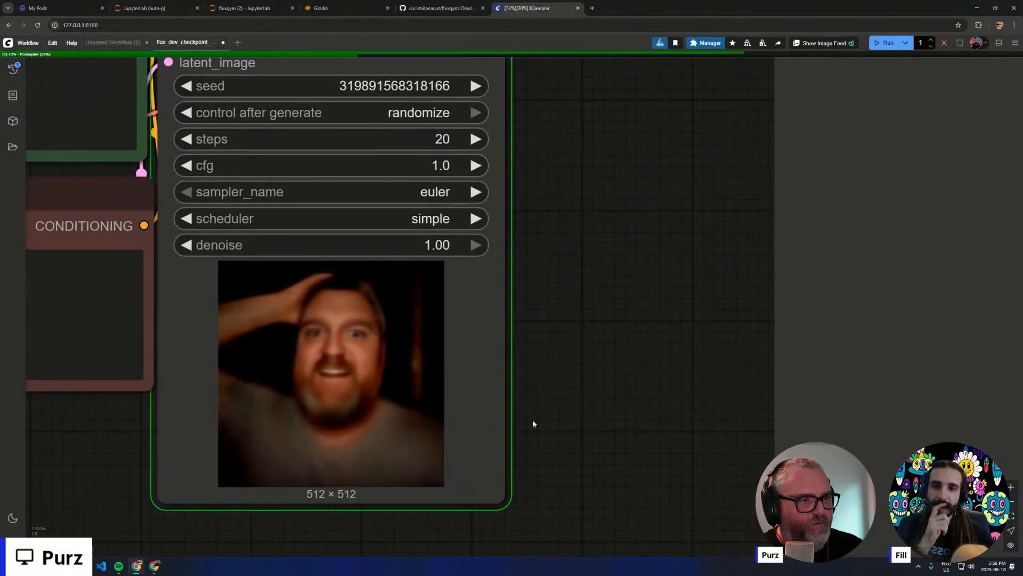
scroll(532, 411, "down", 5)
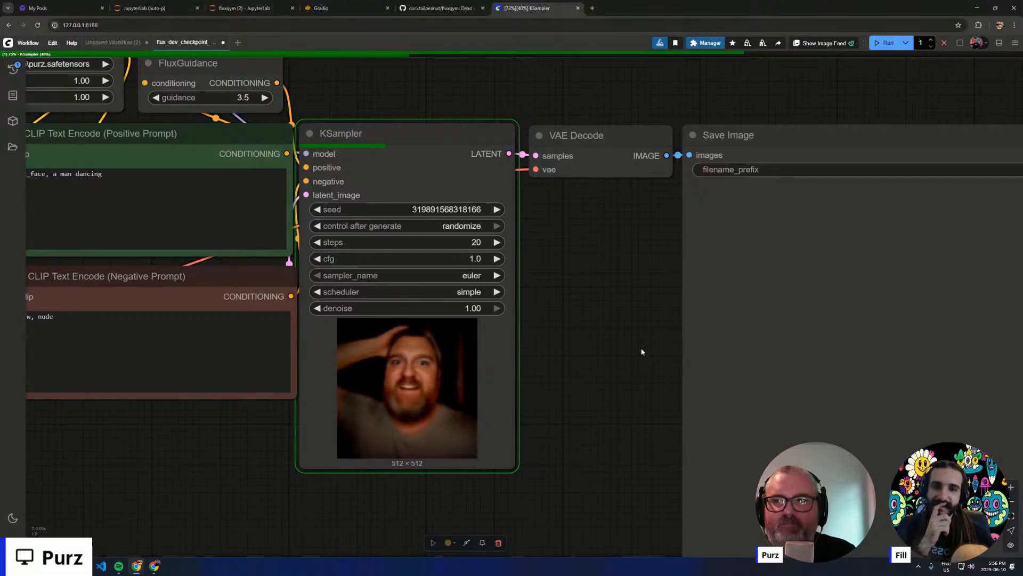
scroll(613, 347, "up", 5)
scroll(642, 304, "down", 8)
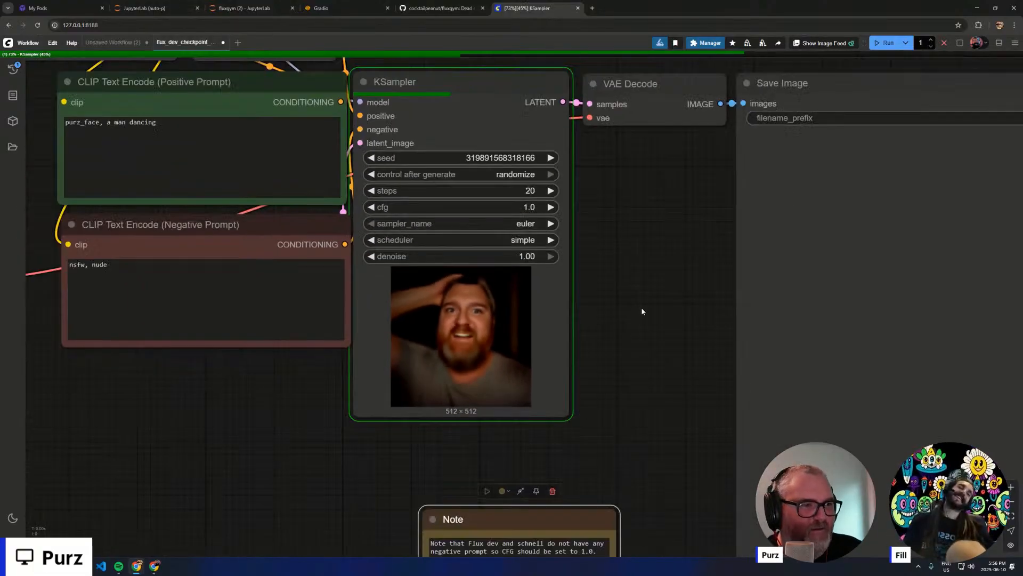
left_click_drag(636, 293, 450, 291)
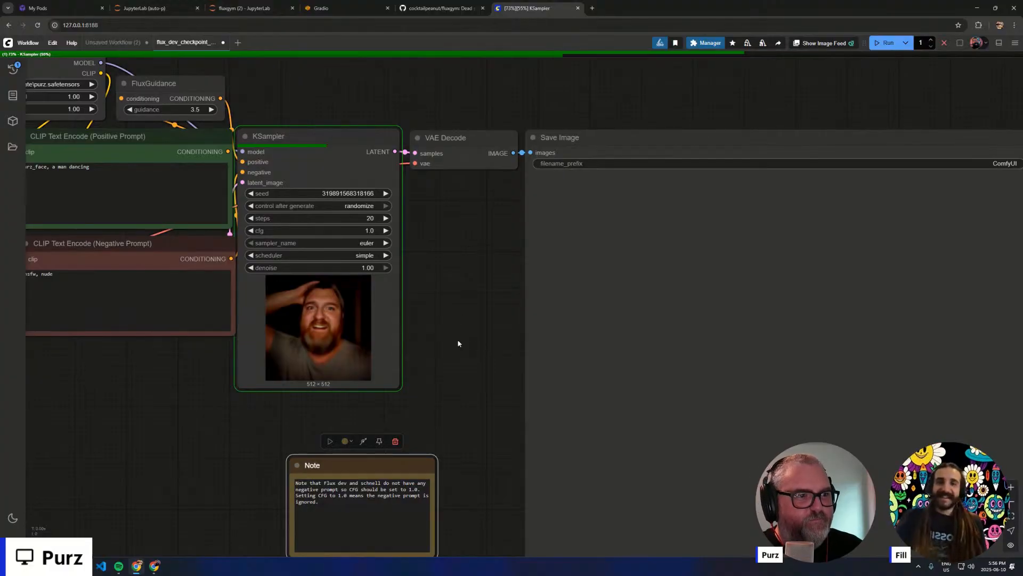
- Tidy the output nodes, placing VAE Decode above the KSampler, the Note just beneath it and Save Image beside it
left_click_drag(453, 170, 333, 120)
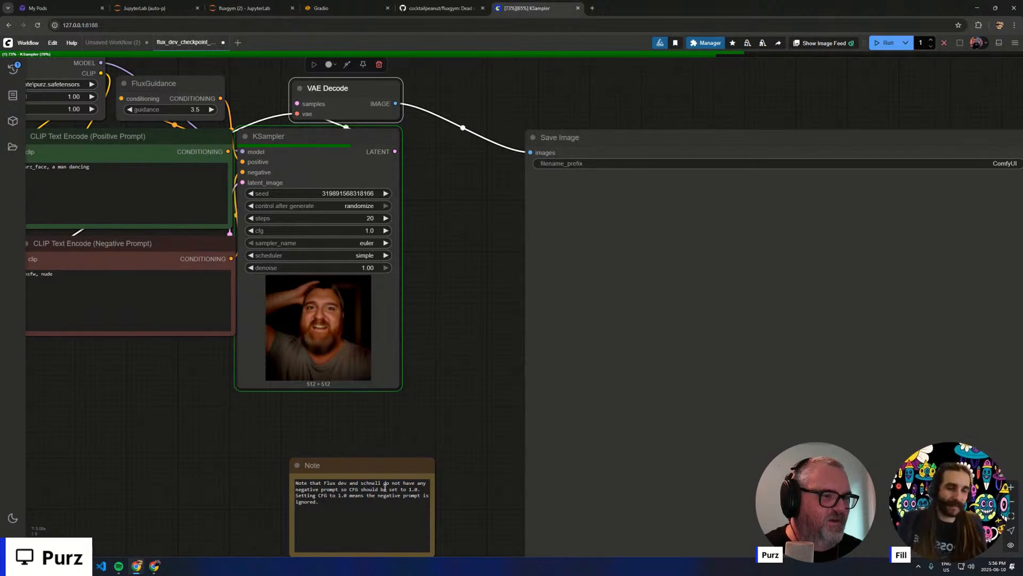
left_click_drag(370, 464, 309, 405)
left_click_drag(559, 131, 444, 136)
scroll(505, 112, "down", 3)
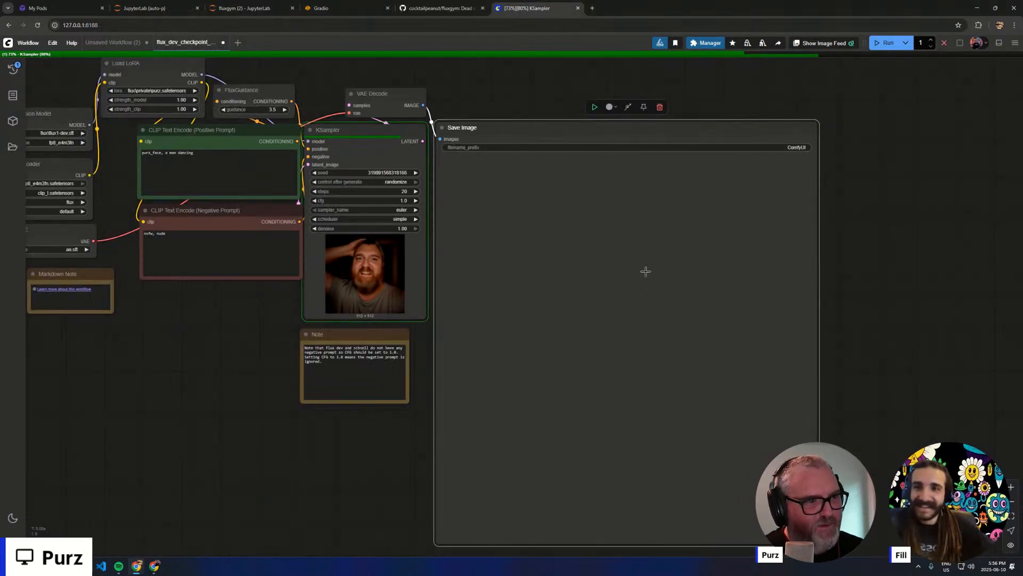
- Examine the generated portrait in the Save Image node, checking the face up close and the whole image beside the sampler preview
scroll(565, 273, "down", 1)
left_click_drag(245, 358, 327, 359)
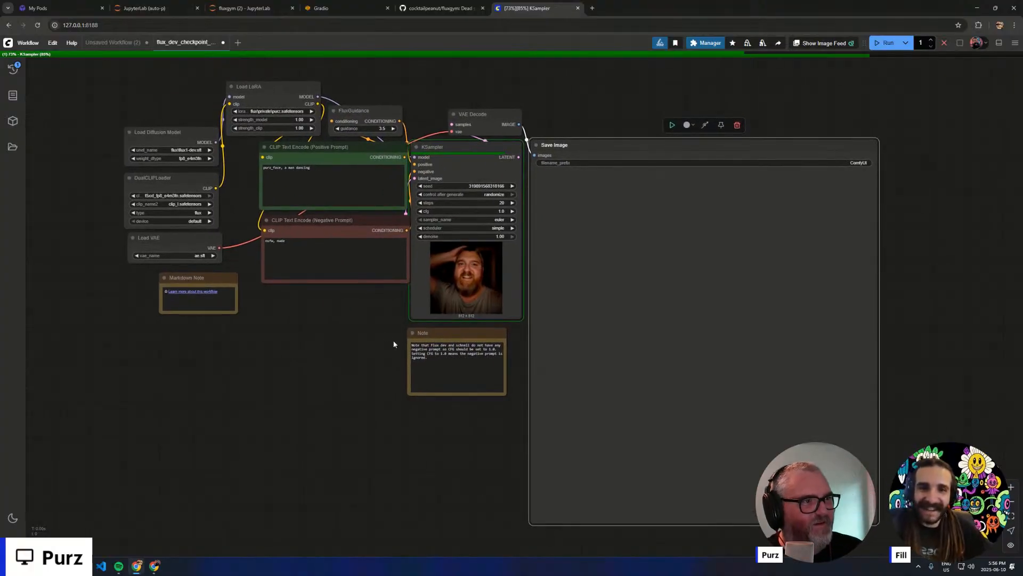
scroll(373, 330, "up", 1)
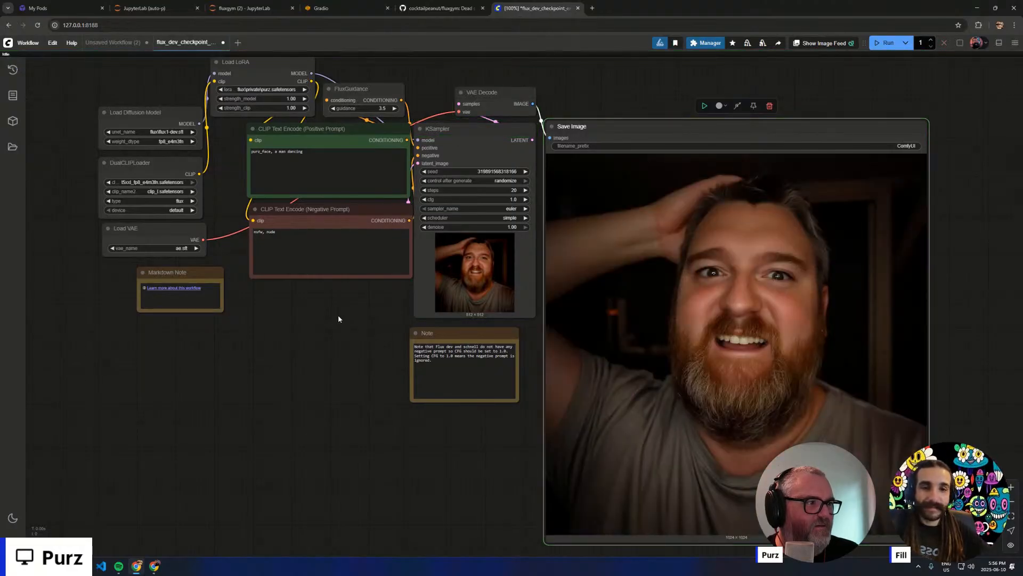
left_click_drag(716, 357, 408, 377)
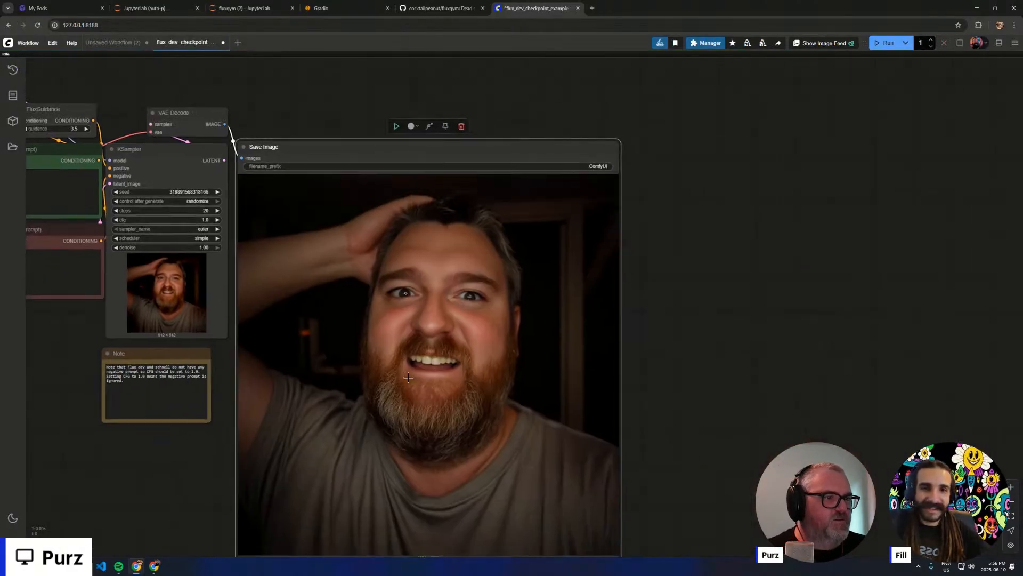
scroll(409, 377, "up", 5)
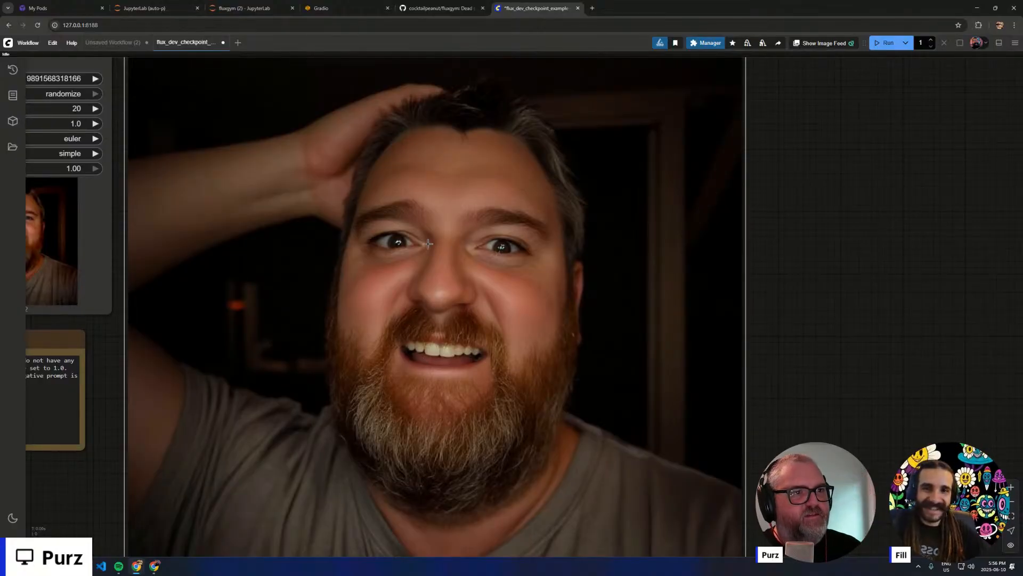
scroll(464, 265, "down", 2)
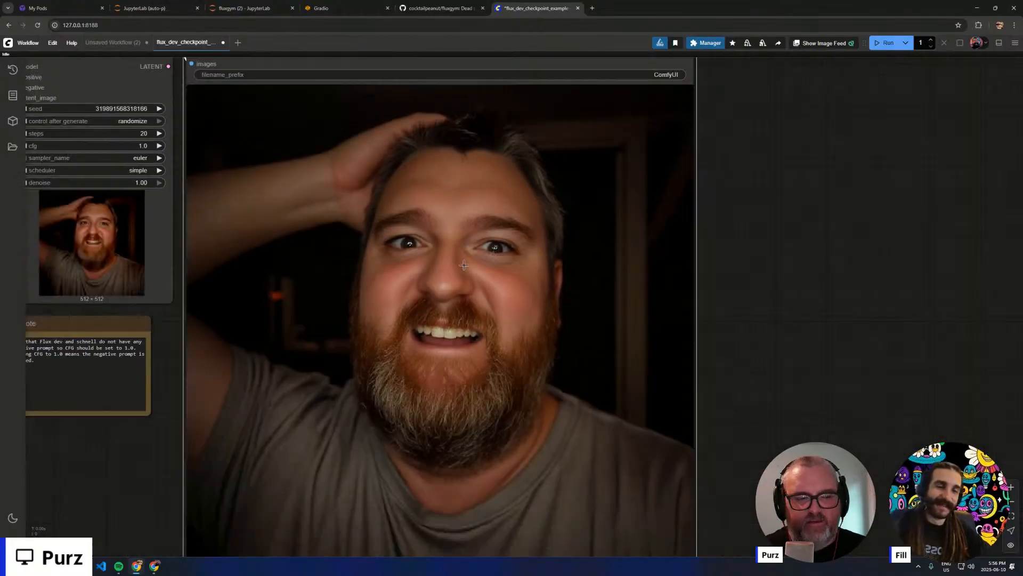
scroll(464, 264, "down", 4)
scroll(457, 307, "up", 3)
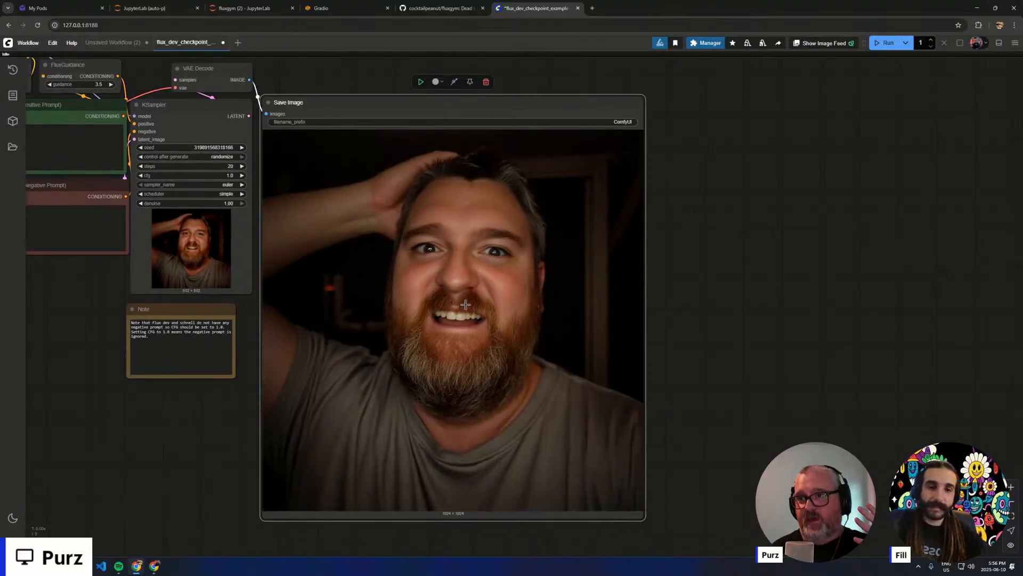
scroll(285, 298, "down", 3)
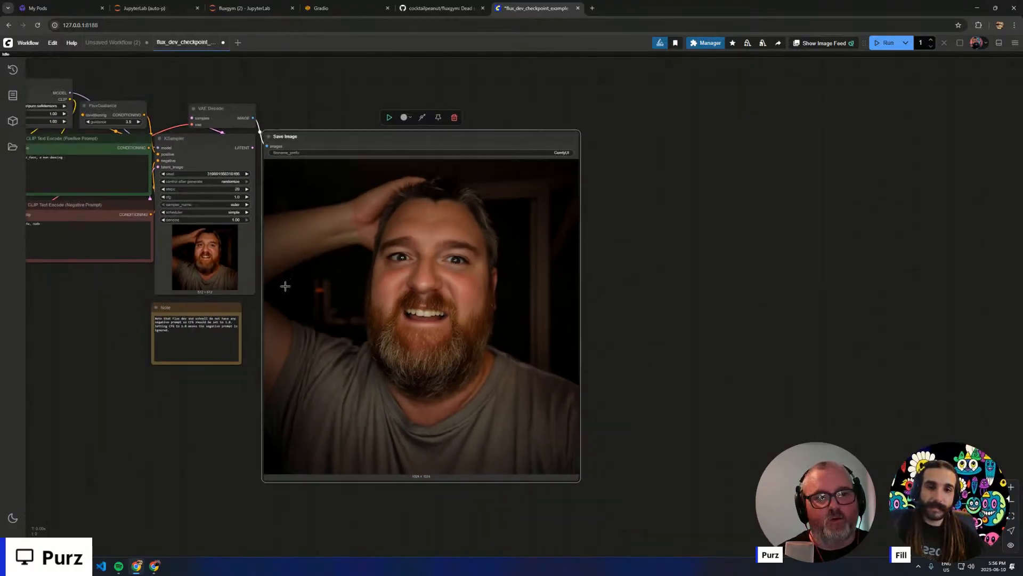
scroll(154, 322, "up", 3)
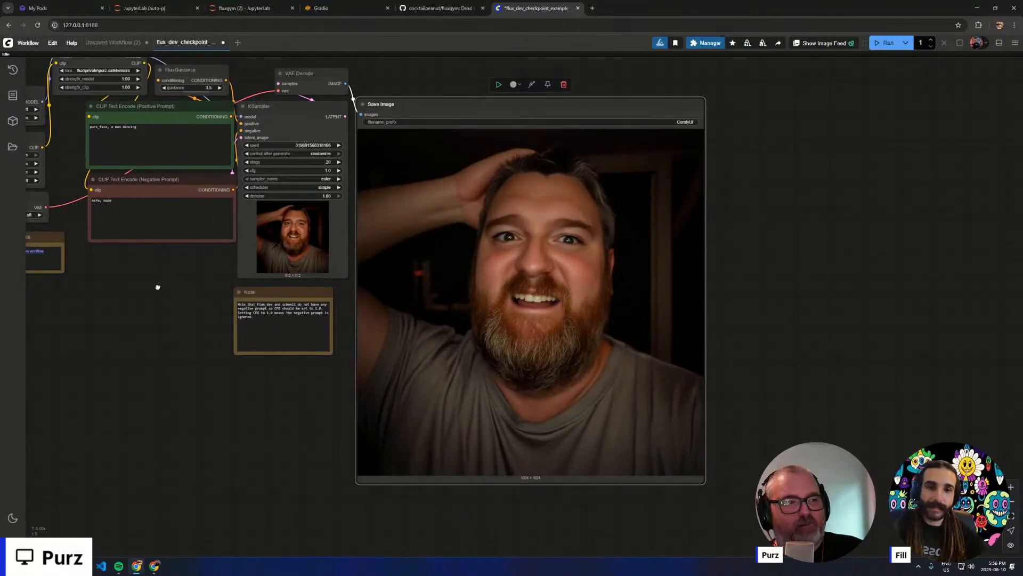
- Replace the positive prompt with "purz_face, a man fighting a bear in front of a burning cabin" and queue the generation
left_click_drag(157, 288, 227, 351)
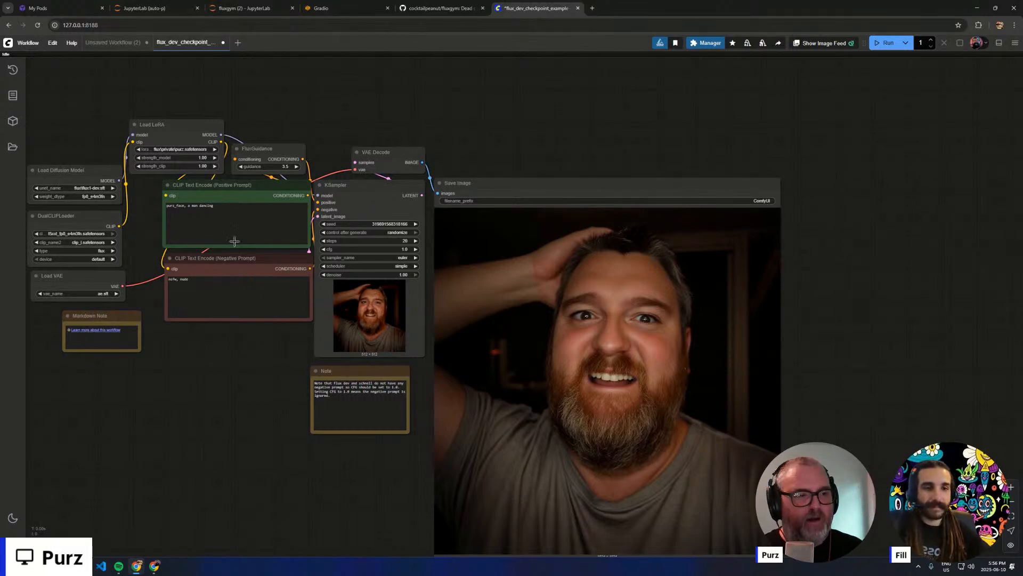
left_click(207, 216)
key("ctrl+a")
type("purz")
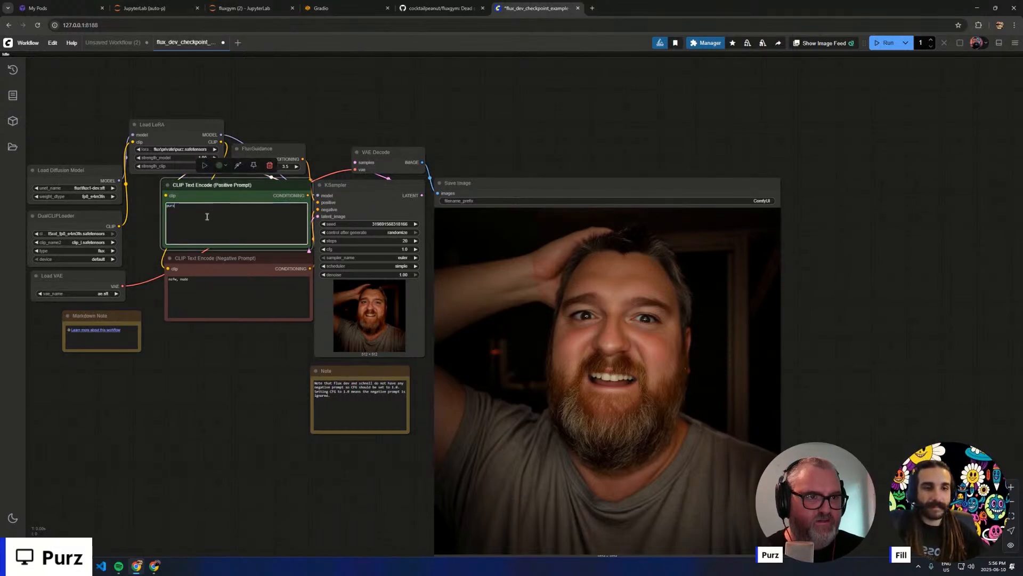
type("_face, ")
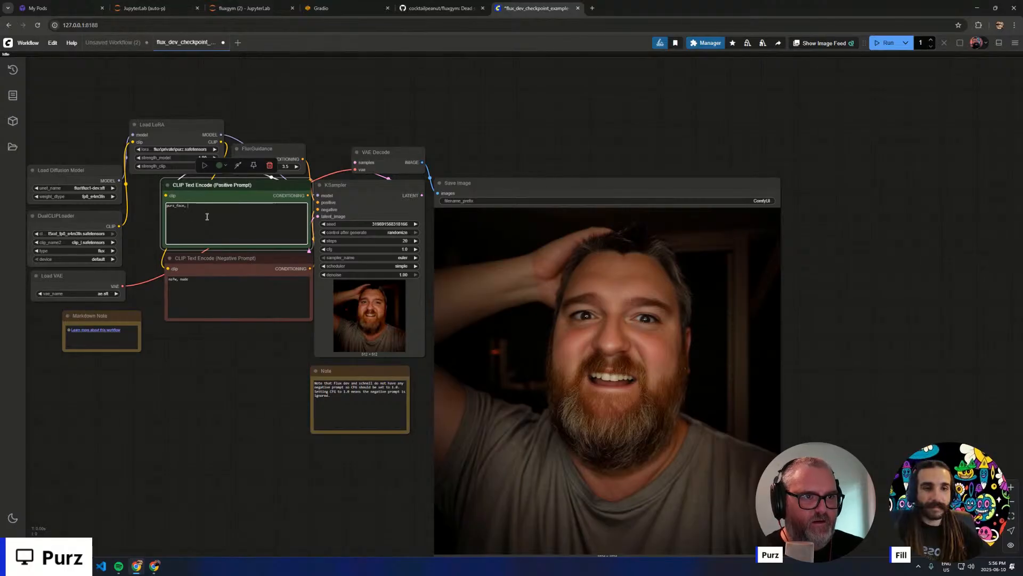
type("a man fighting a bear ")
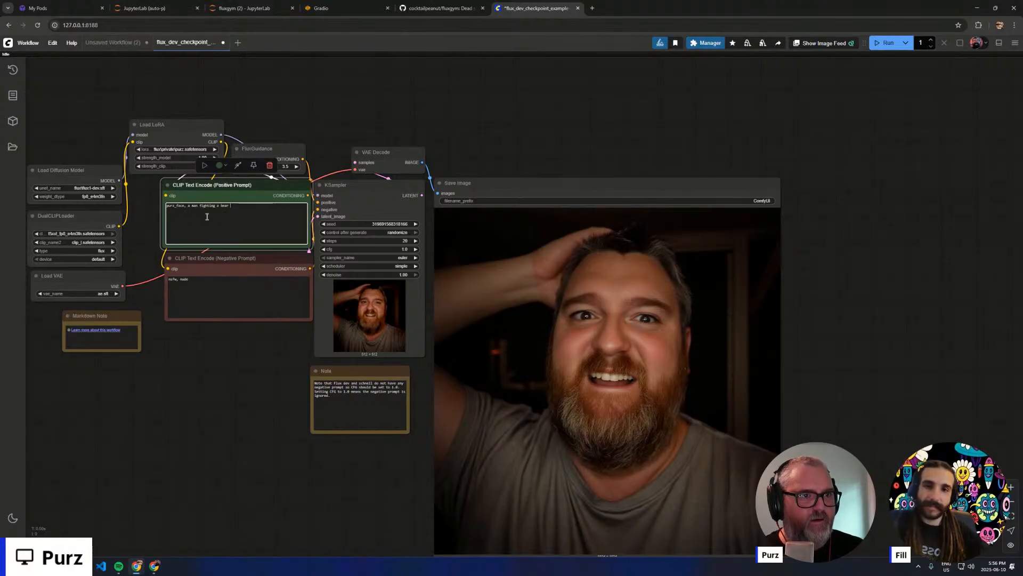
type("in front of a burning cabin")
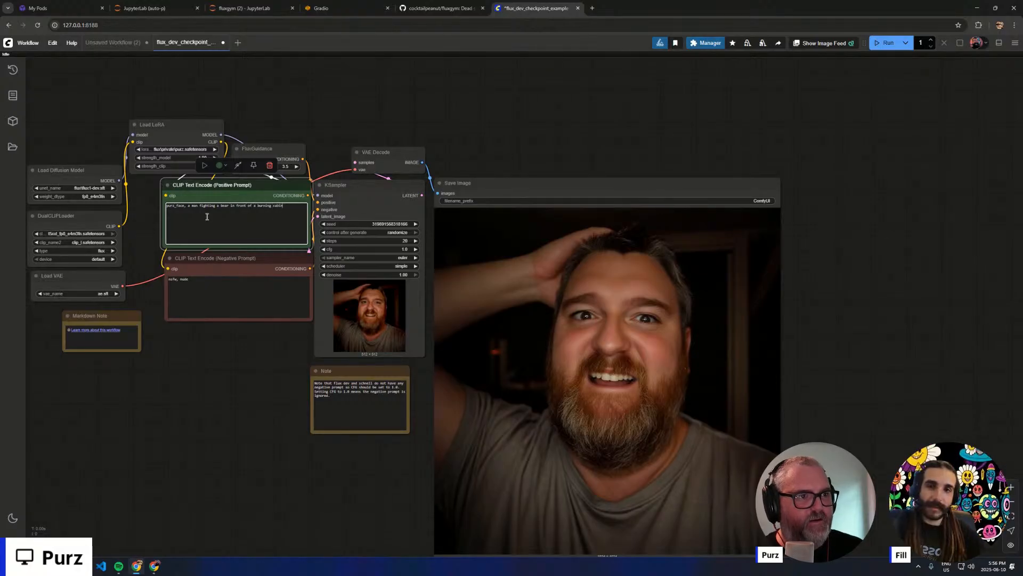
key("ctrl+Return")
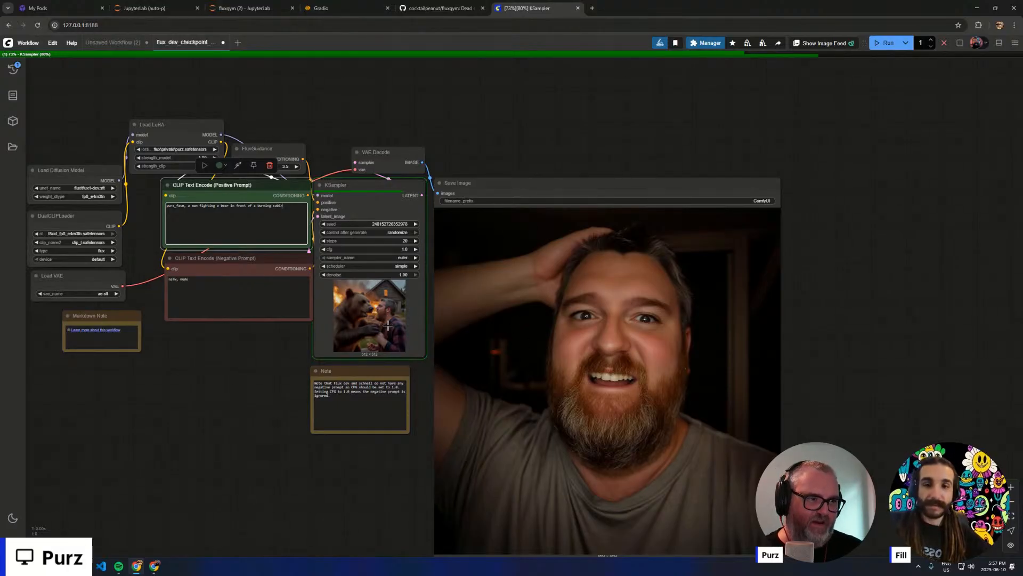
- Follow the sampler preview of the bear scene and examine the saved image, including the man's profile up close
scroll(391, 338, "up", 4)
scroll(446, 385, "down", 5)
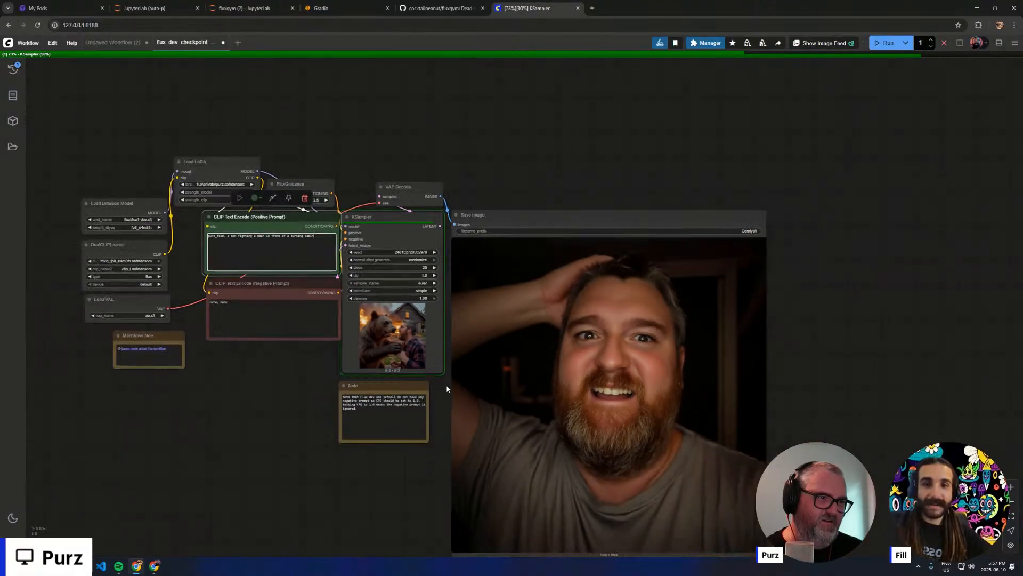
left_click_drag(411, 466, 369, 418)
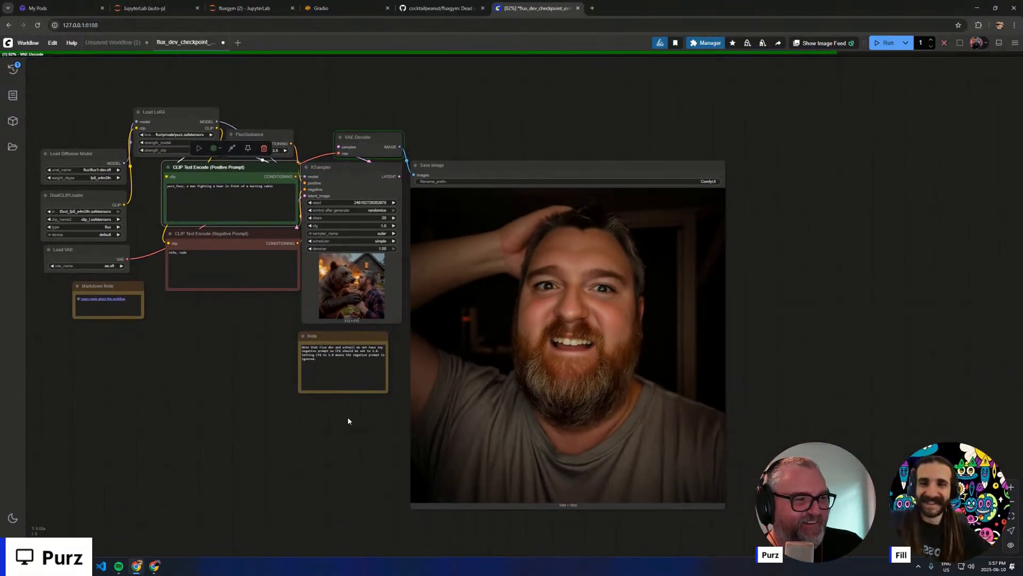
scroll(347, 418, "up", 3)
left_click_drag(271, 453, 240, 432)
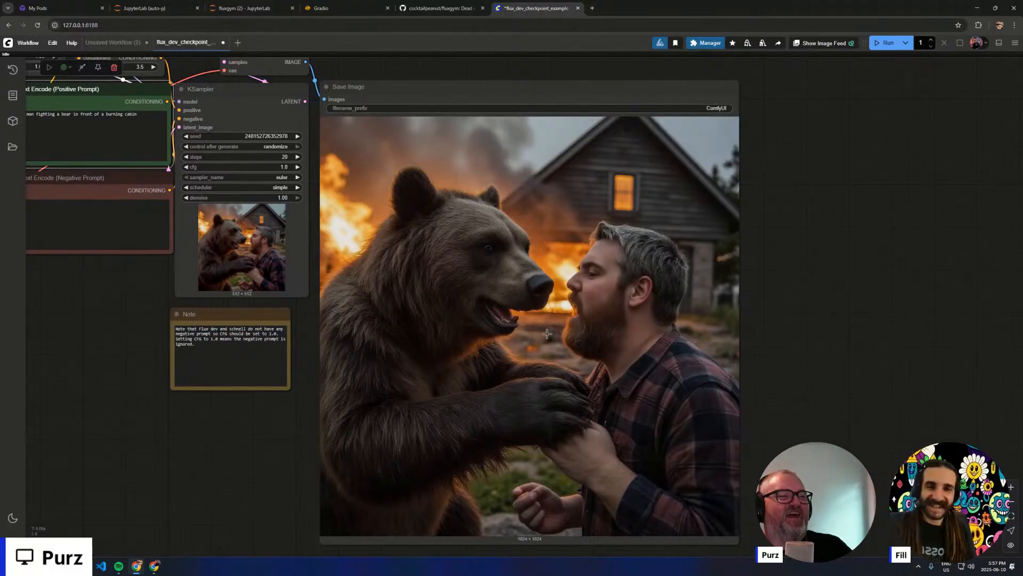
scroll(578, 347, "up", 12)
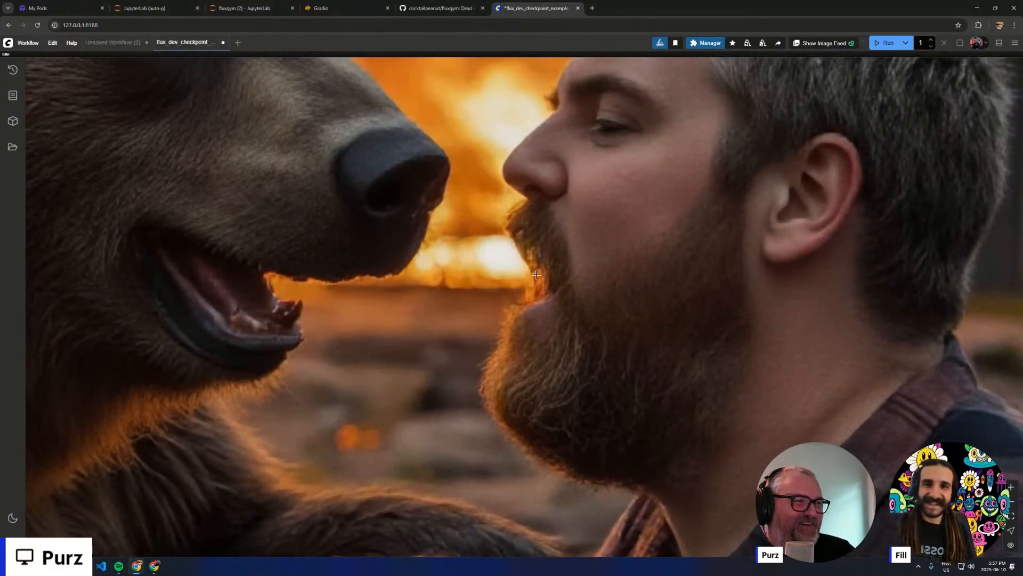
scroll(522, 267, "down", 8)
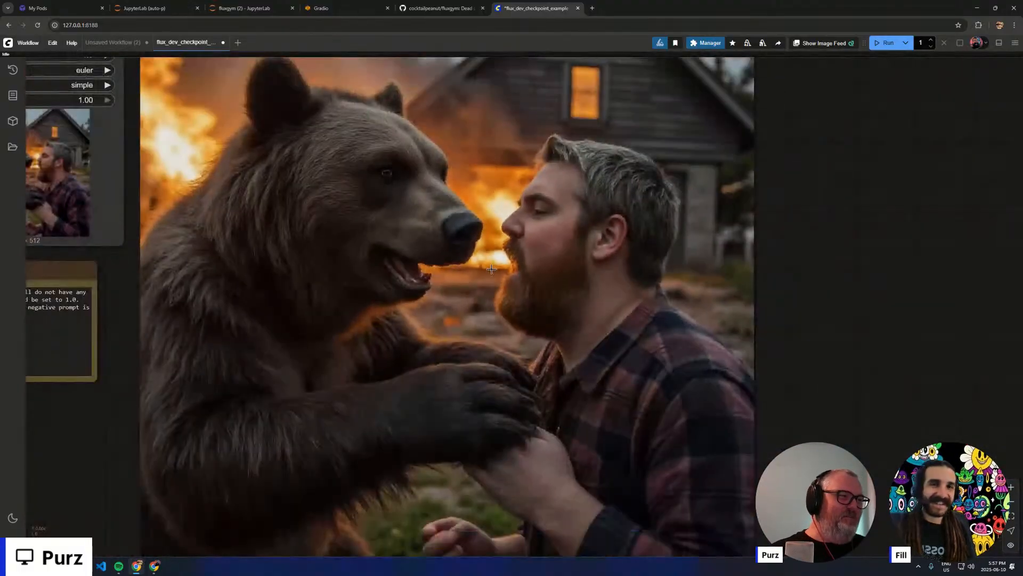
scroll(491, 269, "down", 6)
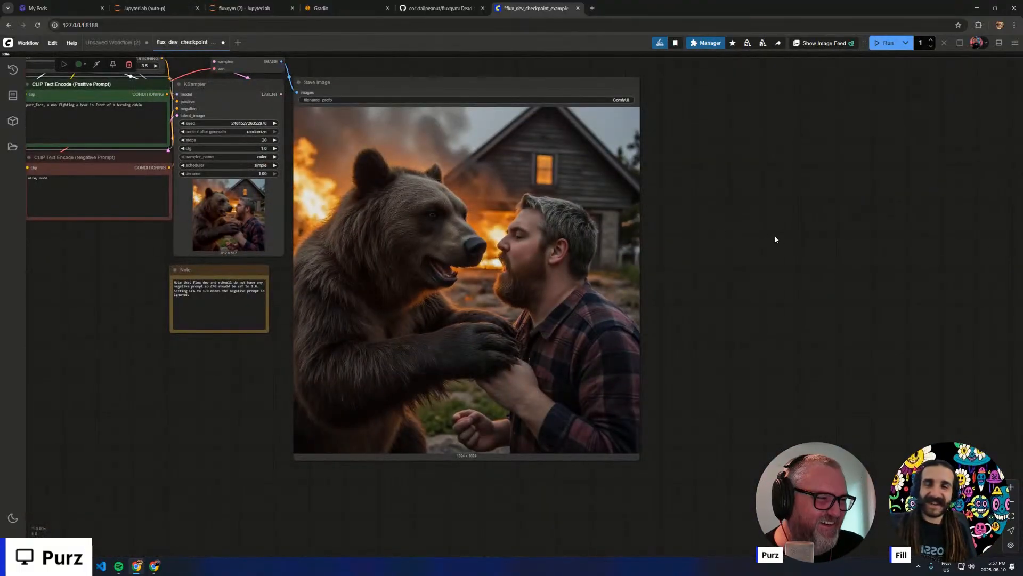
left_click_drag(779, 266, 941, 318)
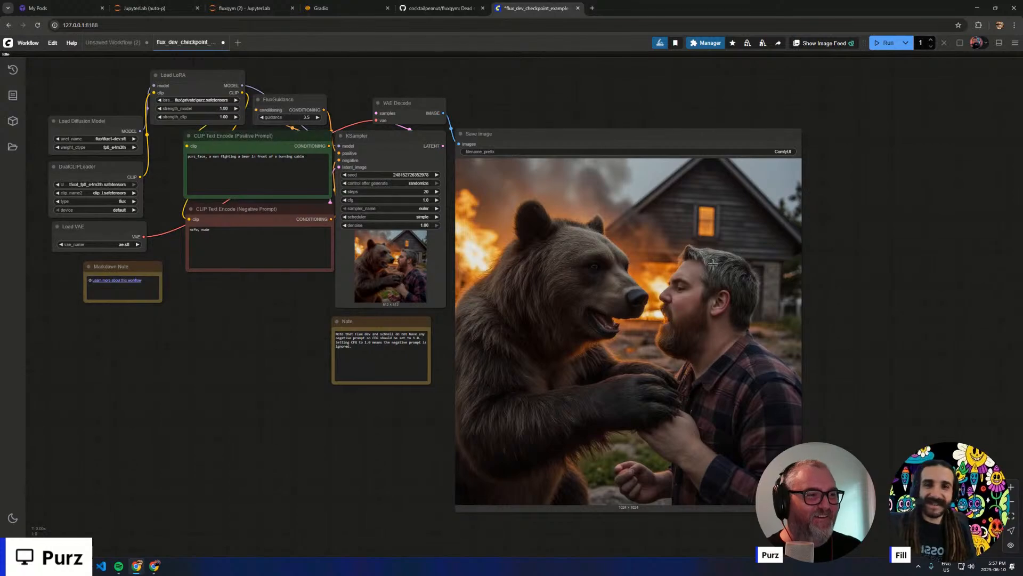
- Set the KSampler's sampler to dpmpp_2m and its scheduler to sgm_uniform, and run the workflow again
scroll(422, 212, "up", 1)
left_click(424, 212)
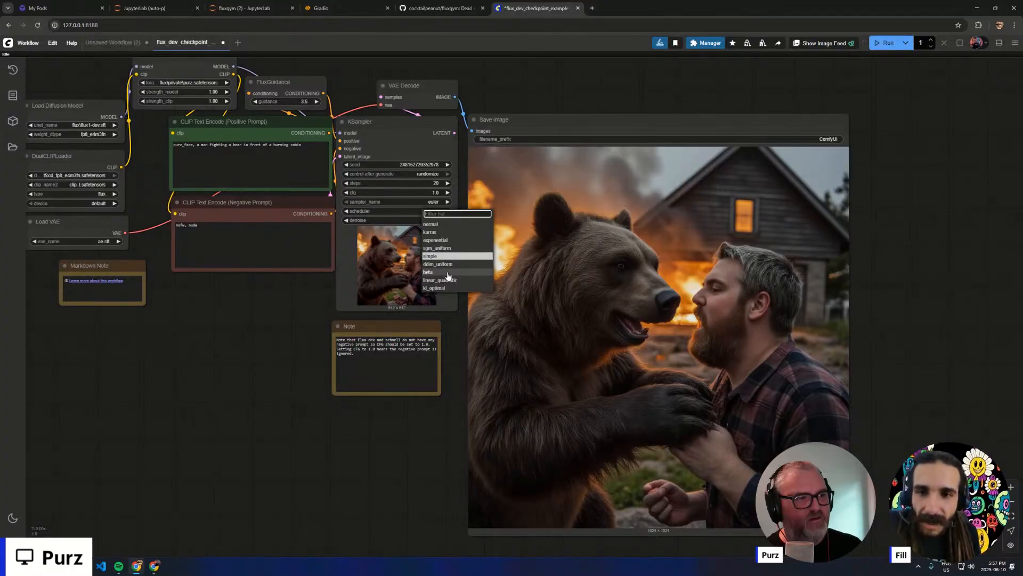
left_click(439, 202)
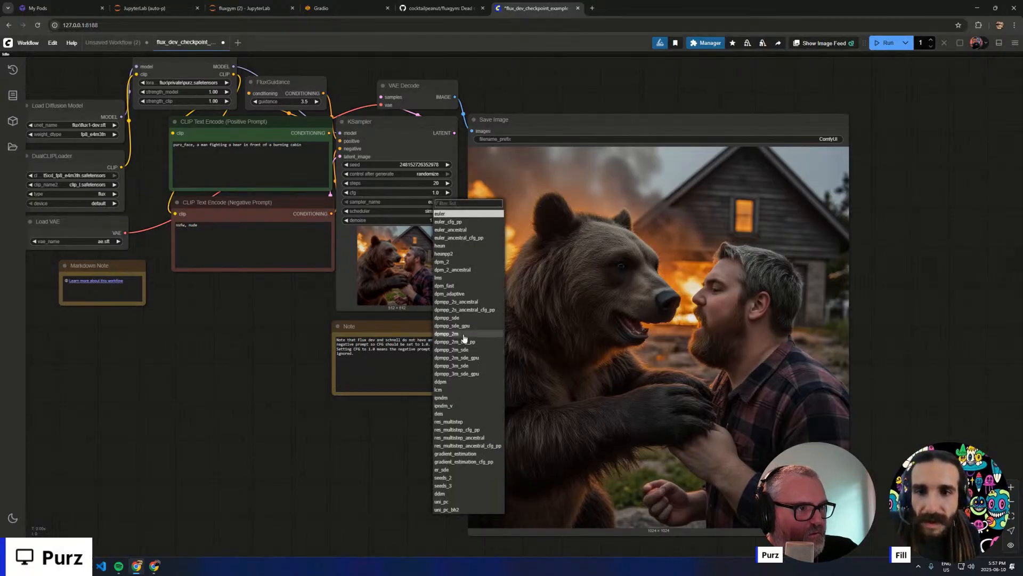
left_click(446, 333)
left_click(414, 212)
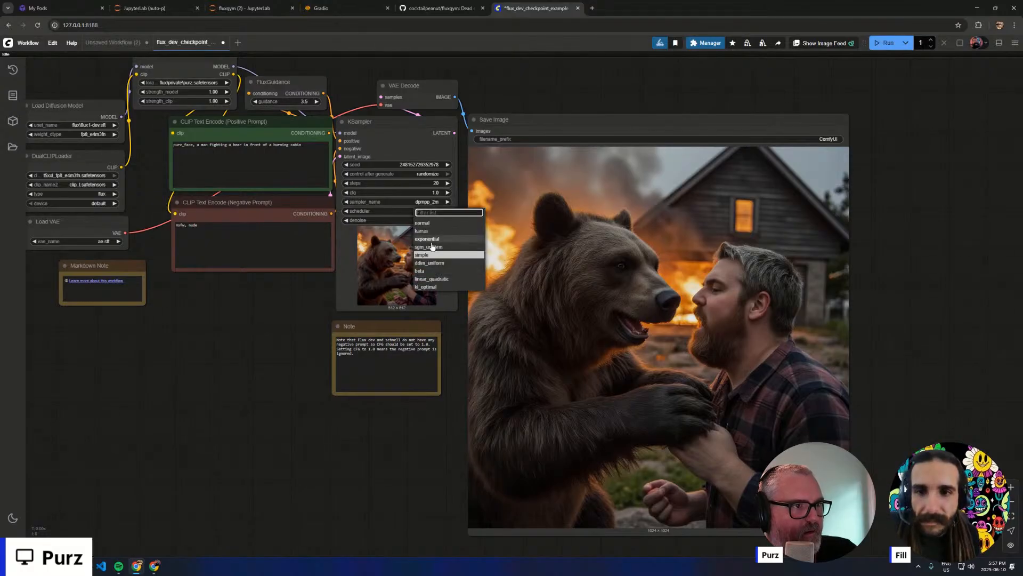
left_click(434, 248)
key("ctrl+Return")
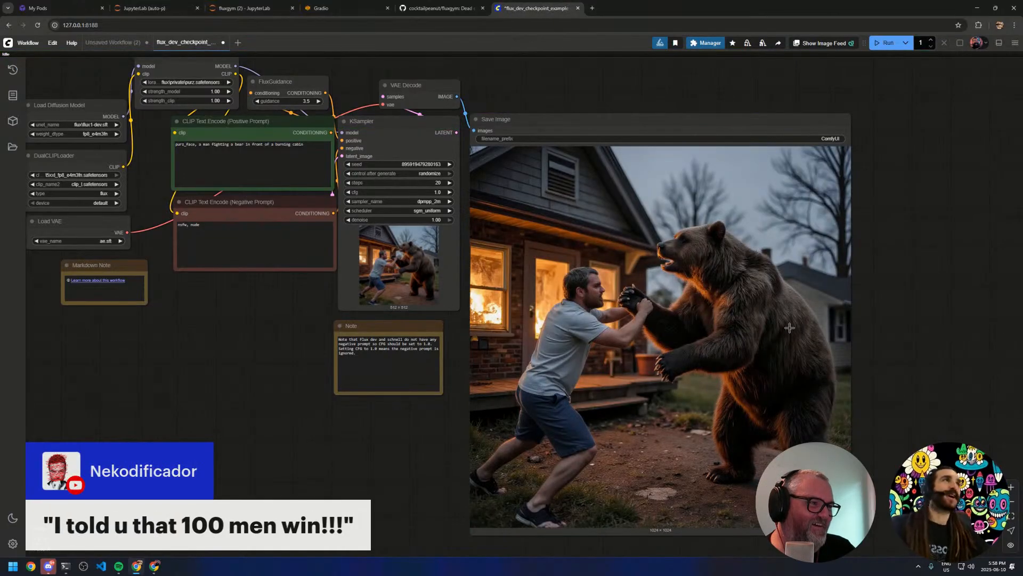
- Change the positive prompt to "purz_face, fifteen men playing soccer" and queue the generation
scroll(814, 351, "up", 3)
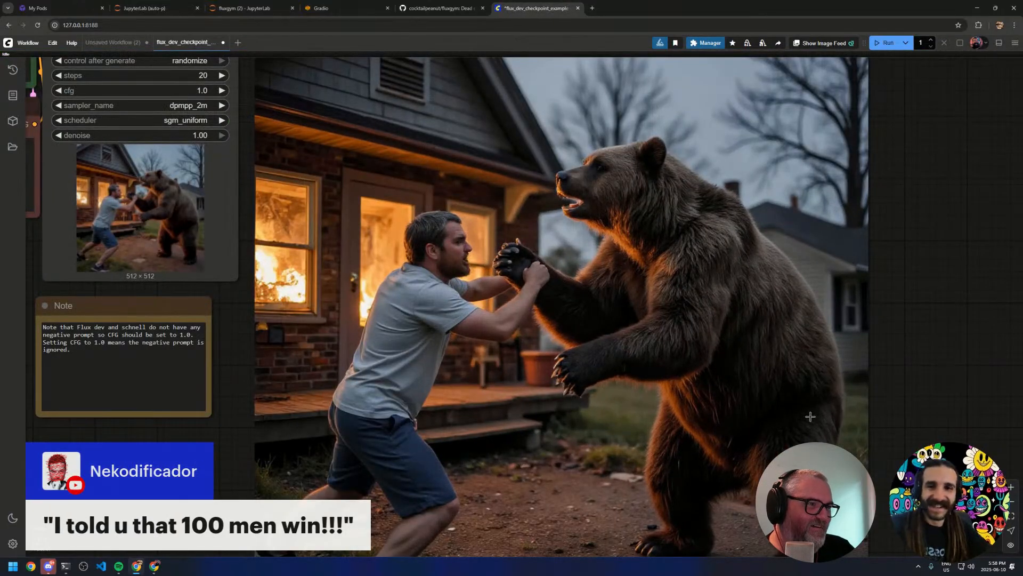
scroll(808, 416, "down", 3)
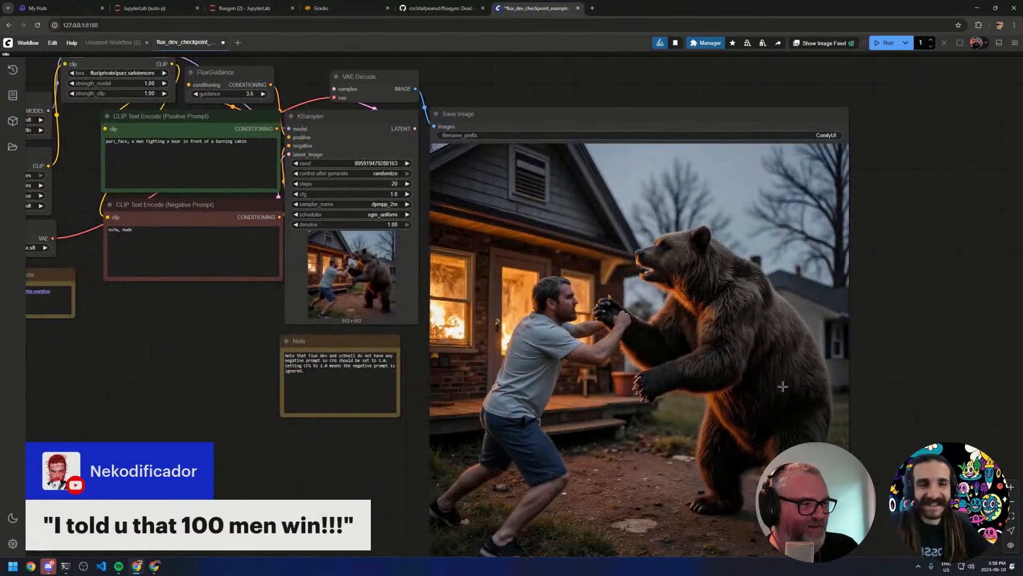
scroll(775, 369, "down", 1)
left_click_drag(262, 379, 316, 356)
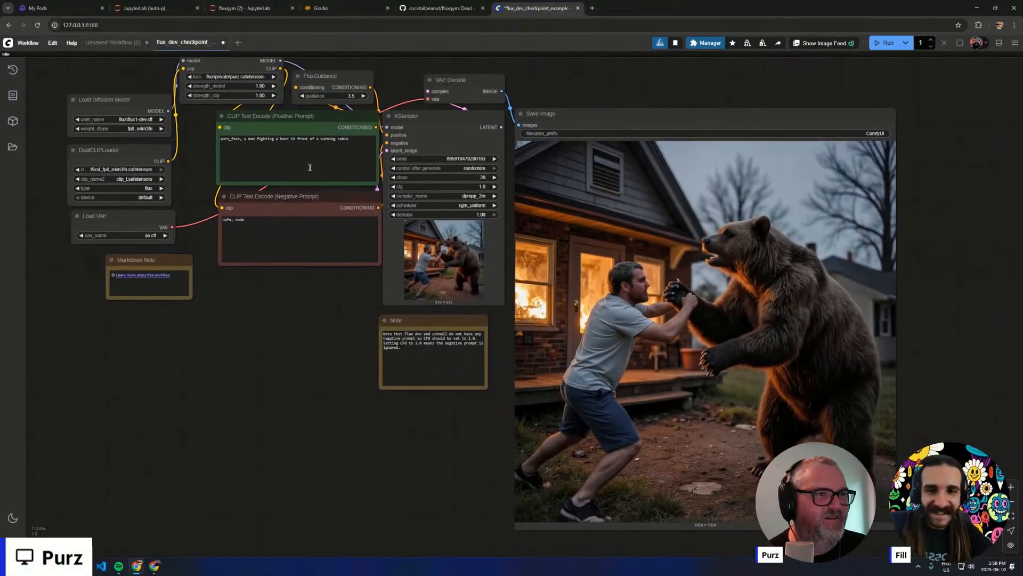
left_click(296, 154)
key("ctrl+a")
key("BackSpace")
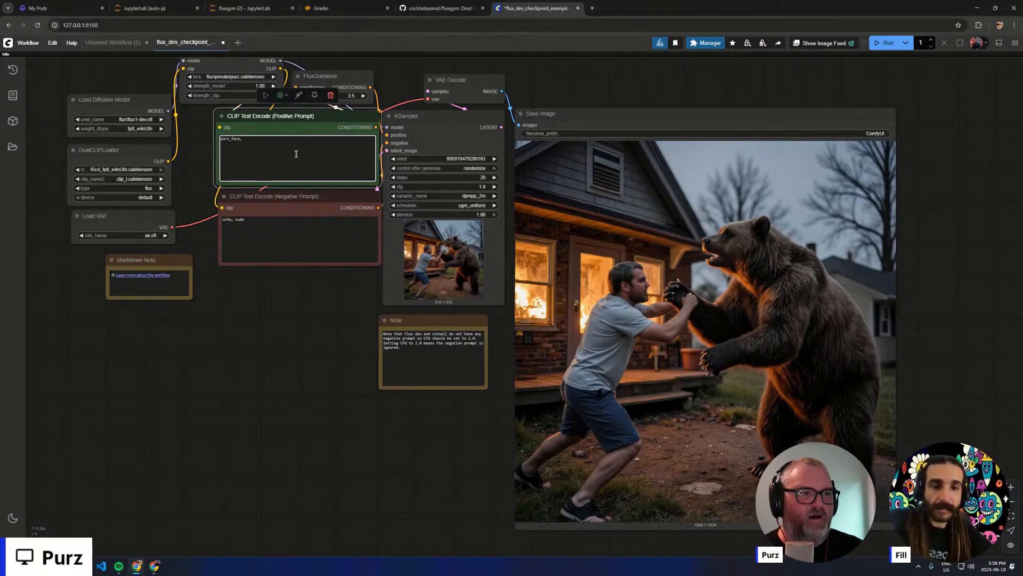
type("fifteen")
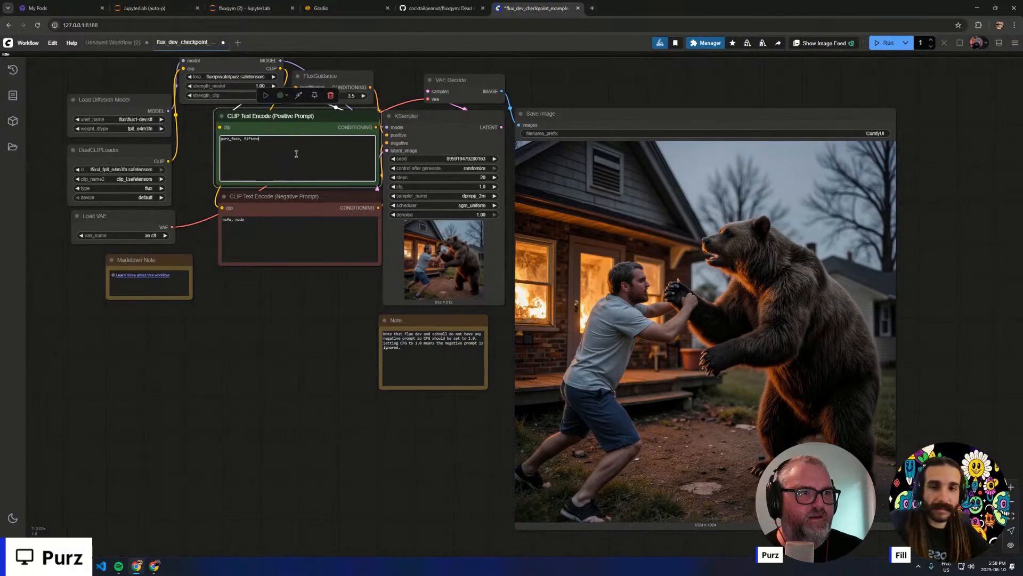
type(" men pl")
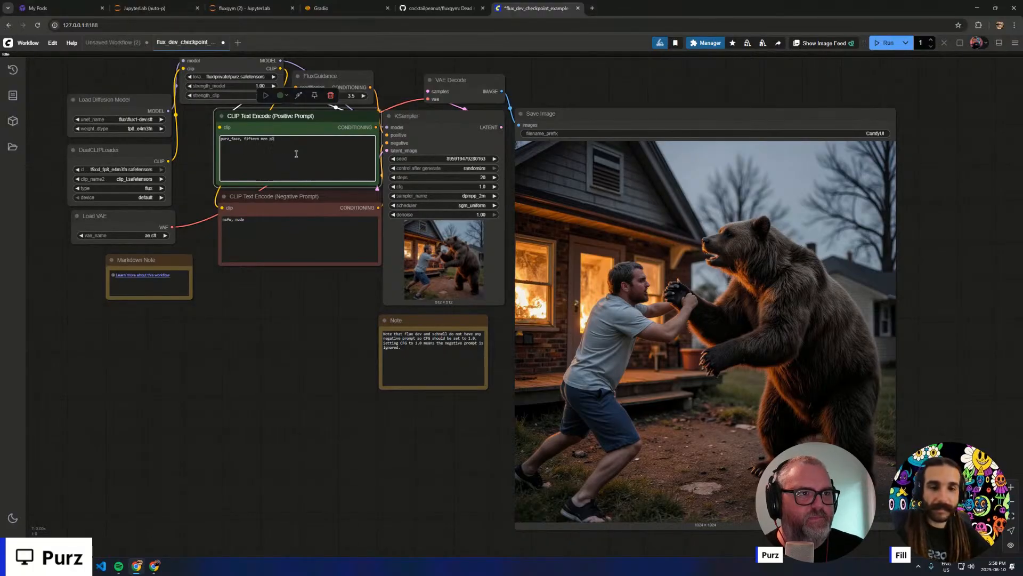
type("aying soccer")
key("ctrl+Return")
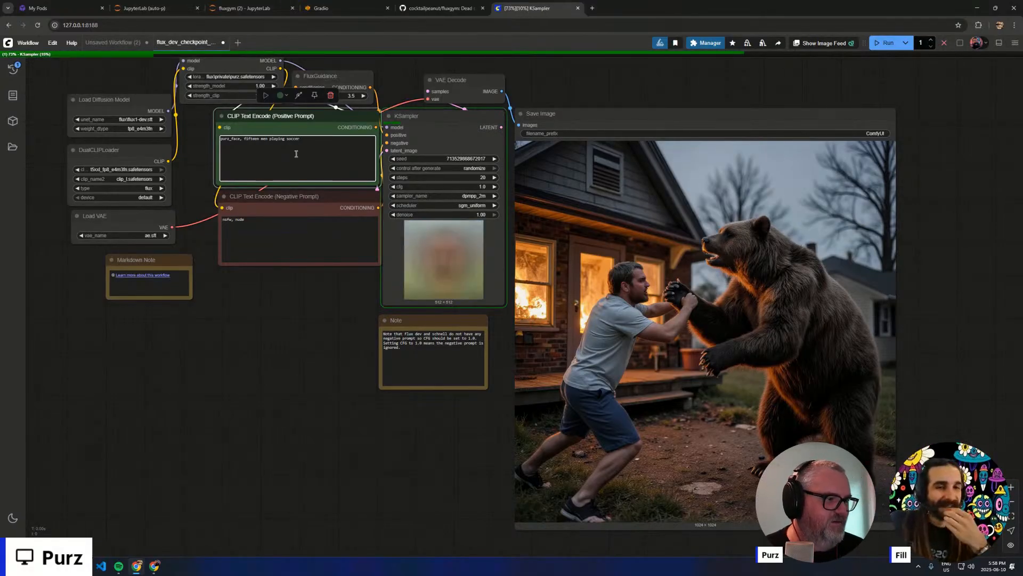
- Examine the man's feet in the saved bear image up close while the soccer generation runs
left_click_drag(480, 486, 349, 331)
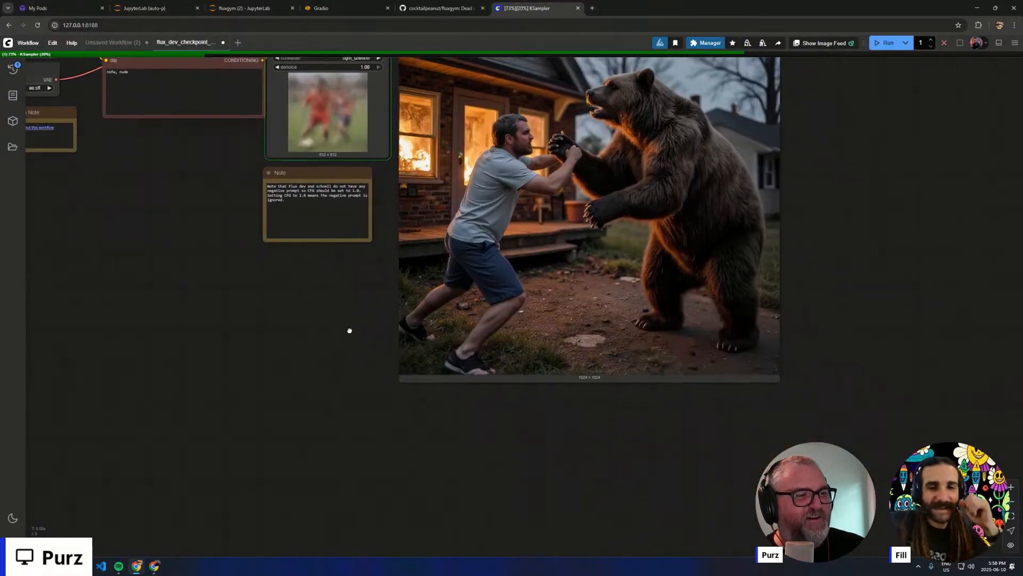
scroll(474, 313, "up", 10)
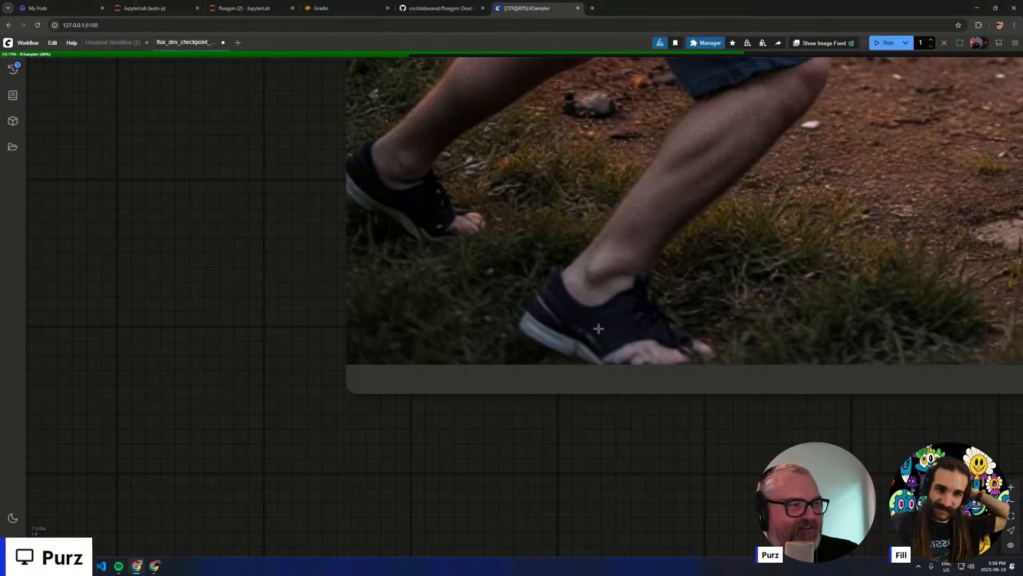
scroll(502, 276, "down", 15)
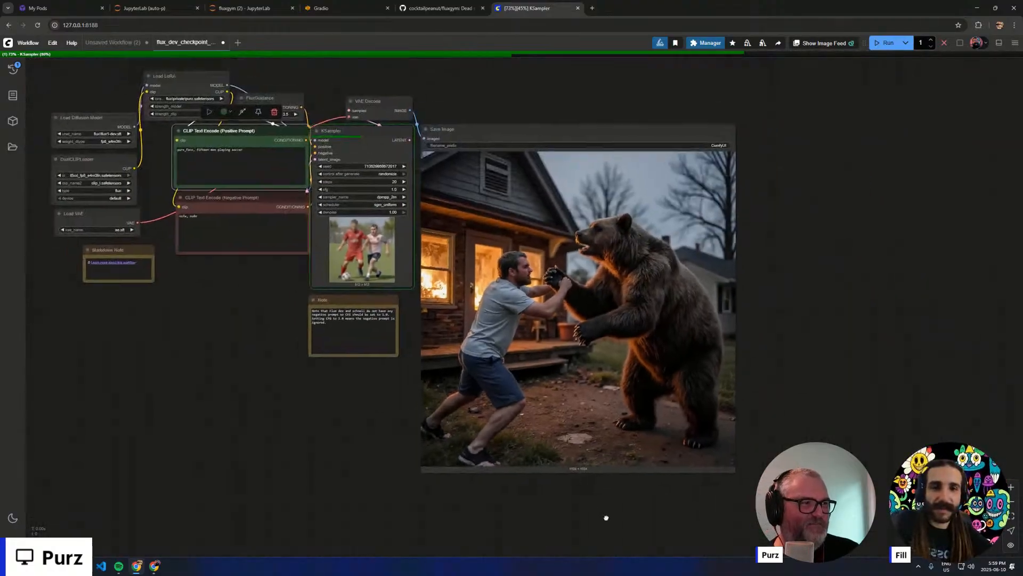
- Change the positive prompt to "purz_face, a man playing saxophone with pure joy and firey passion" and queue the generation
left_click_drag(582, 478, 620, 531)
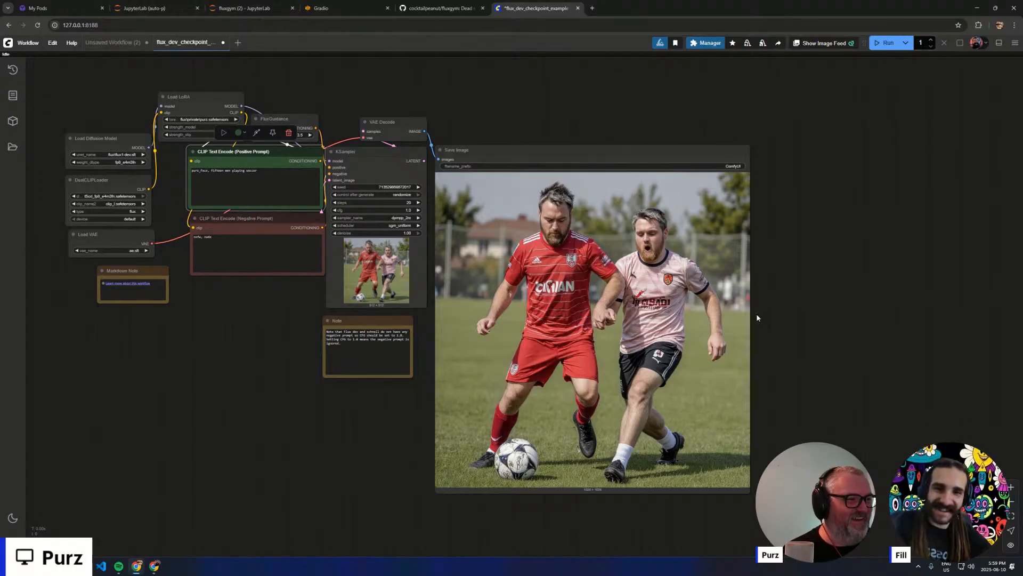
left_click(267, 178)
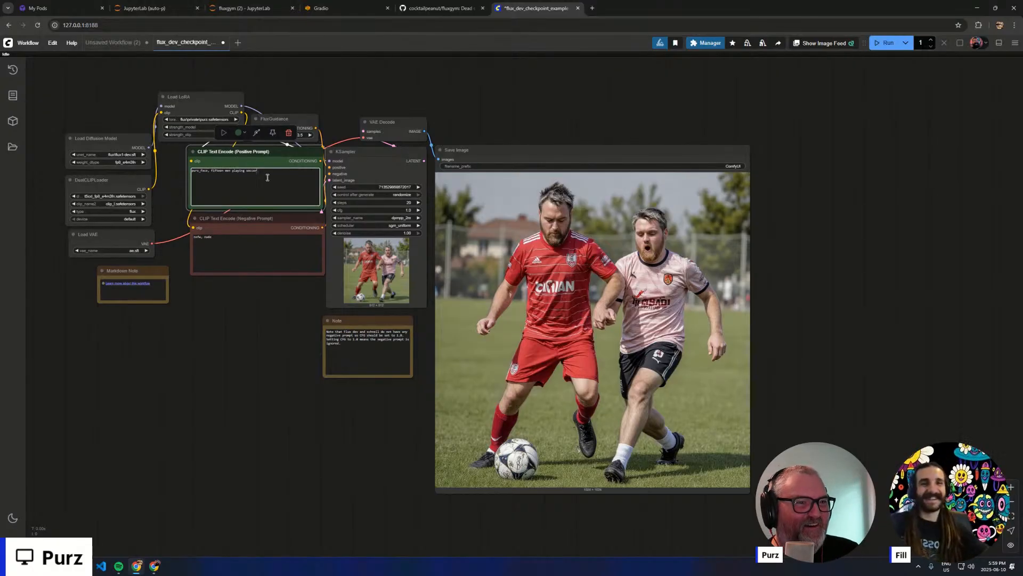
left_click_drag(268, 178, 210, 187)
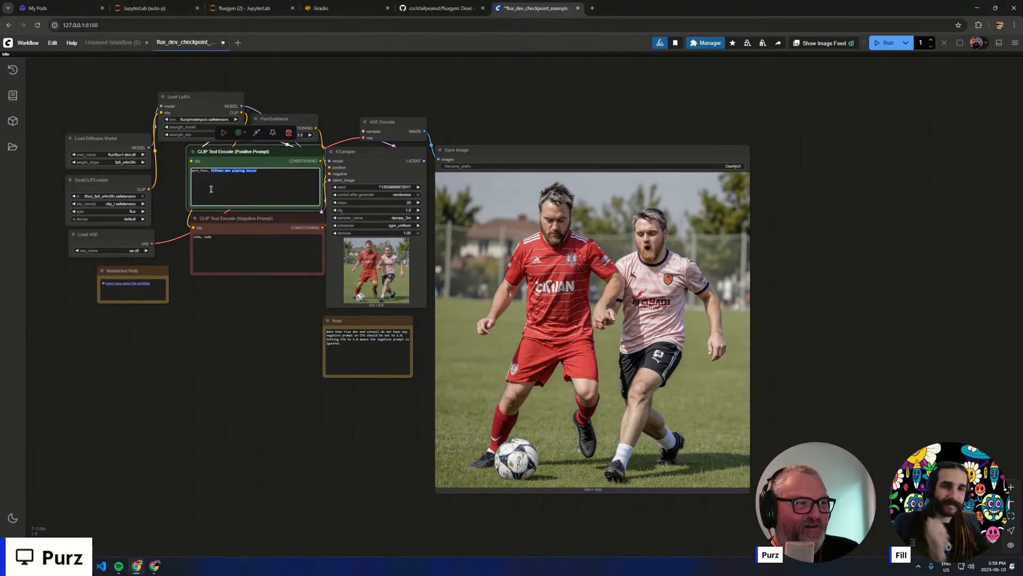
type("a m")
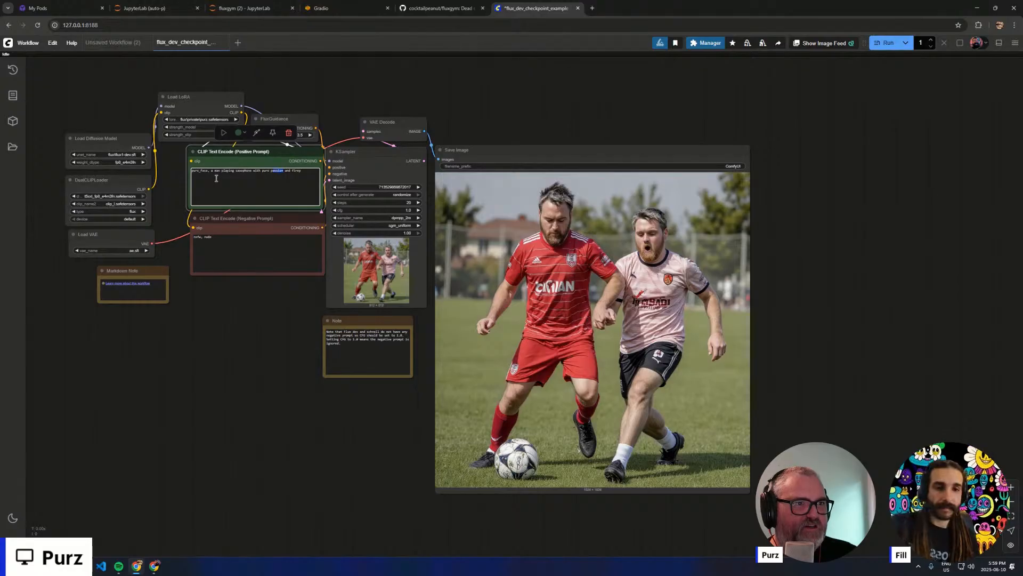
type("play")
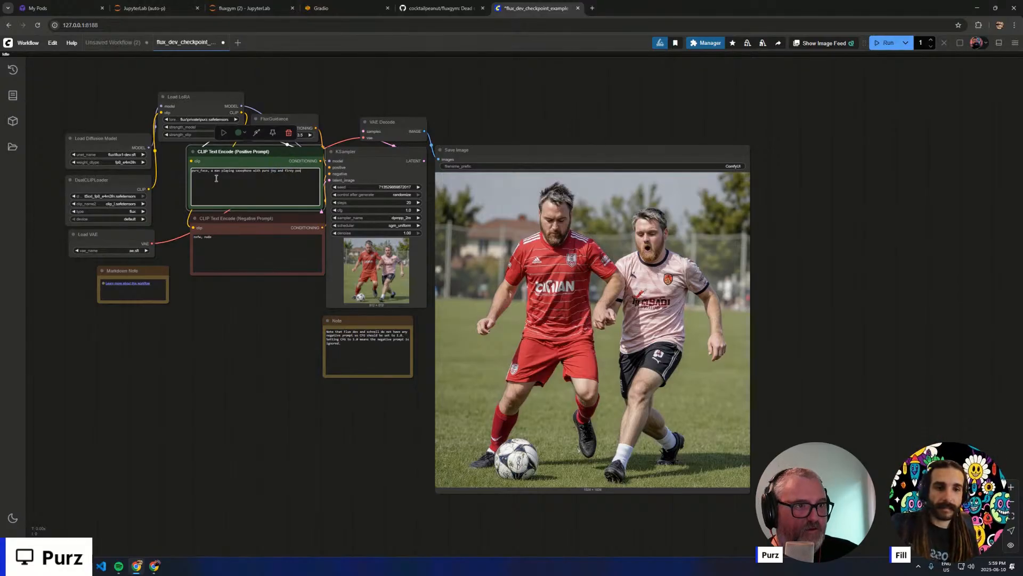
key("ctrl+Return")
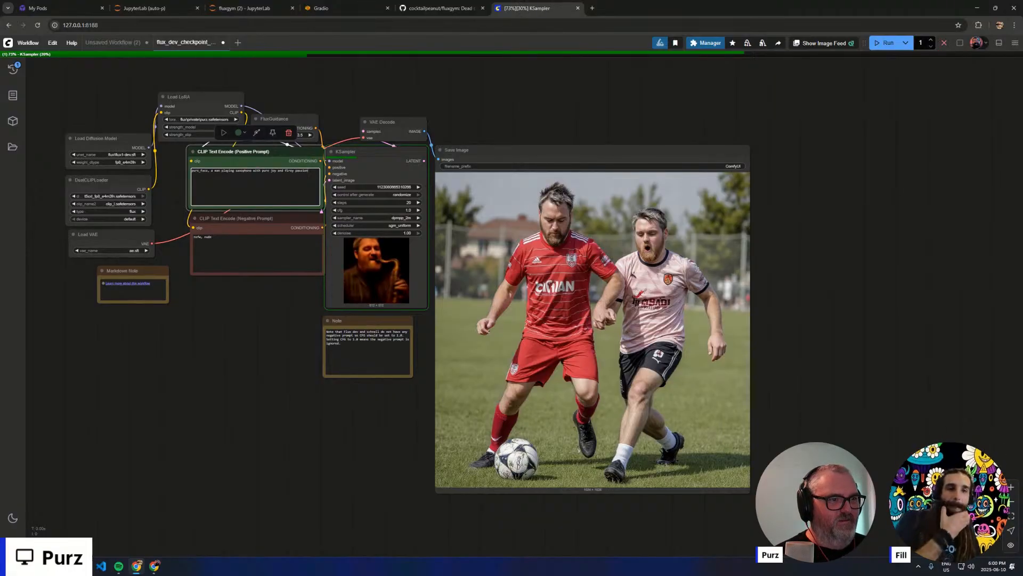
- Check the saxophone preview in the KSampler and move the Load LoRA node well above the prompt nodes
scroll(351, 271, "up", 10)
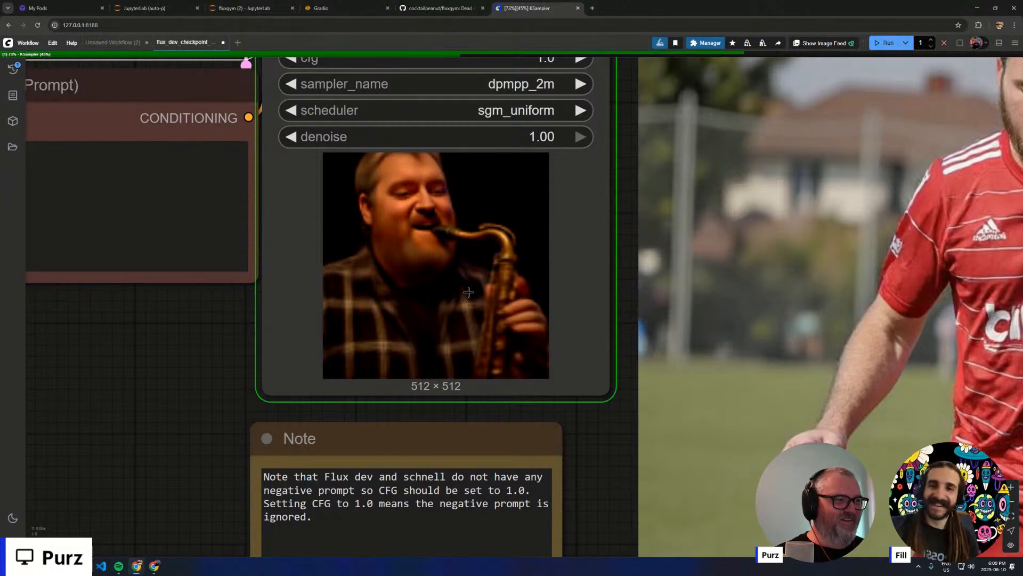
scroll(472, 356, "down", 9)
left_click(366, 341)
left_click_drag(367, 342, 420, 433)
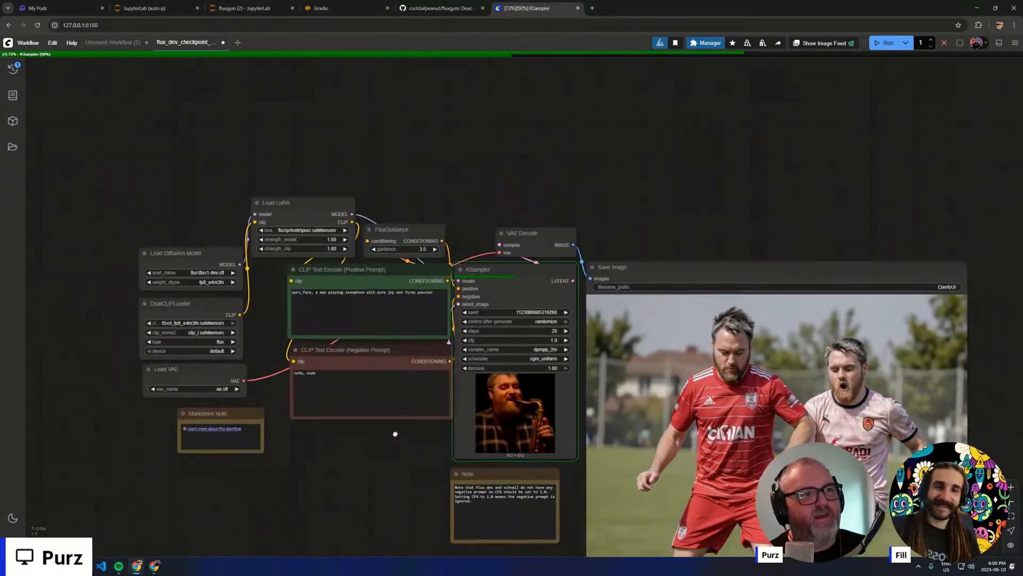
left_click_drag(290, 202, 296, 79)
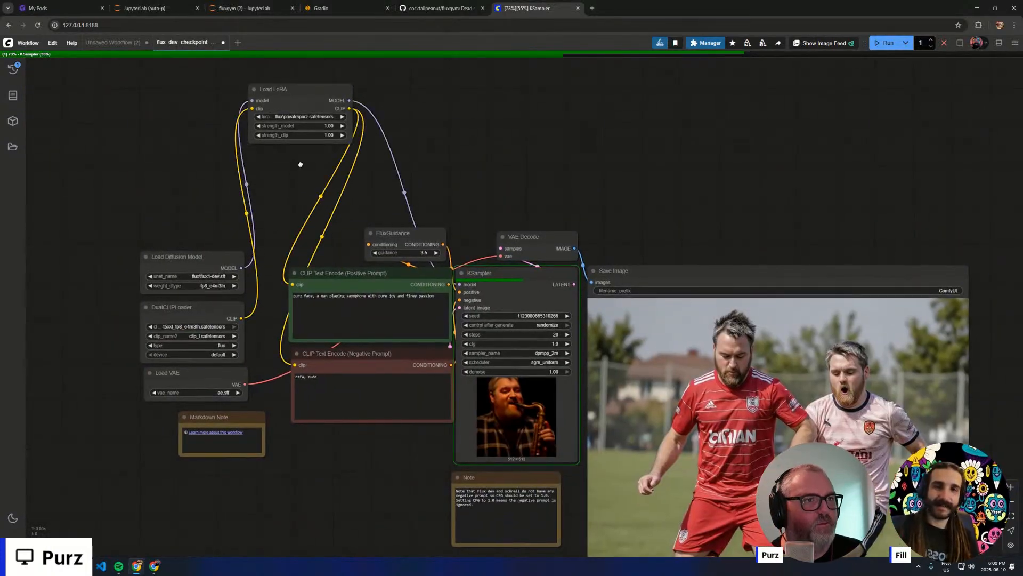
double_click(301, 168)
left_click(229, 139)
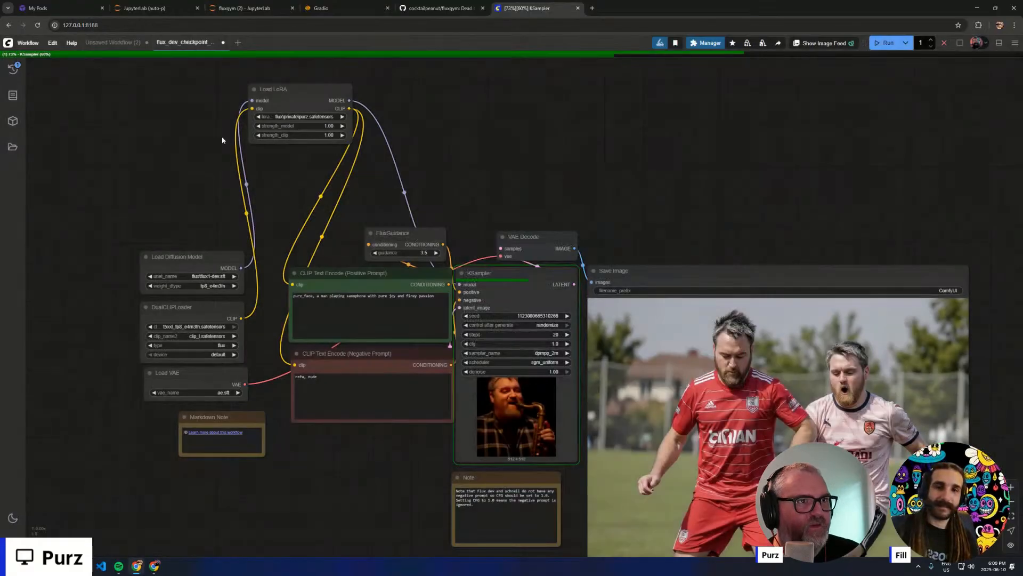
- Duplicate the Load LoRA node, place the copy just below the original, and feed it the original's model and clip outputs
left_click(292, 97)
key("ctrl+c")
key("ctrl+v")
left_click_drag(358, 159, 286, 150)
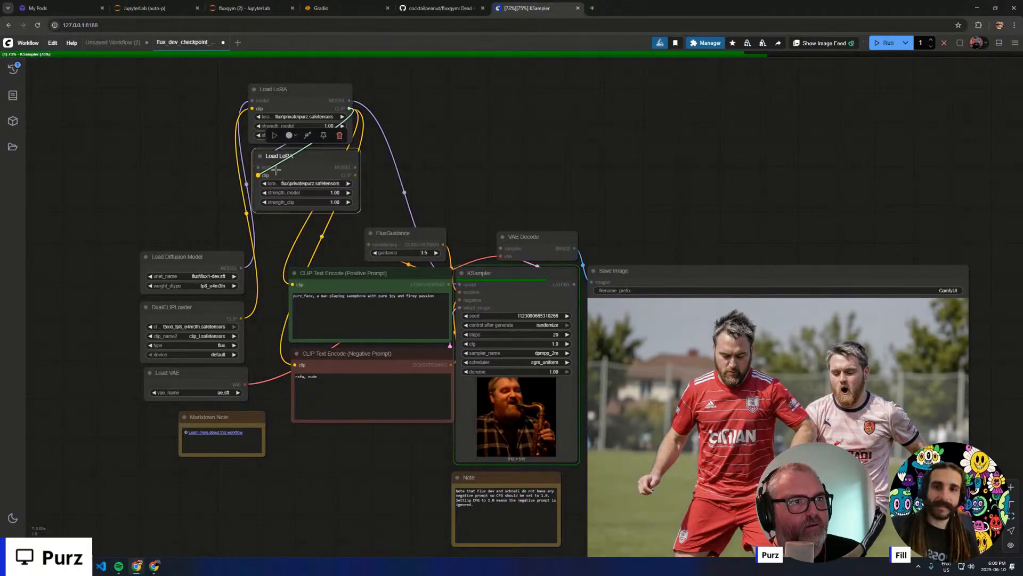
- Connect the second Load LoRA's MODEL output to the KSampler and its CLIP output to both the positive and negative prompt nodes
left_click_drag(356, 168, 460, 284)
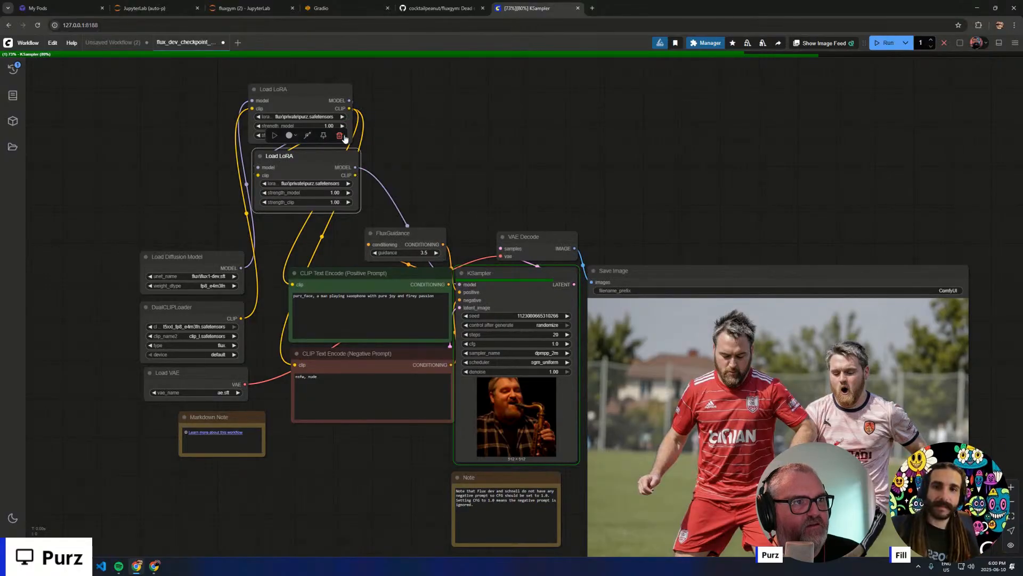
left_click_drag(355, 174, 292, 284)
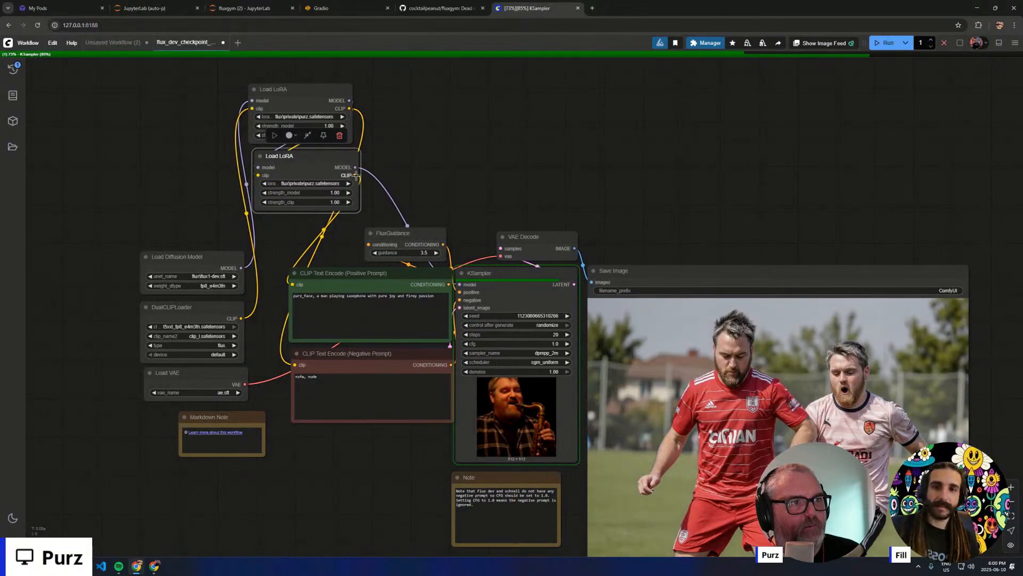
left_click_drag(355, 175, 294, 365)
- Arrange the model, CLIP and VAE loaders and the two chained Load LoRA nodes in a row in signal order
left_click_drag(167, 223, 201, 399)
left_click_drag(171, 369, 16, 176)
left_click_drag(113, 232, 291, 302)
left_click_drag(441, 162, 331, 154)
left_click_drag(471, 226, 479, 148)
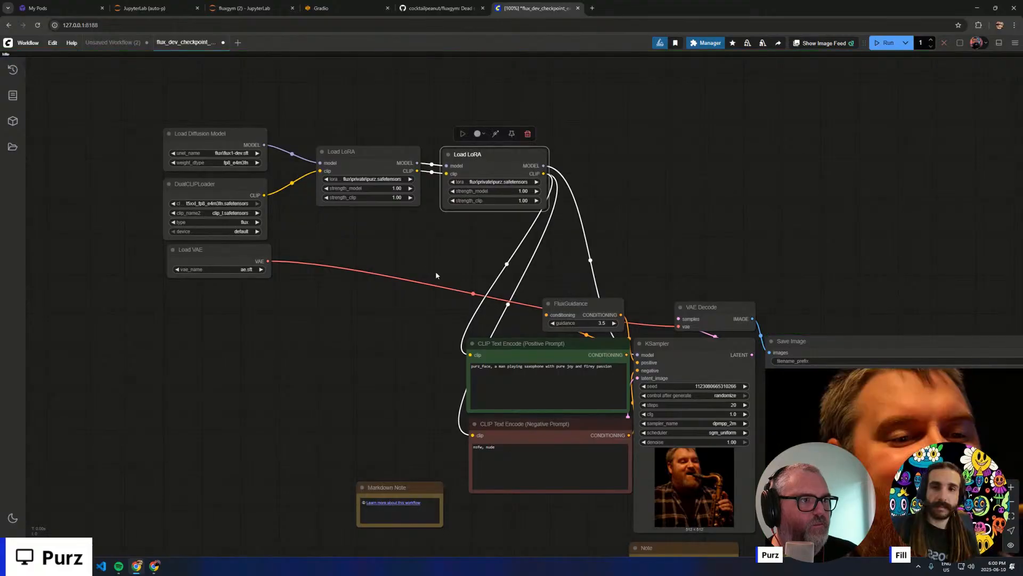
- Select the three loader nodes and both Load LoRA nodes together and move the group beside the prompt nodes
left_click_drag(489, 244, 170, 103)
left_click(170, 100)
left_click_drag(432, 278, 127, 107)
left_click(189, 82)
left_click_drag(189, 83, 479, 256)
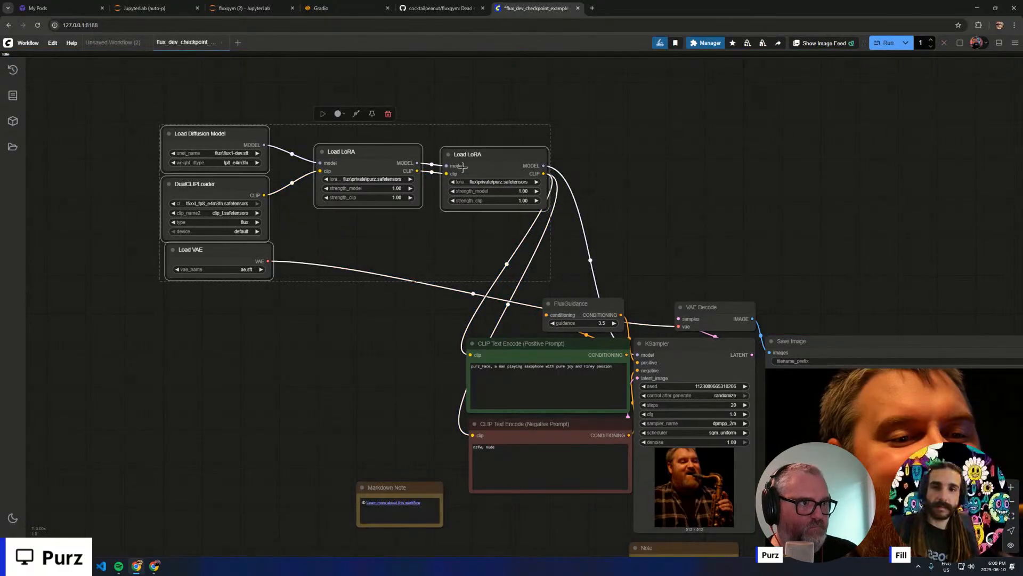
left_click_drag(478, 168, 373, 291)
- Examine the saved saxophone image, then view the whole node graph
left_click(453, 197)
scroll(454, 197, "down", 4)
left_click_drag(476, 194, 363, 90)
scroll(684, 159, "up", 5)
left_click_drag(688, 156, 616, 78)
scroll(616, 77, "down", 1)
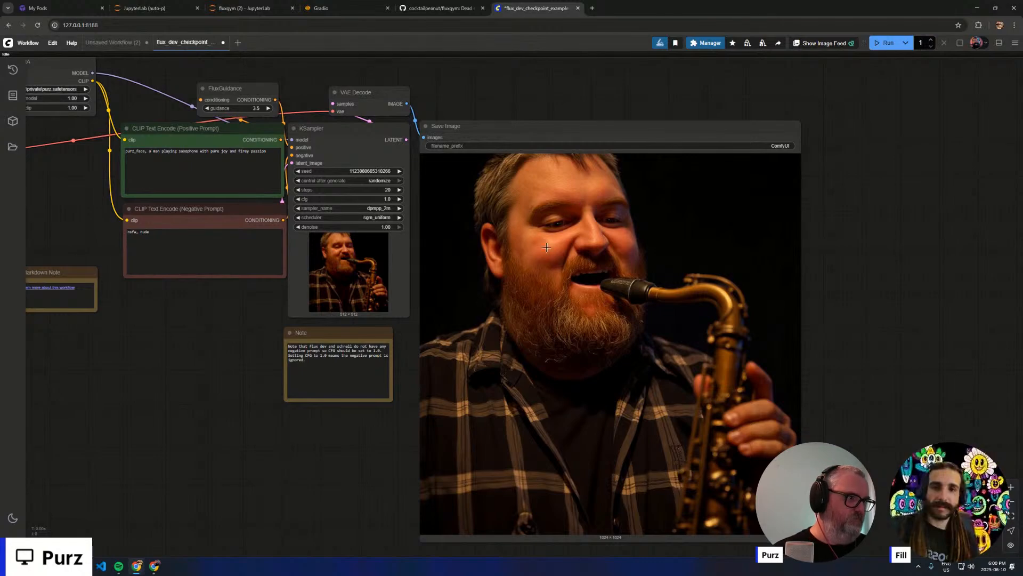
scroll(329, 346, "down", 7)
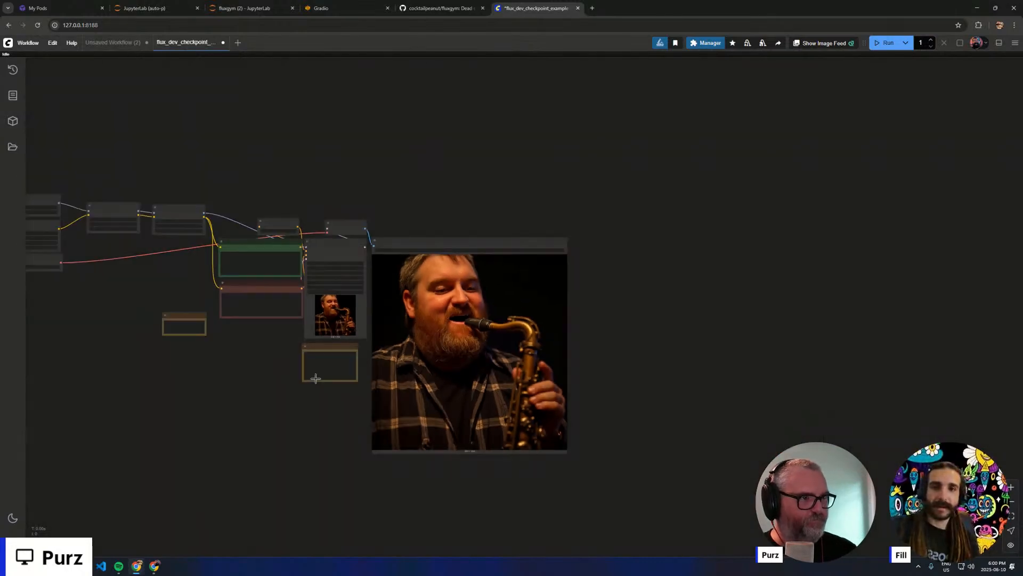
- Move the two Load LoRA nodes closer together and nearer to the loaders
left_click_drag(248, 376, 478, 410)
scroll(352, 315, "up", 10)
scroll(329, 323, "up", 3)
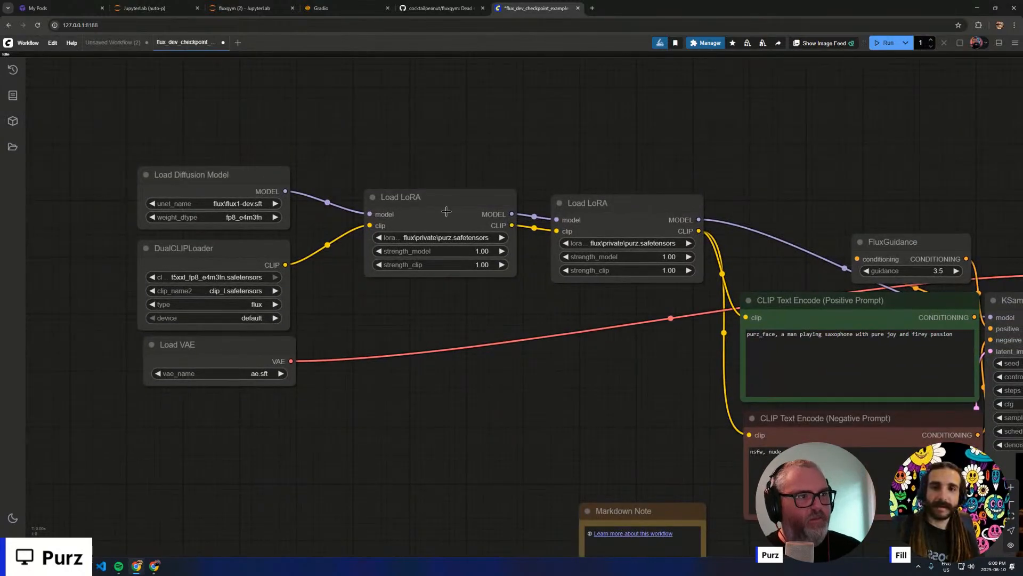
left_click_drag(447, 212, 431, 211)
left_click_drag(595, 188, 568, 185)
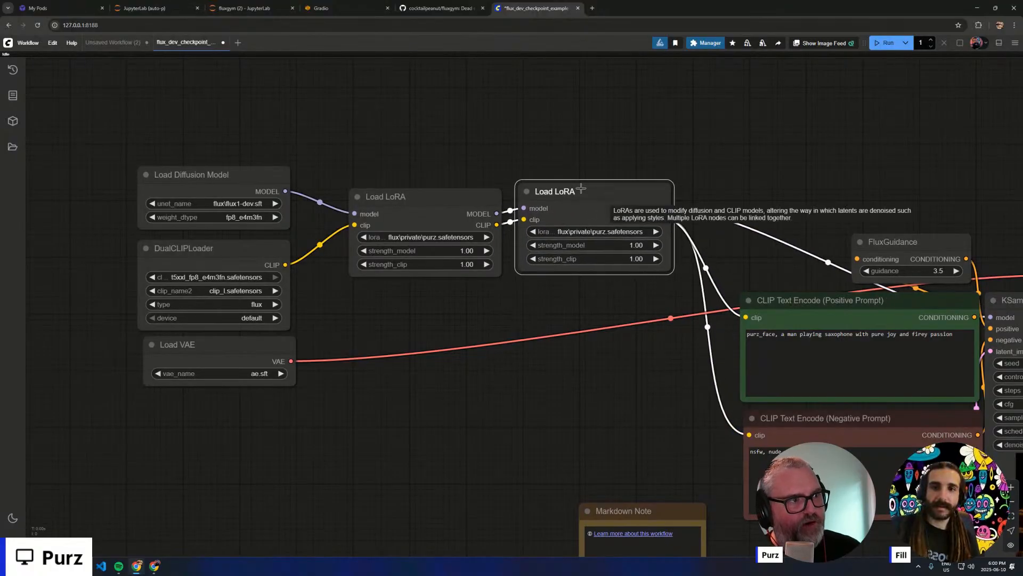
- Load flux\private\purz-b0173r_r00m-boiler-room.safetensors in the second Load LoRA node
left_click(606, 241)
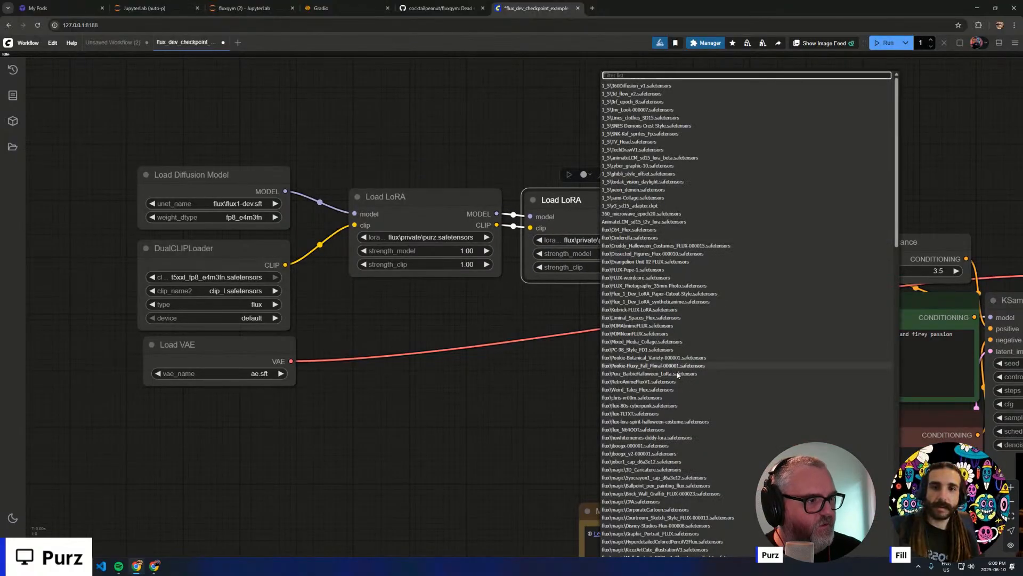
scroll(674, 314, "down", 10)
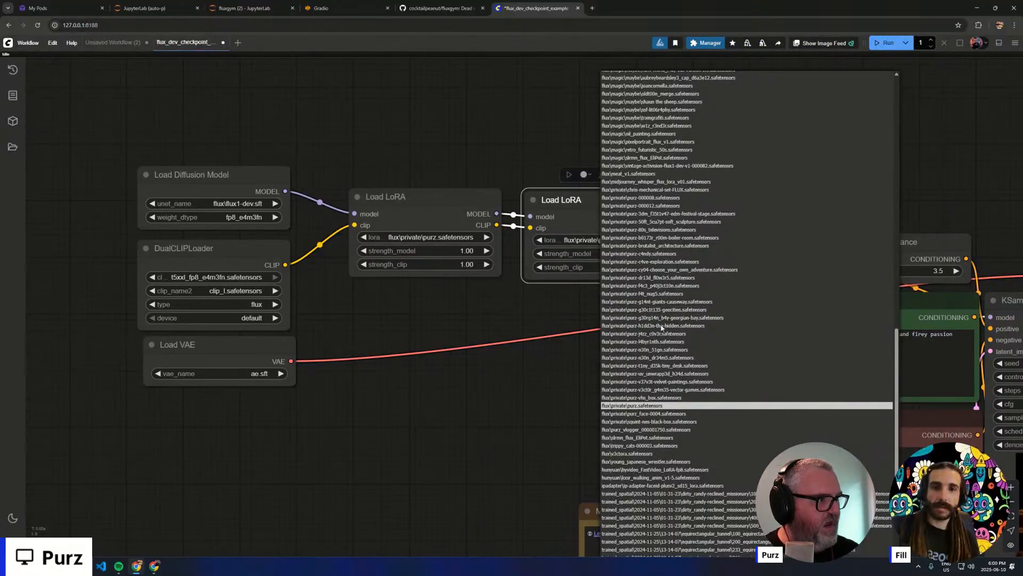
left_click(656, 238)
left_click_drag(645, 358, 407, 324)
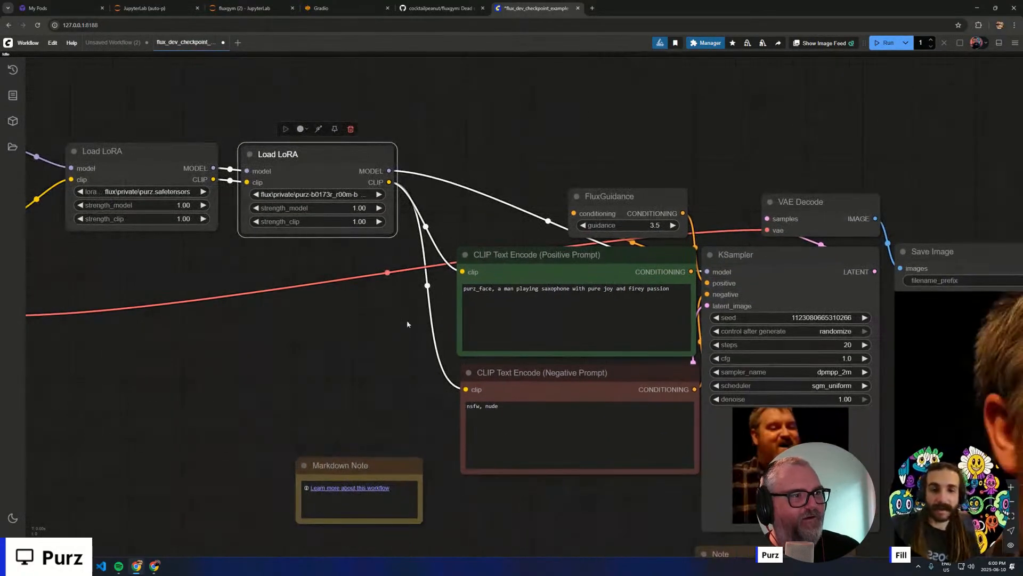
- Open the boiler-room LoRA's info and copy its training caption about a man standing in front of a nightclub crowd
left_click(495, 288)
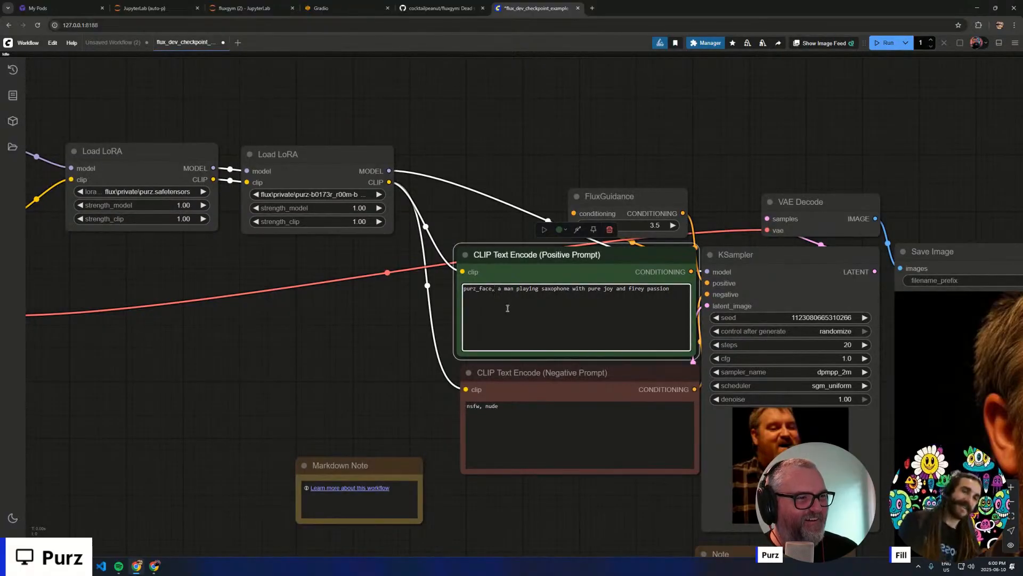
right_click(316, 156)
left_click(344, 214)
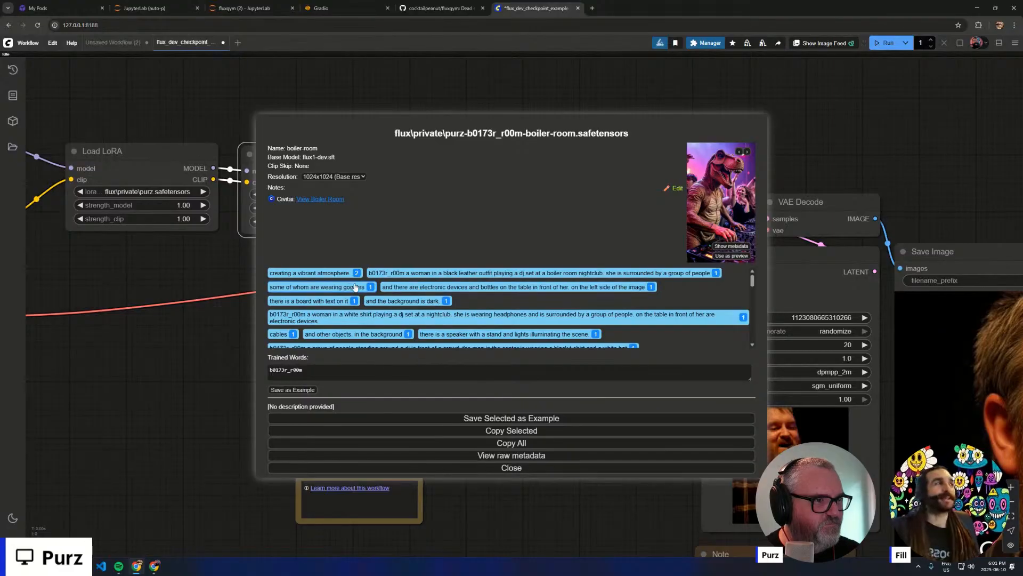
scroll(353, 301, "down", 2)
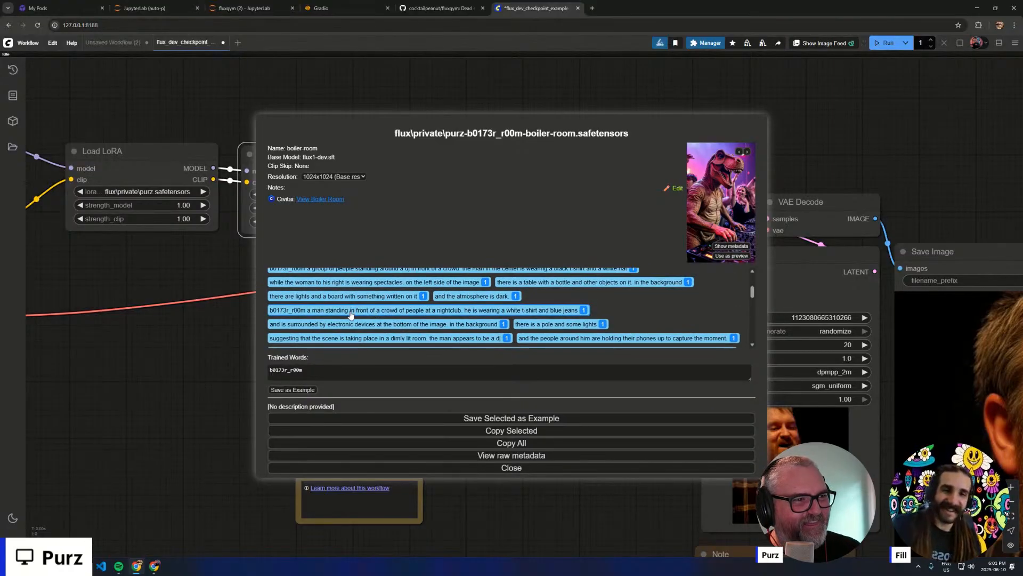
left_click(477, 467)
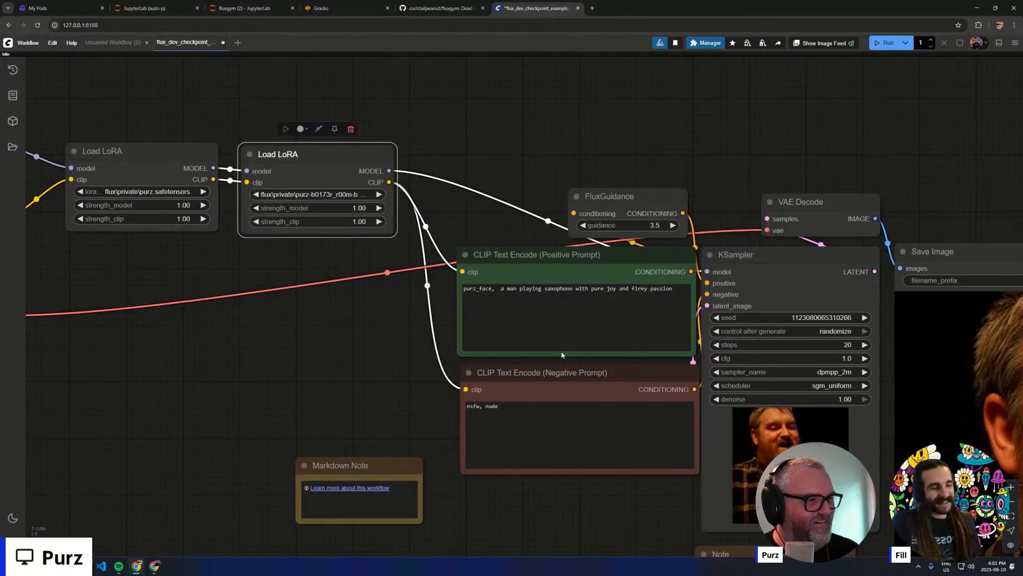
- Replace the positive prompt with "purz_face, " followed by the copied b0173r_r00m nightclub caption, and queue the generation
triple_click(541, 318)
key("ctrl+v")
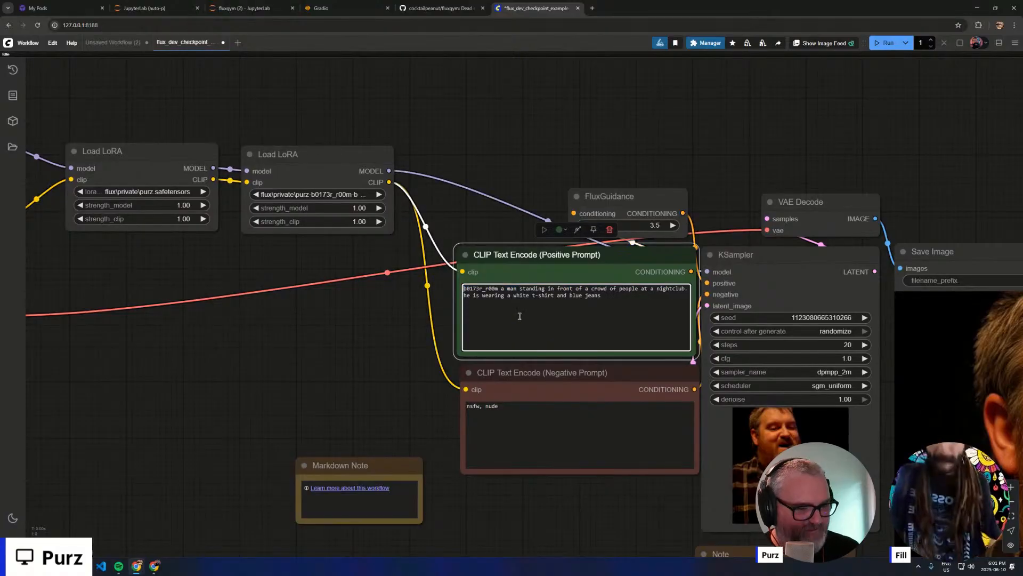
type("purz_face,")
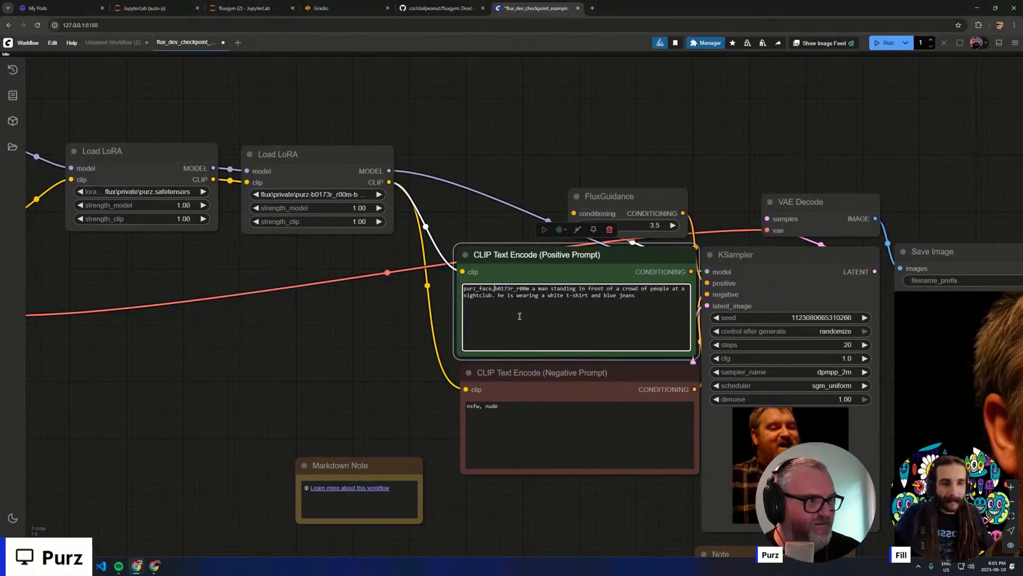
key("ctrl+Return")
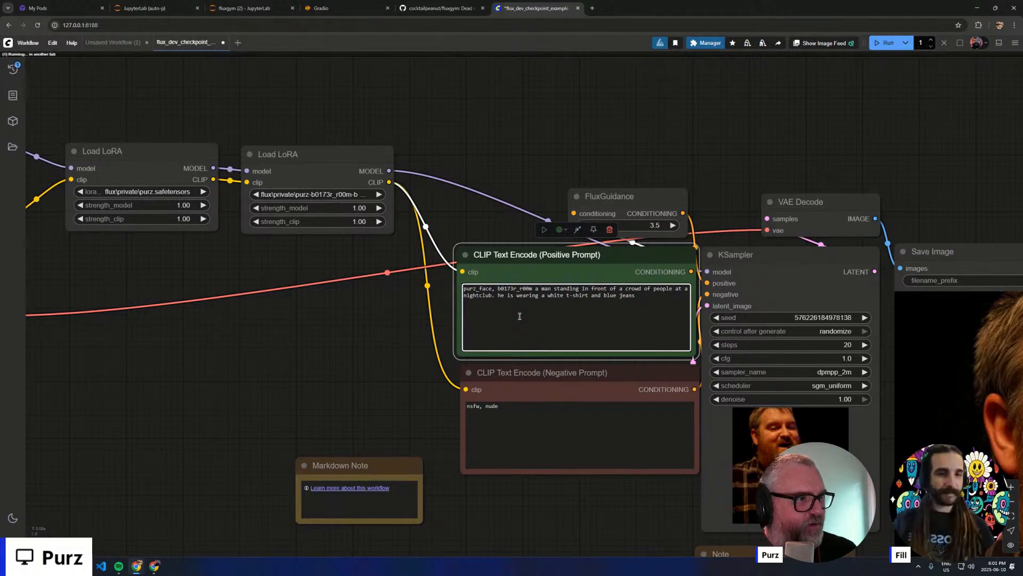
- Review the combined trigger-word prompt, the two chained Load LoRA nodes and the sampler preview while the nightclub generation runs
scroll(447, 326, "down", 3)
left_click_drag(389, 354, 121, 318)
scroll(189, 274, "up", 4)
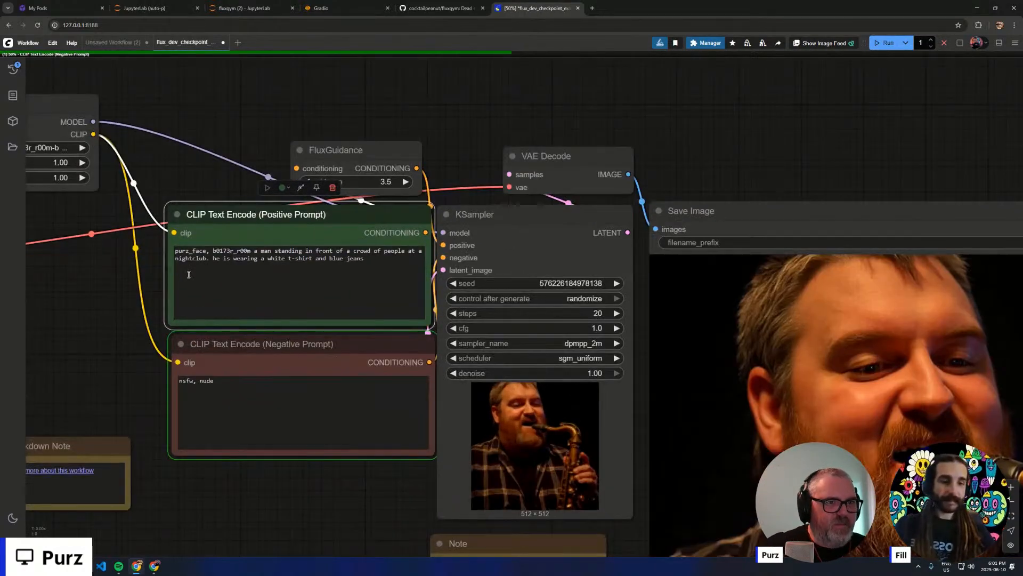
scroll(189, 275, "up", 8)
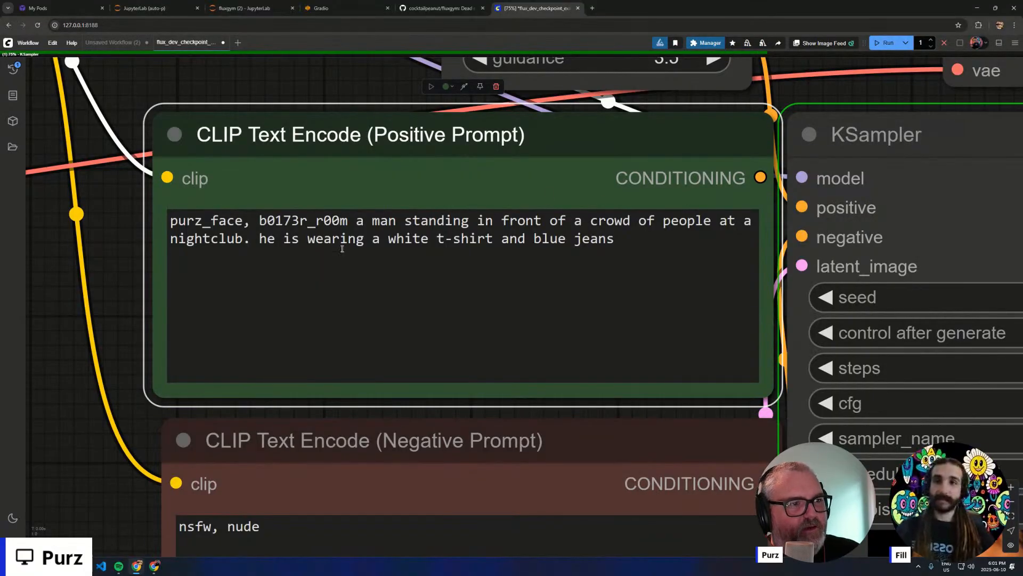
scroll(401, 373, "down", 7)
left_click_drag(561, 219, 243, 64)
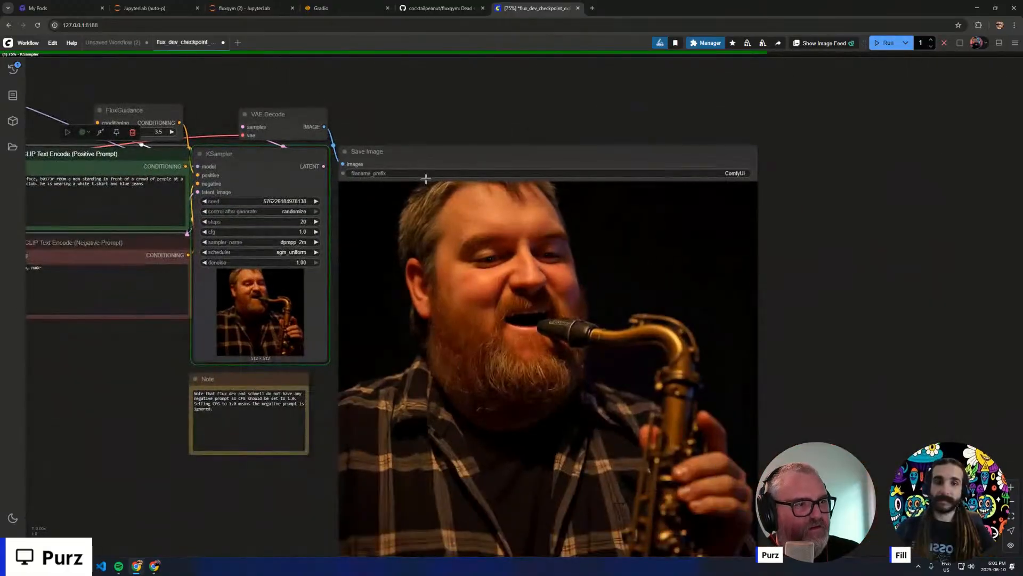
scroll(410, 107, "down", 2)
scroll(245, 103, "up", 6)
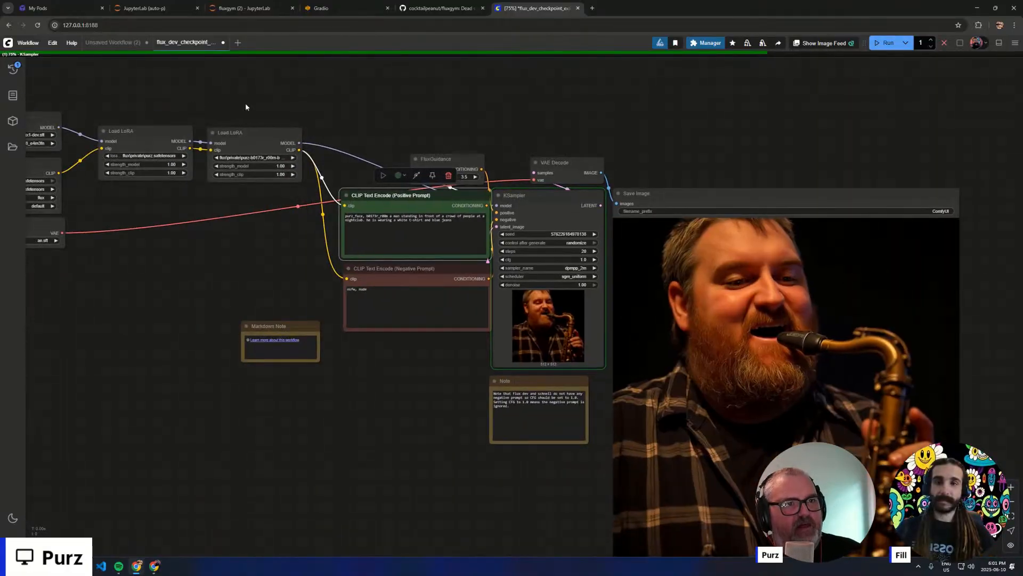
scroll(427, 372, "up", 1)
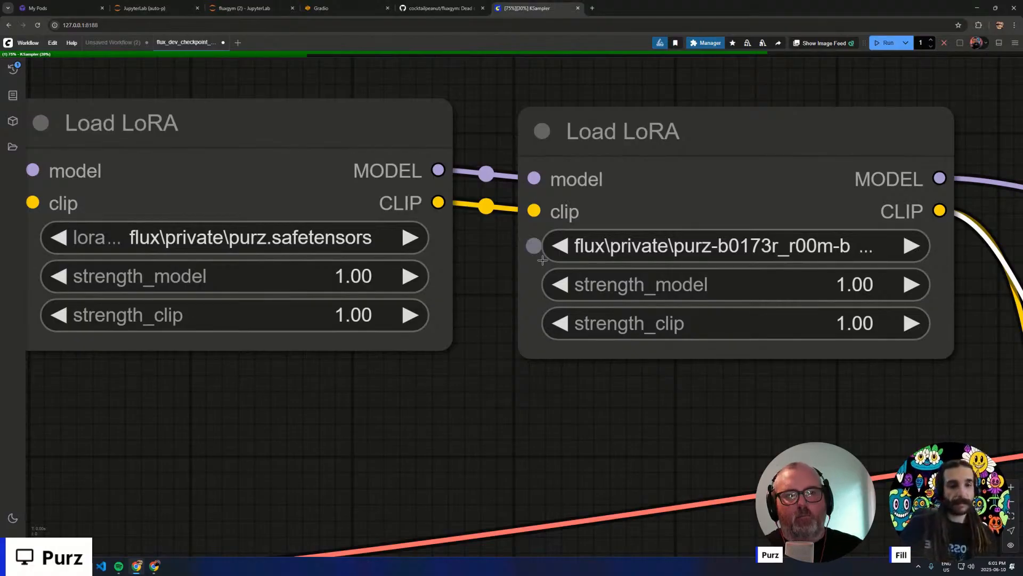
scroll(542, 260, "down", 15)
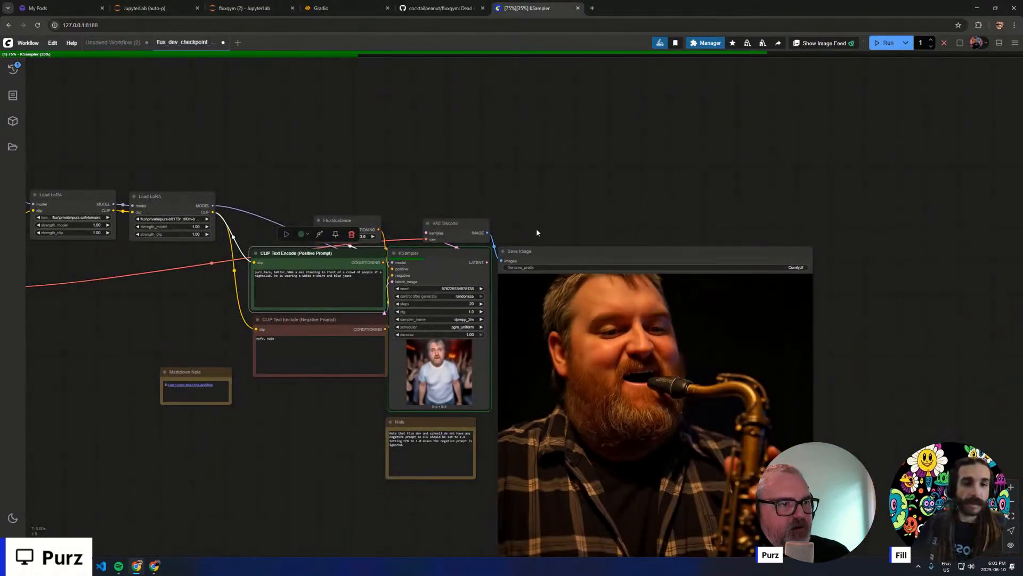
- Change the positive prompt to "purz_face, b0173r_r00m a man djing at a party, there is a crowd of sweaty people dancing" and queue the generation
scroll(483, 345, "up", 7)
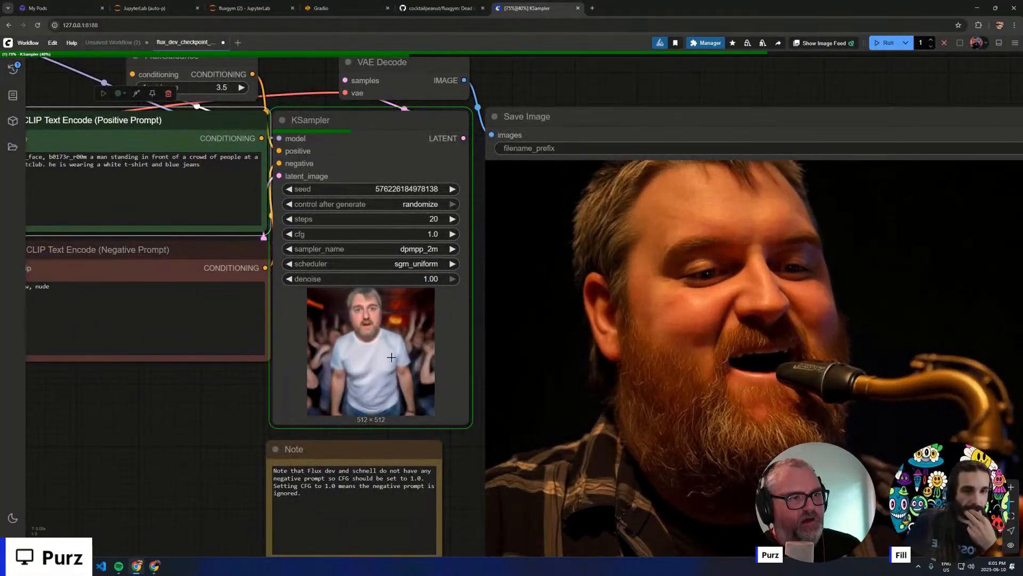
scroll(373, 359, "down", 6)
scroll(302, 426, "up", 5)
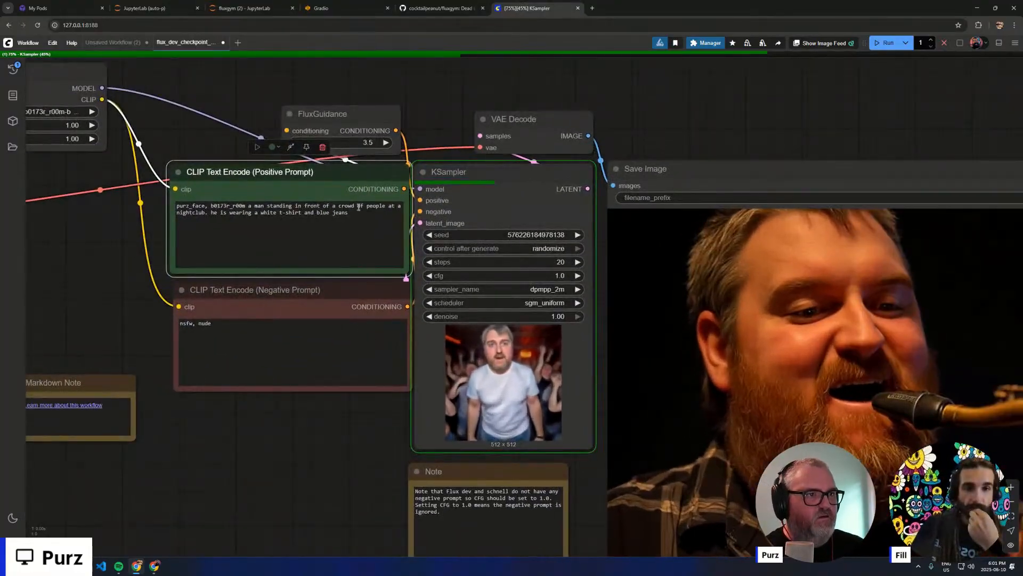
left_click_drag(349, 212, 249, 210)
type("ma")
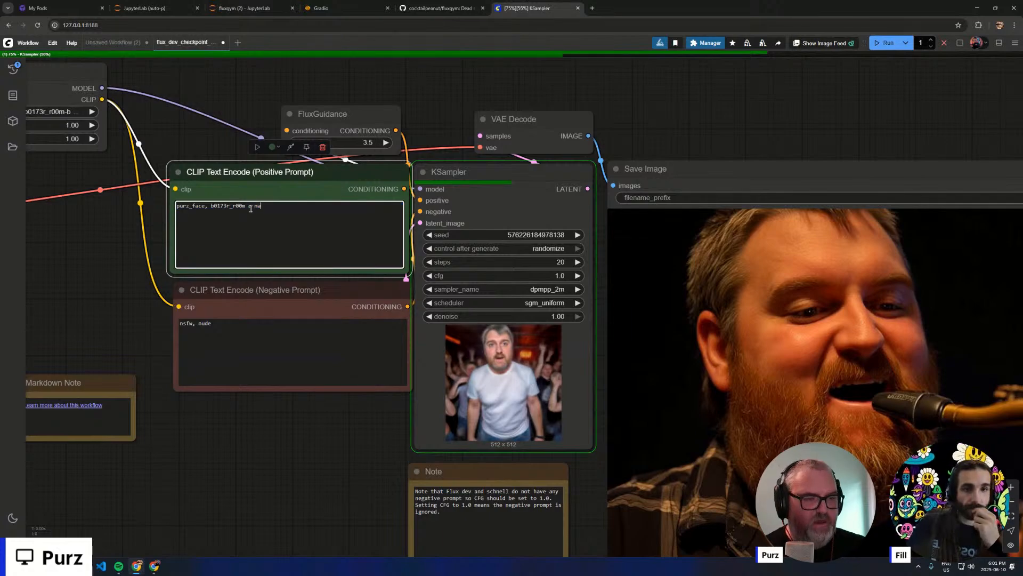
type("n djing at a")
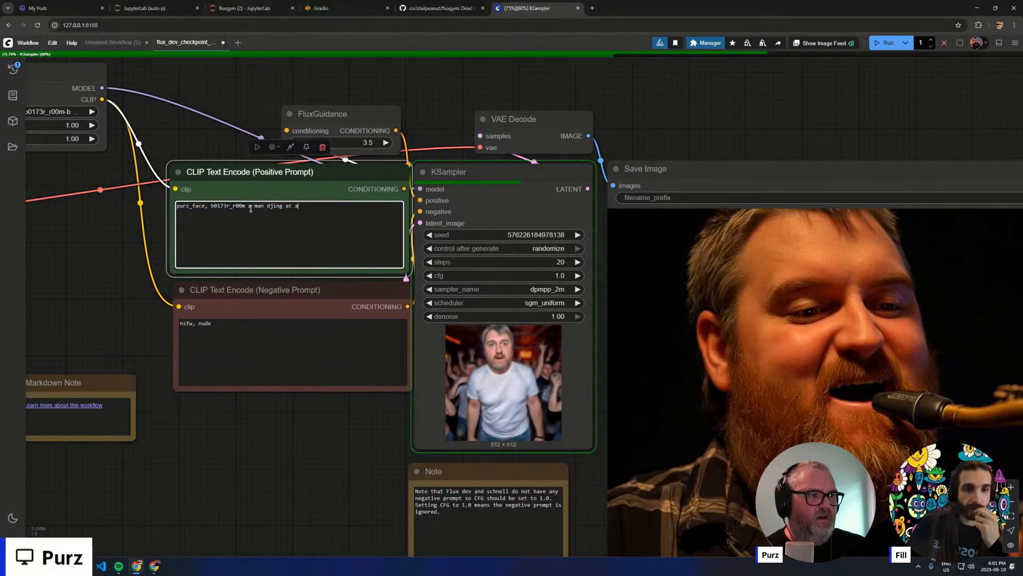
type(" par")
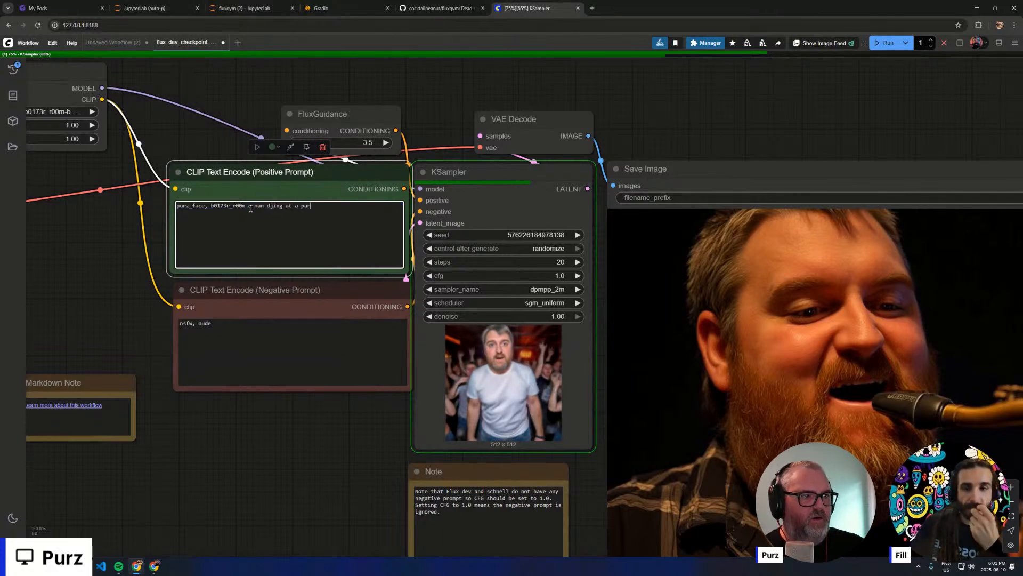
type("ty,")
type(" ther")
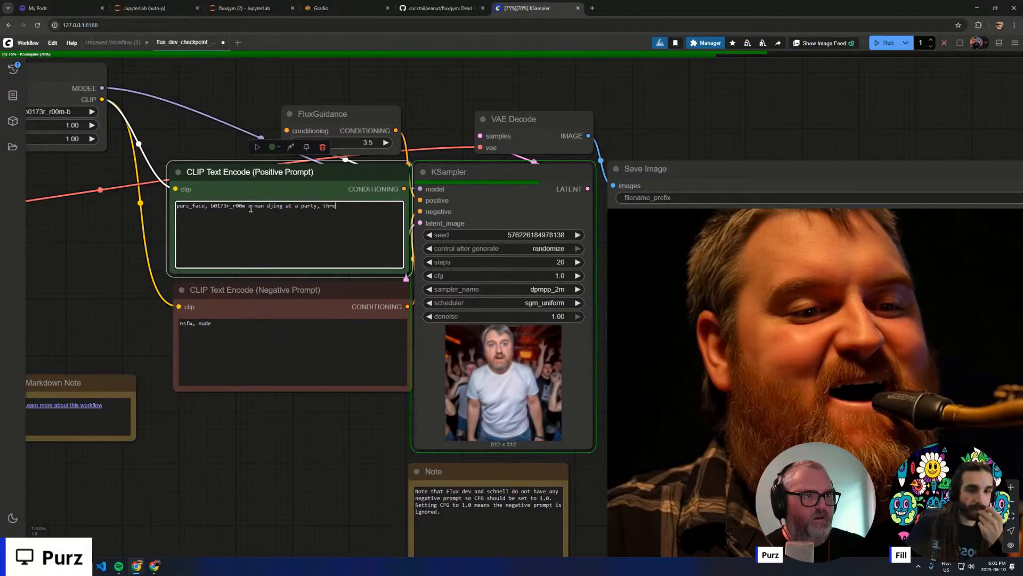
type("e is a crowd o")
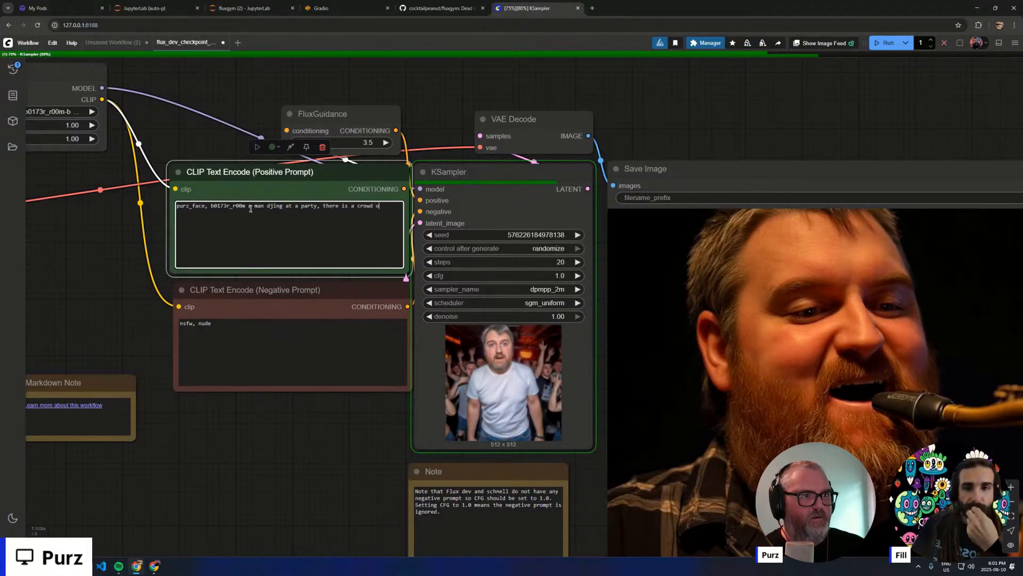
type("f sweaty peop")
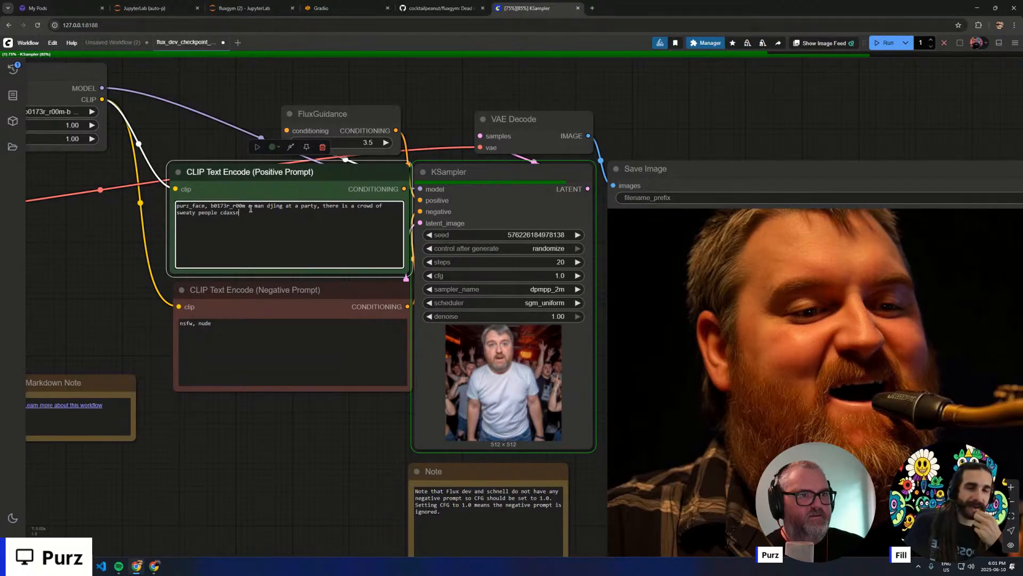
type("le dan")
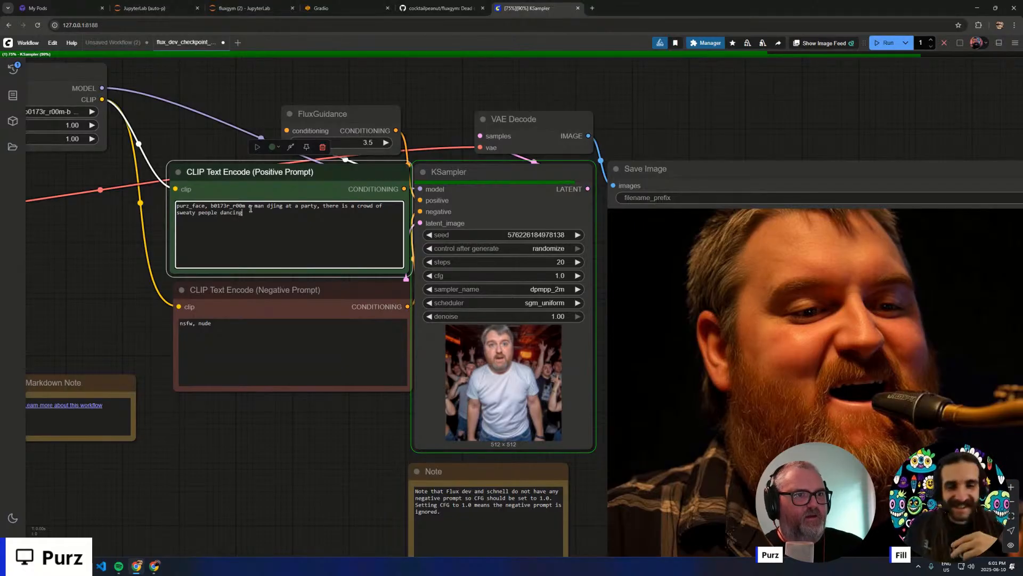
key("ctrl+Return")
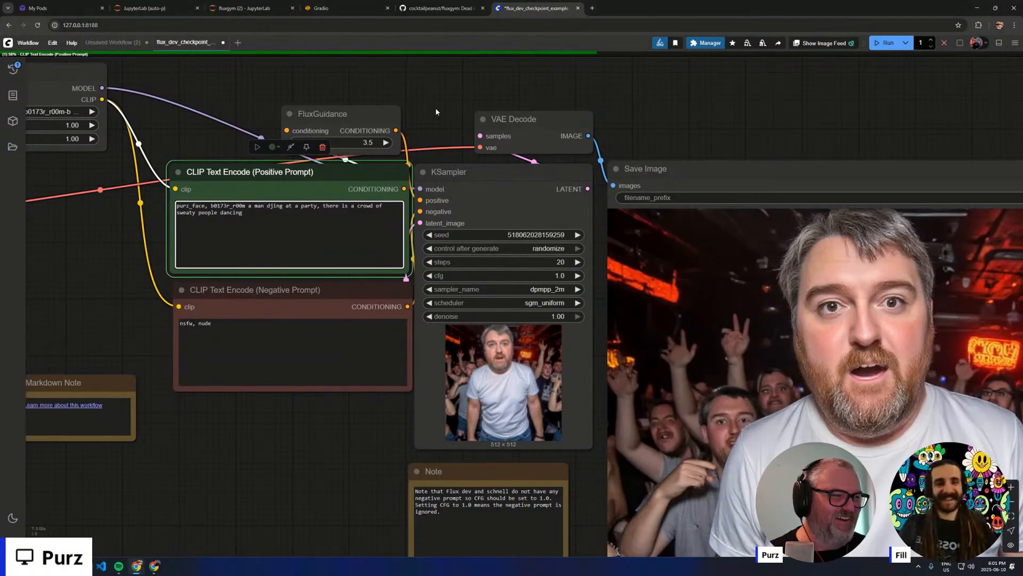
- Examine the saved nightclub image, including the faces in the crowd, and the sampler preview of the running DJ generation
scroll(640, 136, "down", 2)
left_click_drag(646, 139, 357, 26)
scroll(496, 172, "down", 2)
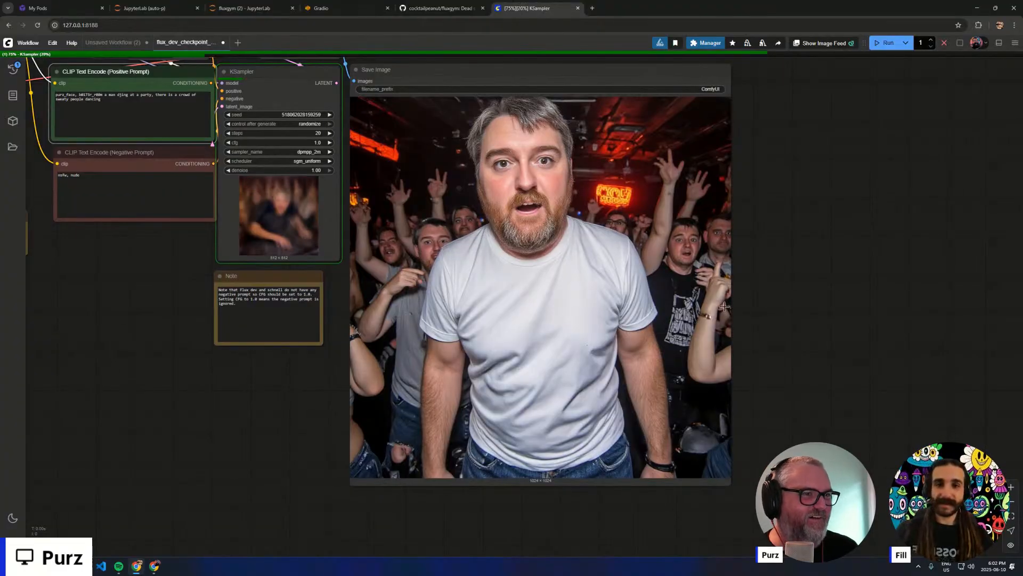
scroll(725, 298, "up", 10)
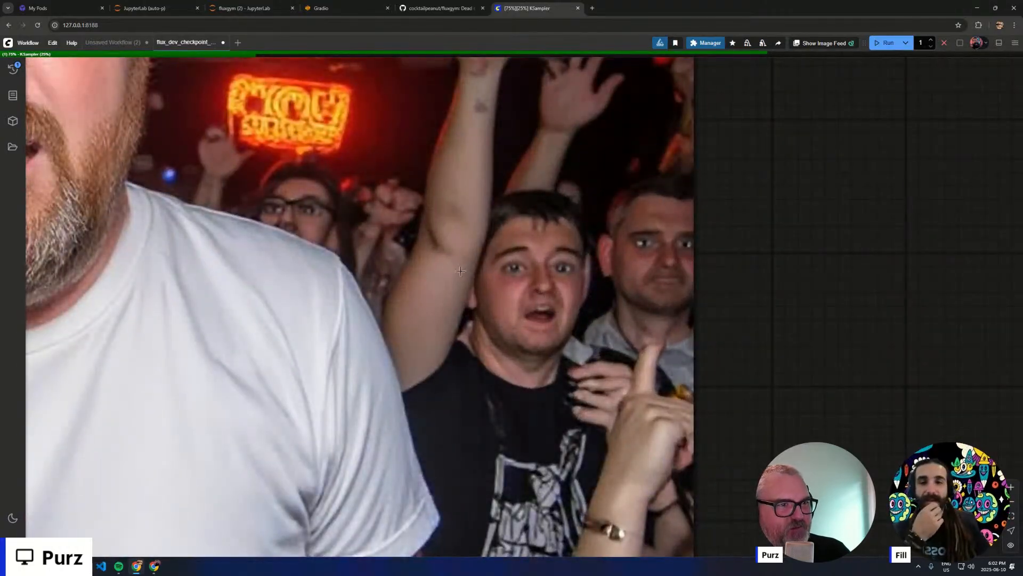
left_click_drag(149, 306, 844, 310)
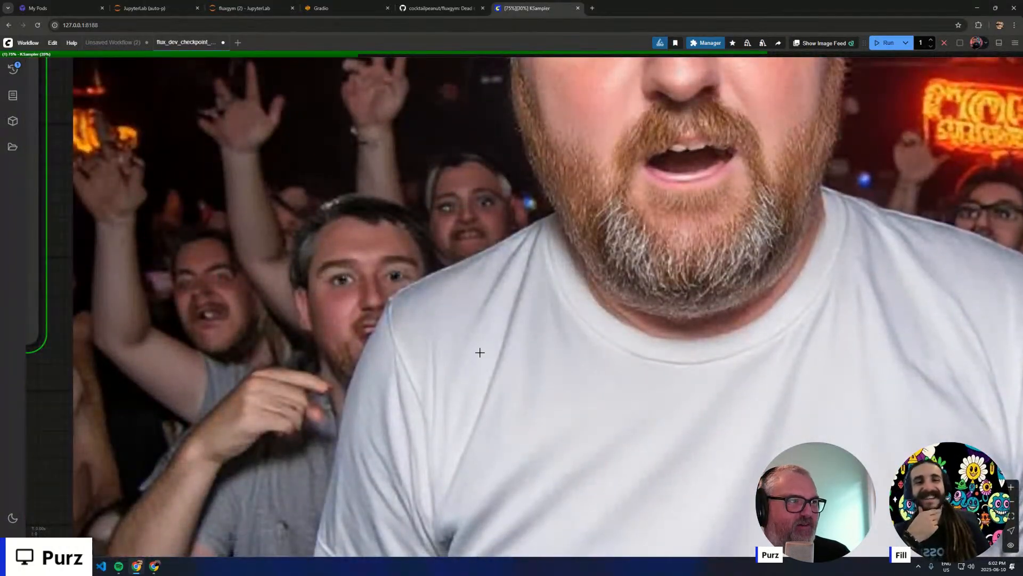
scroll(479, 352, "down", 10)
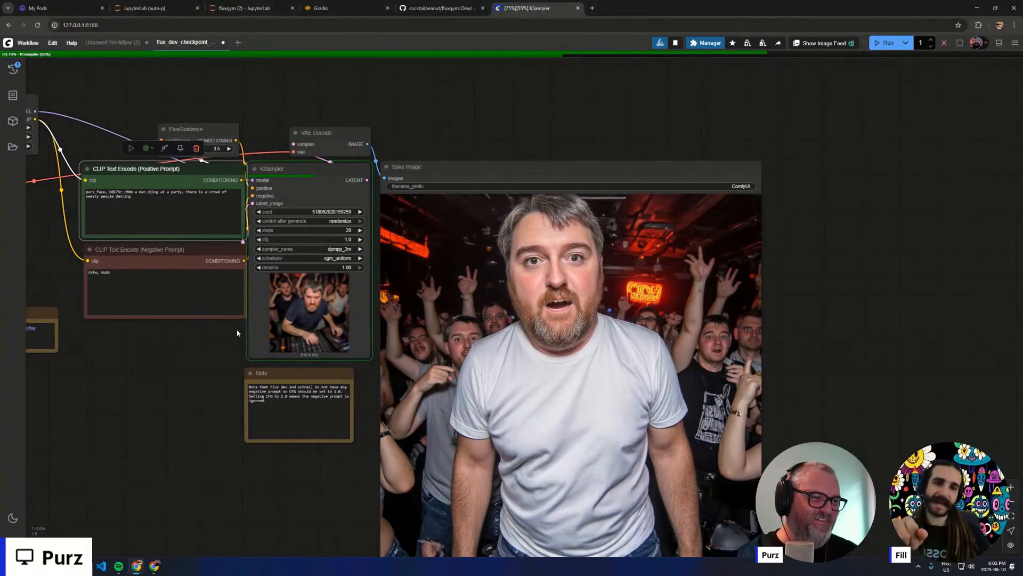
scroll(301, 314, "up", 10)
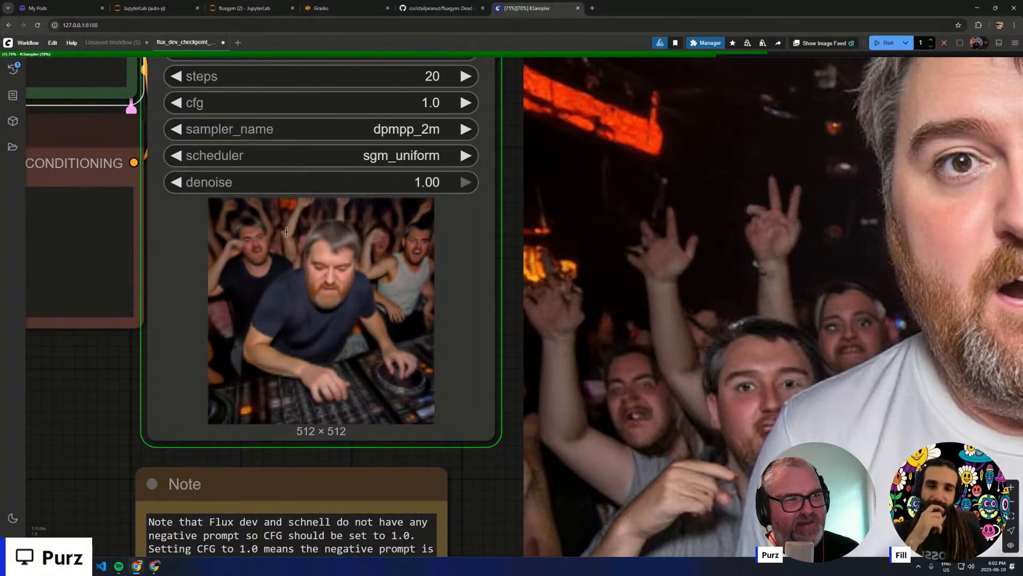
scroll(425, 285, "down", 10)
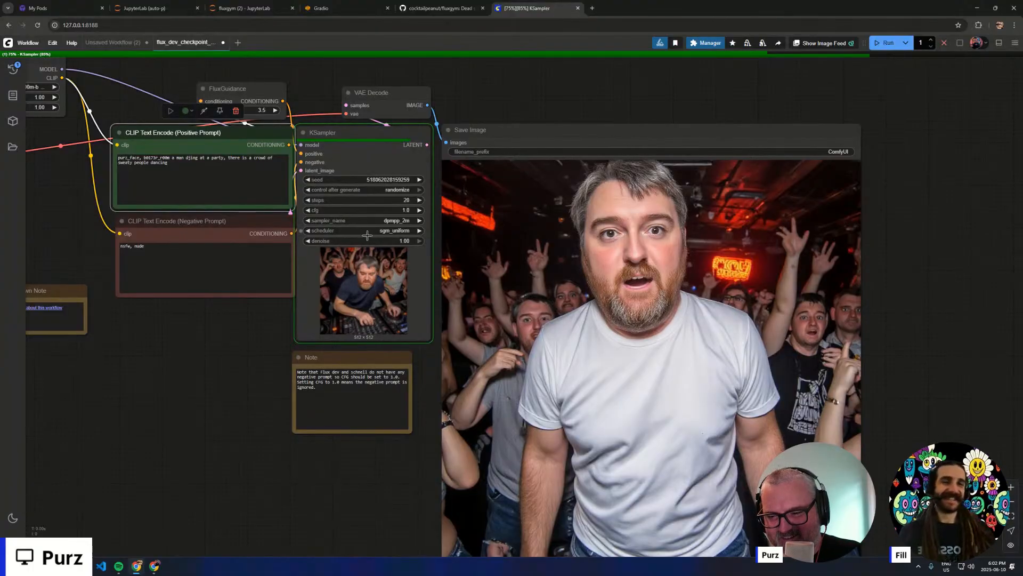
- View the LoRA info of purz.safetensors in the first Load LoRA node, check its training captions, and close the info
left_click_drag(169, 342, 420, 534)
left_click_drag(240, 410, 626, 462)
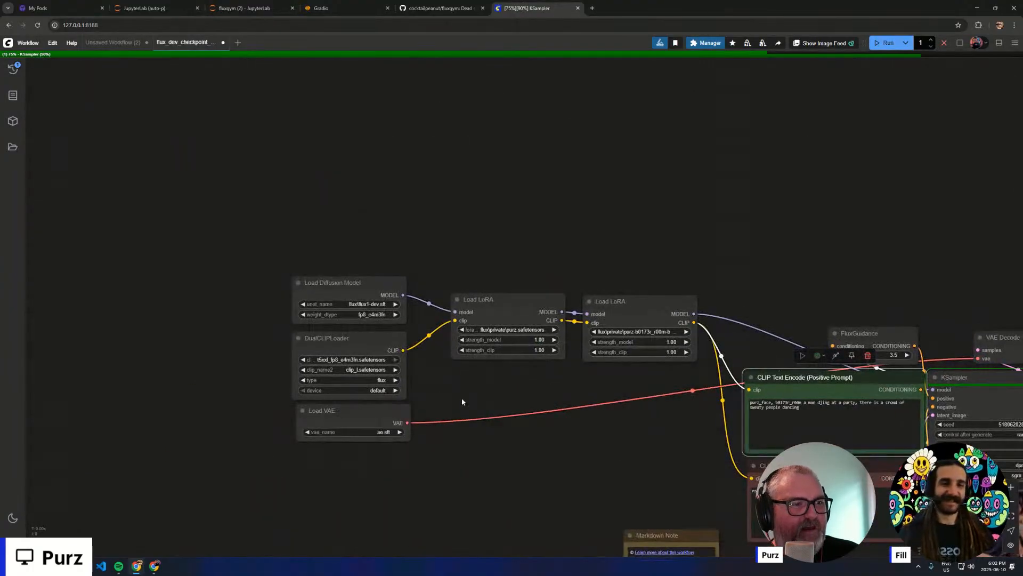
scroll(461, 401, "up", 12)
left_click_drag(383, 428, 182, 562)
scroll(397, 251, "up", 4)
left_click(421, 247)
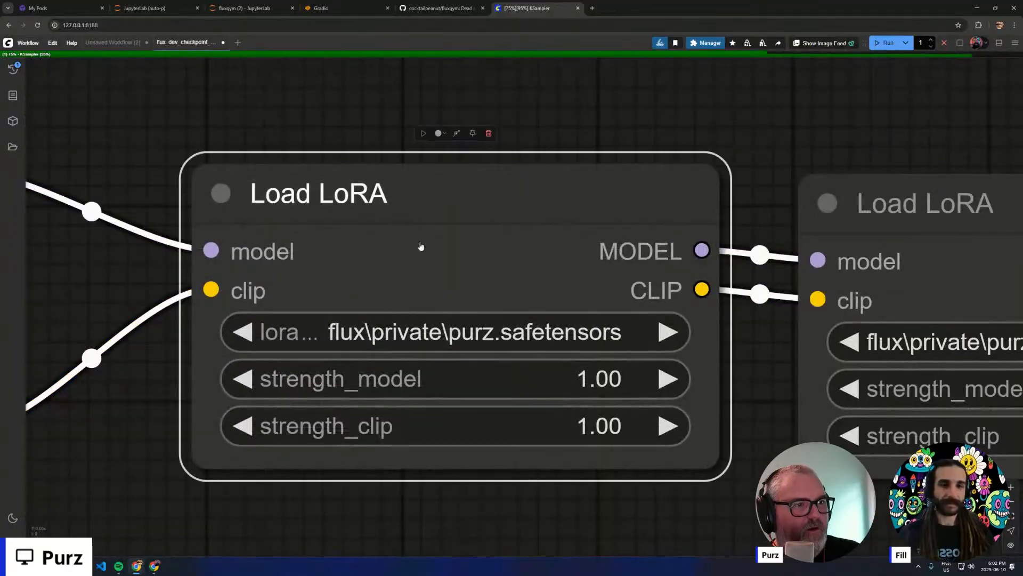
right_click(421, 246)
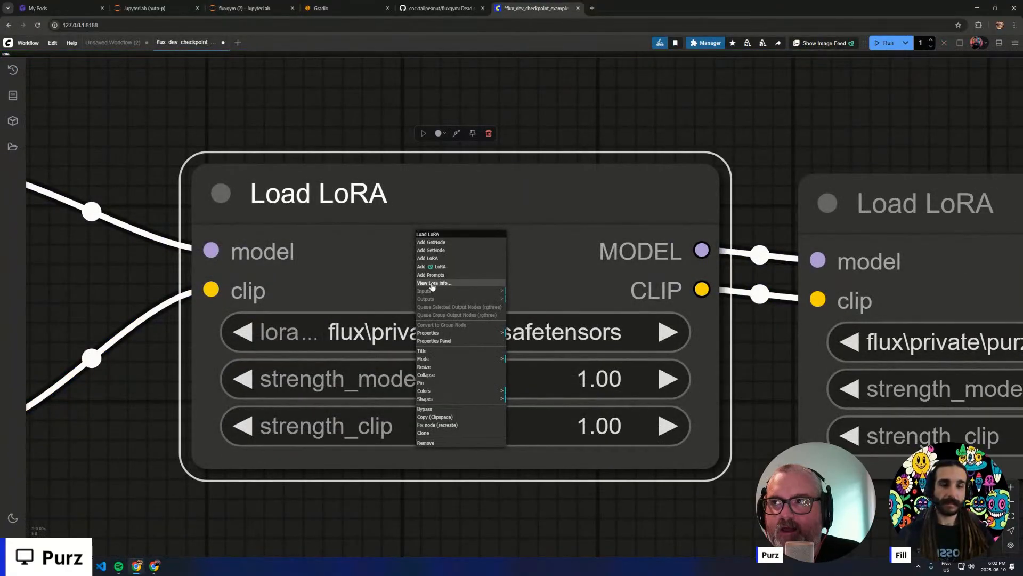
left_click(432, 284)
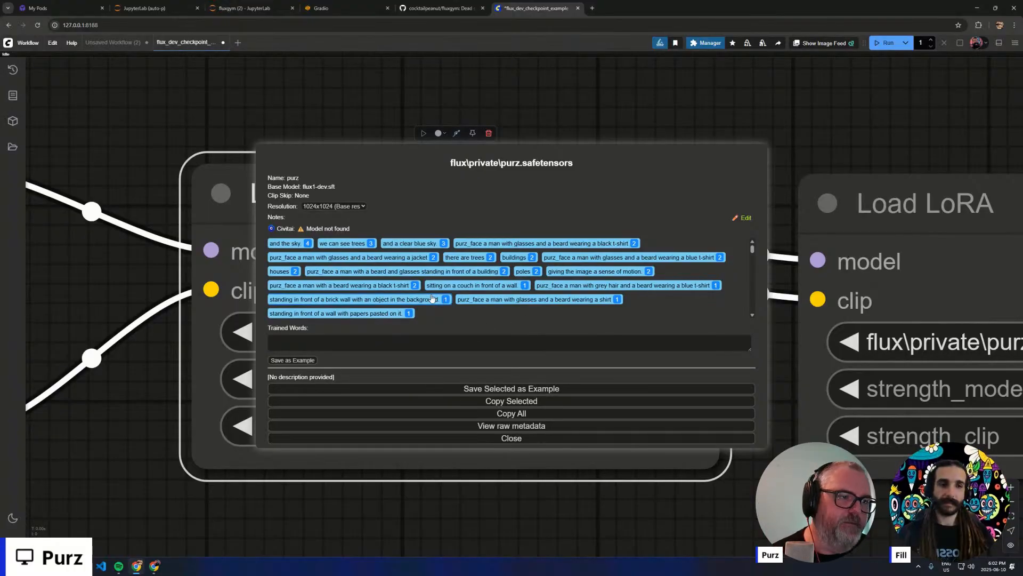
left_click(507, 439)
- Reopen the LoRA info of the first Load LoRA node and display the raw metadata of purz.safetensors
scroll(724, 483, "down", 10)
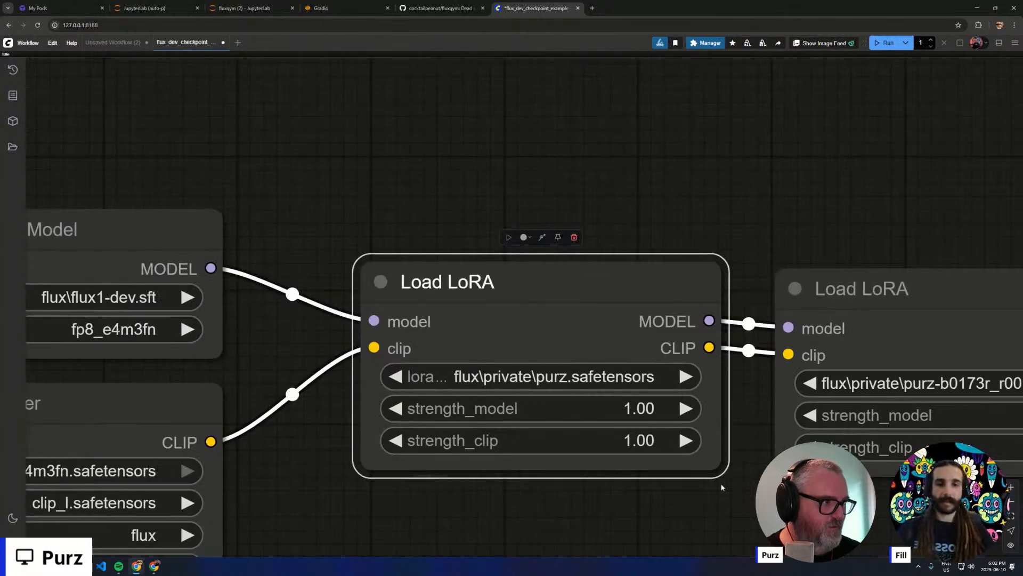
left_click_drag(852, 533, 348, 357)
scroll(347, 357, "down", 2)
scroll(347, 356, "down", 4)
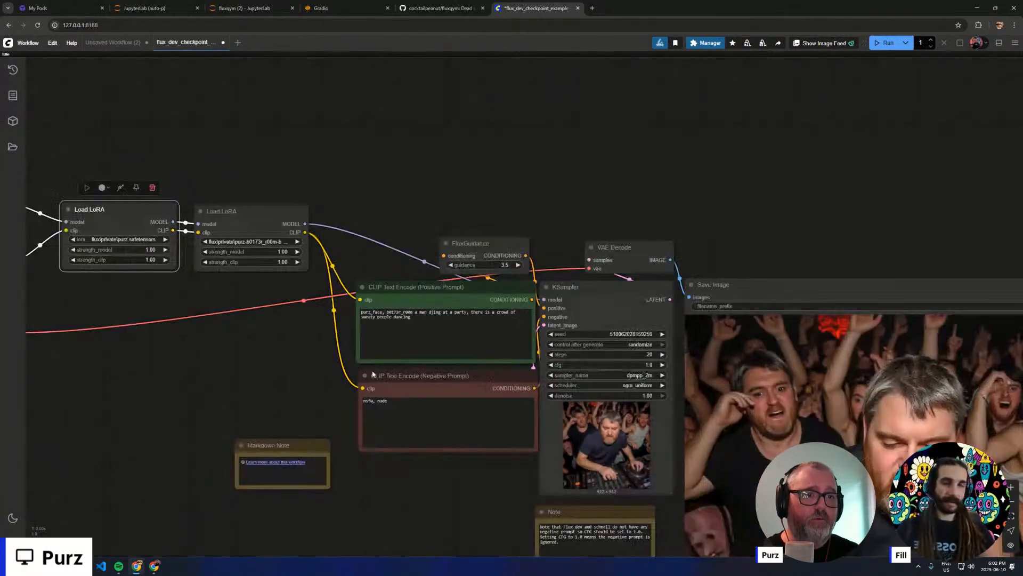
scroll(171, 322, "up", 14)
left_click_drag(64, 176, 424, 453)
right_click(369, 334)
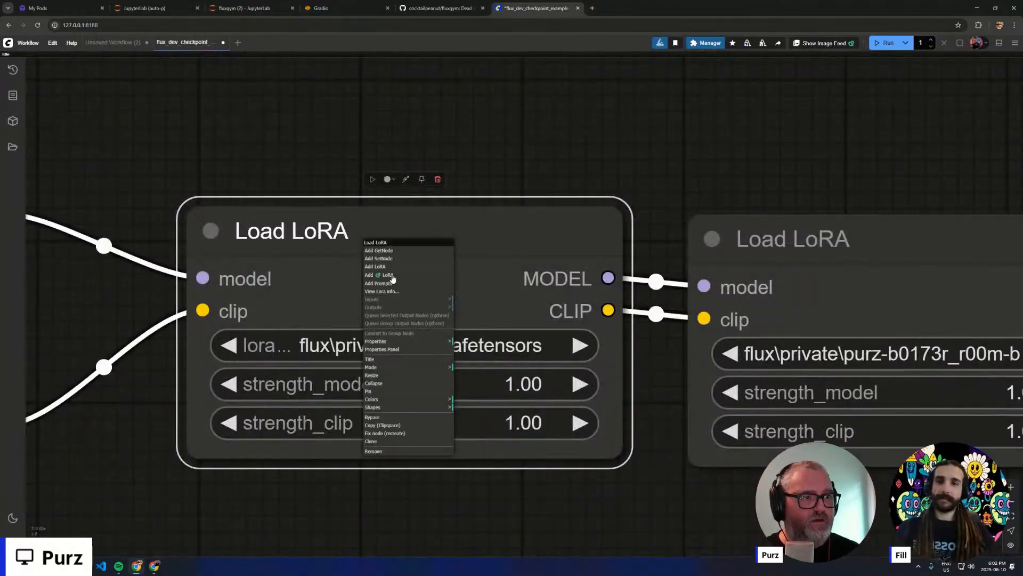
left_click(400, 293)
left_click(515, 424)
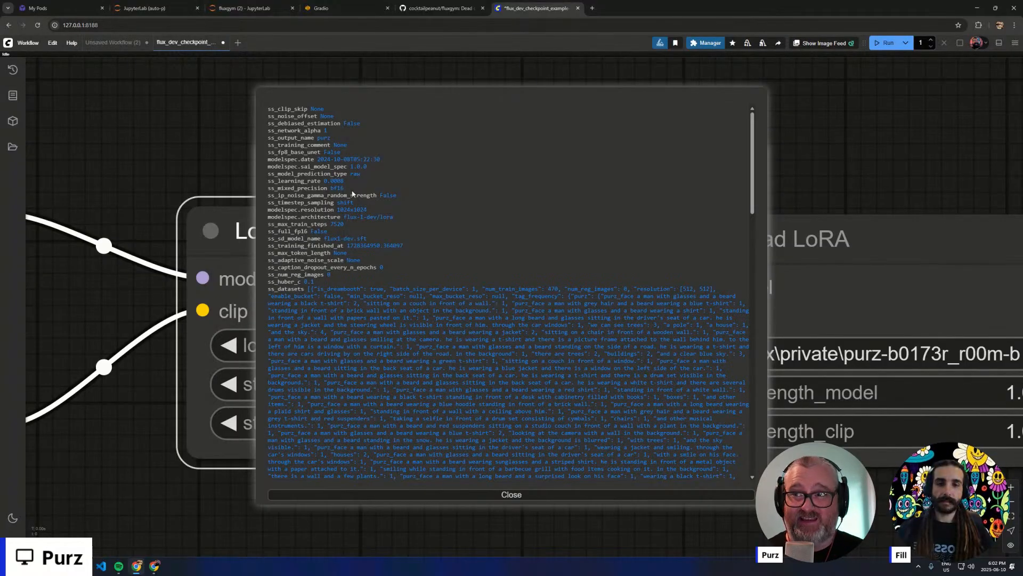
- Read through the training parameters in the raw metadata, such as steps, epochs and learning rate, and close the metadata and LoRA info
scroll(334, 269, "down", 10)
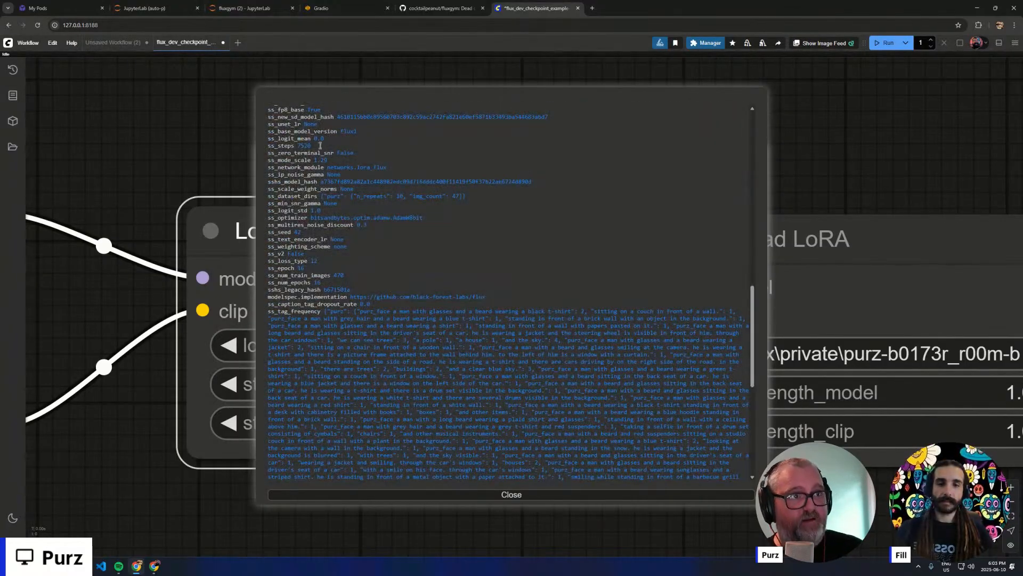
scroll(336, 266, "down", 8)
scroll(329, 465, "up", 15)
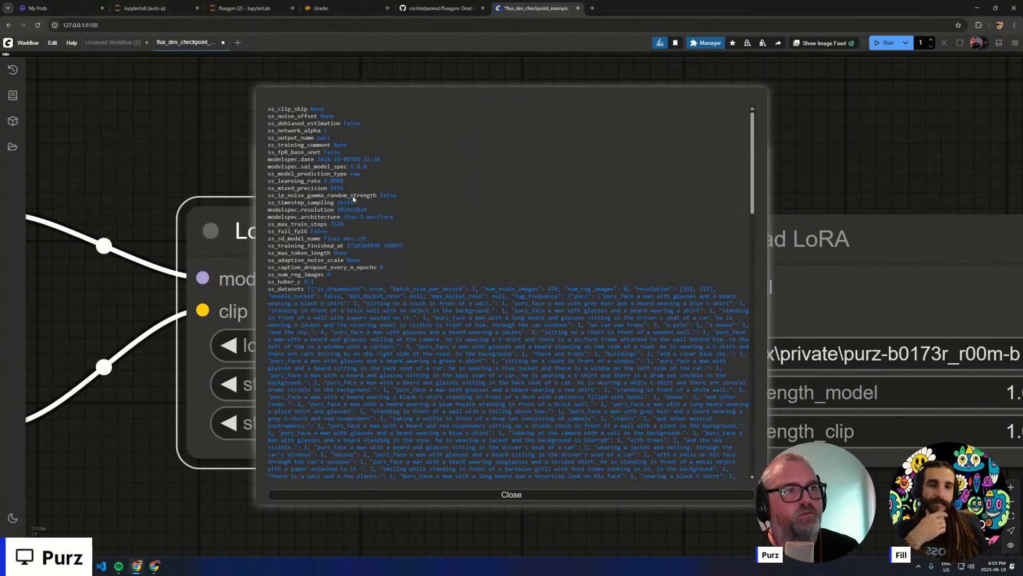
left_click(541, 491)
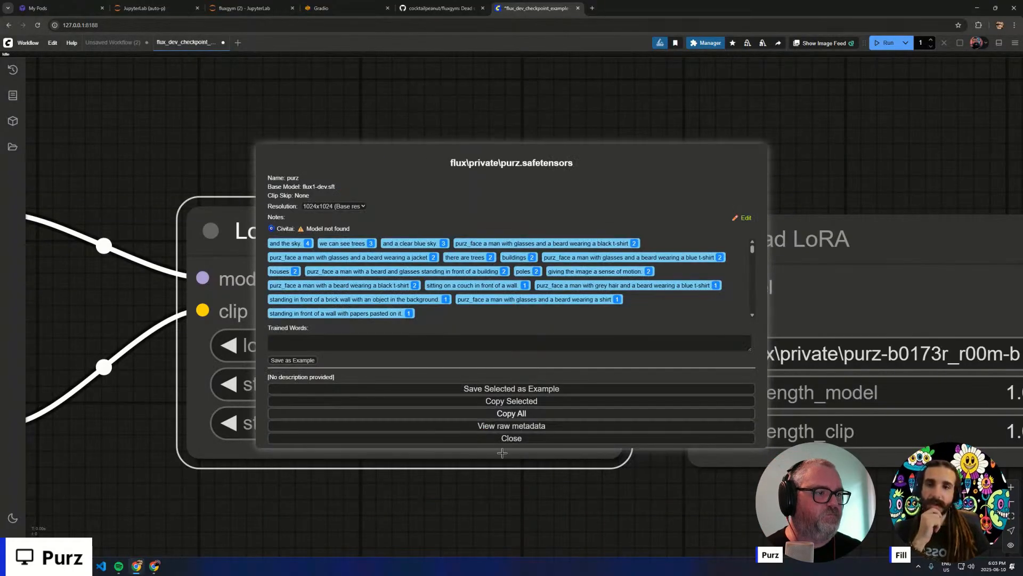
left_click(511, 439)
- Inspect the finished DJ image in the Save Image node, including the distorted face in the crowd and the overall composition
scroll(486, 429, "down", 18)
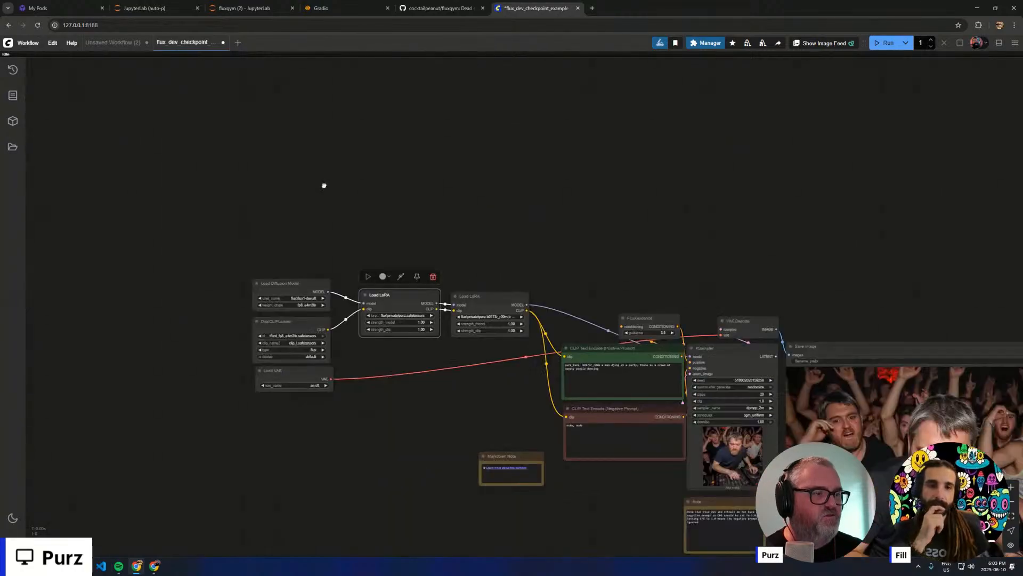
scroll(616, 297, "up", 6)
scroll(615, 297, "up", 3)
left_click_drag(951, 290, 849, 257)
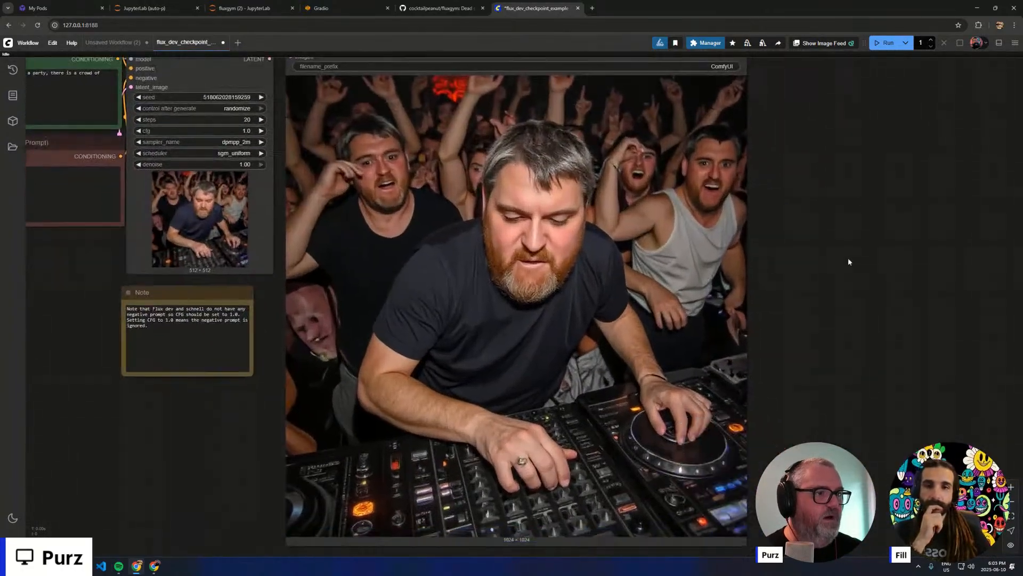
scroll(846, 257, "down", 1)
scroll(382, 322, "up", 15)
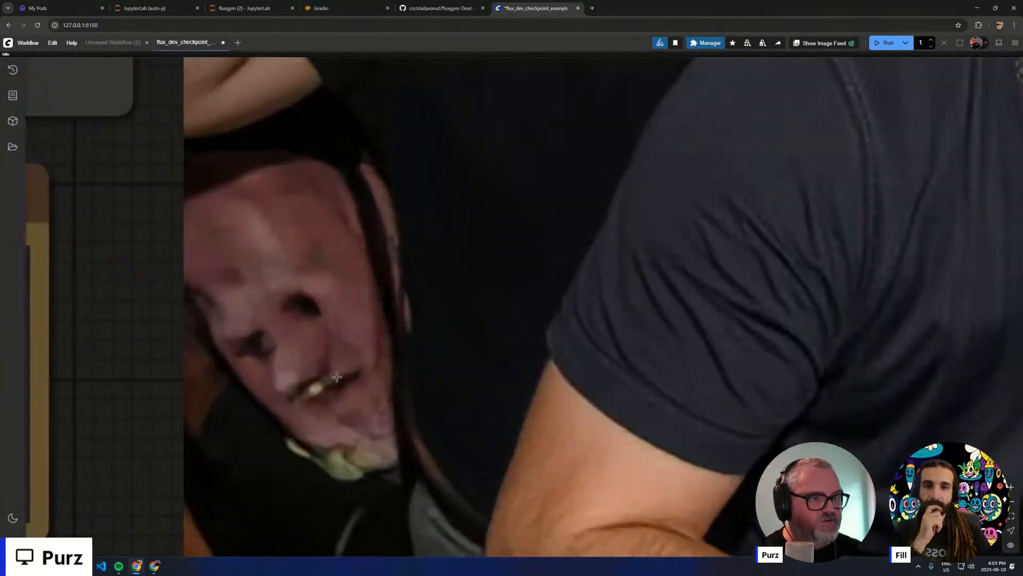
scroll(335, 383, "down", 1)
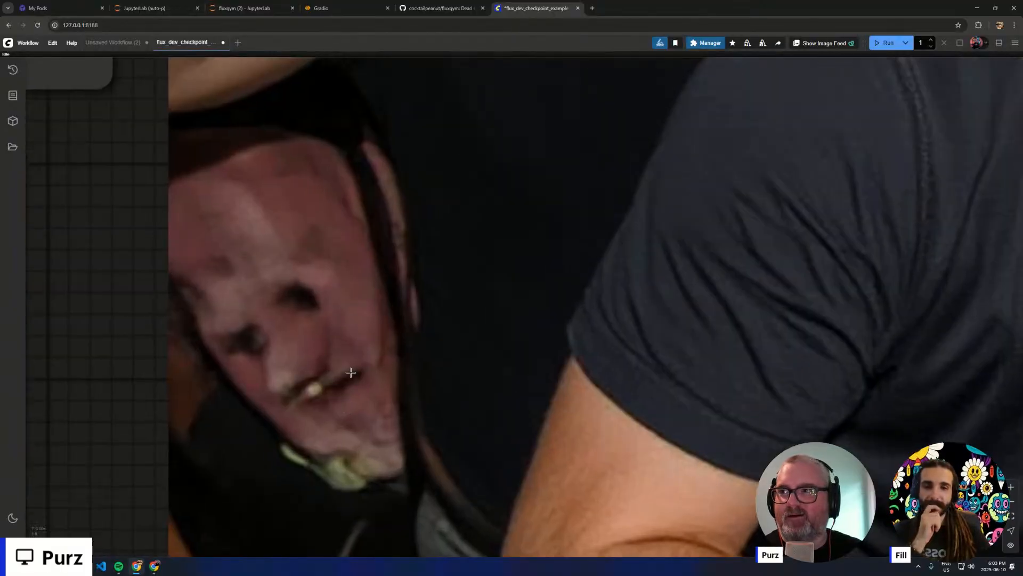
scroll(475, 363, "down", 12)
scroll(557, 369, "down", 6)
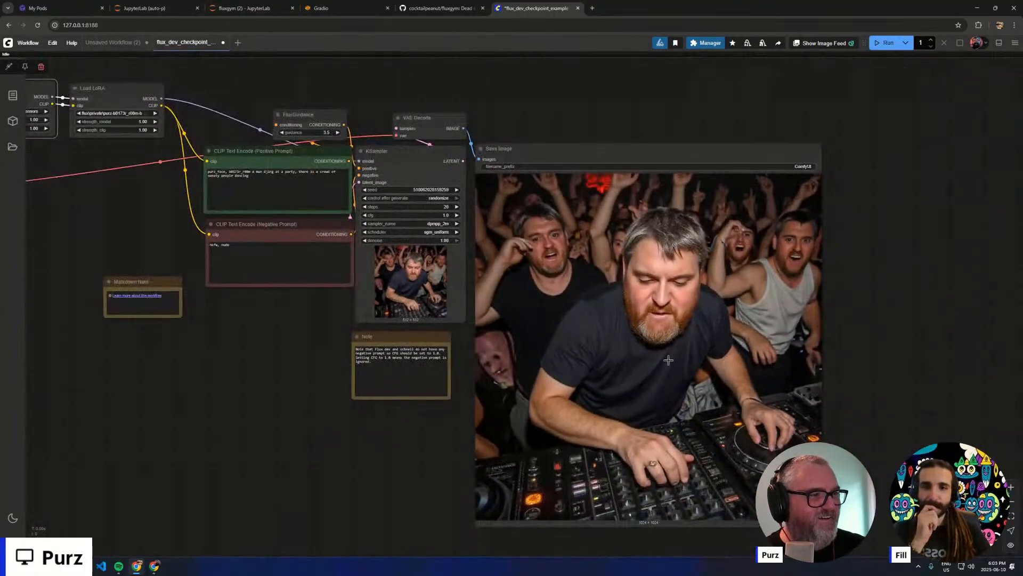
left_click_drag(915, 279, 836, 270)
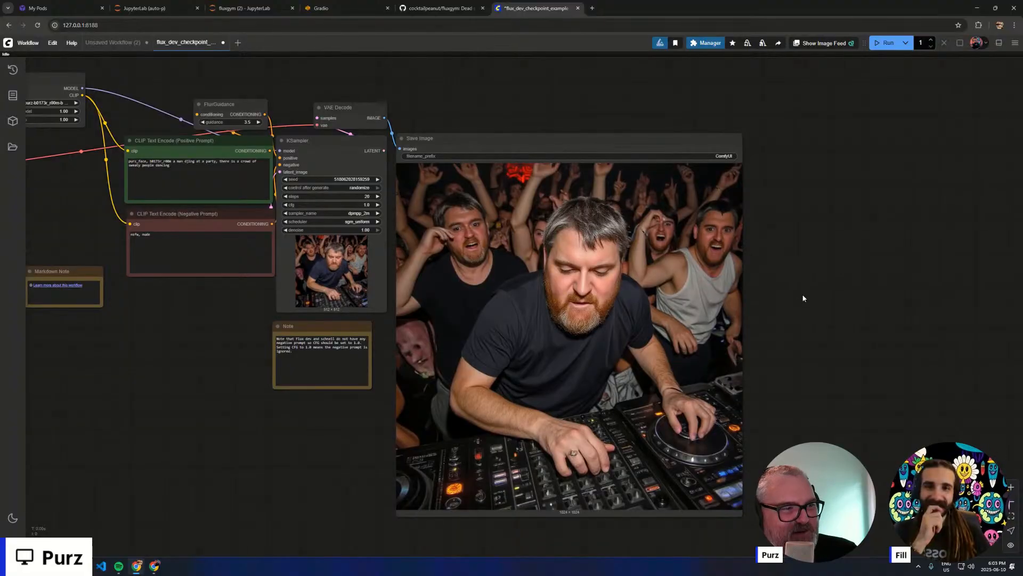
scroll(817, 291, "up", 3)
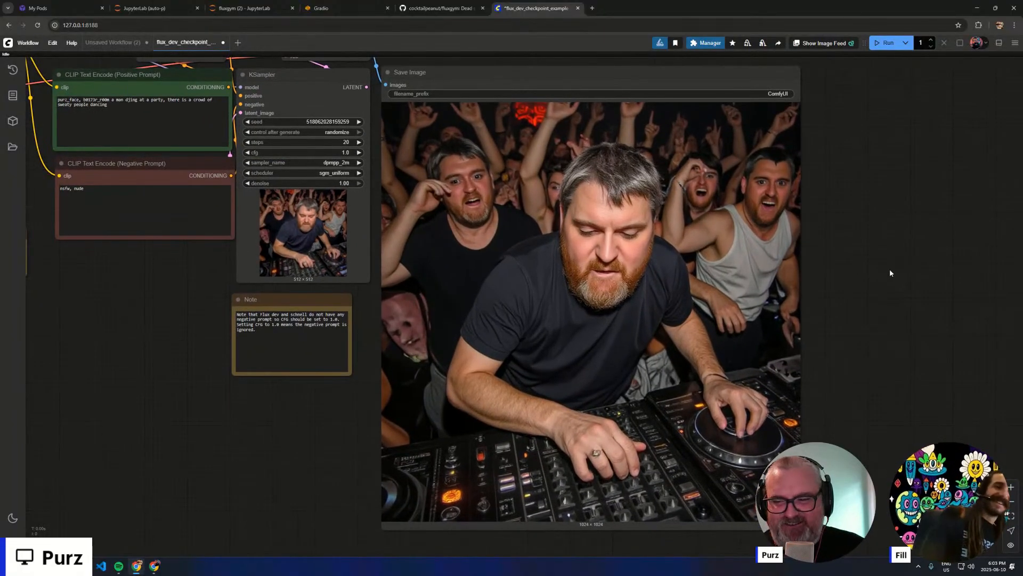
scroll(820, 302, "down", 2)
scroll(255, 329, "down", 1)
left_click_drag(254, 328, 411, 366)
left_click_drag(263, 228, 28, 61)
left_click_drag(248, 121, 267, 182)
left_click(205, 142)
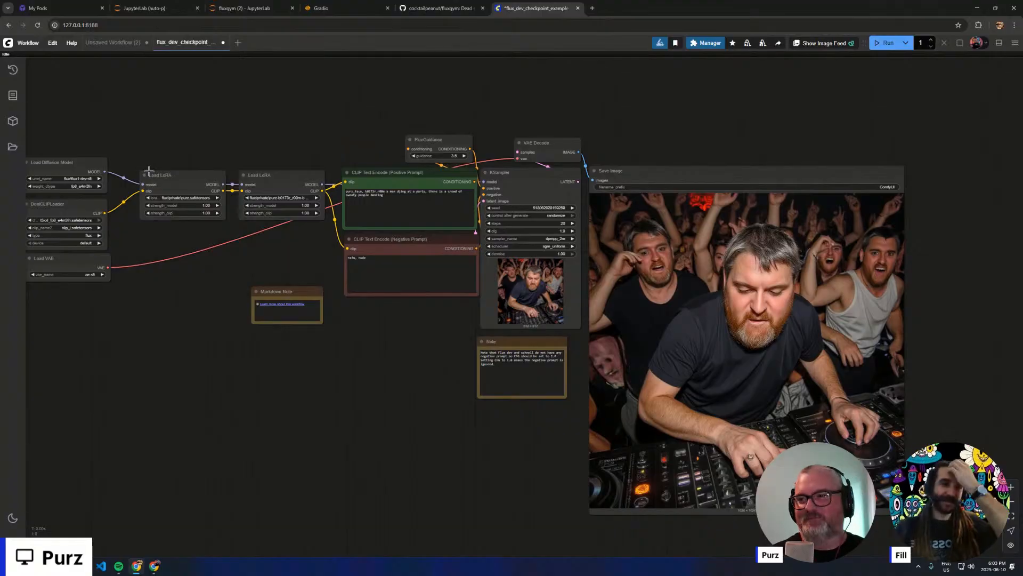